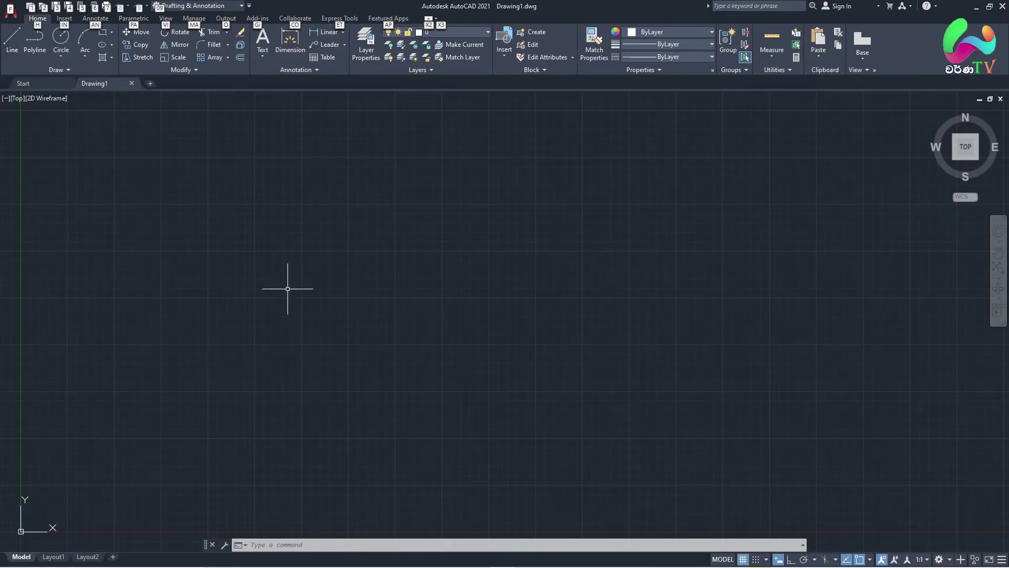
- Cancel the stray selection and start the LINE command (L) on the empty Drawing1
left_click(448, 198)
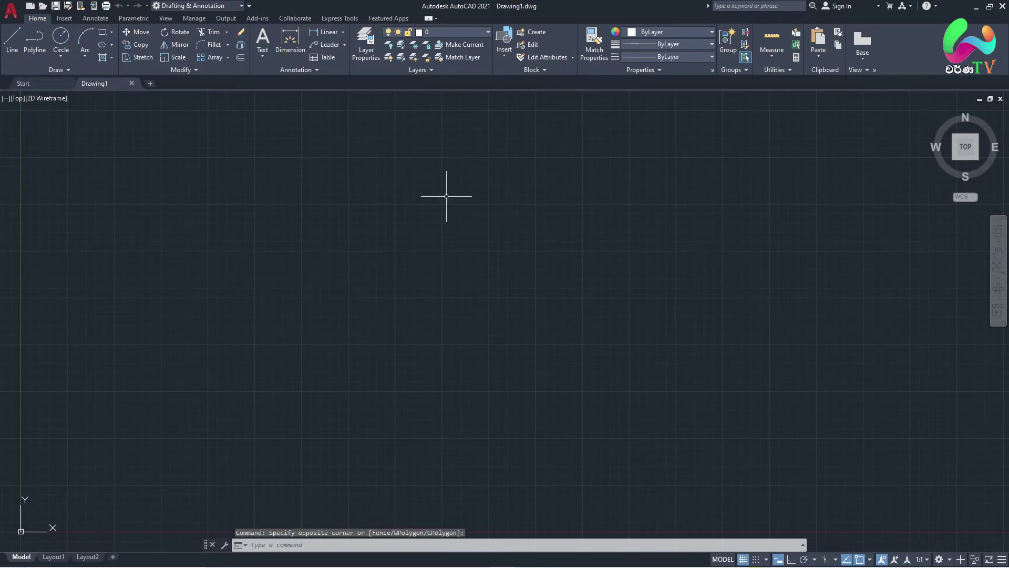
key("Escape")
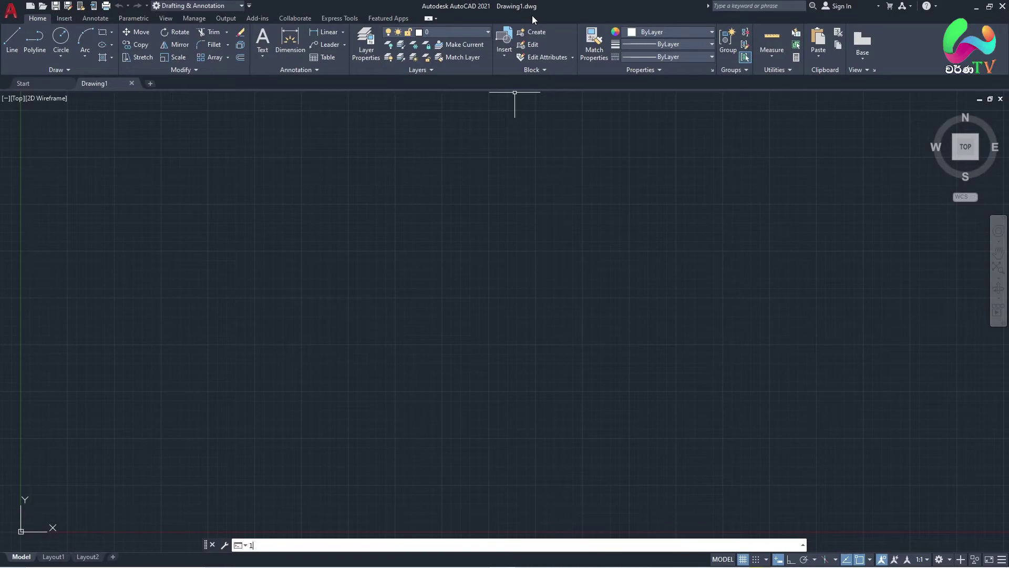
type("L")
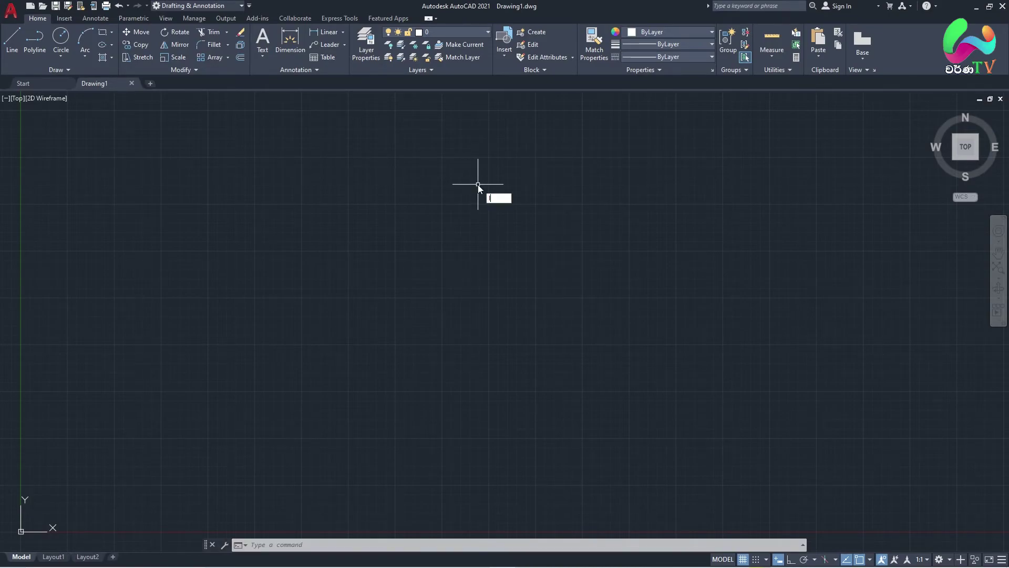
key("Return")
- Draw a zigzag through seven alternating low and high points, then pan it left
left_click(198, 256)
left_click(271, 172)
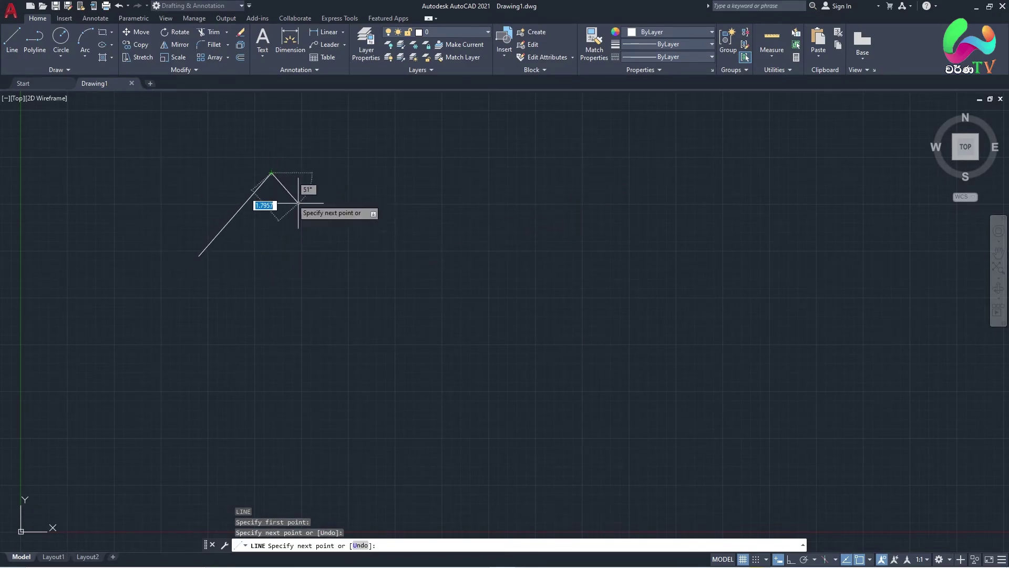
left_click(368, 264)
left_click(448, 147)
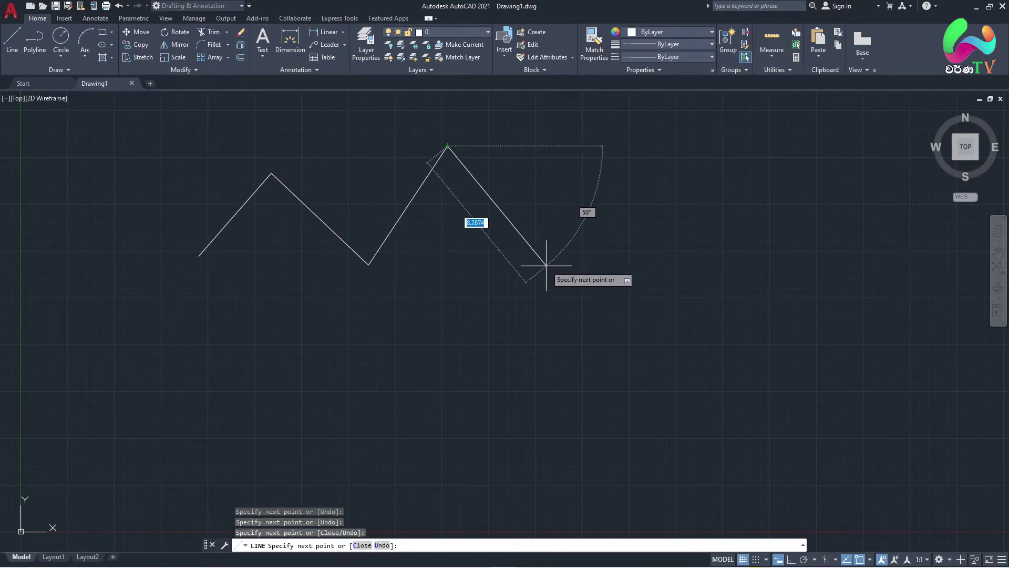
left_click(546, 265)
left_click(605, 129)
left_click(729, 257)
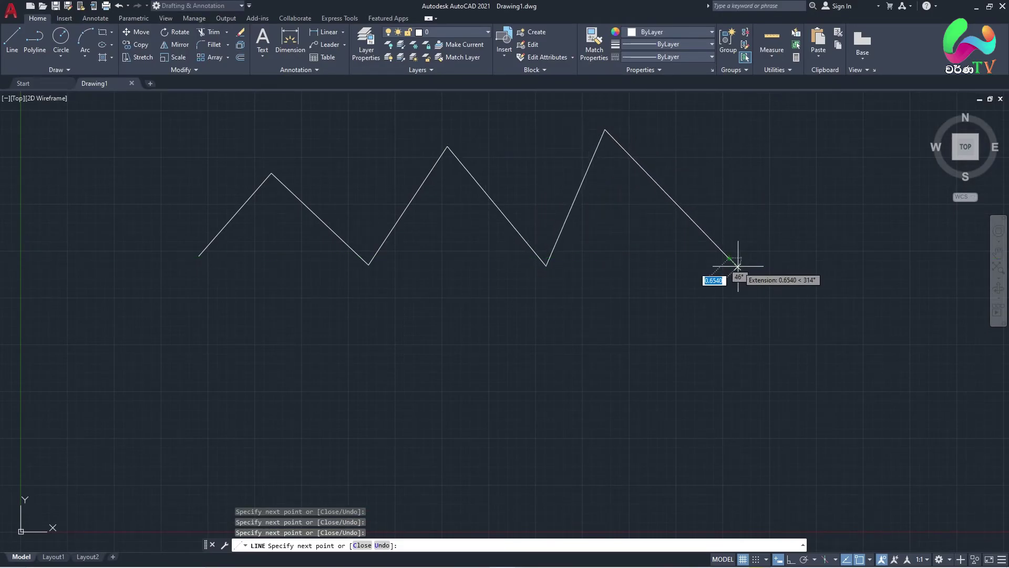
key("Return")
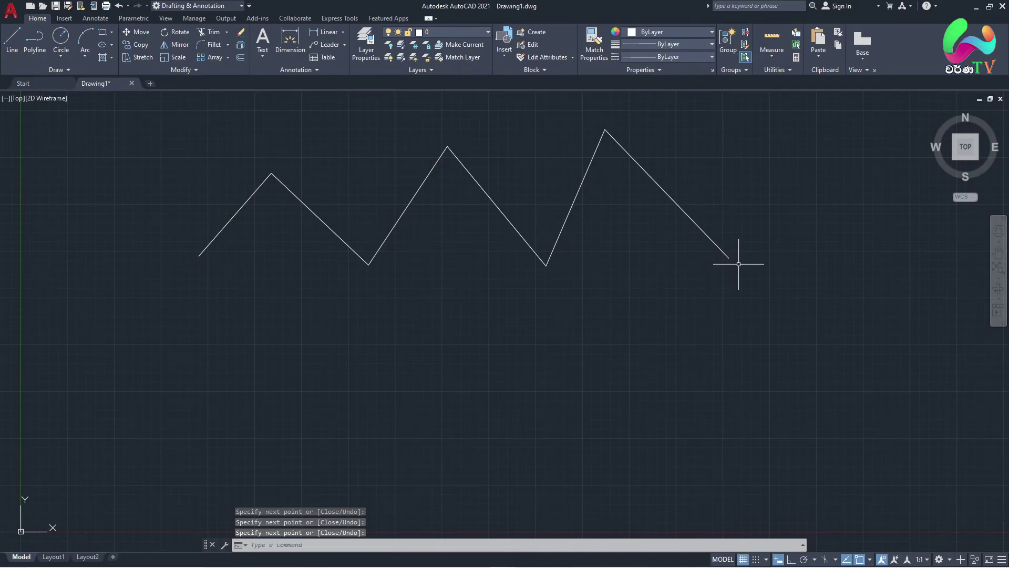
scroll(738, 265, "down", 2)
middle_click_drag(756, 256, 642, 248)
type("PO")
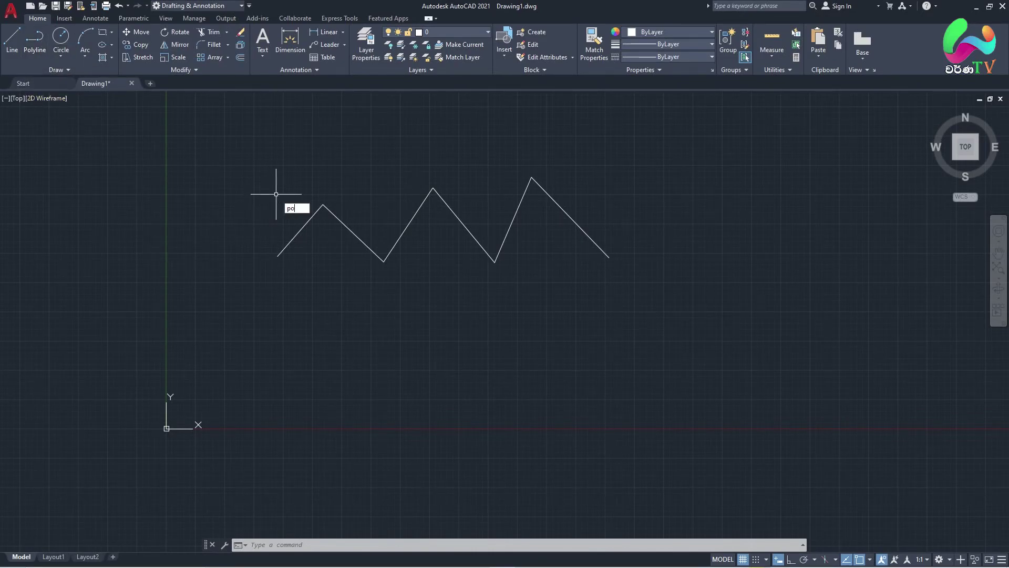
- Draw a polyline zigzag through seven alternating points beneath the first zigzag
type("ly")
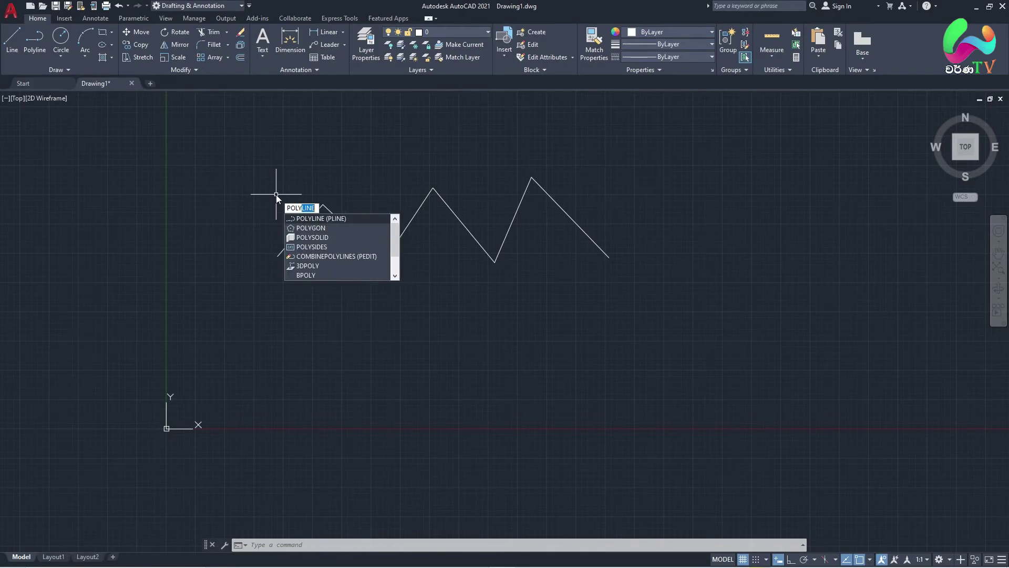
key("Return")
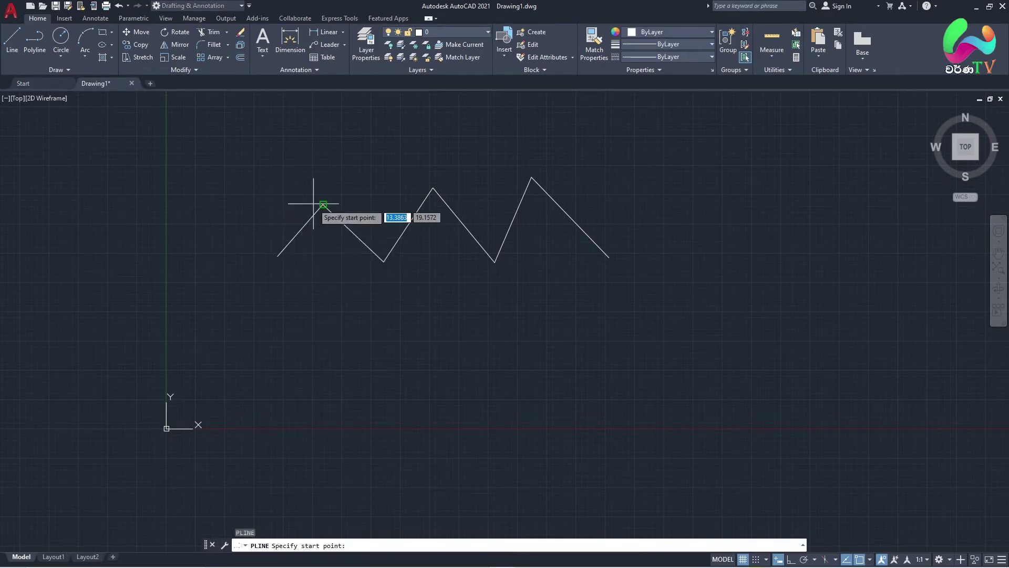
left_click(40, 36)
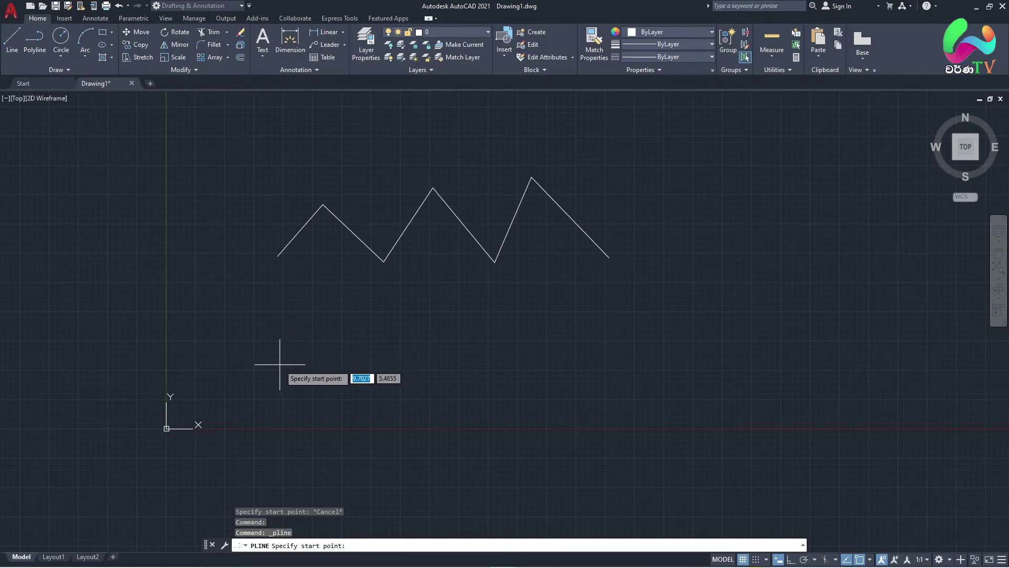
left_click(280, 364)
left_click(330, 298)
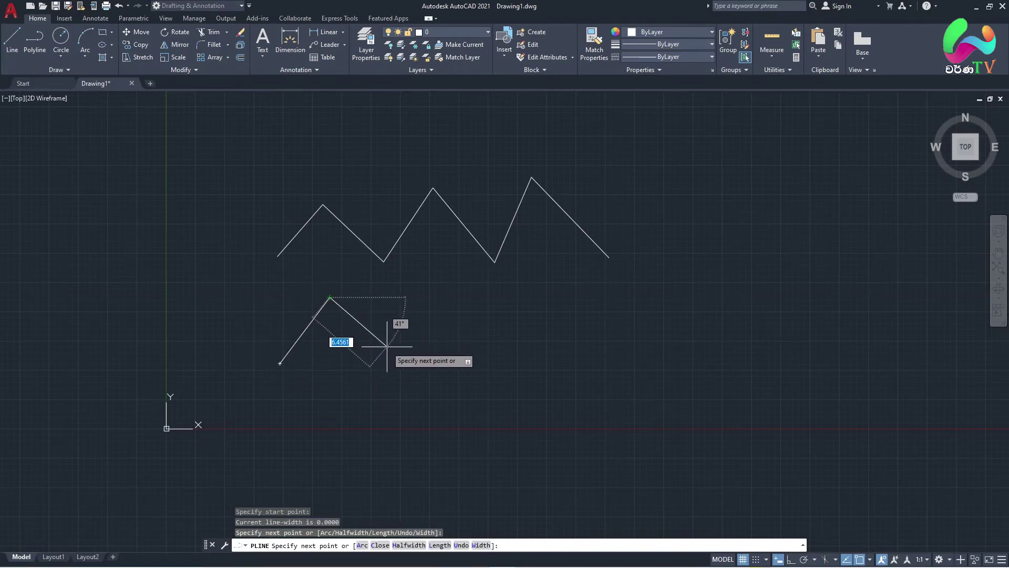
left_click(399, 366)
left_click(439, 293)
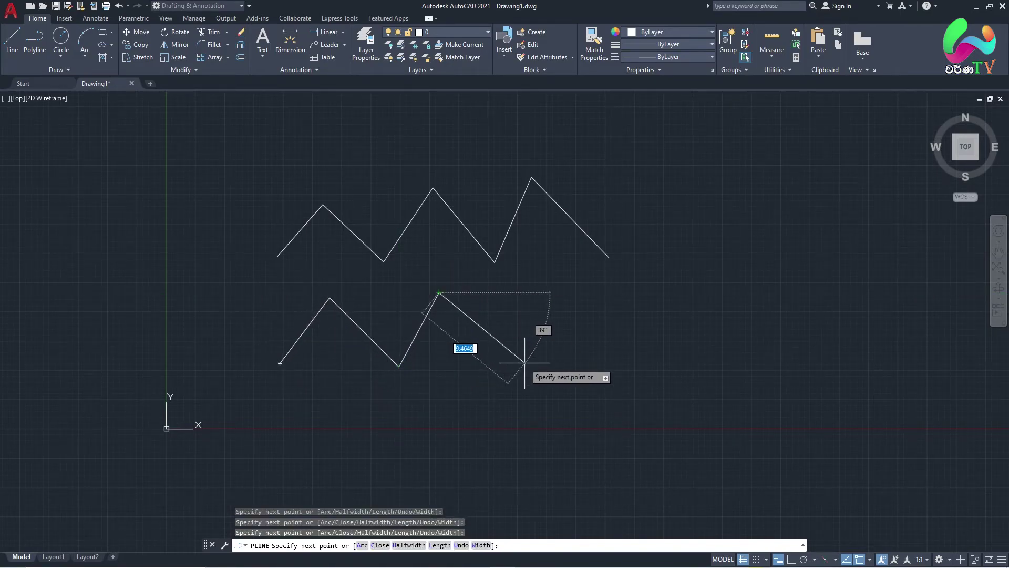
left_click(525, 363)
left_click(559, 276)
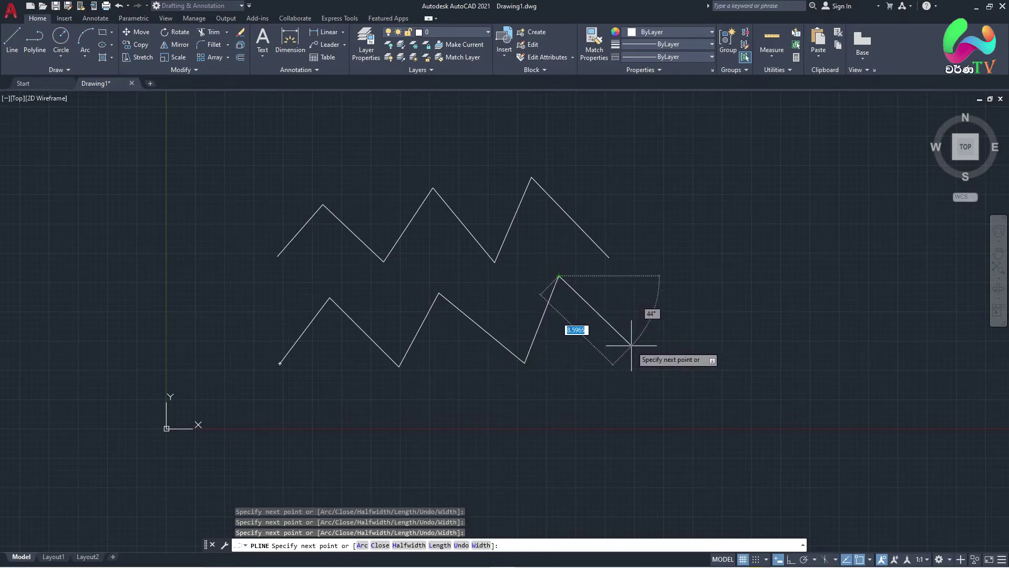
left_click(631, 345)
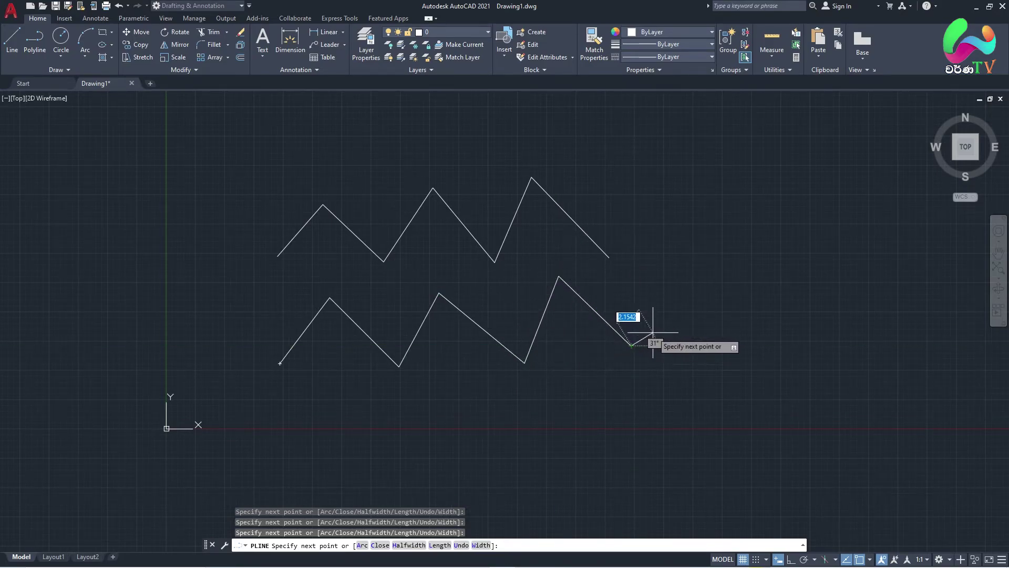
key("Return")
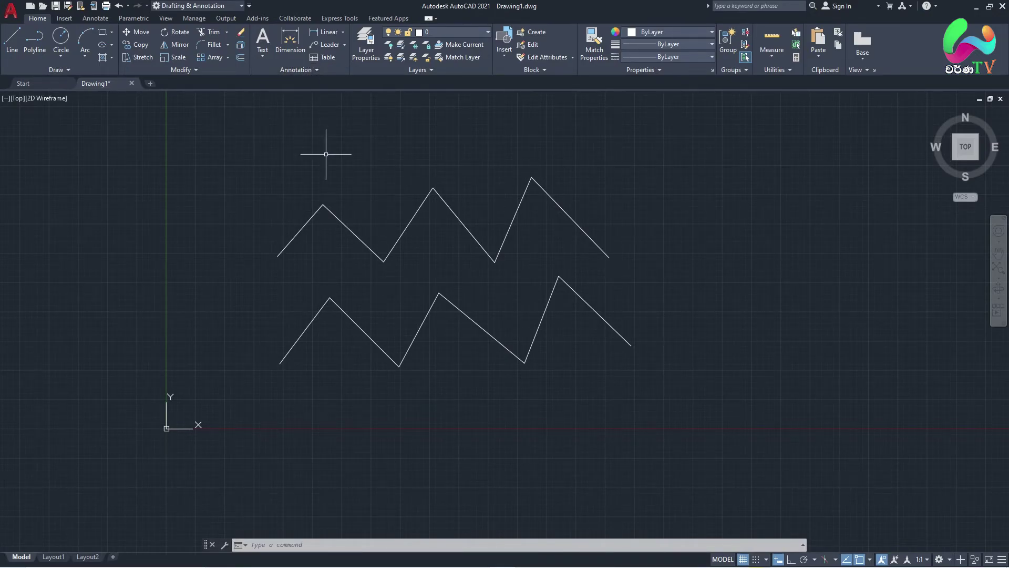
left_click(237, 128)
left_click(714, 266)
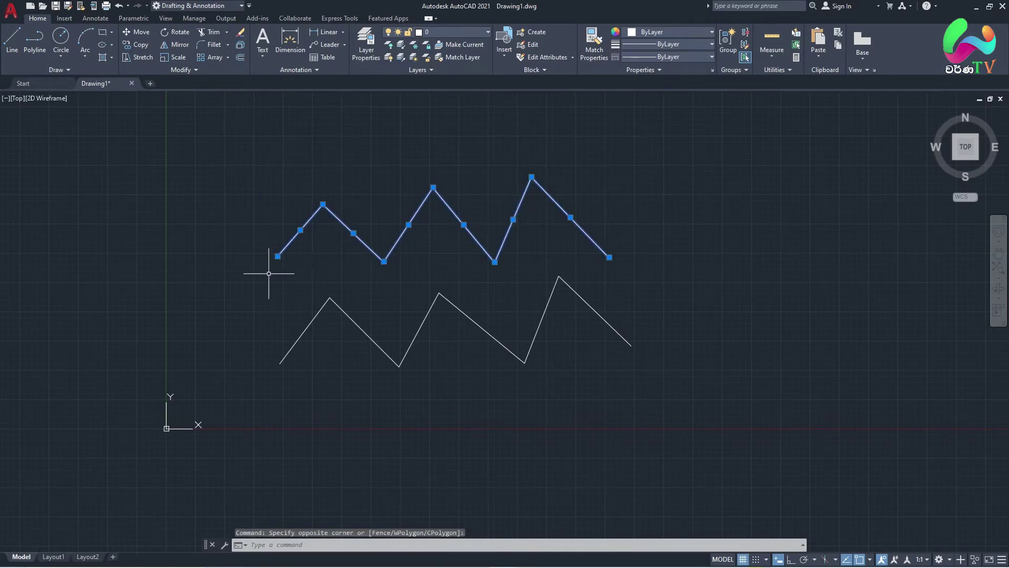
left_click(250, 153)
left_click(579, 257)
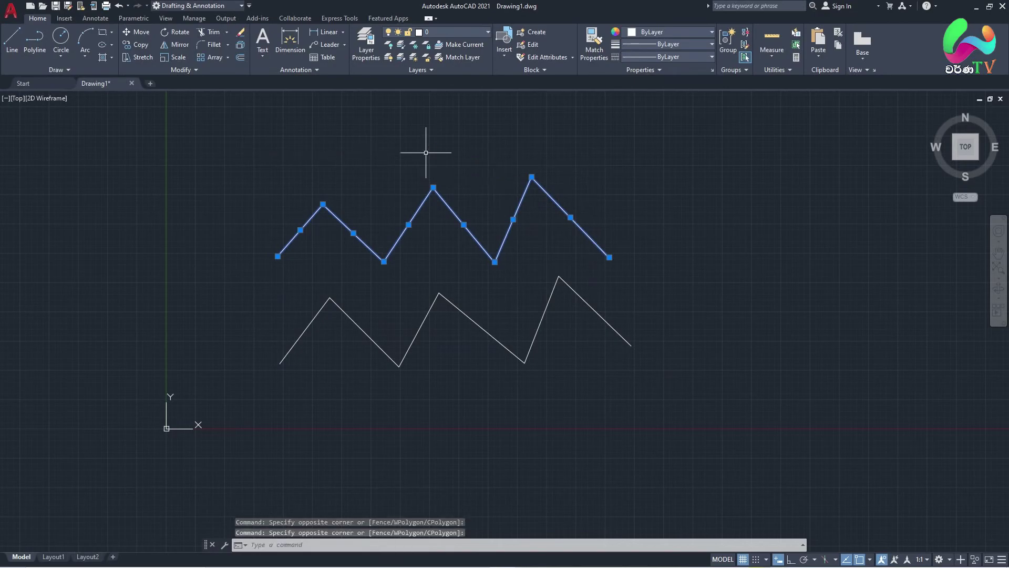
key("Escape")
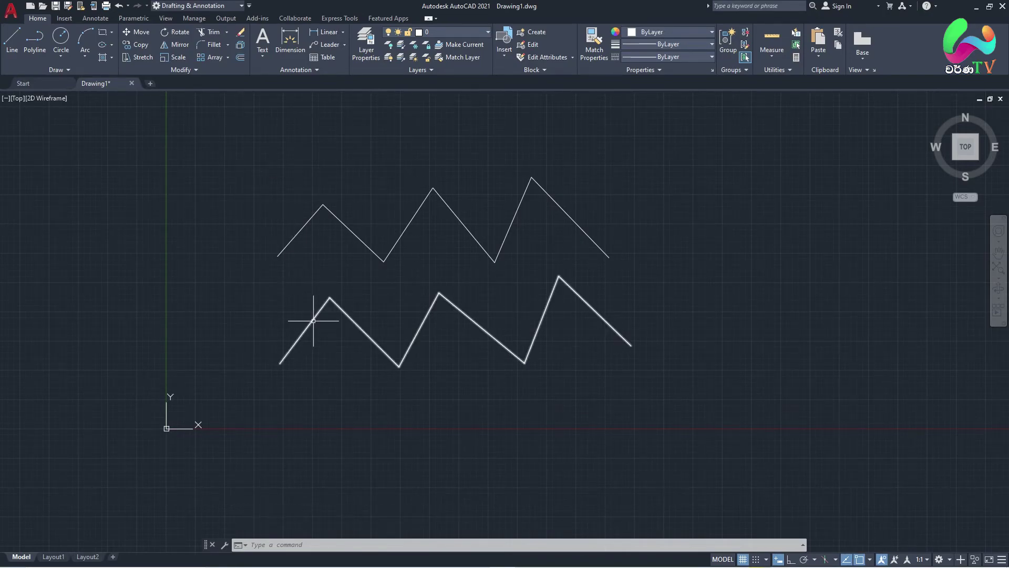
left_click(313, 321)
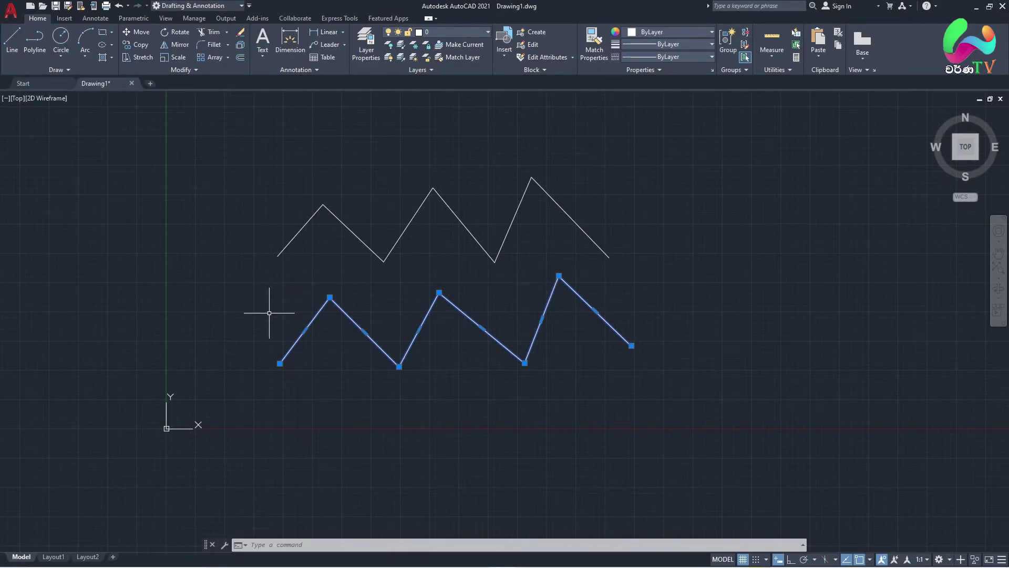
key("Escape")
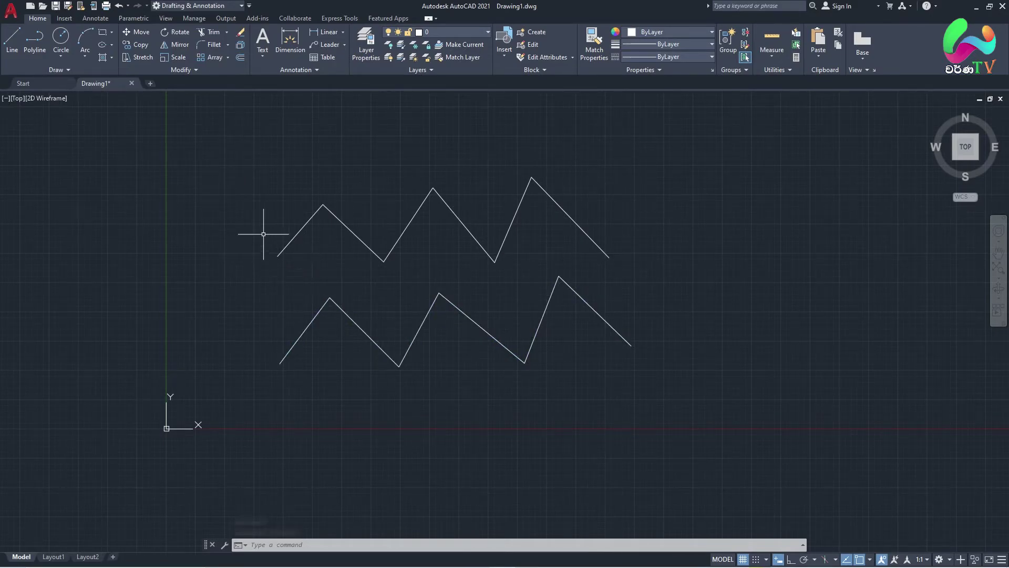
left_click(294, 236)
left_click(340, 220)
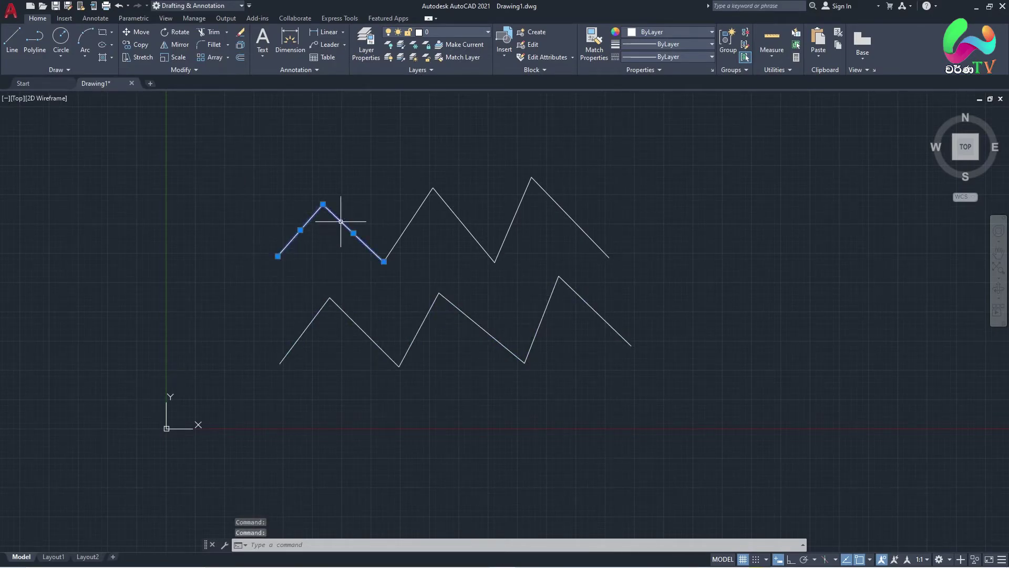
left_click(402, 233)
left_click(459, 217)
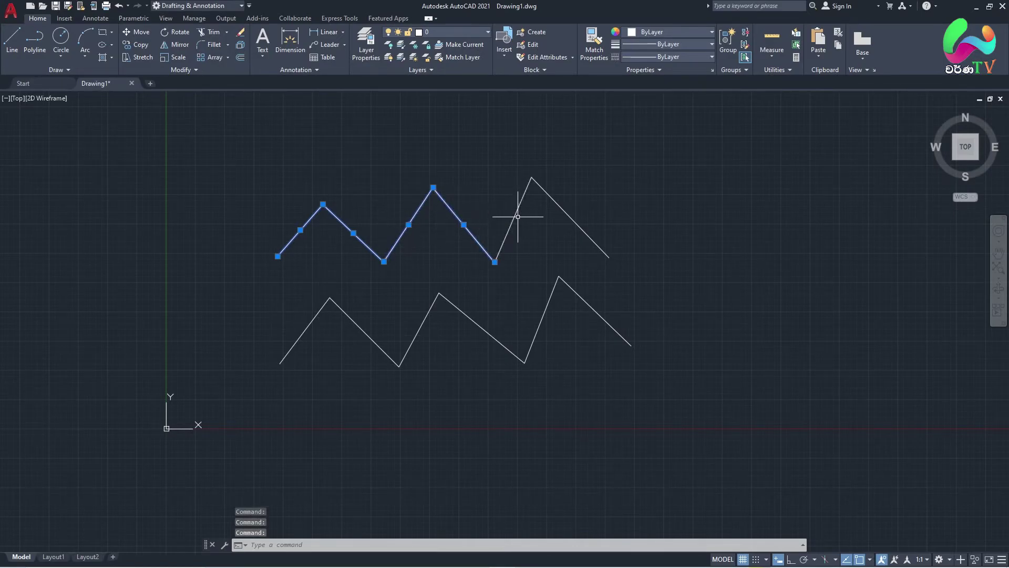
left_click(567, 210)
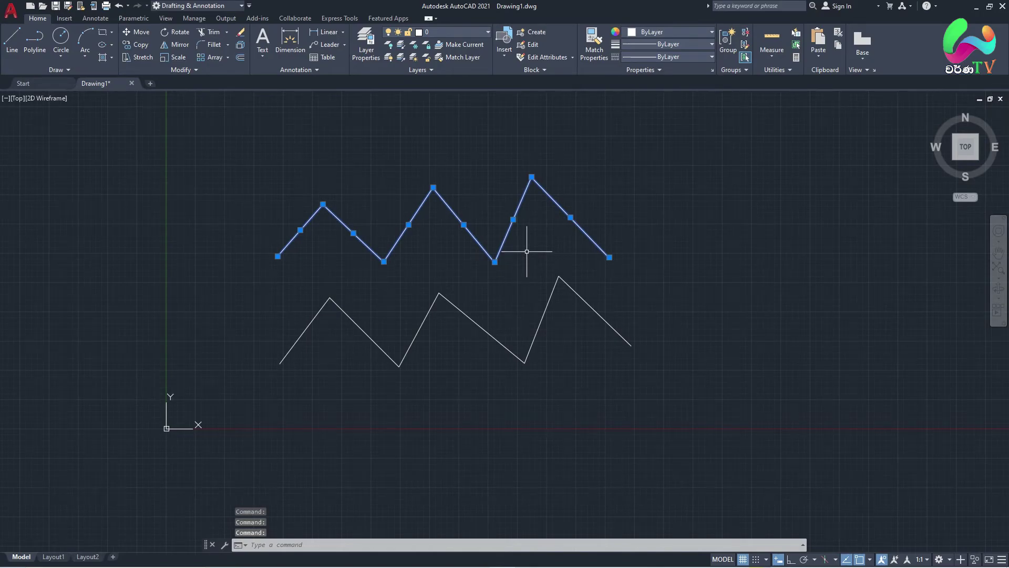
key("Escape")
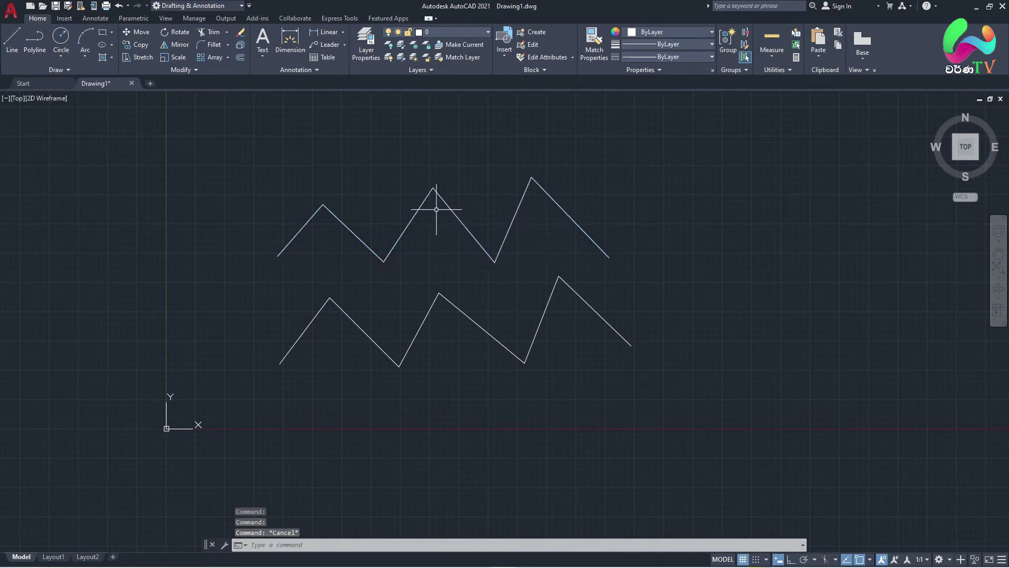
scroll(399, 232, "down", 2)
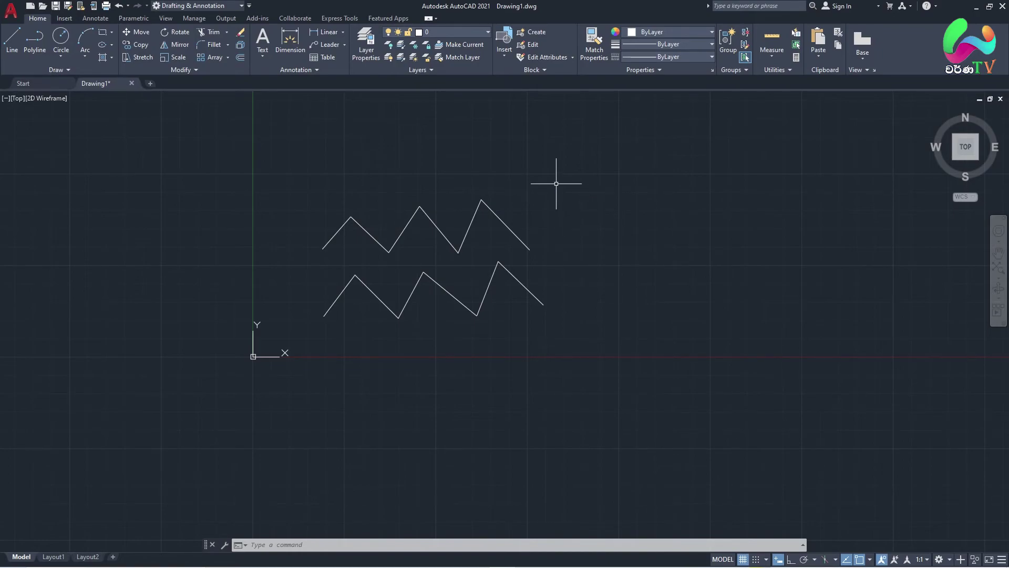
middle_click_drag(557, 194, 383, 224)
- Draw the first circle by centre and radius beside the zigzags
type("c")
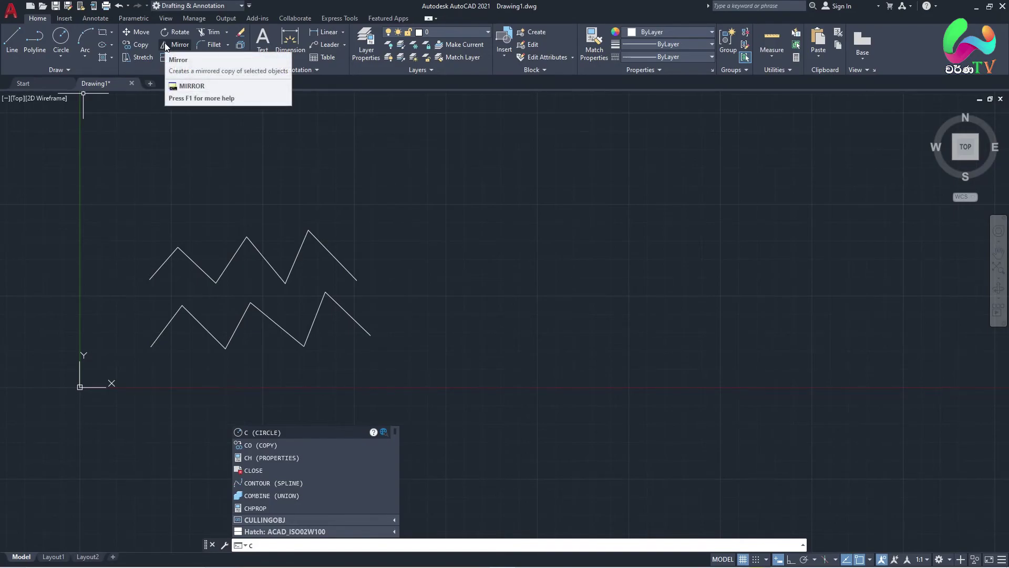
key("Return")
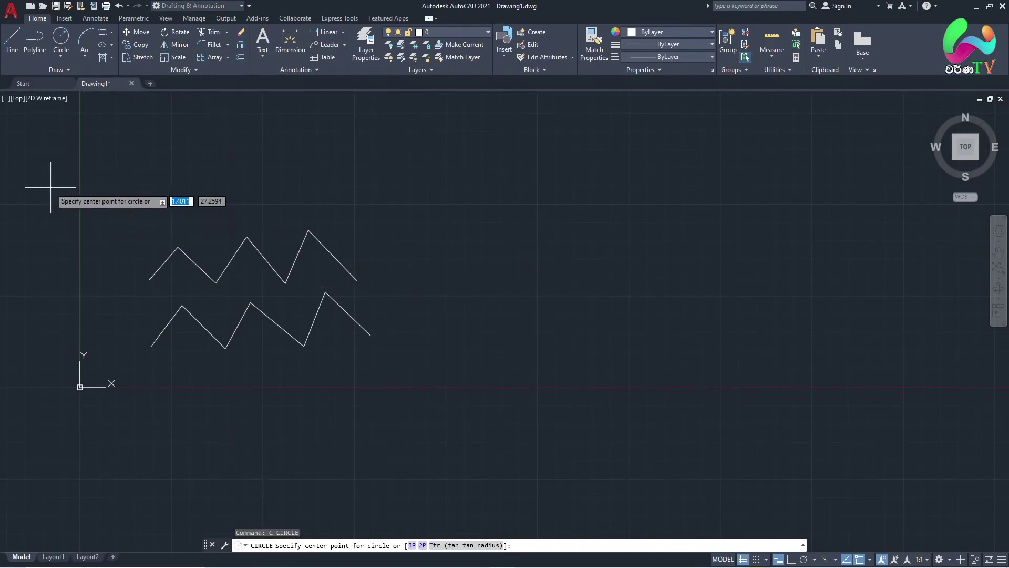
left_click(66, 44)
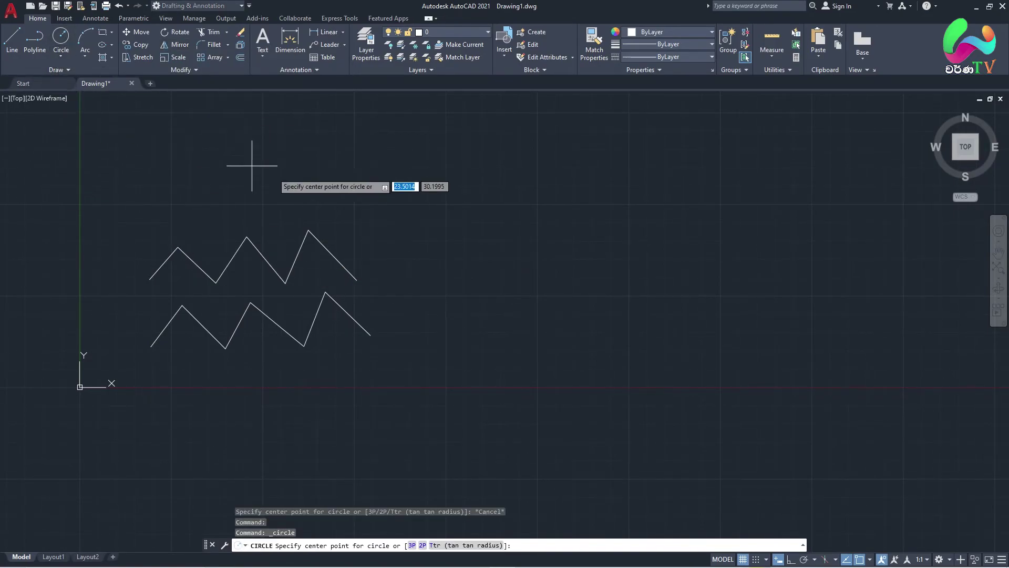
middle_click_drag(453, 234, 417, 260)
left_click(417, 252)
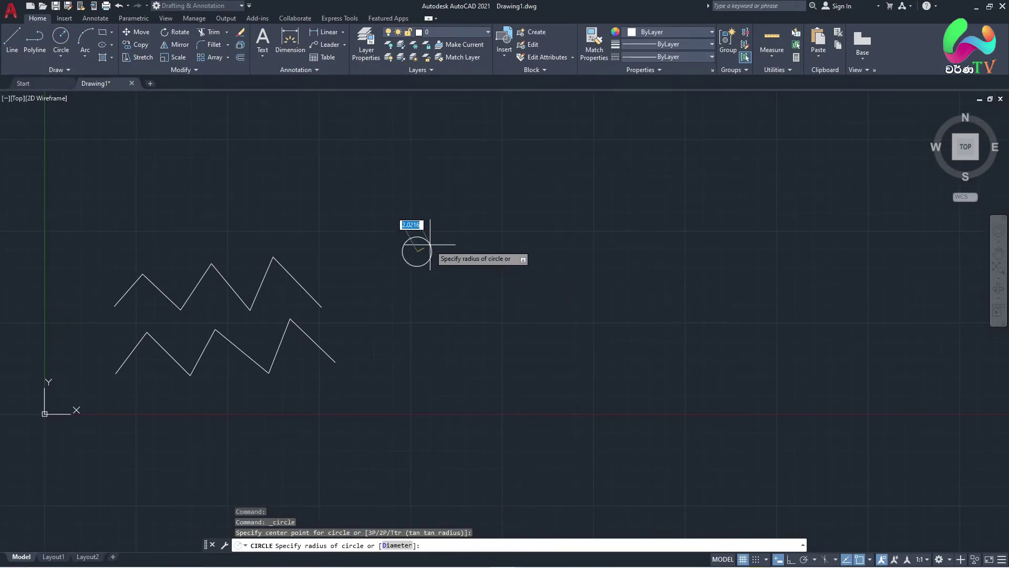
left_click(458, 247)
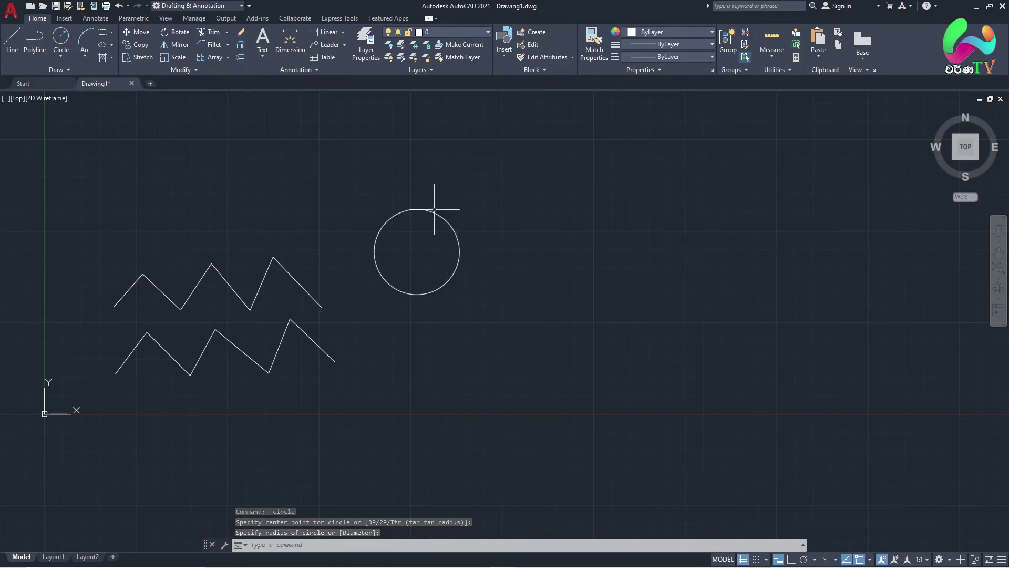
scroll(434, 209, "up", 2)
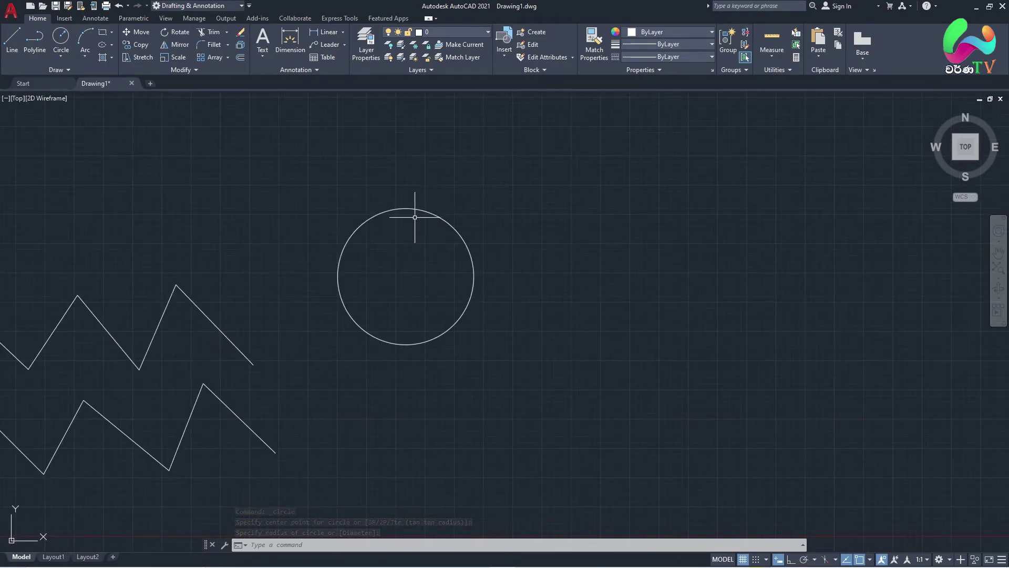
- Draw two more circles overlapping the first, to its right
key("Return")
left_click(520, 269)
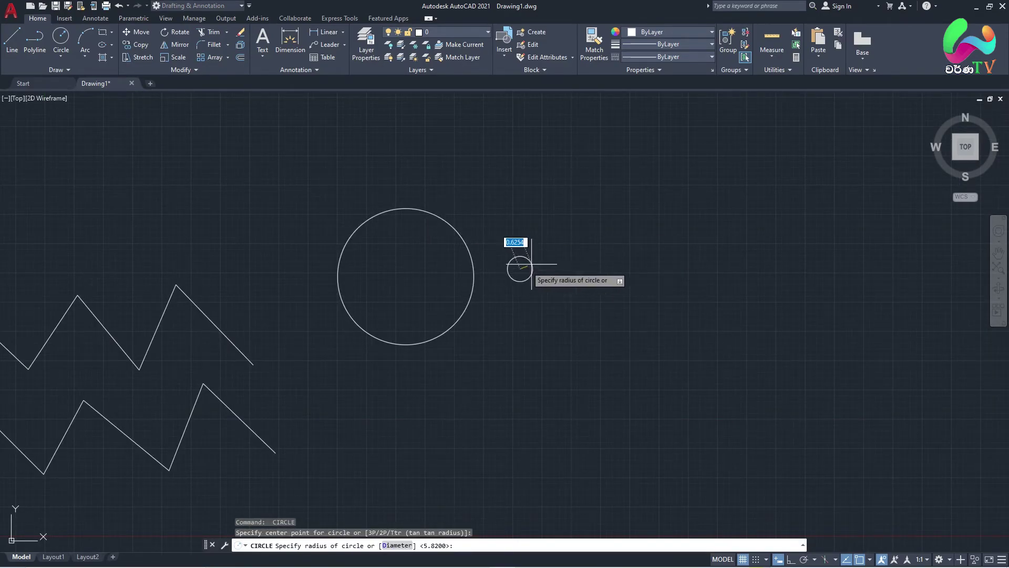
left_click(611, 230)
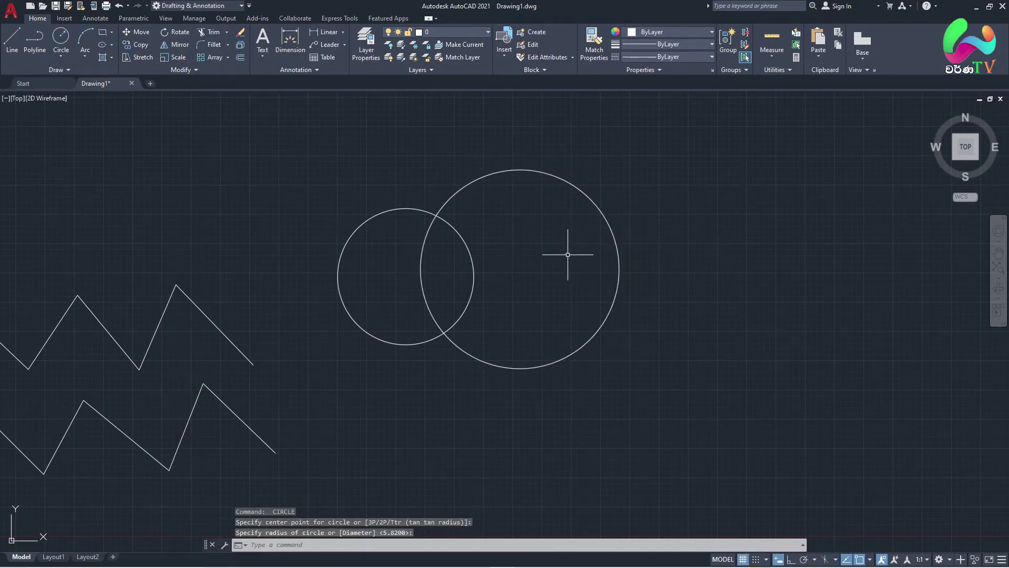
middle_click_drag(645, 238, 642, 250)
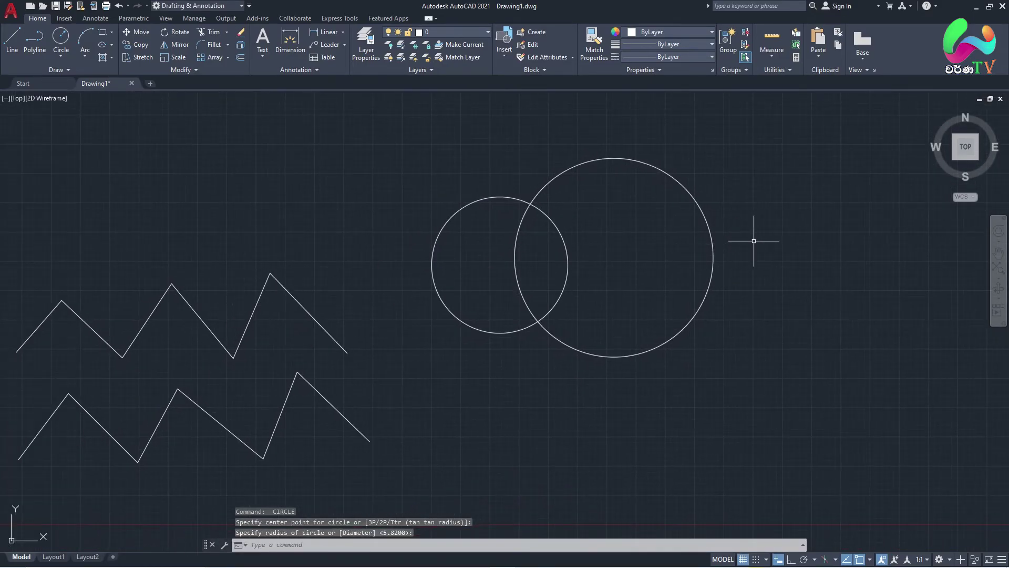
mouse_move(755, 236)
middle_mouse_down()
mouse_move(613, 220)
mouse_move(528, 245)
middle_mouse_up()
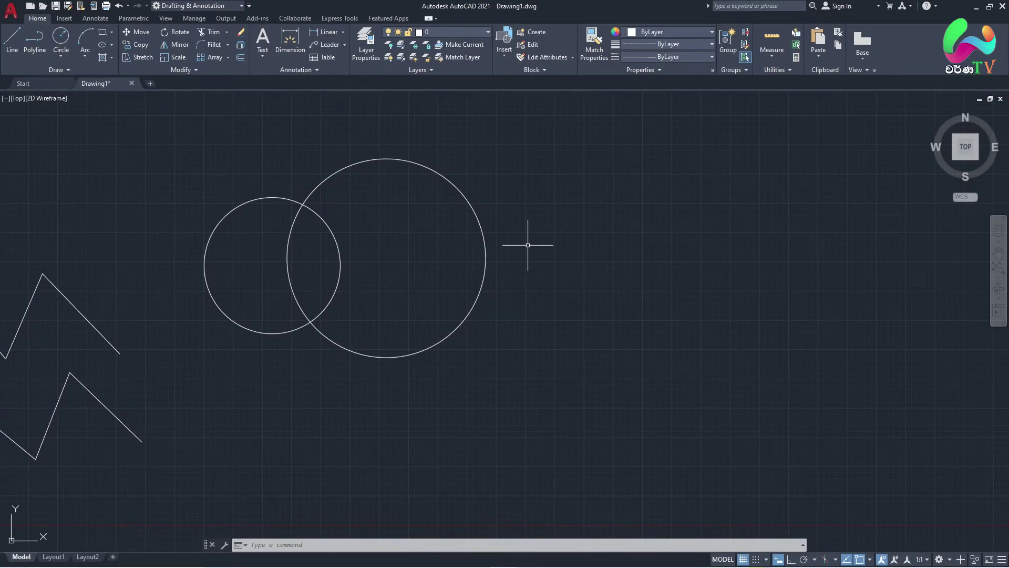
key("Return")
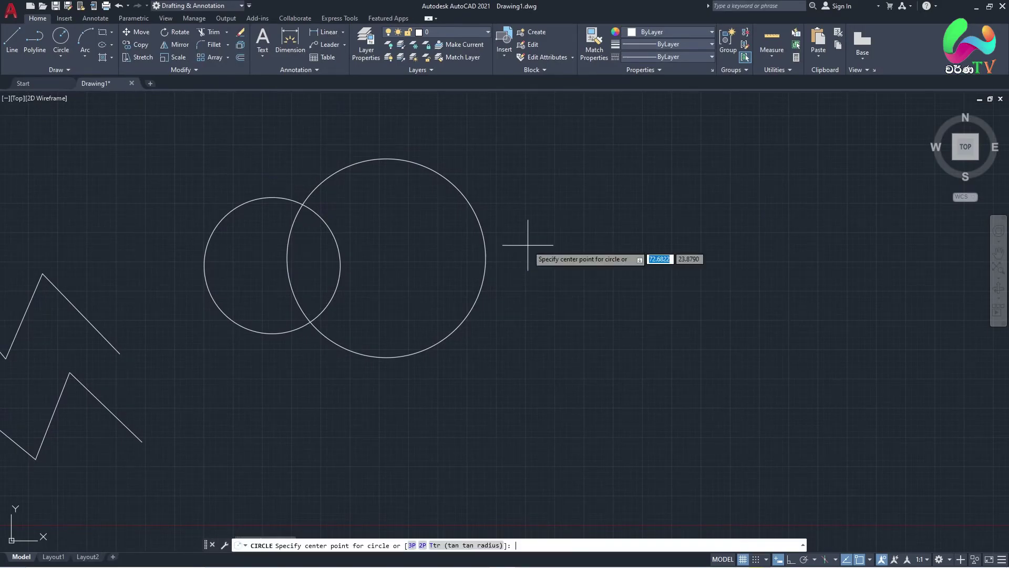
left_click(514, 262)
left_click(571, 222)
- Add three more overlapping circles, including a large one, to the cluster
key("Return")
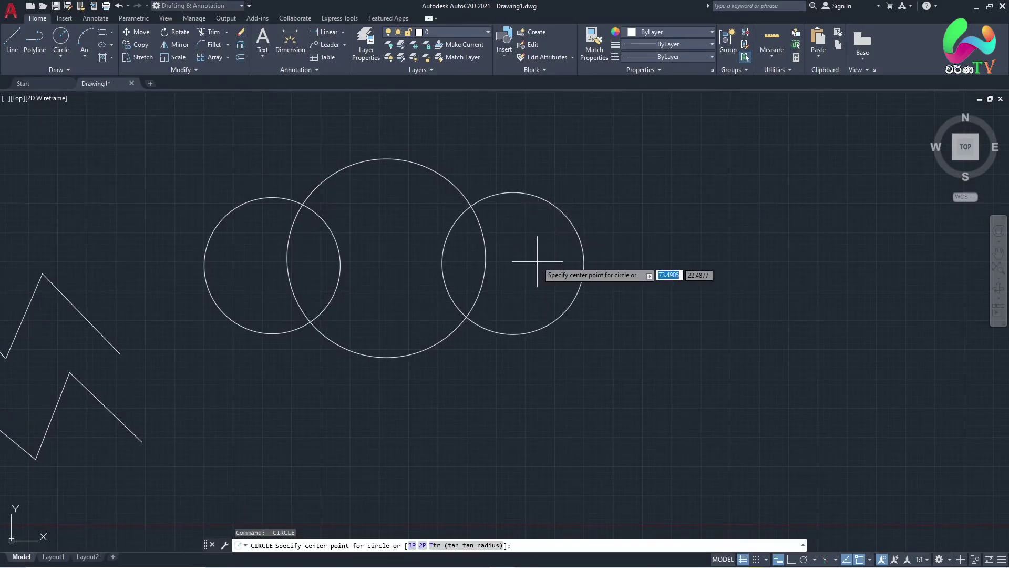
left_click(538, 260)
left_click(637, 215)
key("Return")
left_click(615, 267)
left_click(744, 223)
key("Return")
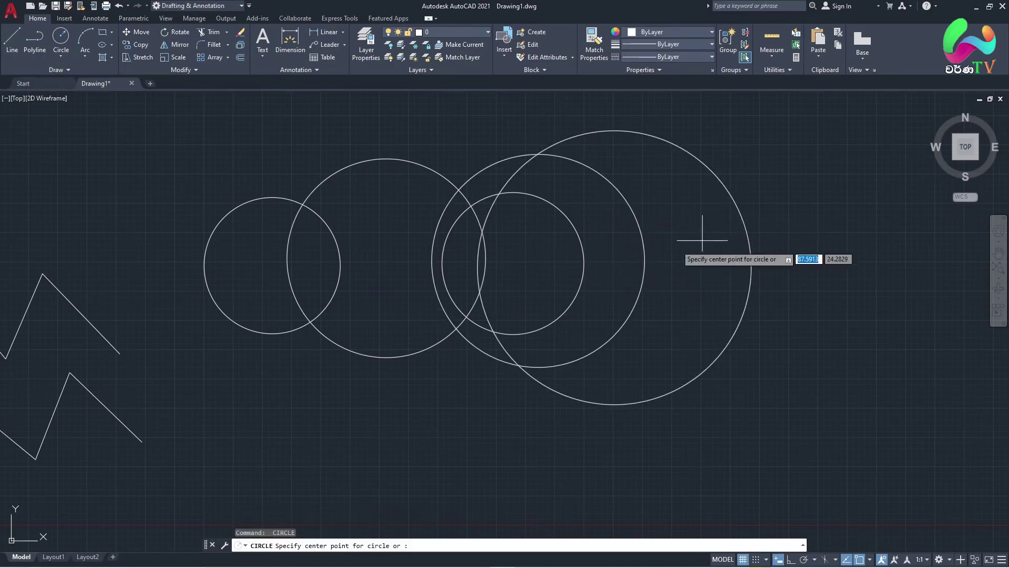
scroll(551, 288, "down", 2)
left_click(444, 252)
left_click(456, 164)
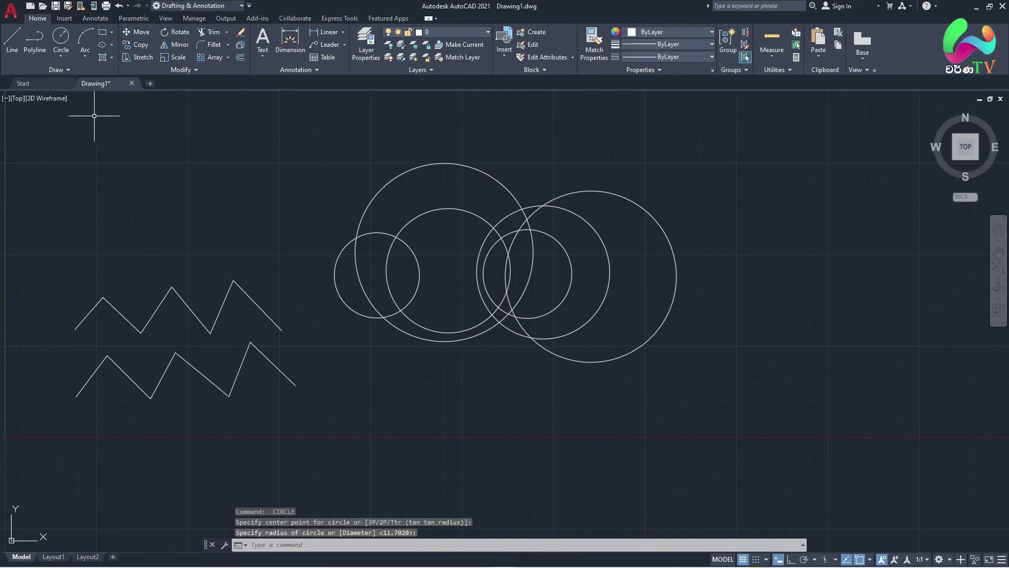
- Draw a separate circle of radius 5 to the right of the cluster
left_click(62, 54)
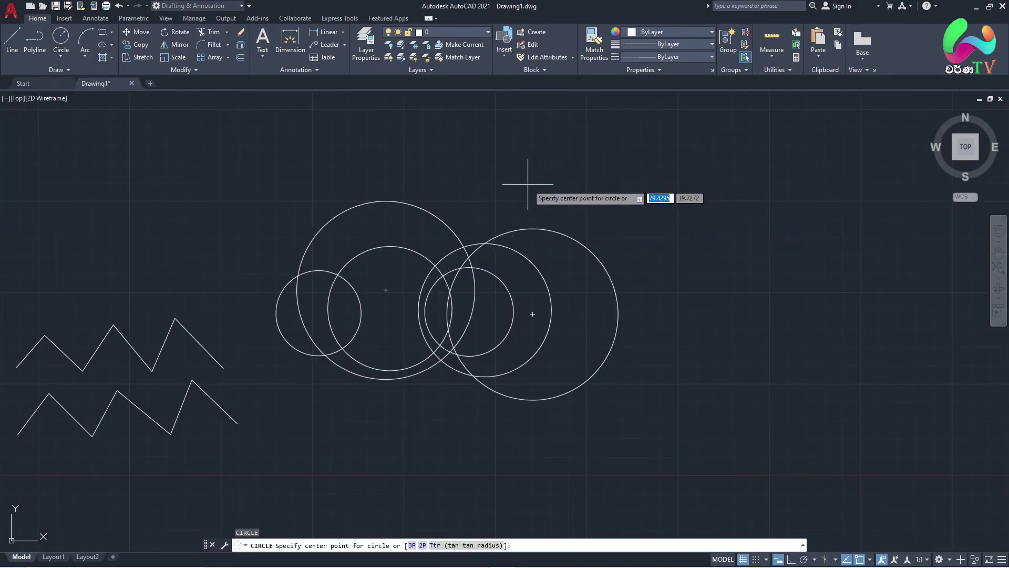
middle_click_drag(626, 202, 574, 225)
left_click(600, 265)
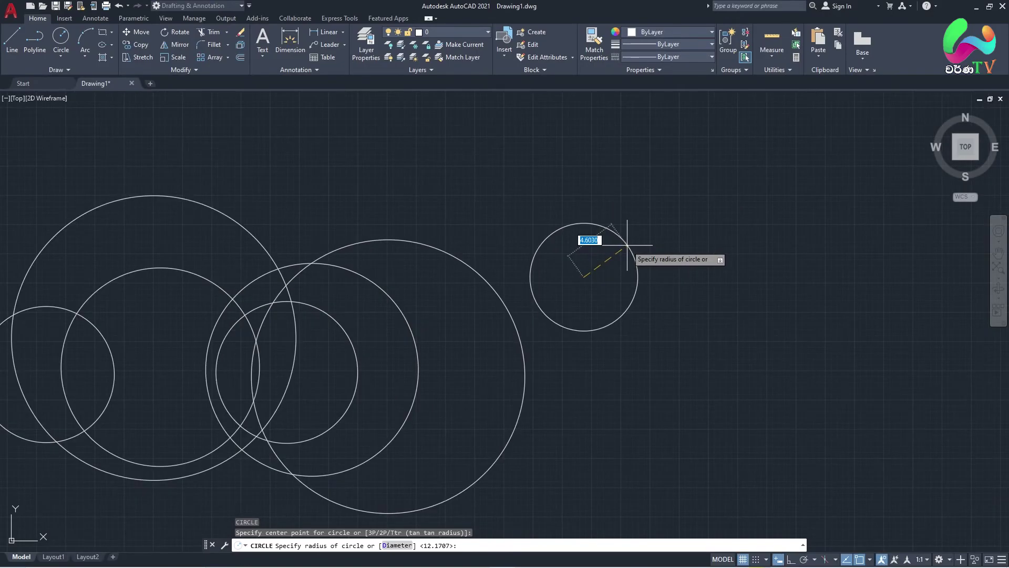
scroll(630, 245, "up", 2)
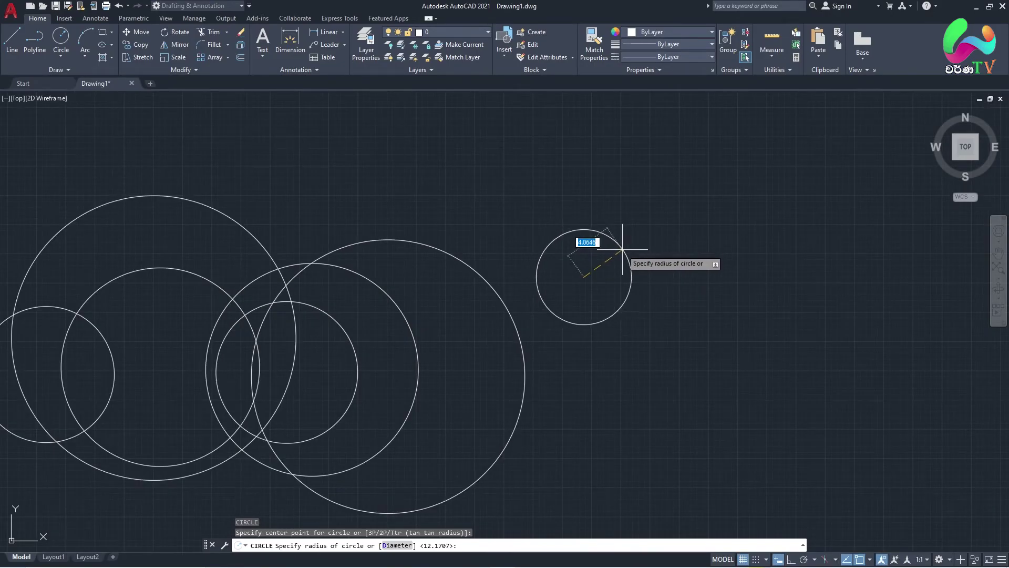
left_click(65, 54)
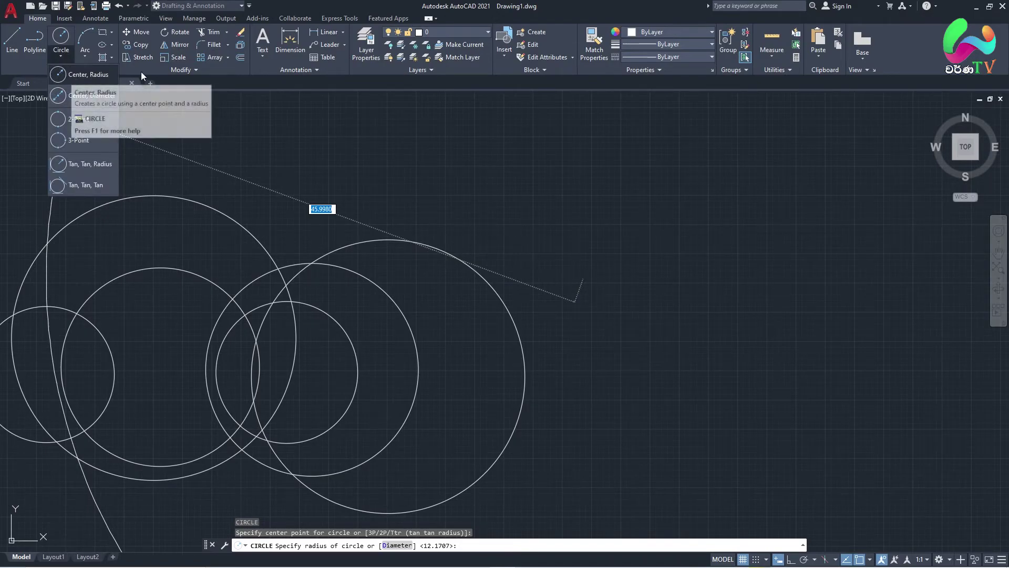
left_click(59, 51)
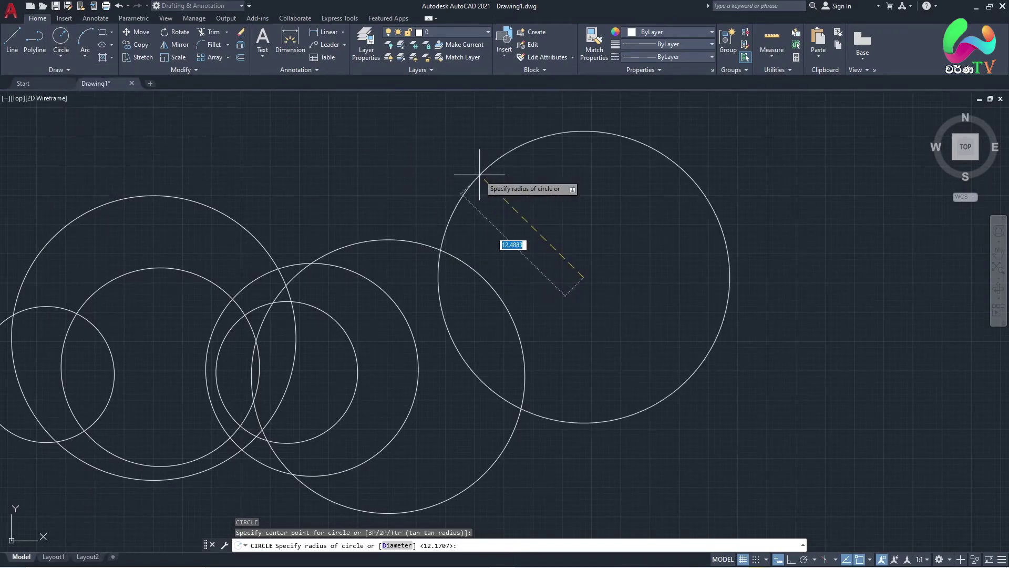
middle_click_drag(593, 227, 581, 263)
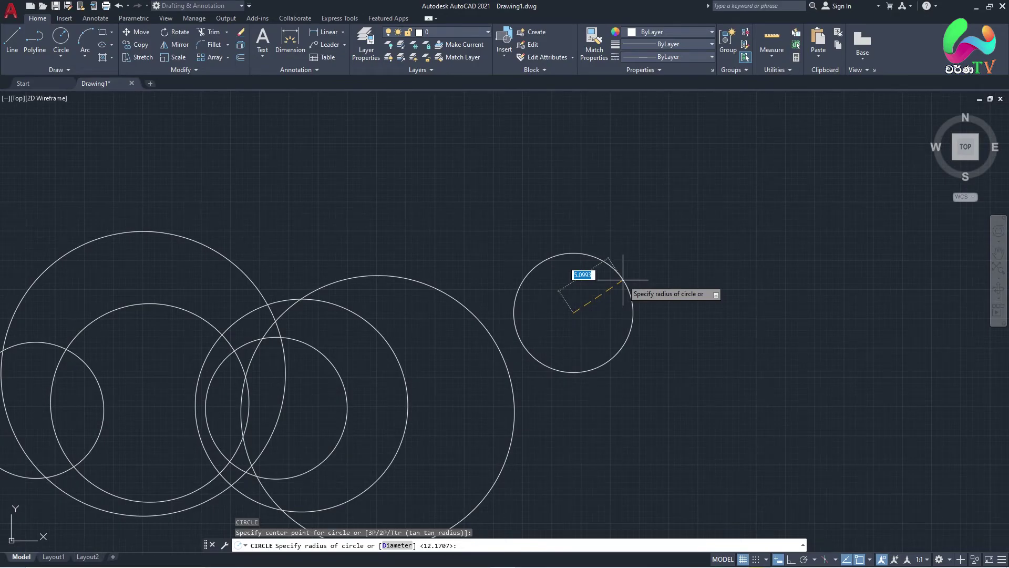
type("5")
key("Return")
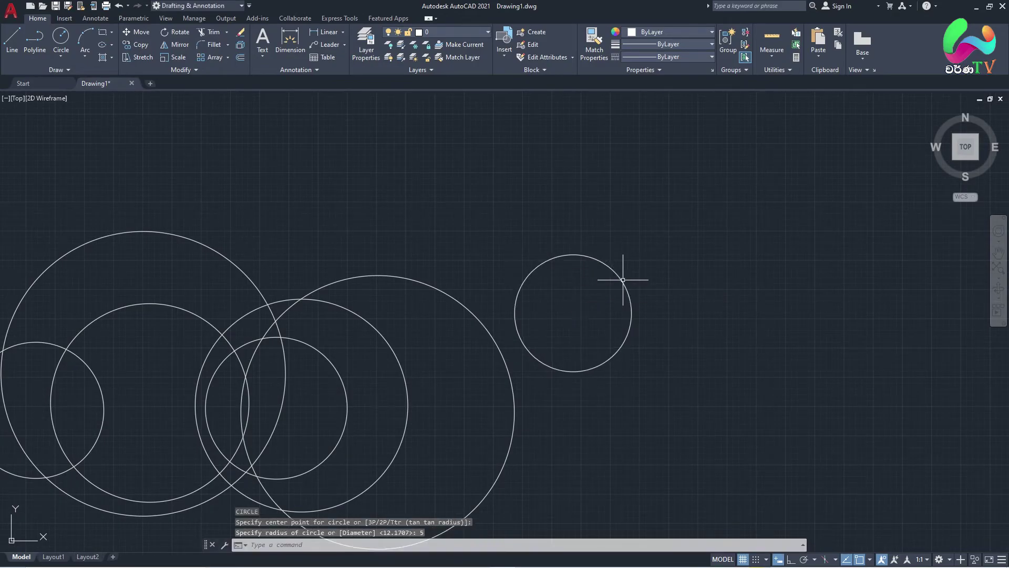
scroll(589, 270, "down", 2)
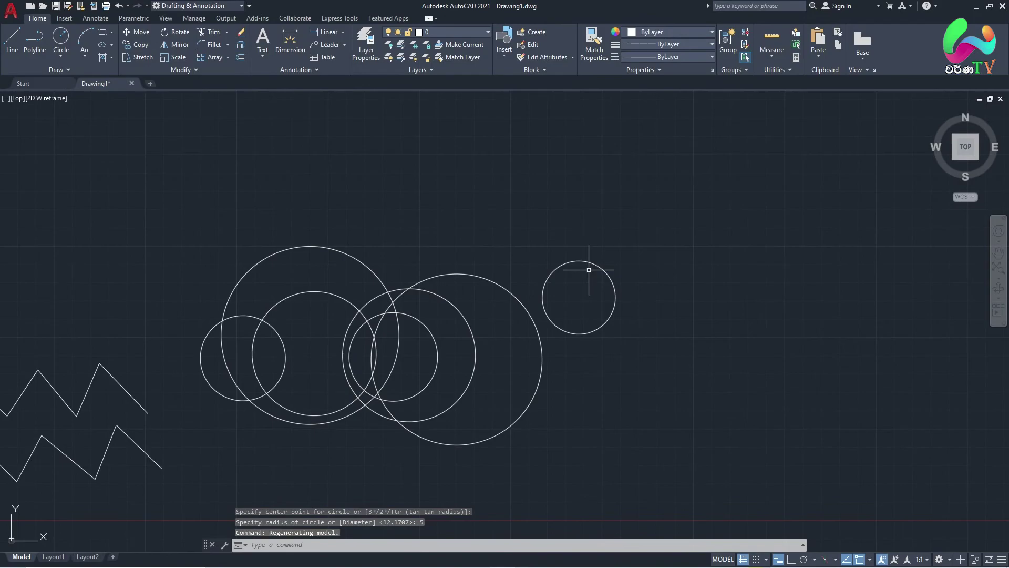
- Draw a Center, Diameter circle of diameter 10 above the cluster
left_click(71, 54)
left_click(74, 96)
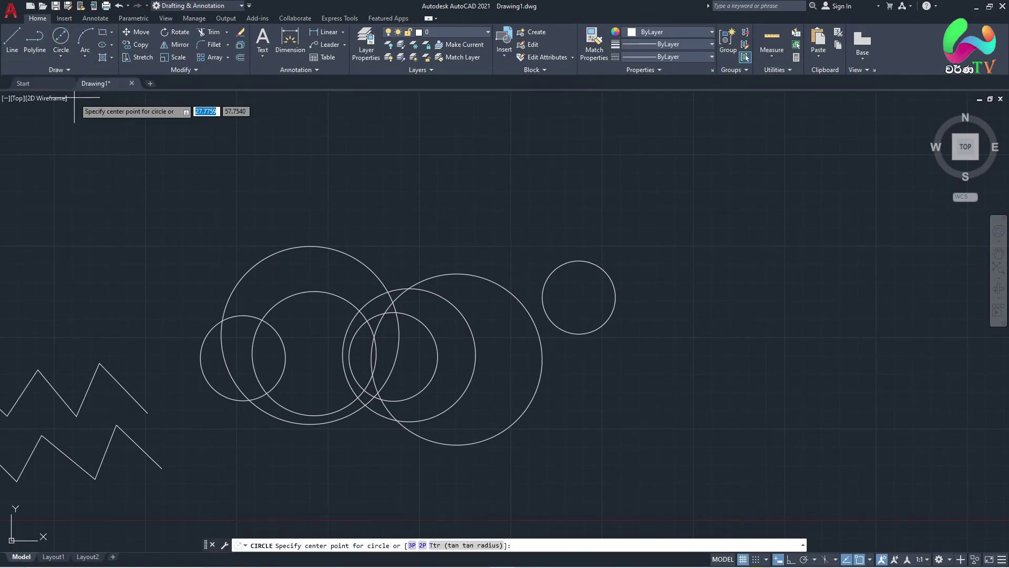
left_click(466, 193)
middle_click_drag(466, 193, 458, 218)
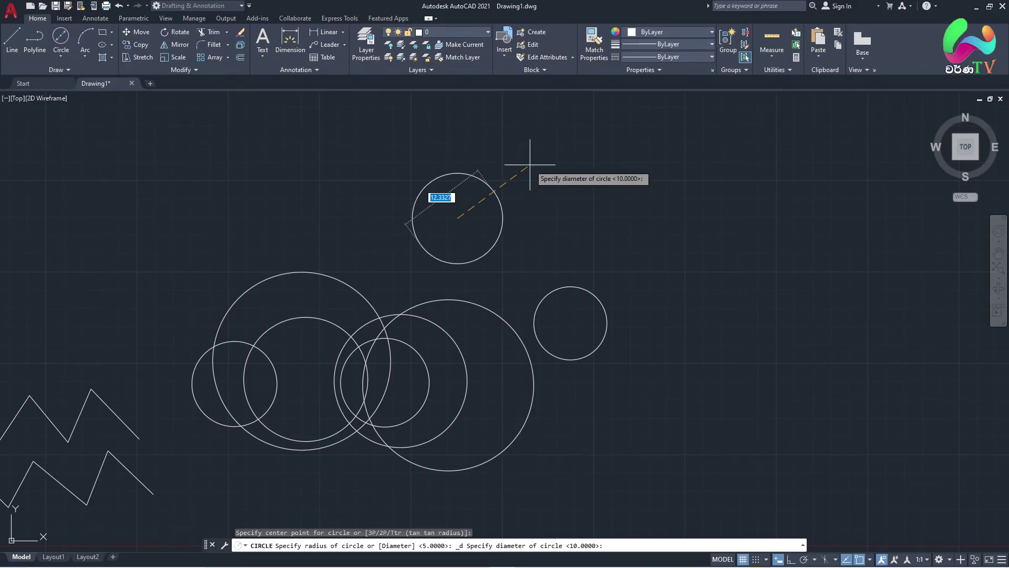
key("Return")
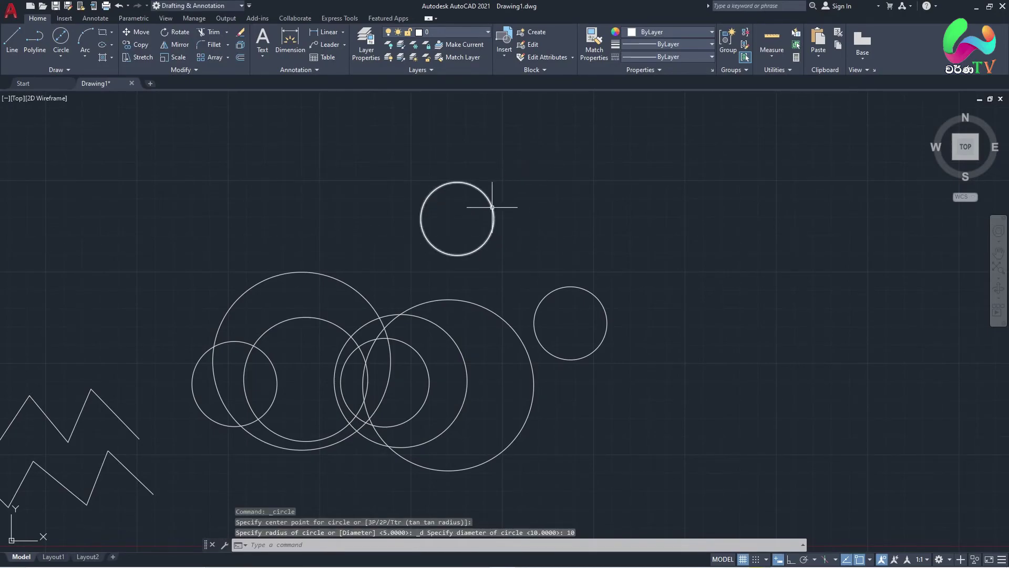
scroll(492, 204, "up", 2)
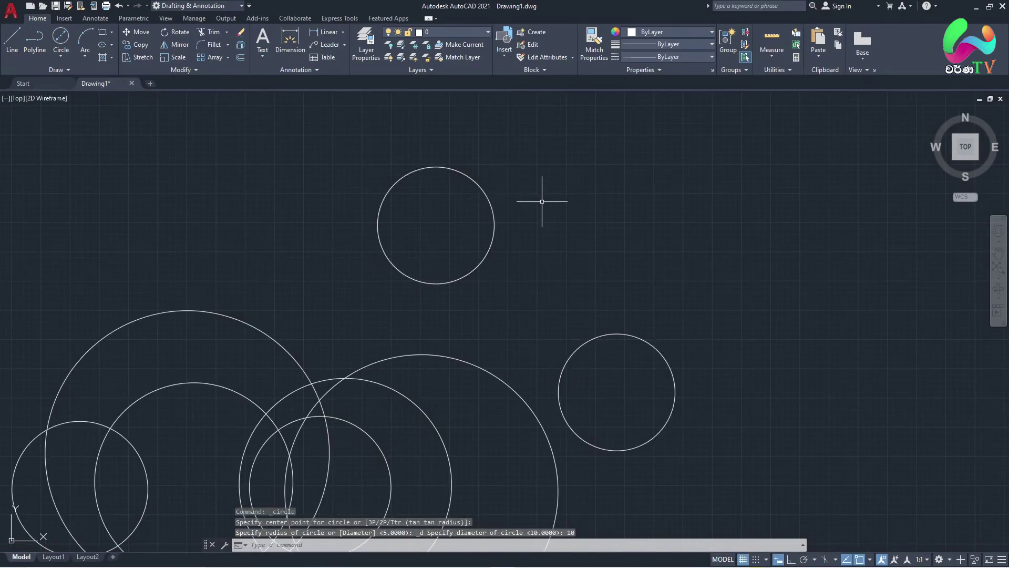
left_click(68, 58)
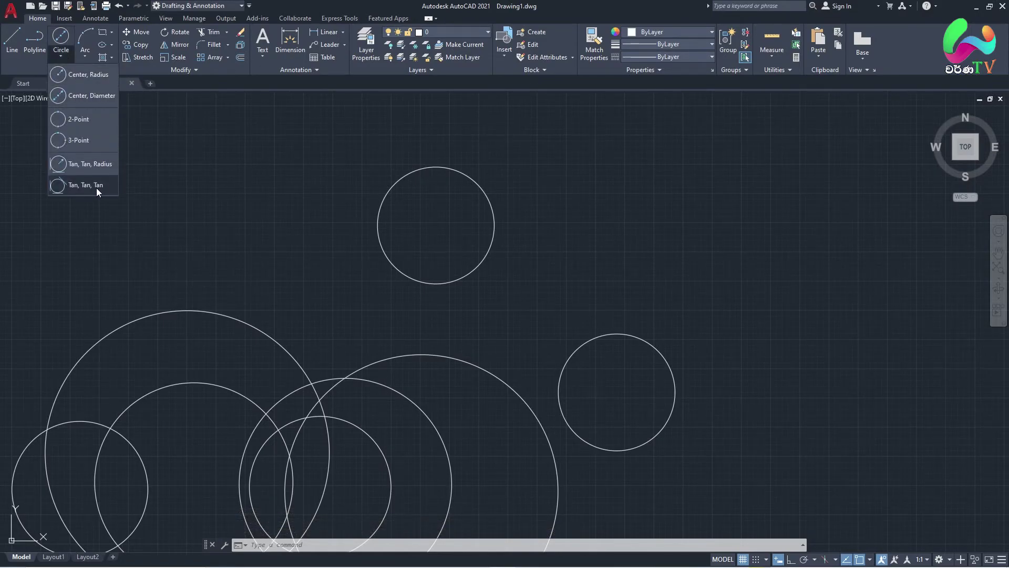
left_click(58, 54)
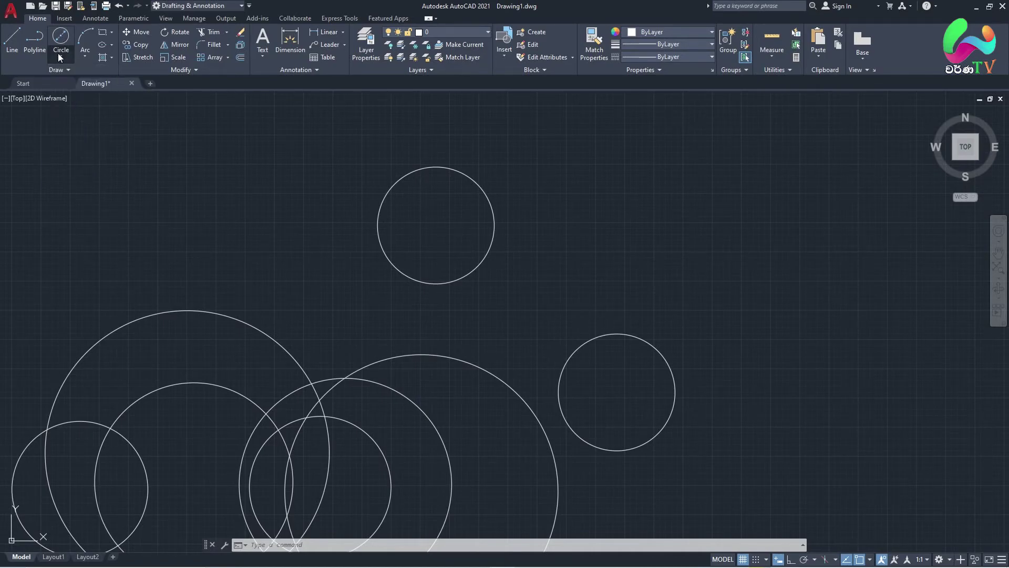
scroll(416, 226, "down", 2)
middle_click_drag(100, 105, 99, 128)
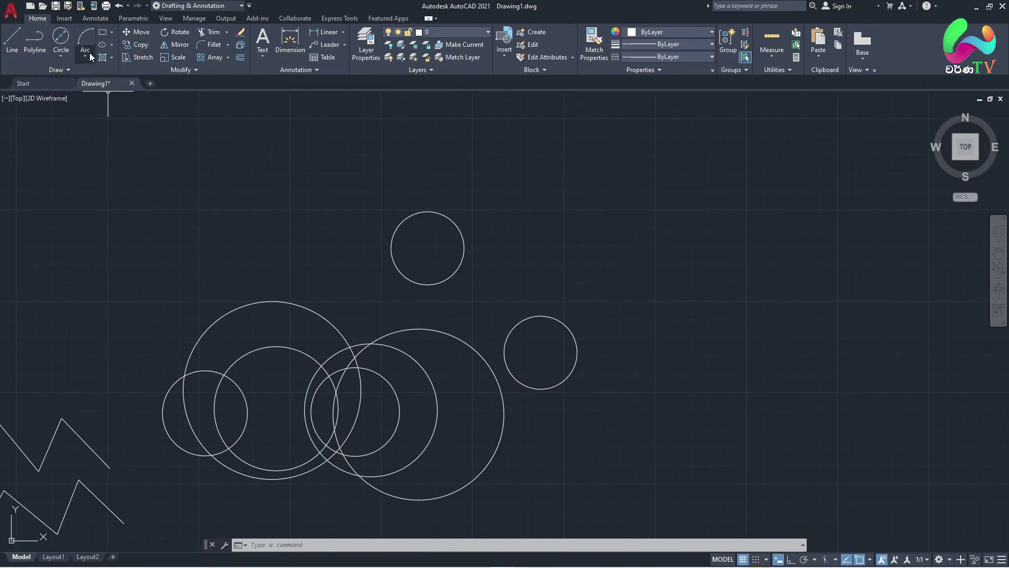
- Draw a three-point arc up and right of the circles
type("a")
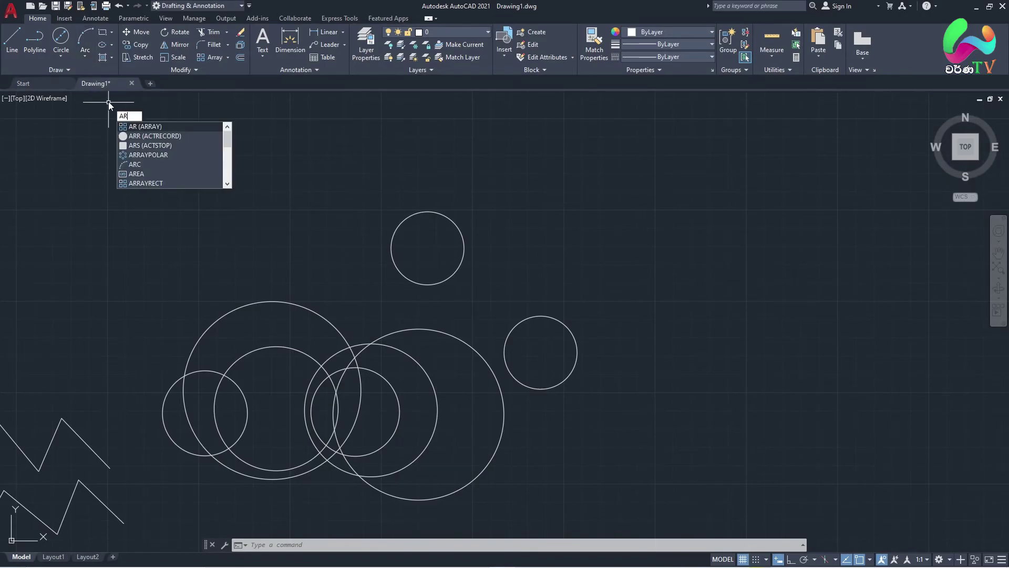
type("c")
key("Return")
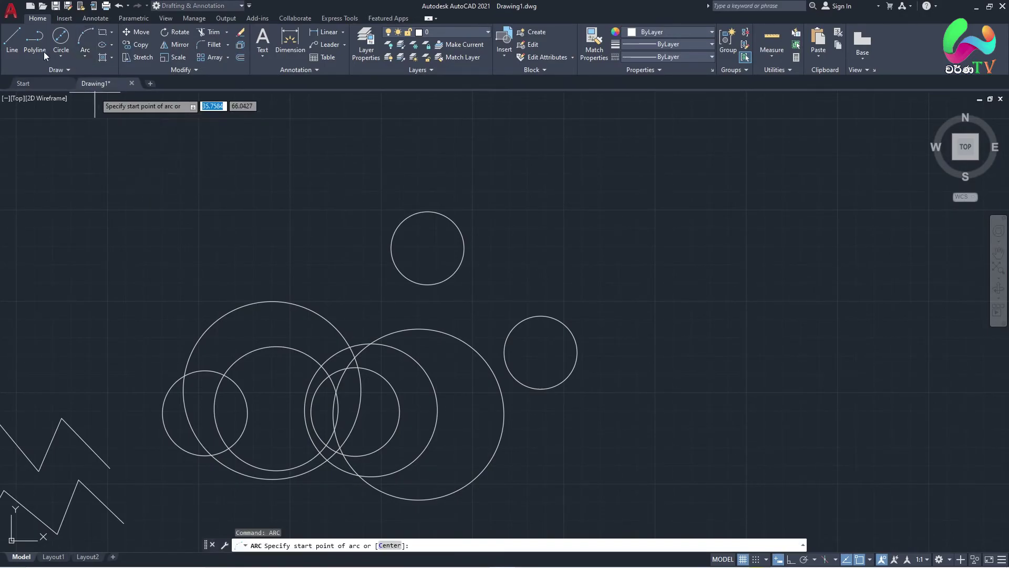
left_click(87, 38)
middle_click_drag(500, 168, 480, 205)
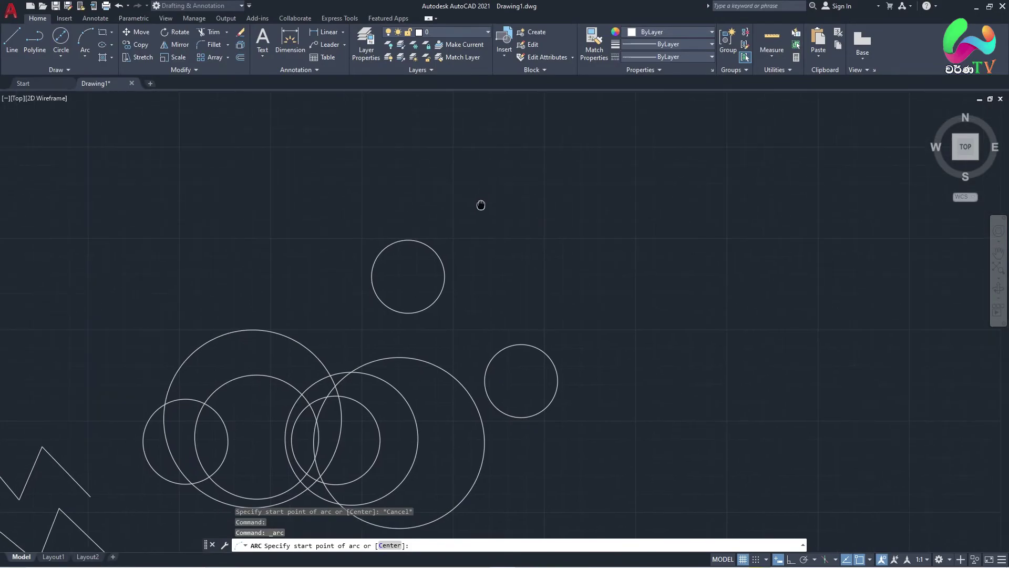
left_click(489, 207)
left_click(628, 202)
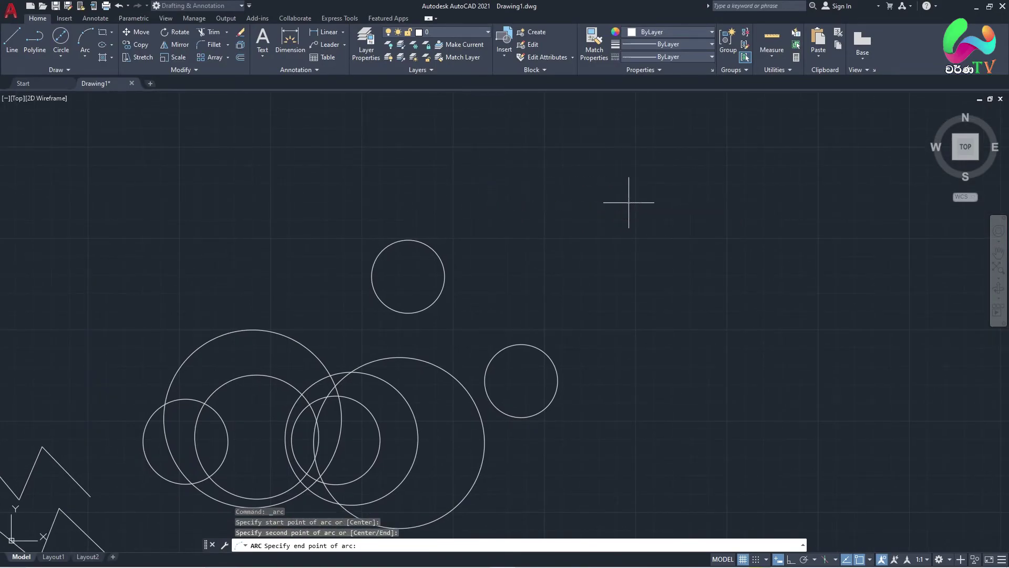
scroll(616, 173, "down", 2)
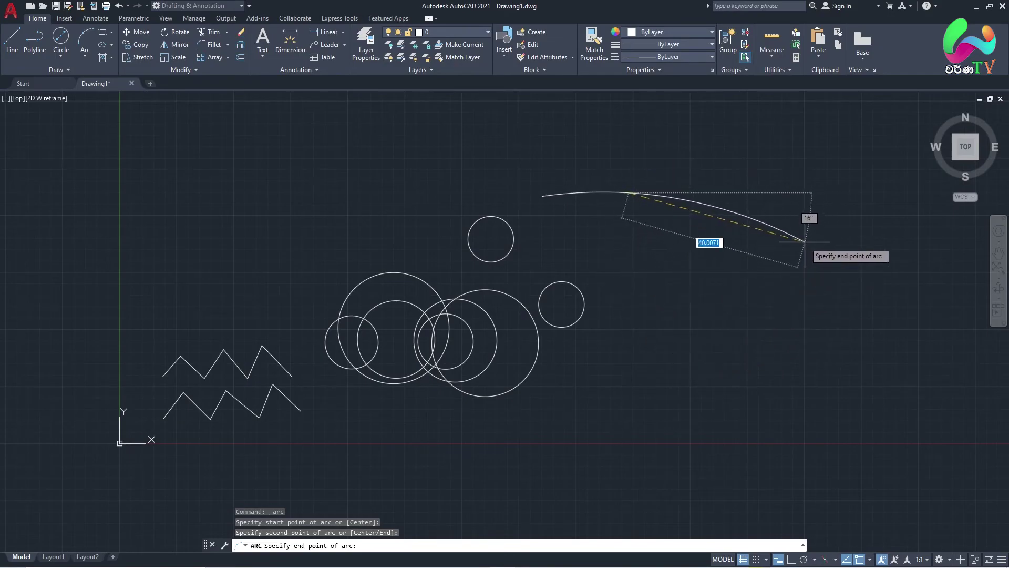
left_click(747, 278)
middle_click_drag(685, 193, 666, 241)
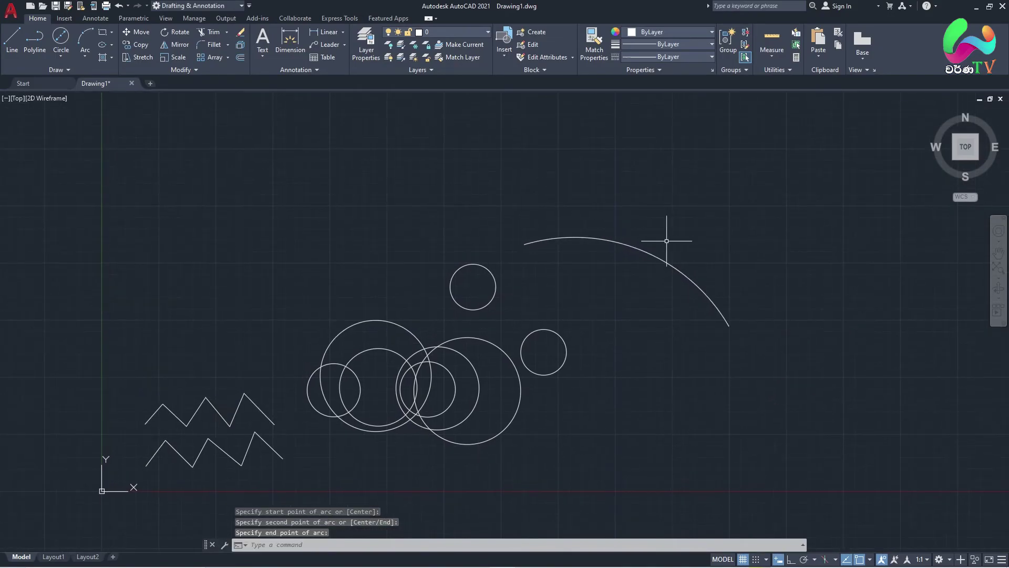
- Draw a Start, Center, End arc crossing the first arc
left_click(87, 55)
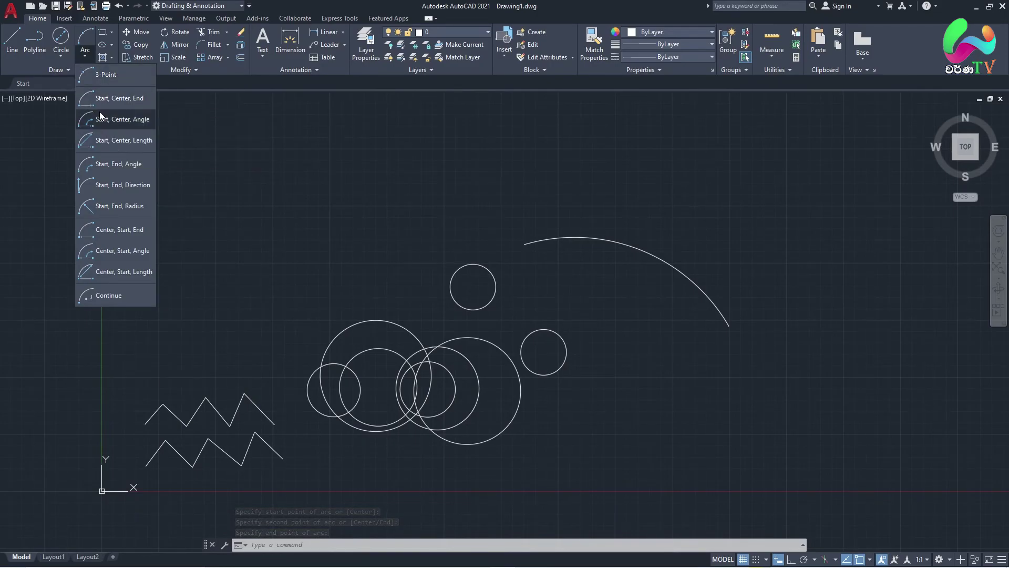
left_click(134, 99)
middle_click_drag(539, 211, 483, 266)
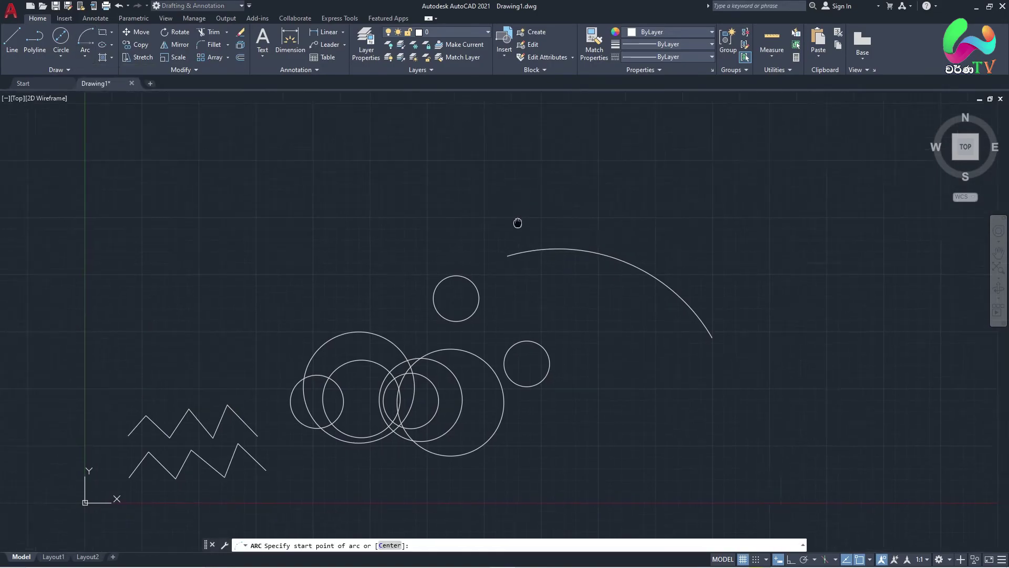
left_click(476, 267)
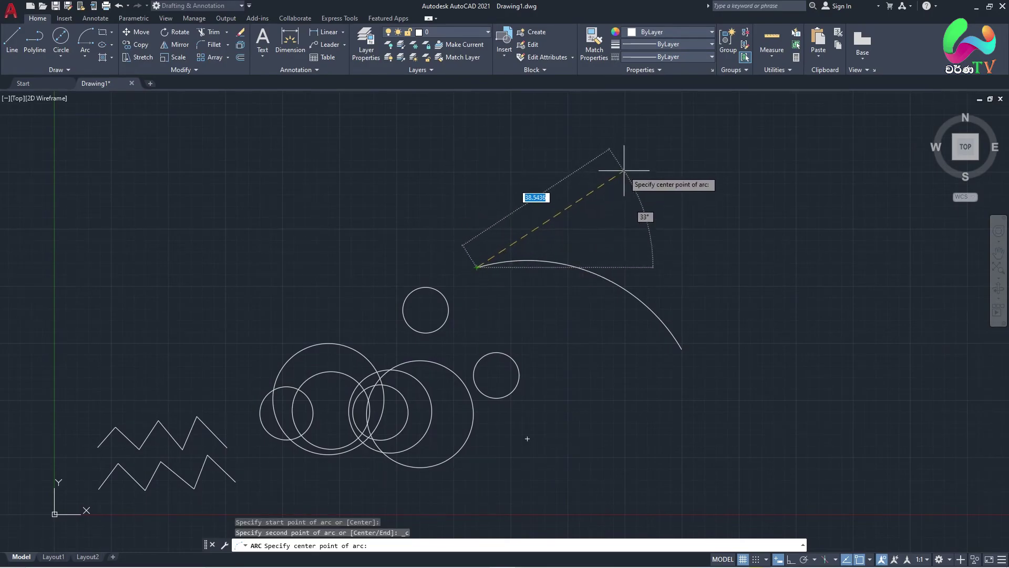
left_click(598, 149)
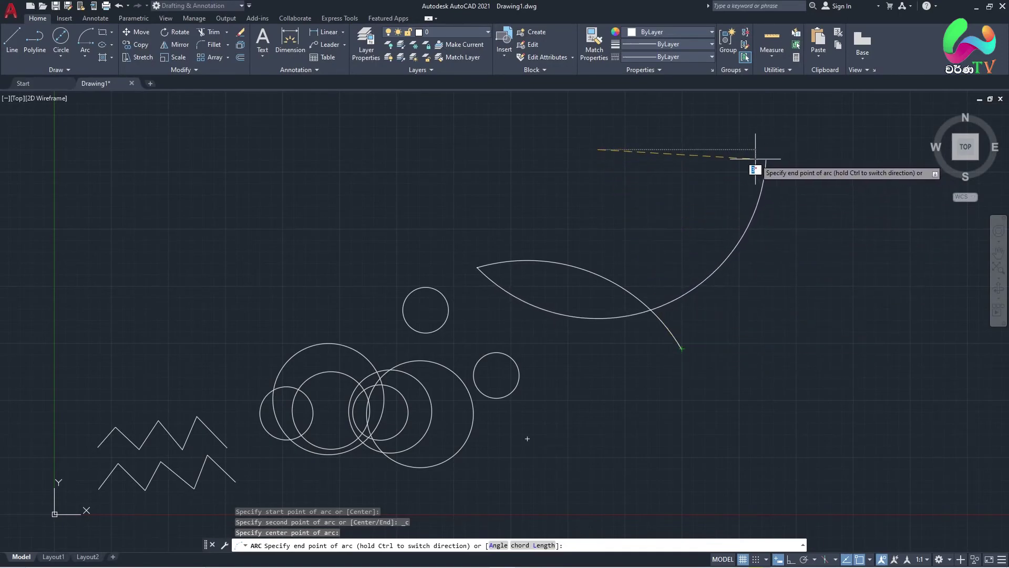
left_click(768, 145)
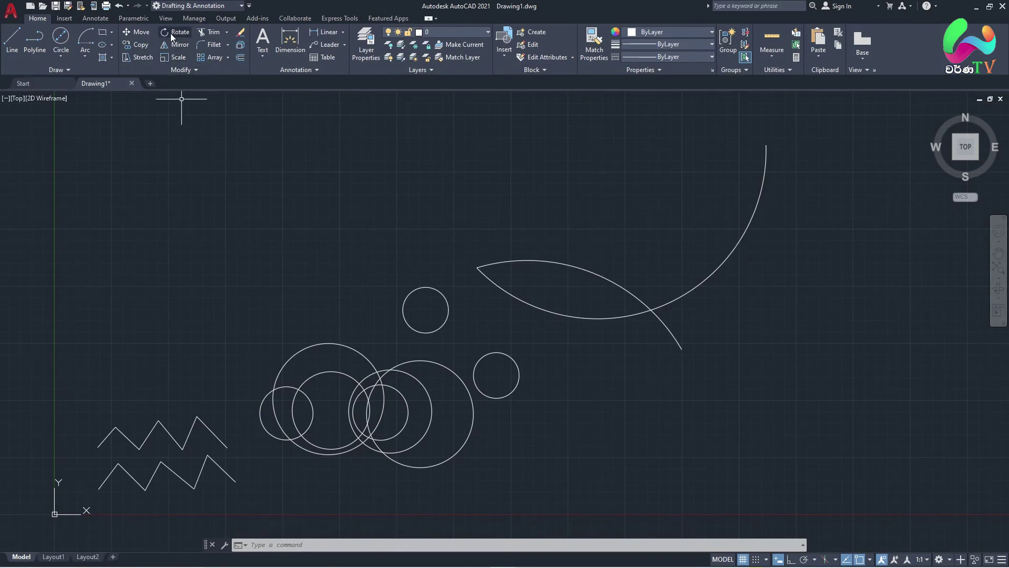
- Draw the first rectangle above the arcs by two opposite corners
left_click(102, 34)
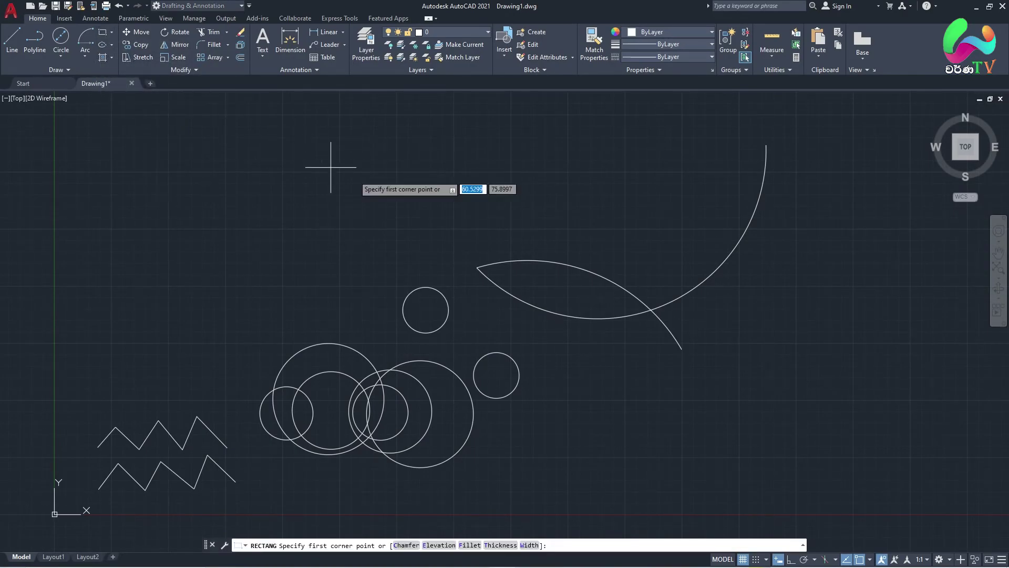
middle_click_drag(465, 190, 456, 232)
left_click(356, 174)
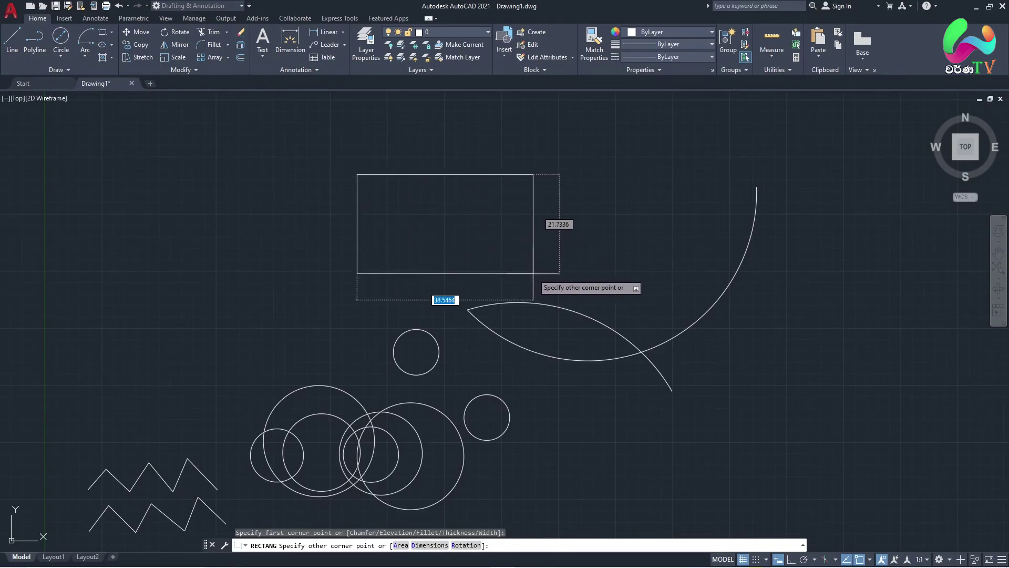
left_click(560, 271)
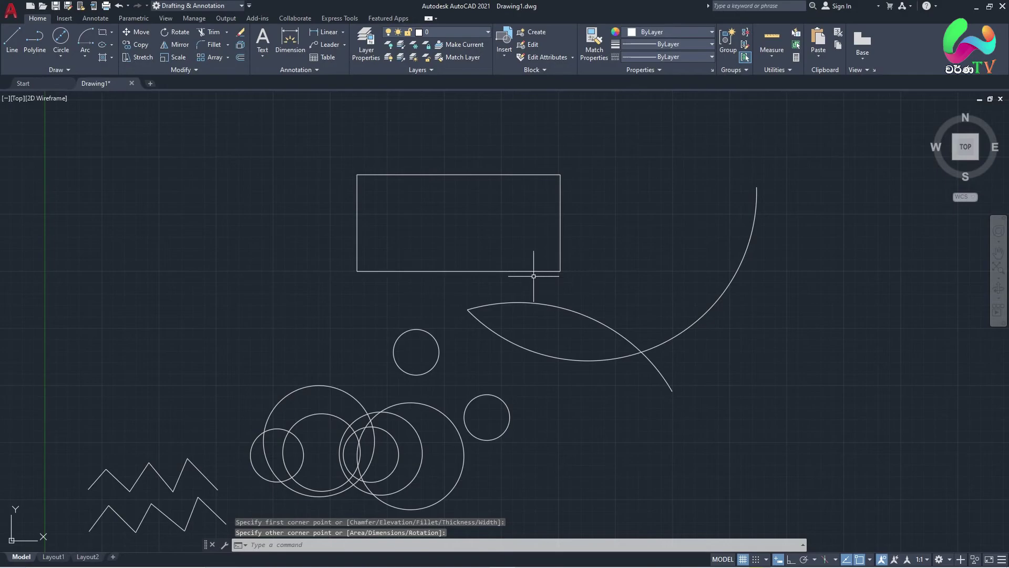
- Draw two more rectangles overlapping it, stepping diagonally up to the right
mouse_move(383, 184)
middle_mouse_down()
mouse_move(345, 225)
mouse_move(386, 221)
mouse_move(363, 238)
middle_mouse_up()
key("Return")
left_click(385, 177)
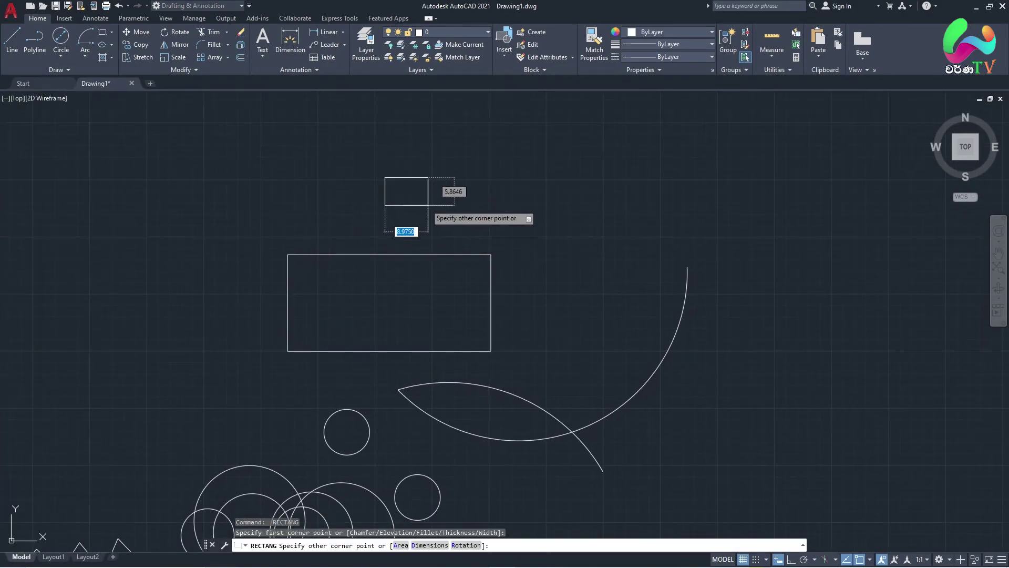
left_click(565, 308)
key("Return")
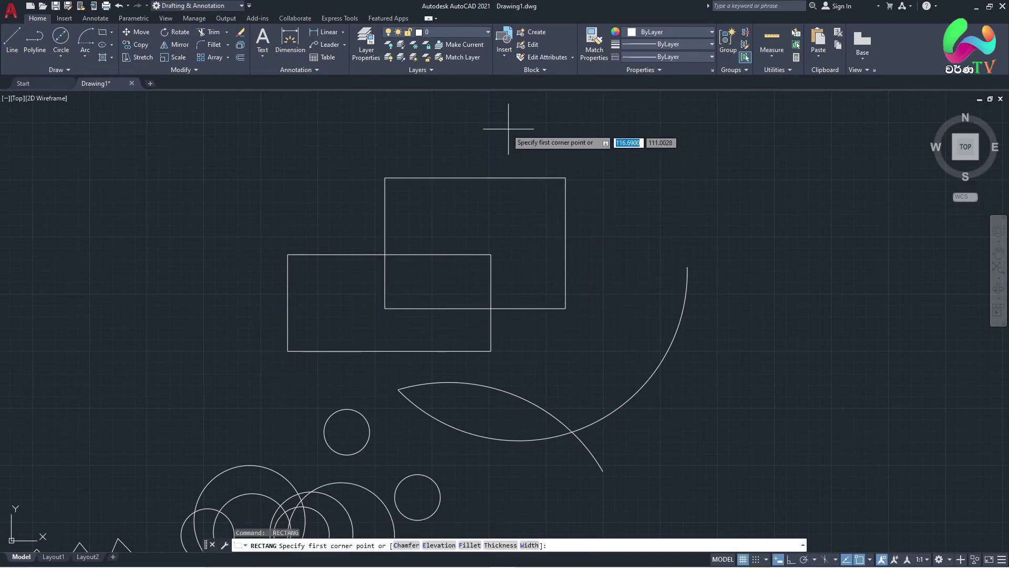
left_click(502, 125)
left_click(699, 227)
scroll(700, 226, "down", 3)
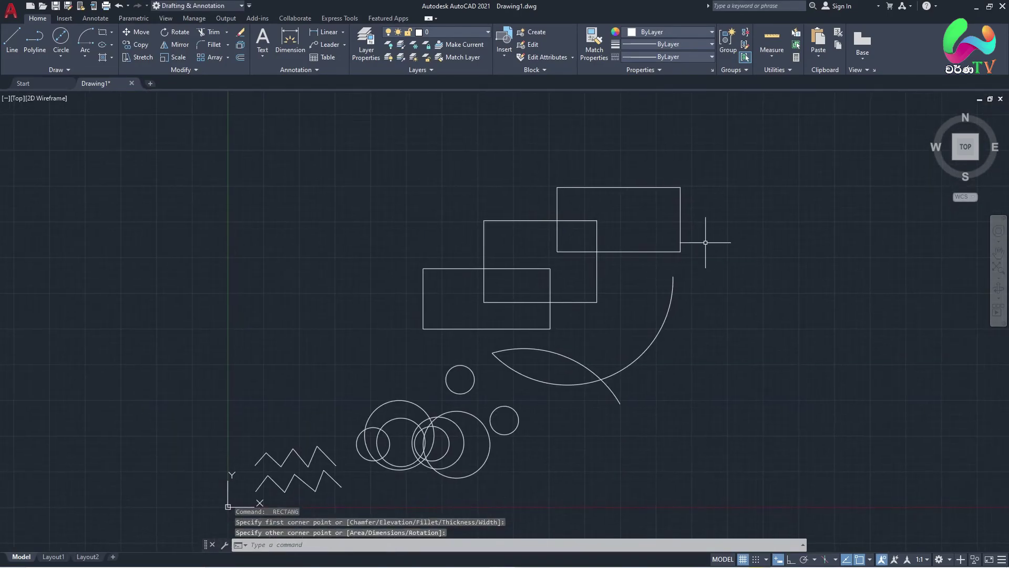
- Erase one stray object with E and recentre the view
type("e")
key("Return")
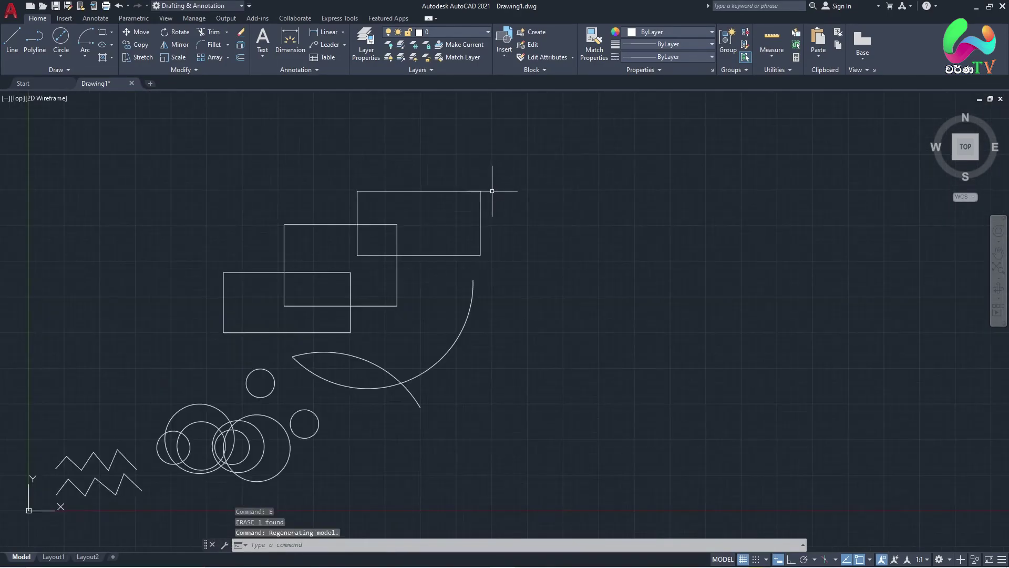
middle_click_drag(653, 250, 727, 246)
type("M")
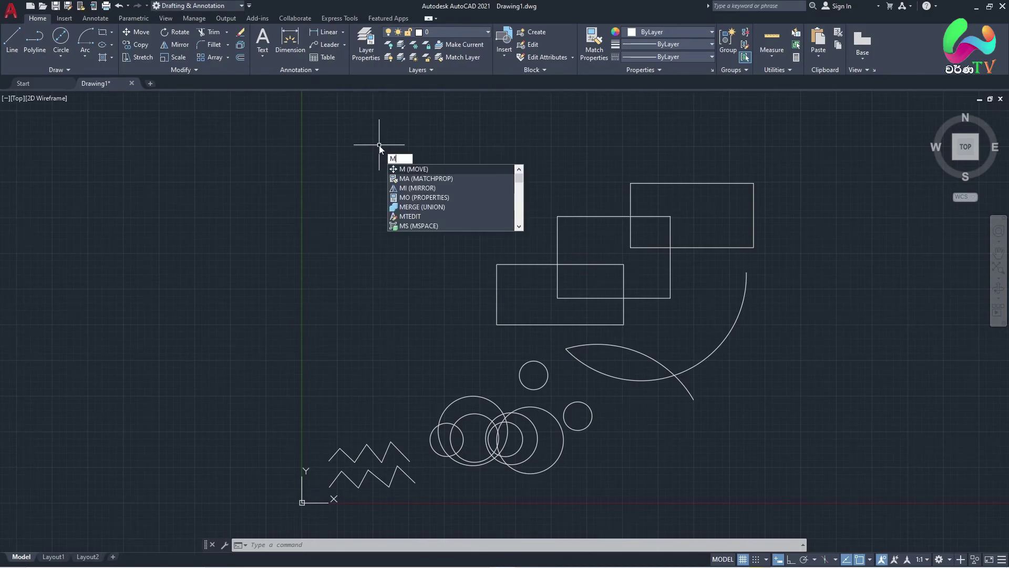
- Start MOVE and select the three rectangles and both arcs
key("Return")
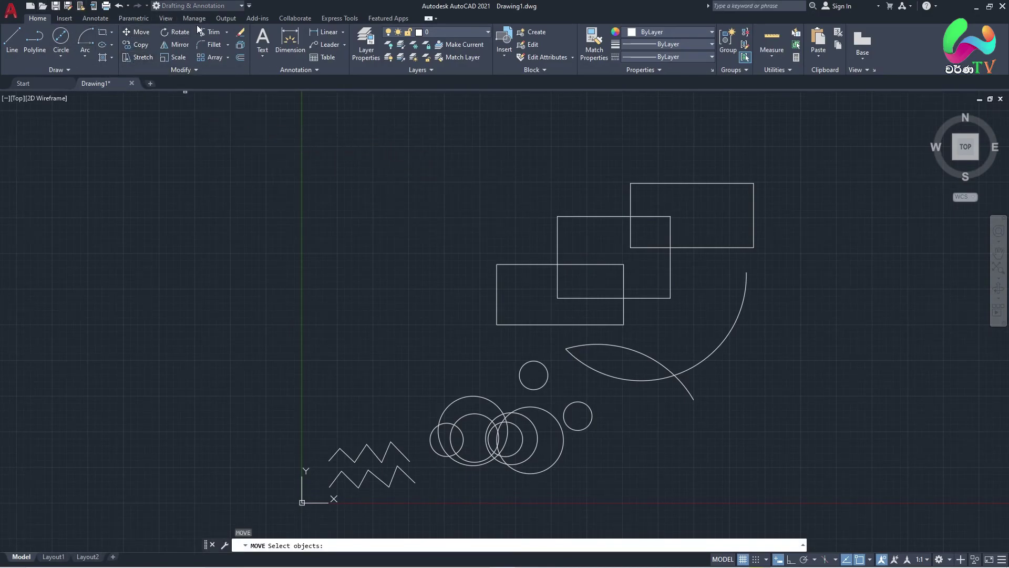
left_click(145, 33)
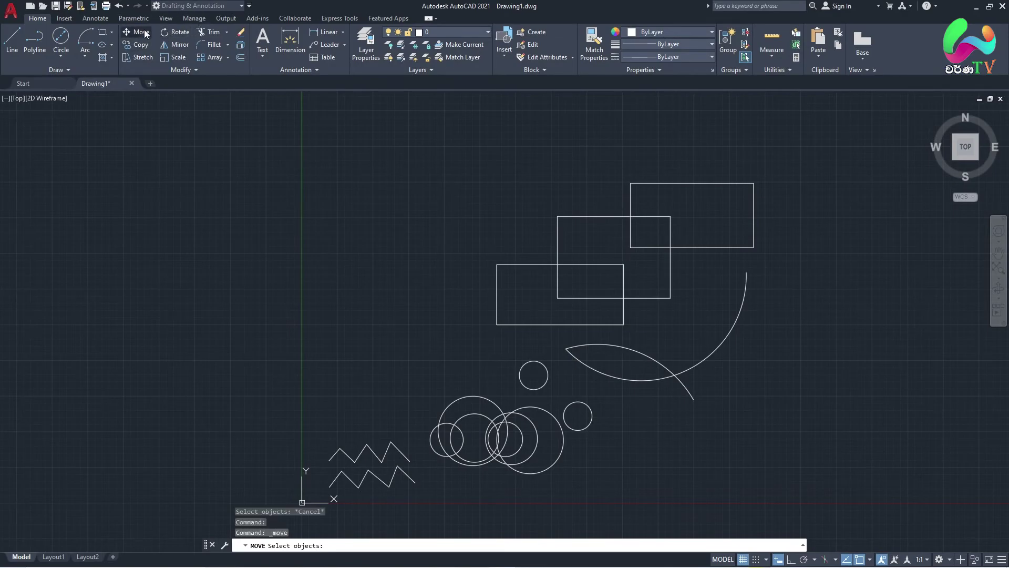
middle_click_drag(441, 173, 367, 153)
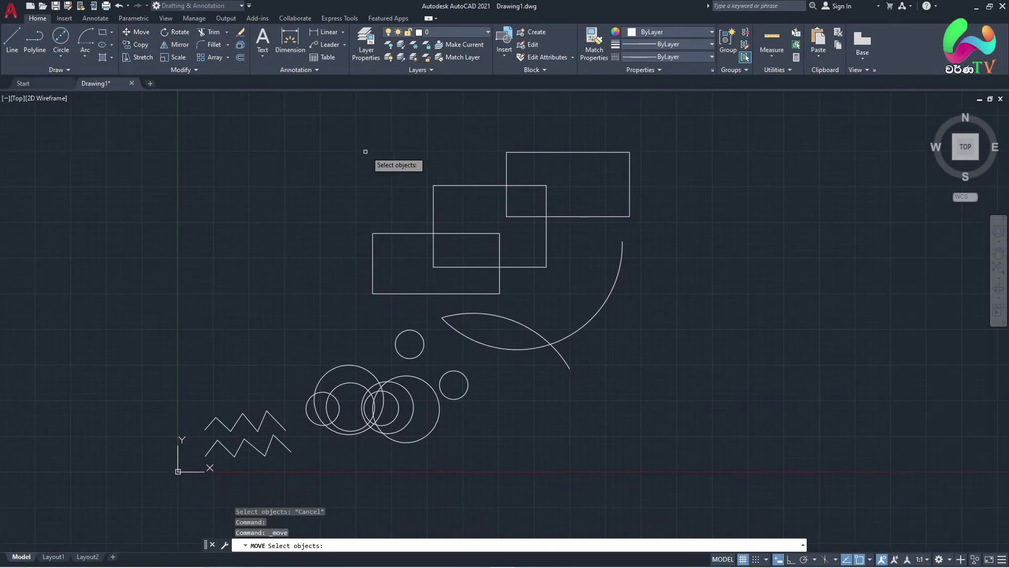
scroll(452, 152, "down", 4)
middle_click_drag(460, 151, 500, 185)
scroll(473, 164, "up", 4)
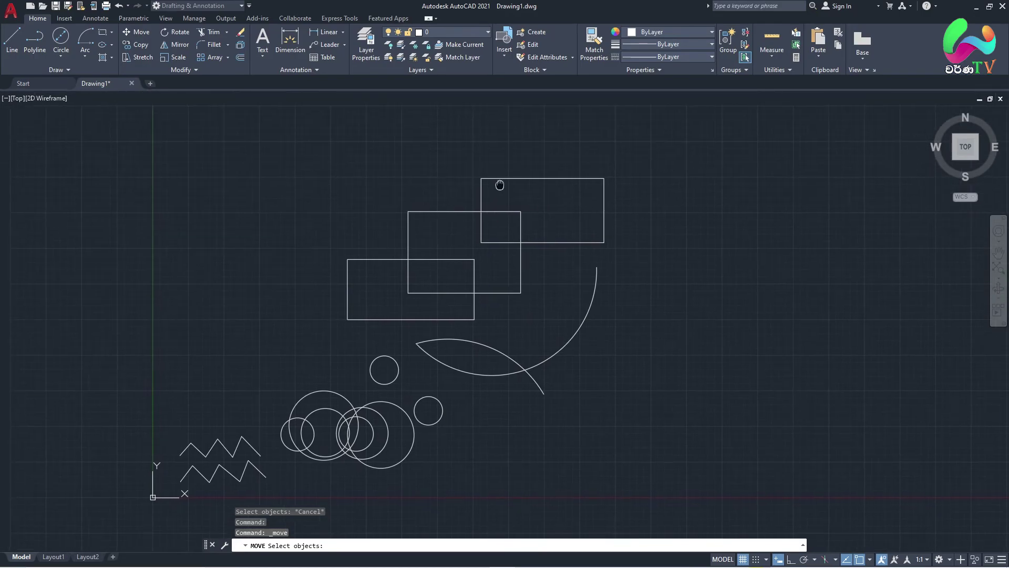
left_click(525, 186)
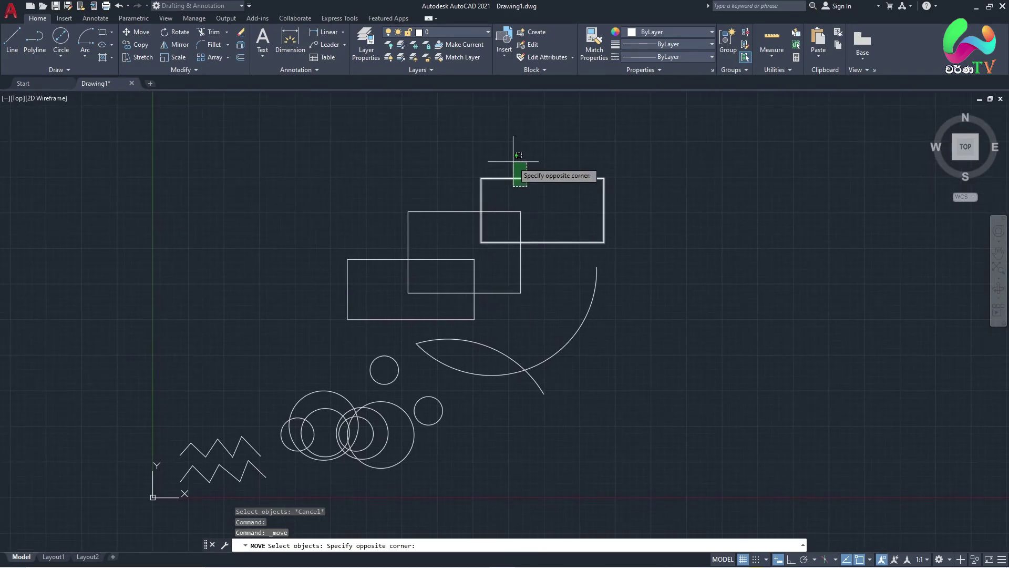
left_click(513, 161)
left_click(468, 212)
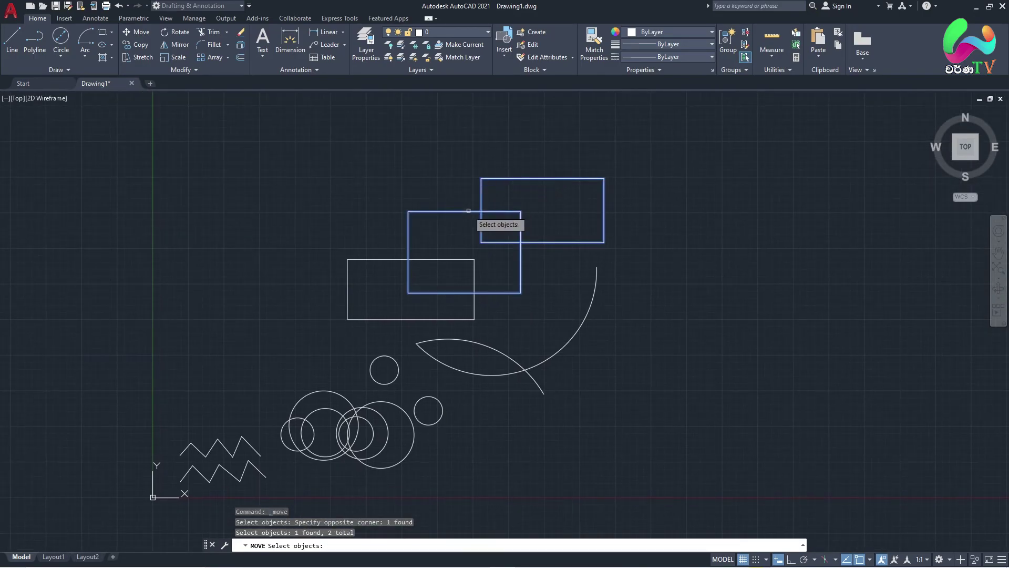
left_click(419, 259)
left_click(595, 277)
left_click(463, 340)
middle_click_drag(534, 202, 520, 205)
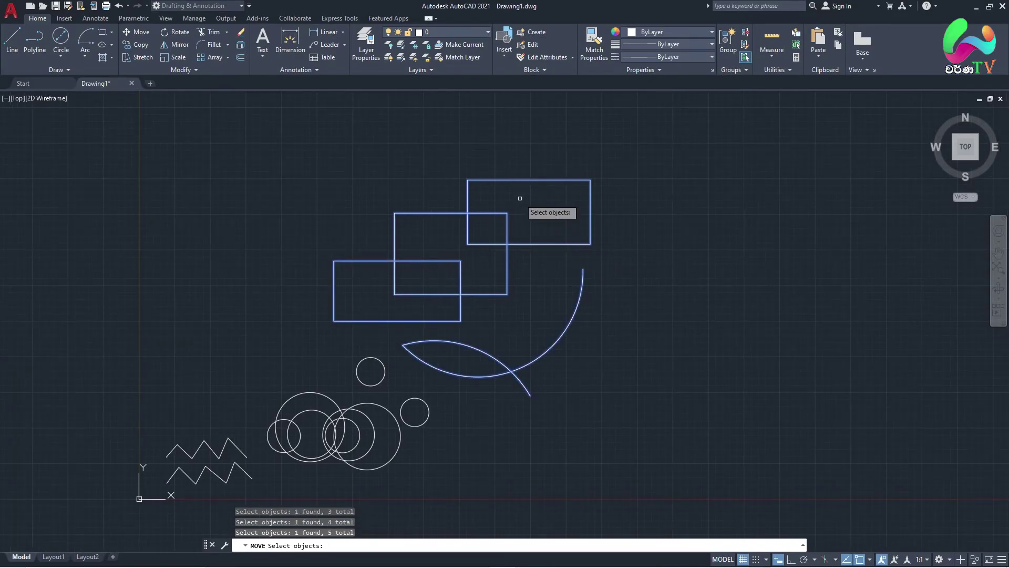
key("Return")
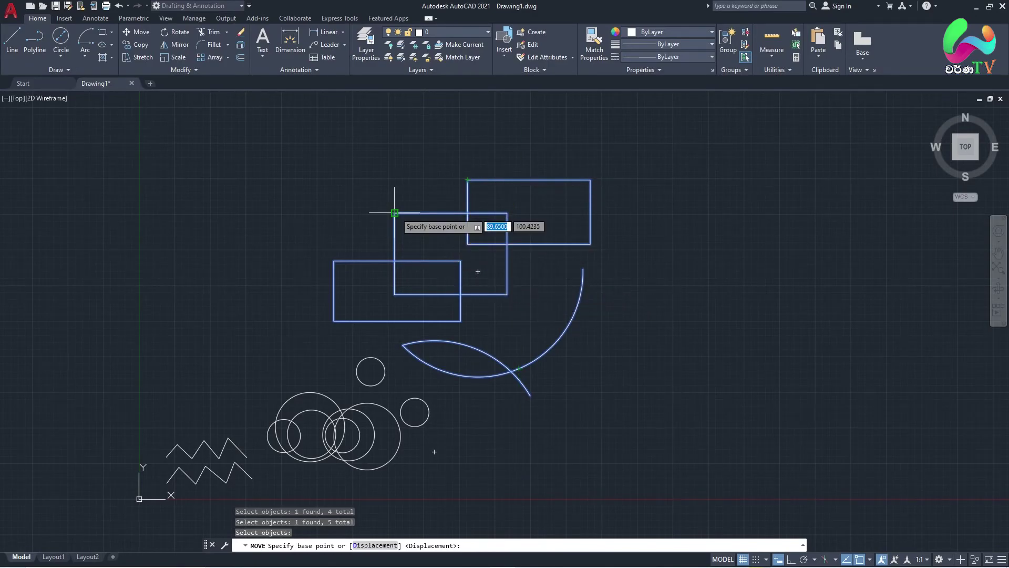
- Move the selection from a base point on the arc to a spot up-right
left_click(403, 345)
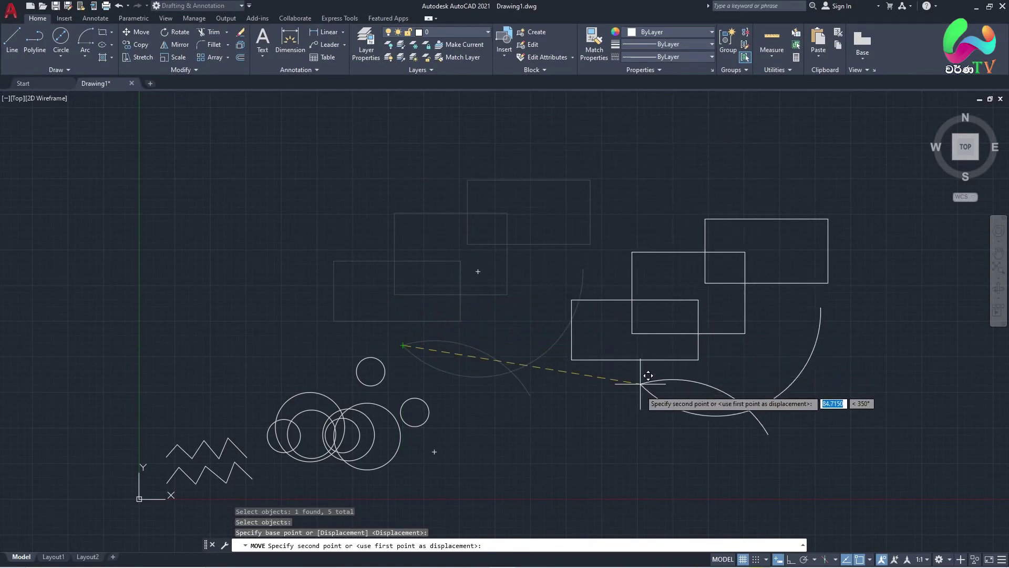
scroll(649, 376, "down", 4)
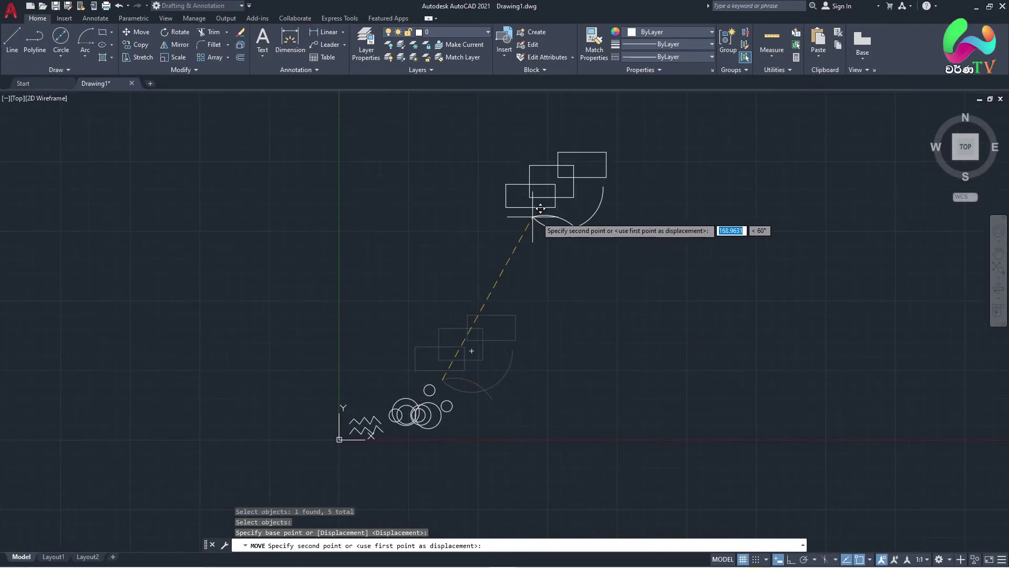
scroll(614, 302, "up", 2)
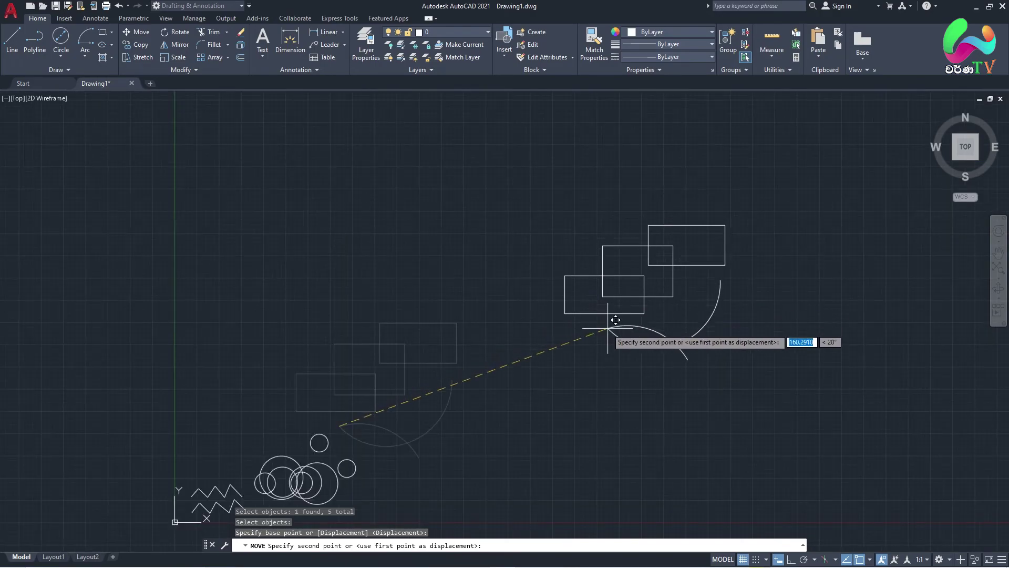
scroll(650, 299, "down", 2)
left_click(643, 292)
key("Escape")
scroll(657, 309, "down", 2)
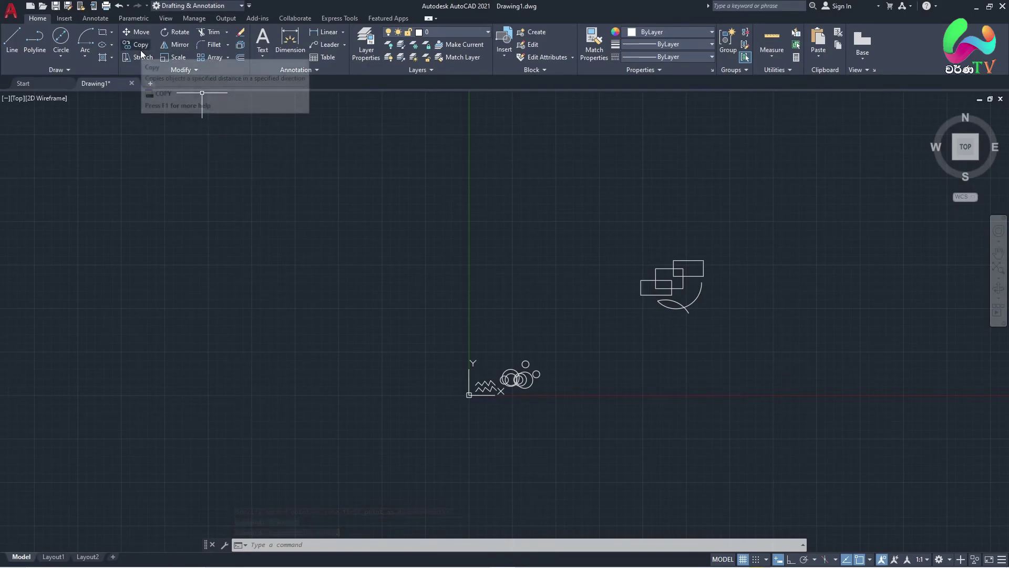
- Start the COPY command using the Co alias and Modify panel
type("c")
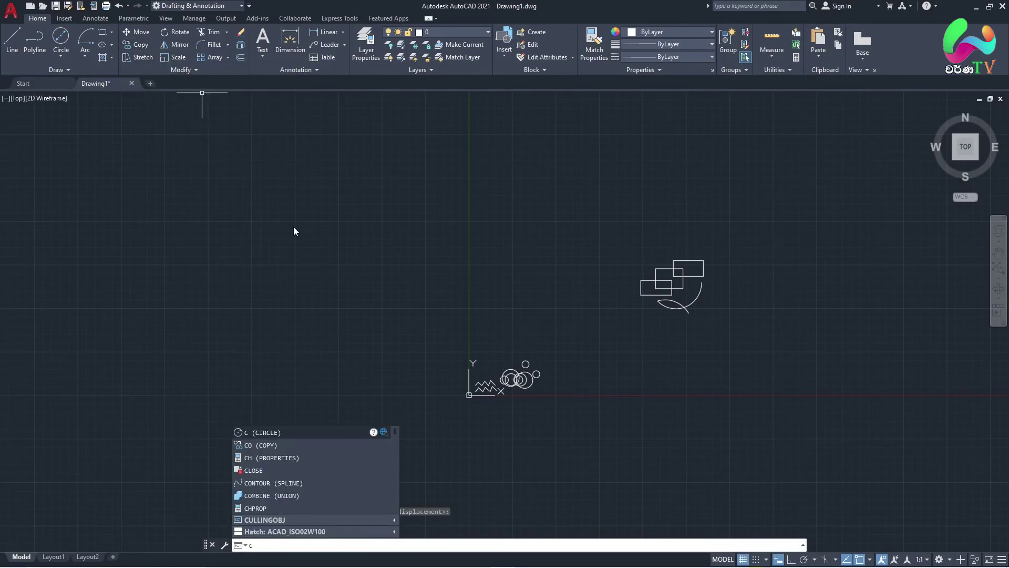
key("Escape")
type("Co")
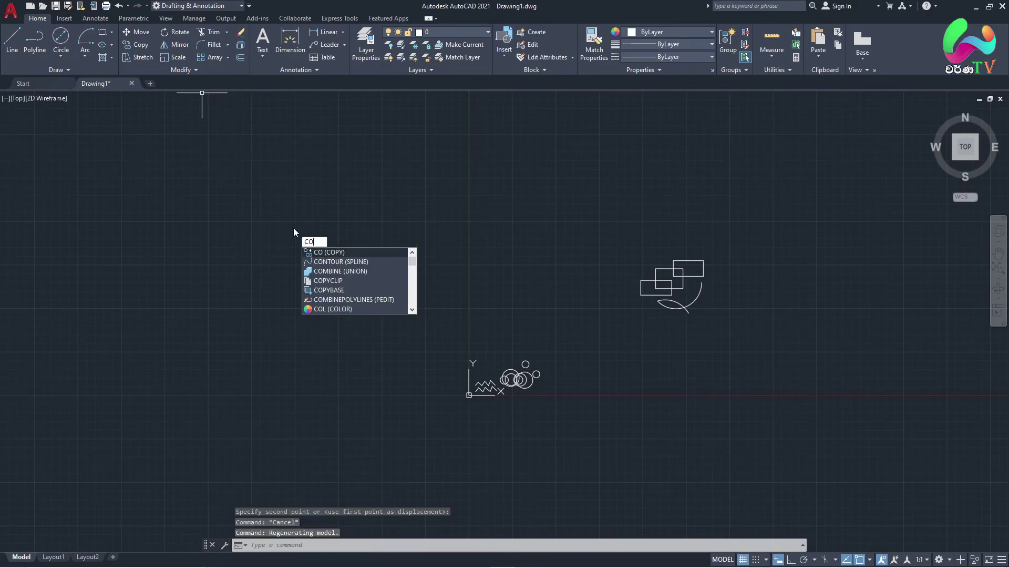
key("Return")
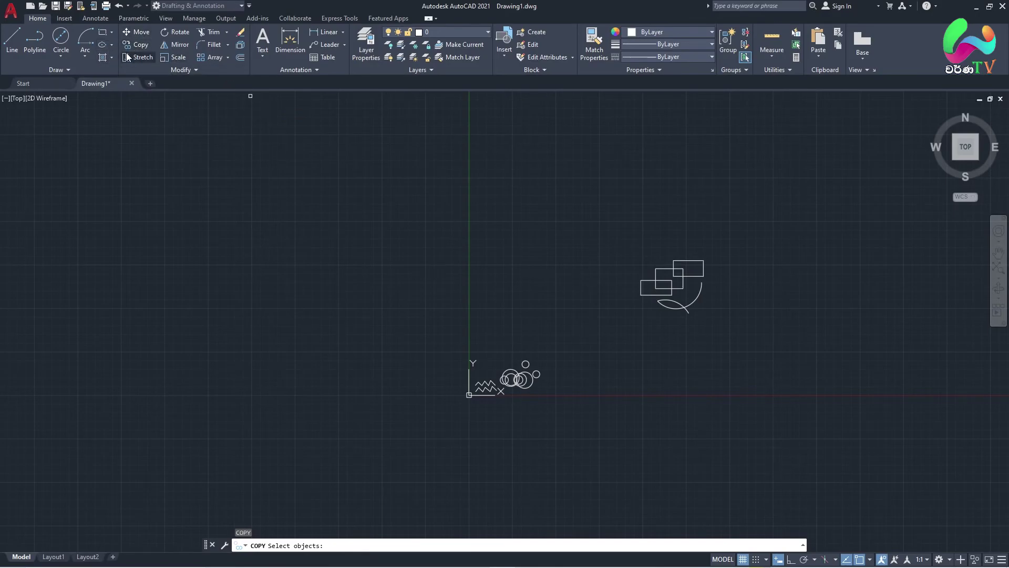
left_click(137, 44)
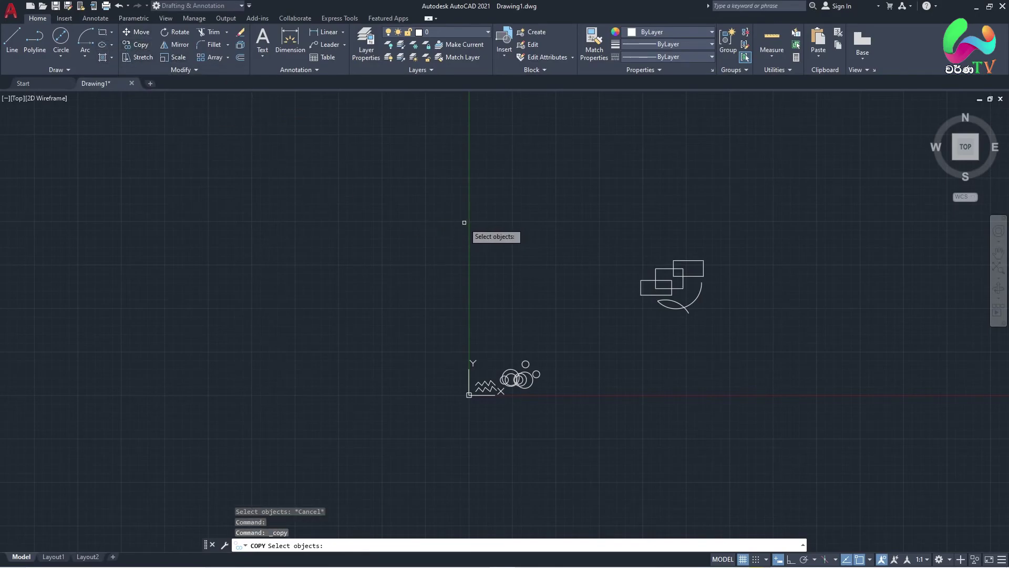
scroll(464, 222, "down", 2)
scroll(498, 321, "up", 10)
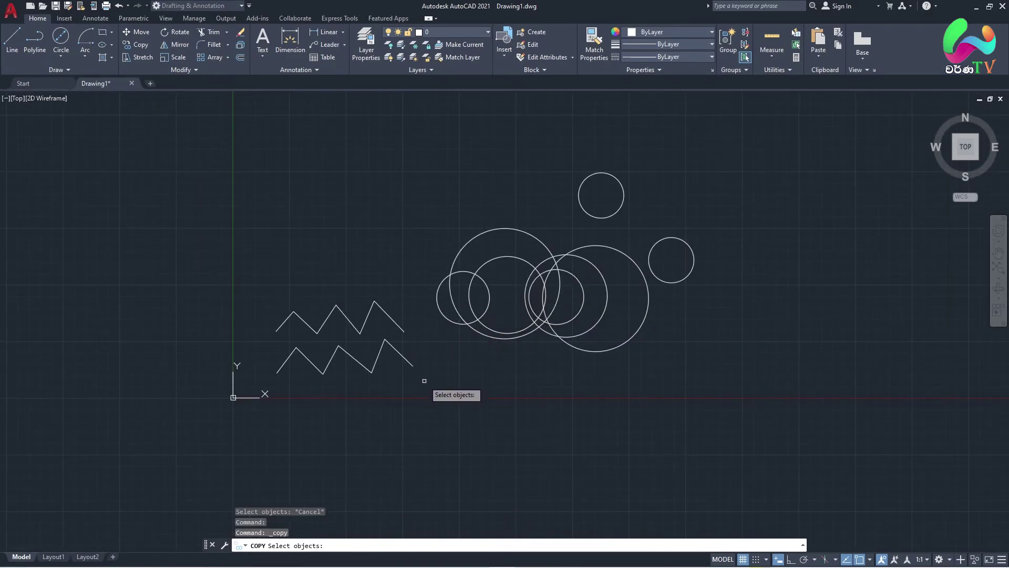
- Window-select both zigzags and the overlapping circles, 13 objects in total
left_click(424, 380)
left_click(318, 300)
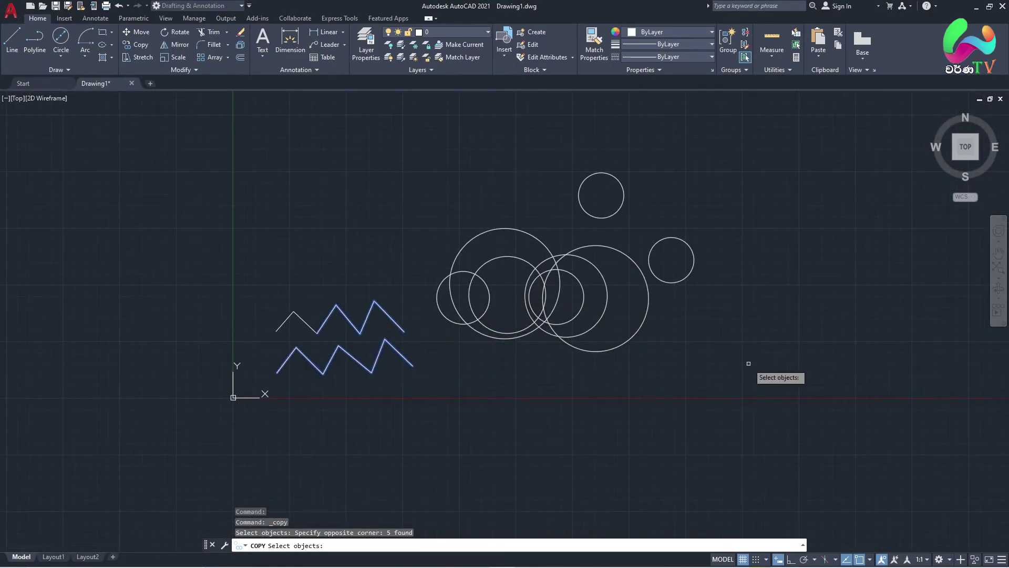
left_click(608, 384)
left_click(385, 237)
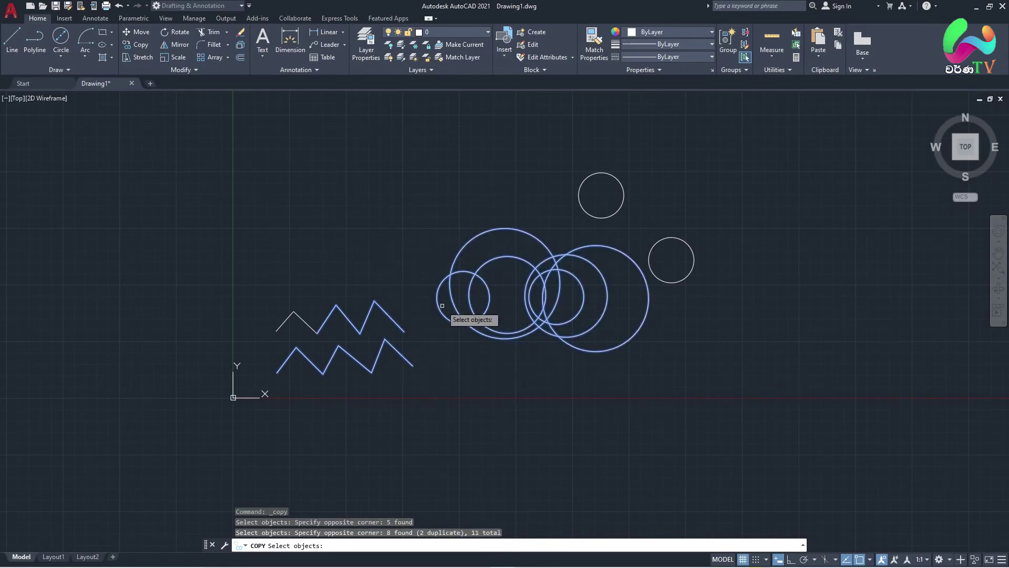
left_click(353, 400)
left_click(252, 272)
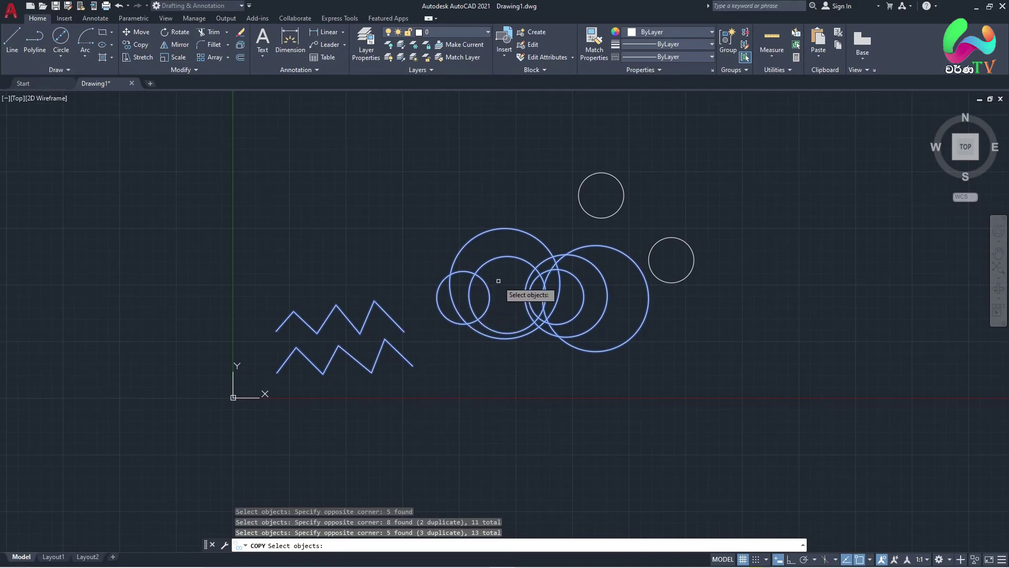
middle_click_drag(499, 281, 496, 291)
- Confirm the zigzag and circle-cluster selection and use the zigzag endpoint as the copy base point
key("Return")
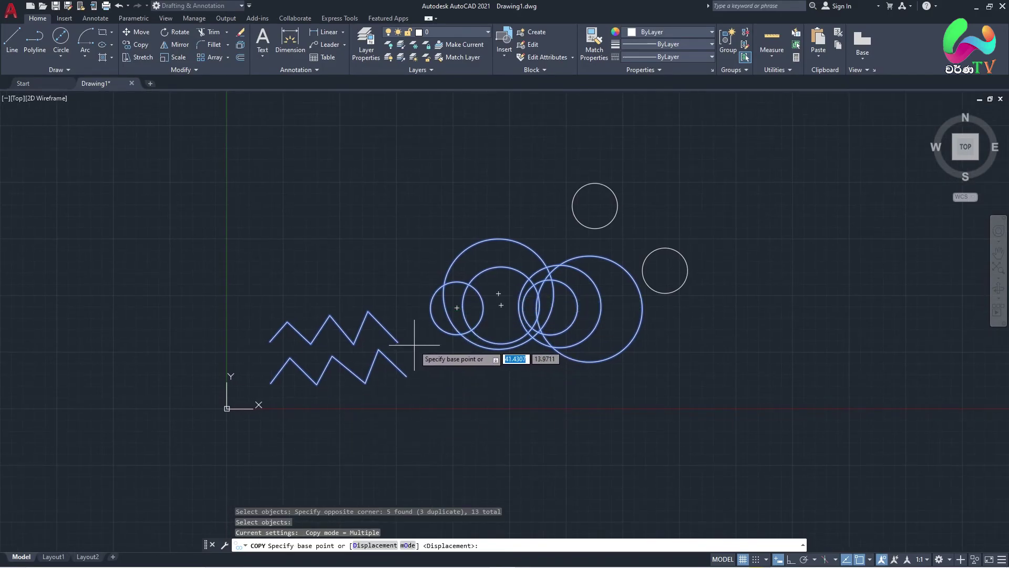
middle_click_drag(598, 325, 521, 382)
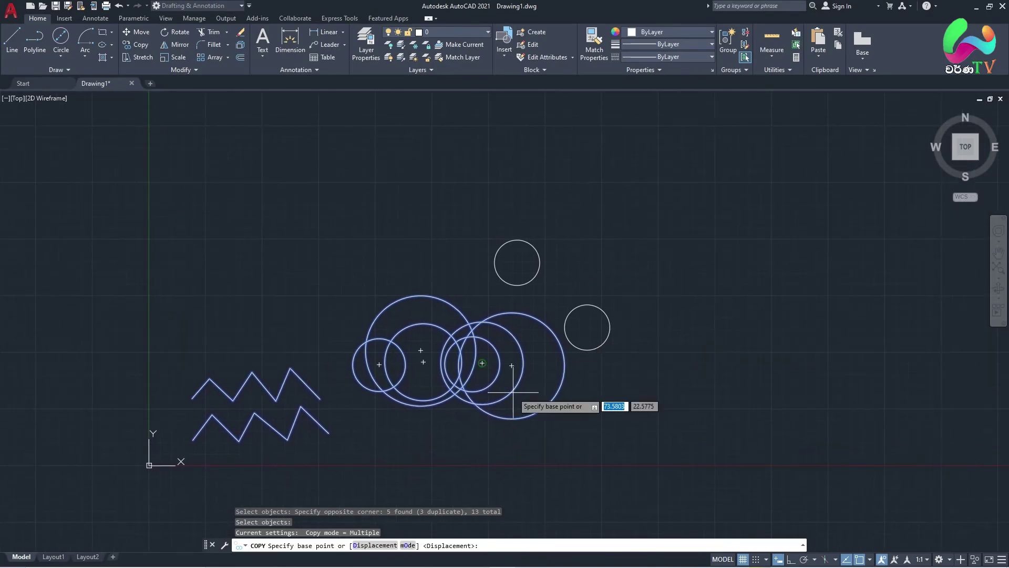
scroll(500, 441, "up", 2)
scroll(500, 443, "up", 2)
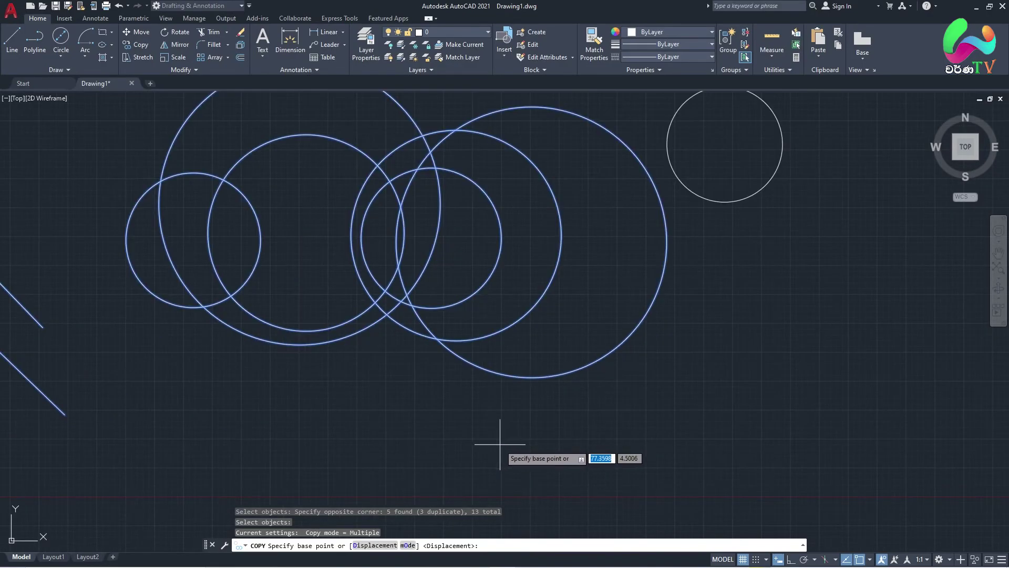
scroll(500, 444, "down", 2)
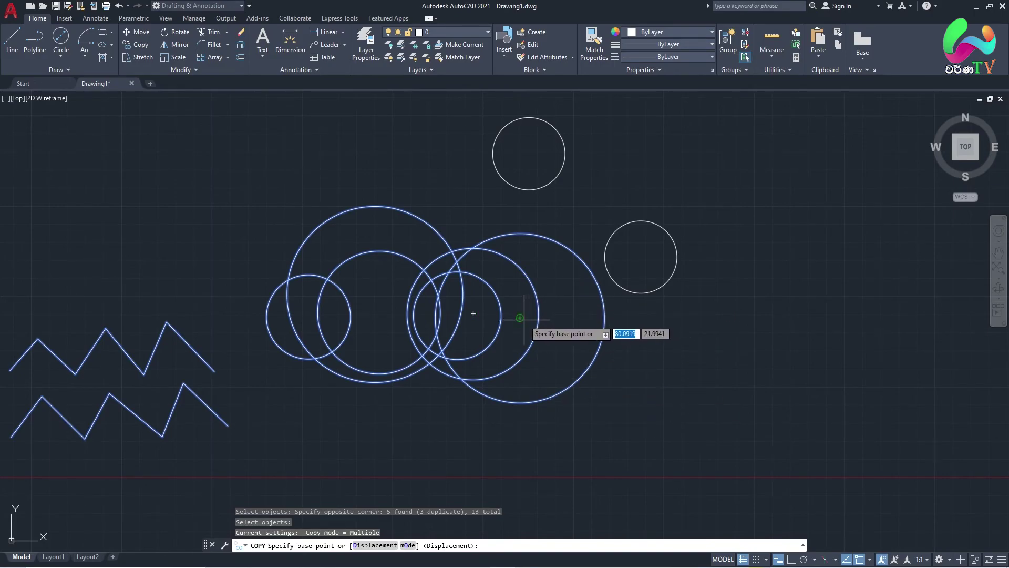
scroll(525, 319, "down", 4)
scroll(529, 344, "up", 4)
middle_click_drag(561, 338, 438, 343)
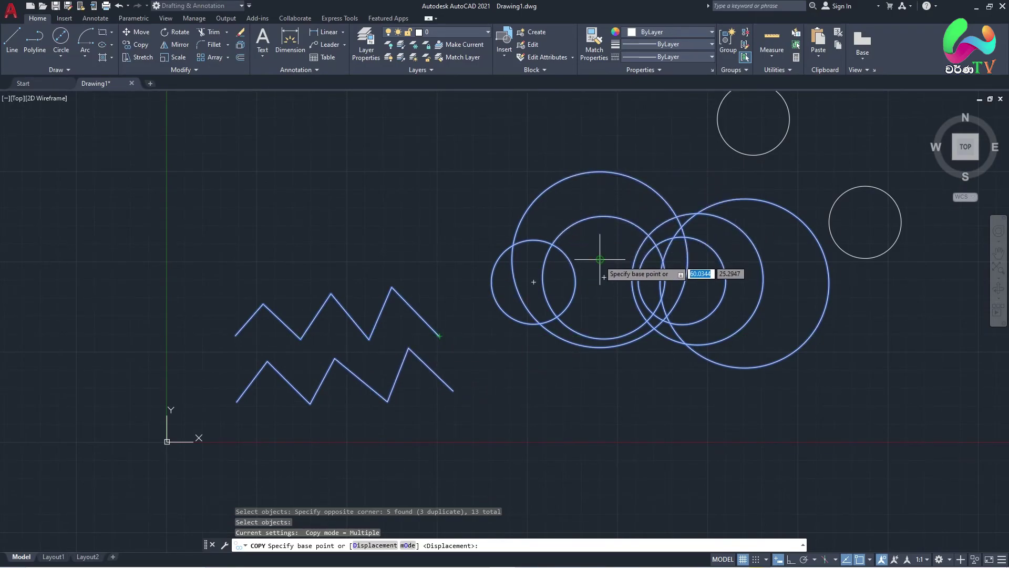
left_click(440, 336)
scroll(440, 336, "down", 2)
scroll(436, 347, "down", 3)
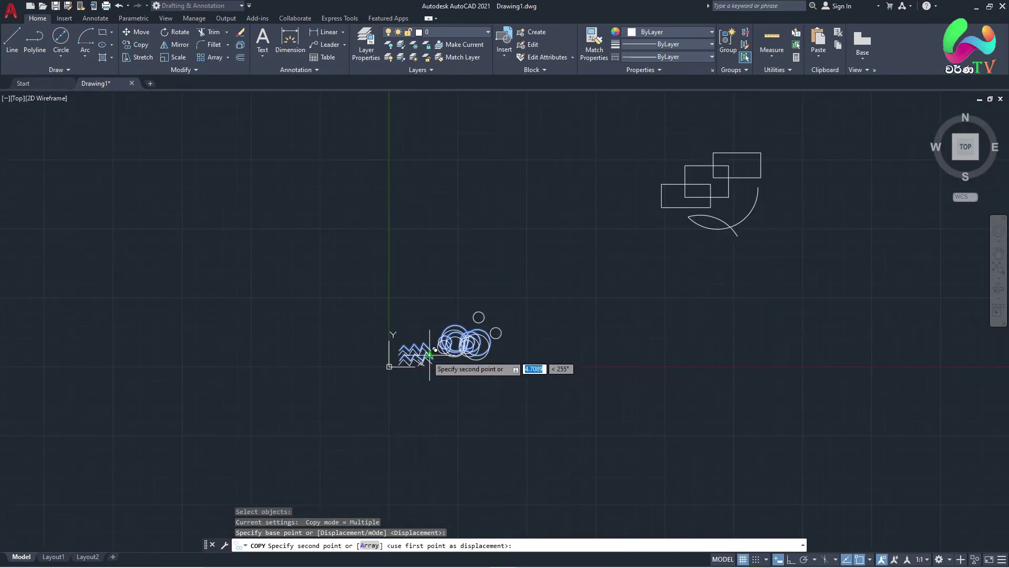
scroll(431, 358, "up", 3)
middle_click_drag(453, 192, 457, 216)
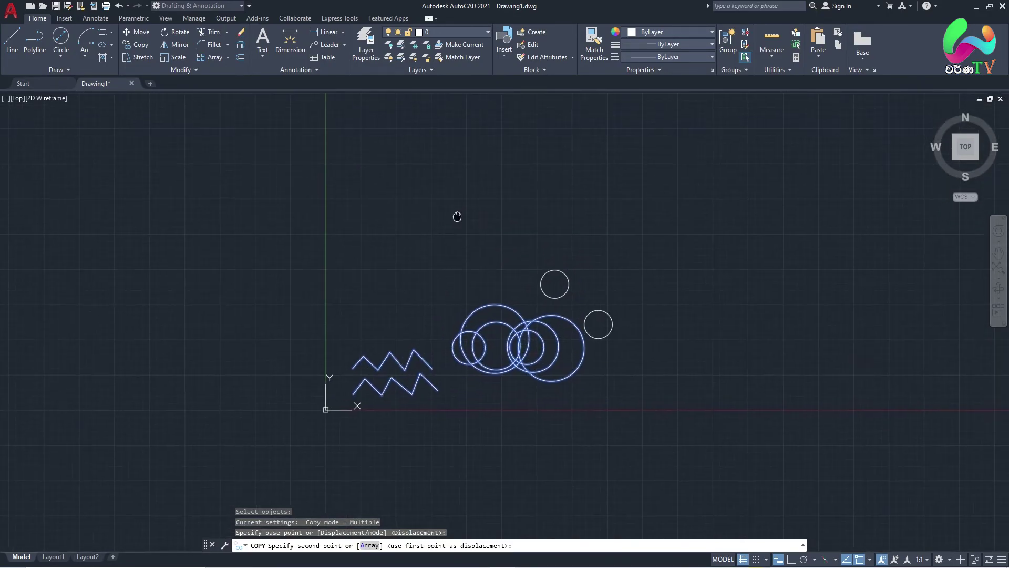
- Place eleven copies of the group all around the sheet, then end Copy
left_click(438, 239)
left_click(610, 368)
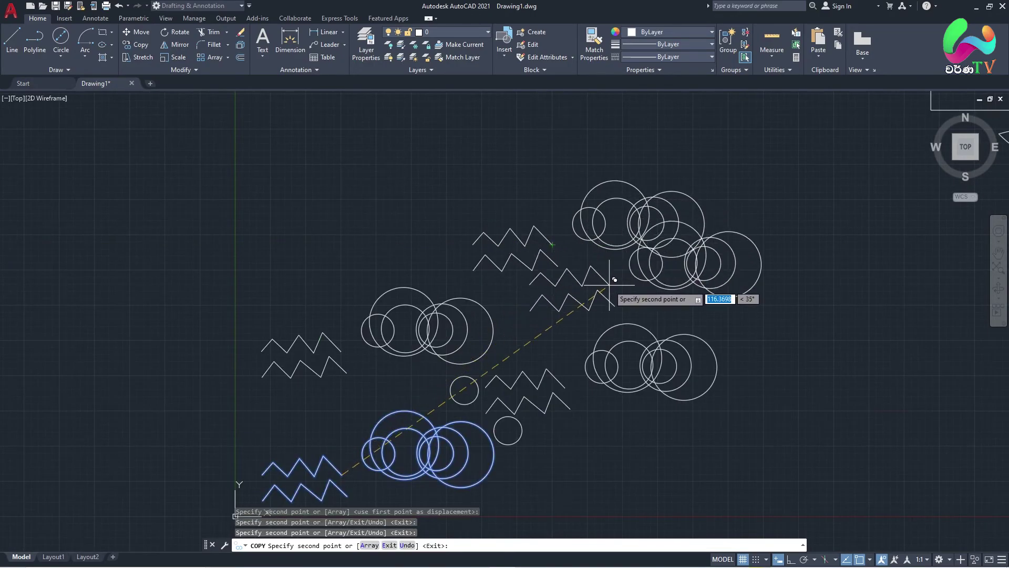
left_click(608, 275)
scroll(558, 247, "down", 2)
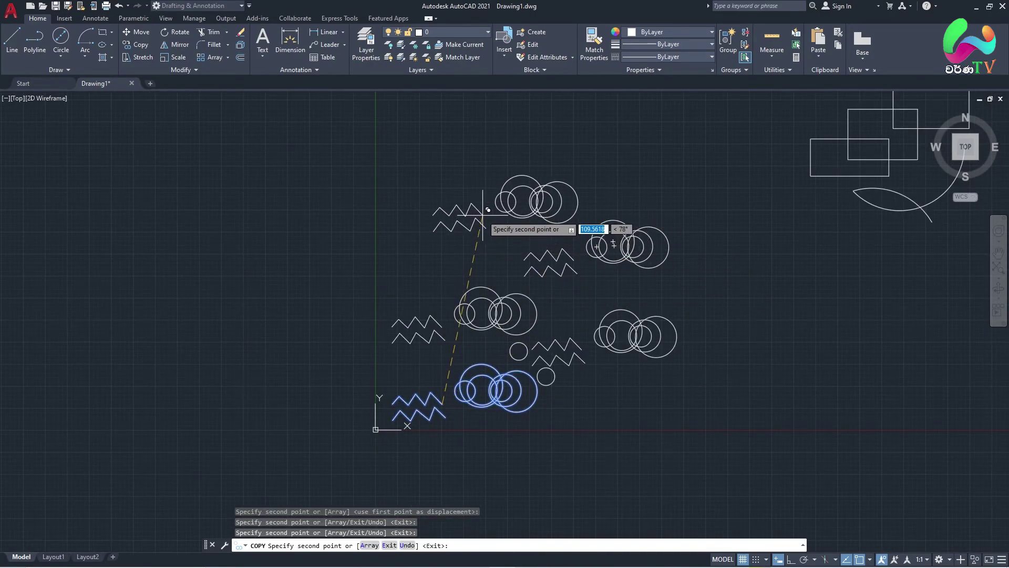
left_click(482, 209)
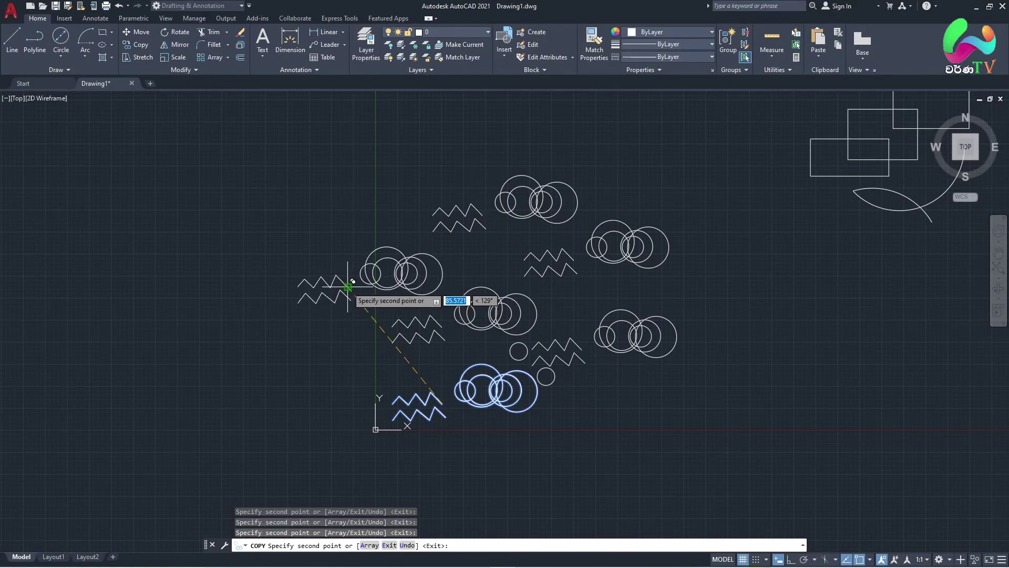
left_click(353, 285)
left_click(352, 187)
left_click(544, 137)
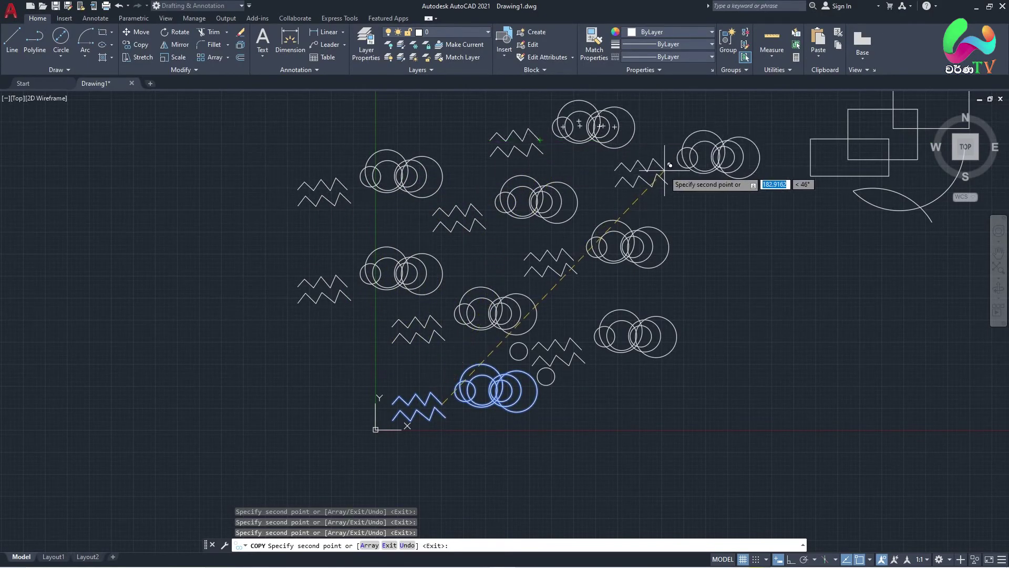
left_click(676, 174)
left_click(740, 243)
left_click(757, 305)
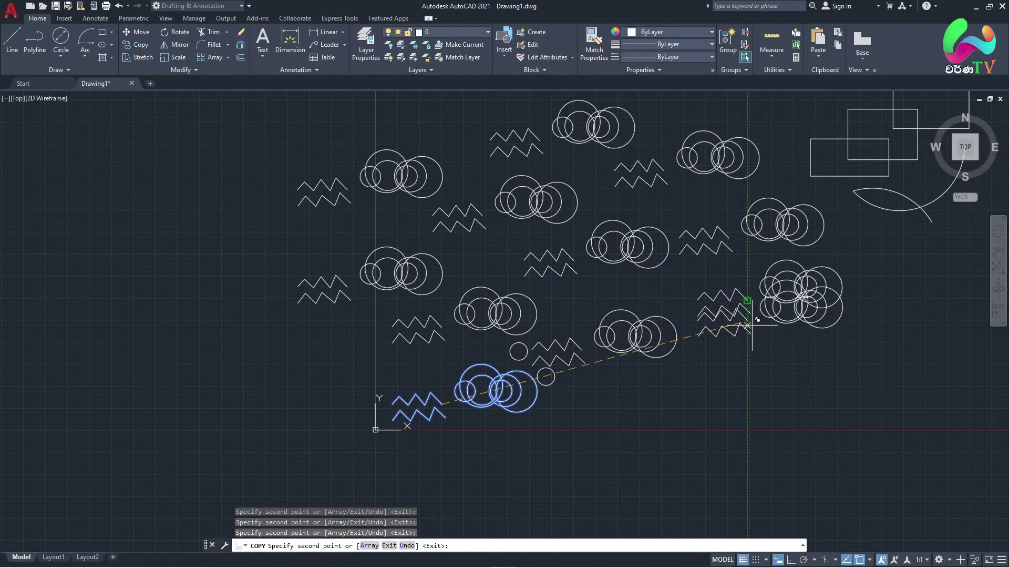
left_click(623, 463)
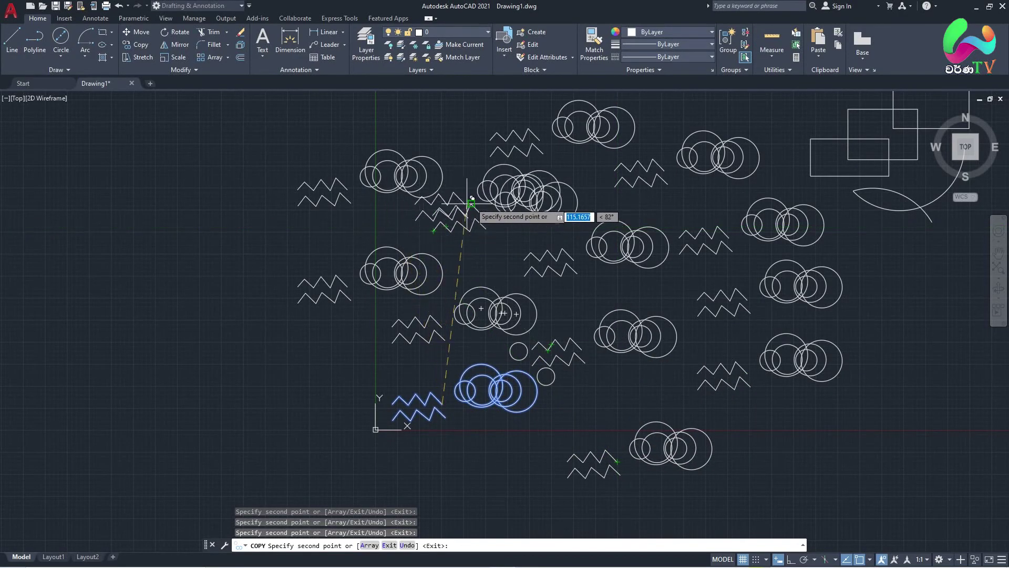
scroll(477, 203, "down", 2)
key("Escape")
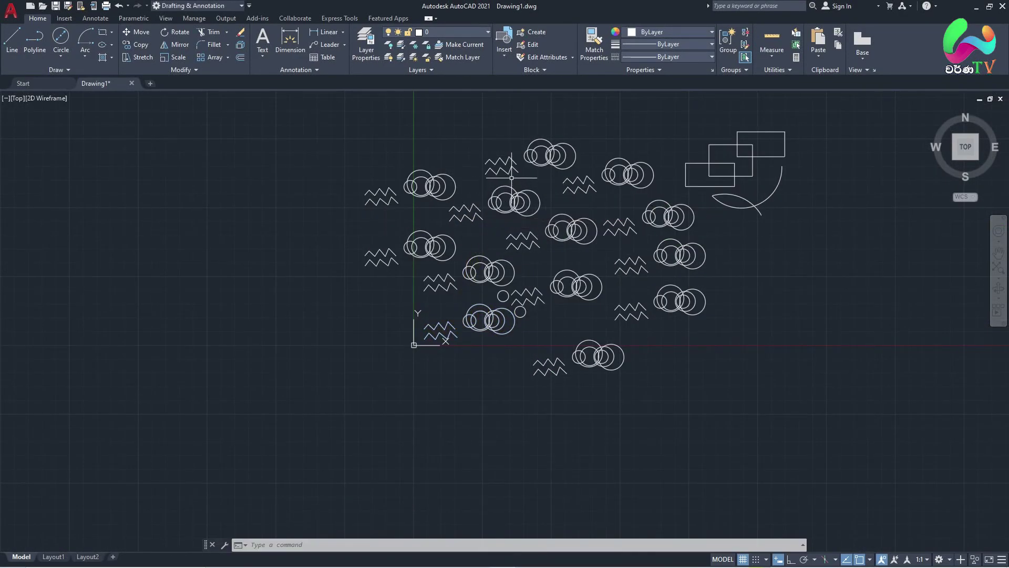
- Frame the three overlapping rectangles and start ROTATE with RO and the Modify panel's Rotate
scroll(517, 171, "down", 2)
mouse_move(518, 171)
middle_mouse_down()
mouse_move(561, 198)
mouse_move(545, 229)
middle_mouse_up()
scroll(561, 198, "up", 1)
scroll(554, 221, "up", 3)
scroll(545, 226, "down", 1)
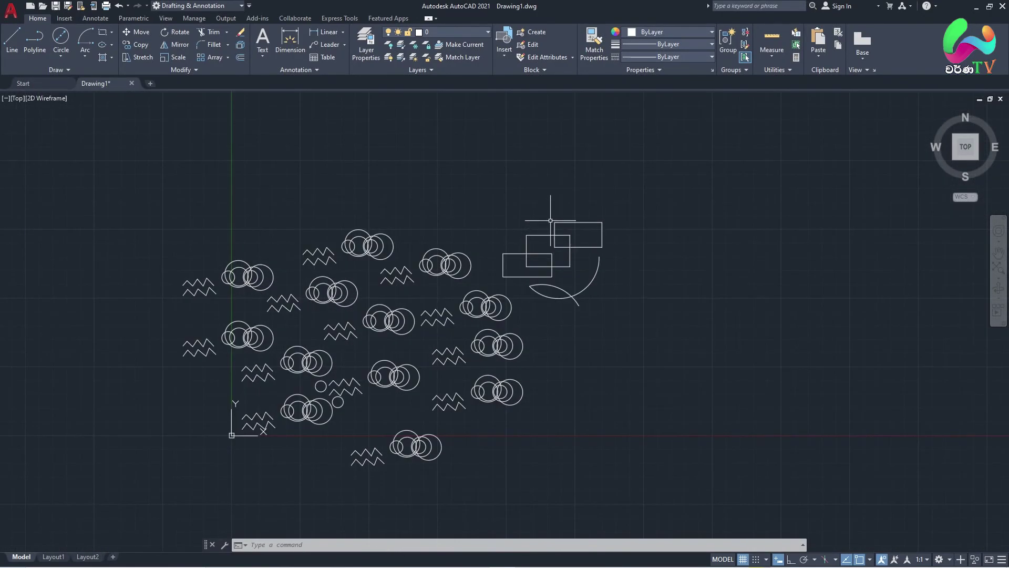
scroll(531, 256, "up", 1)
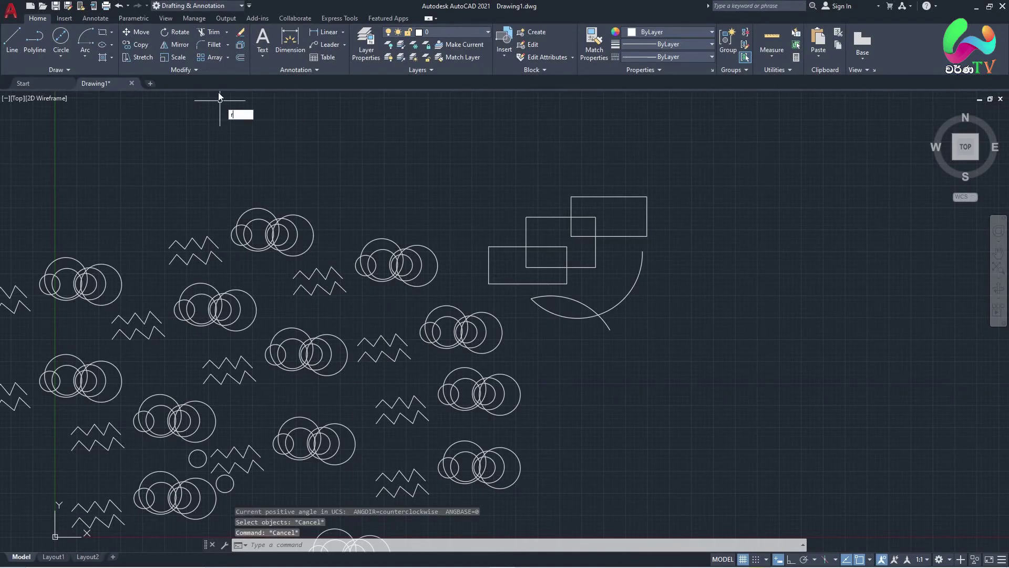
type("ro")
key("Return")
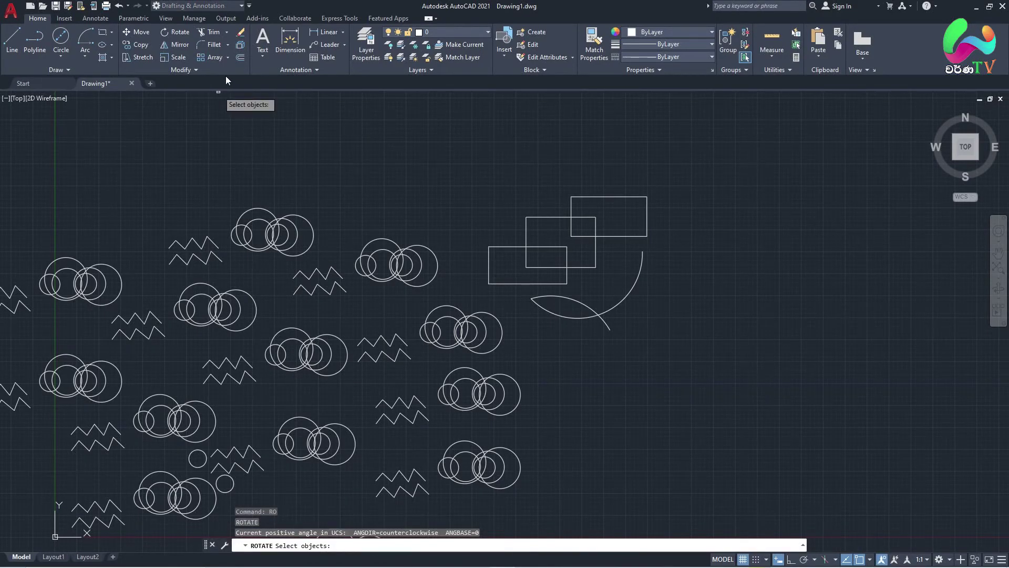
left_click(178, 33)
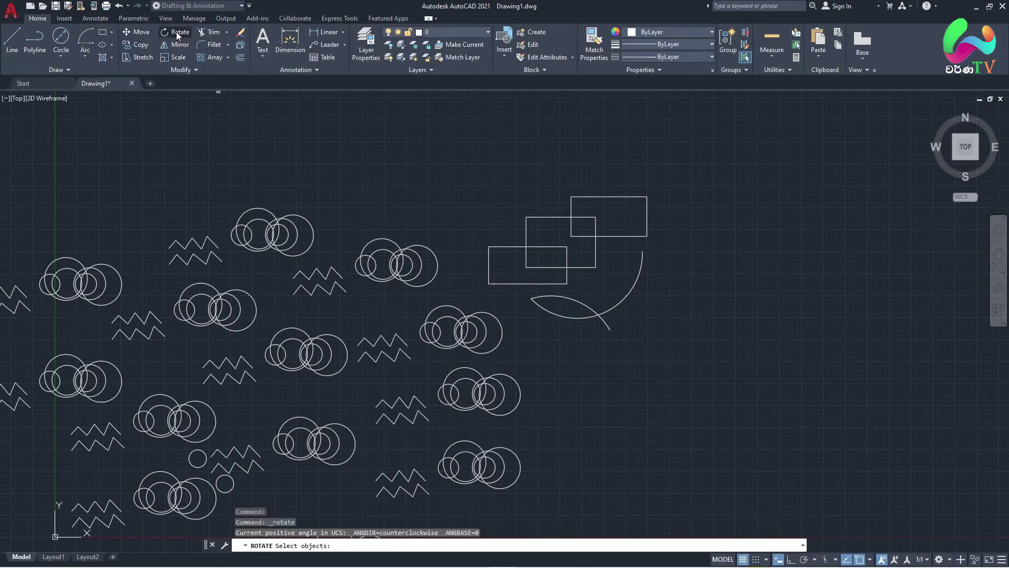
scroll(536, 194, "up", 2)
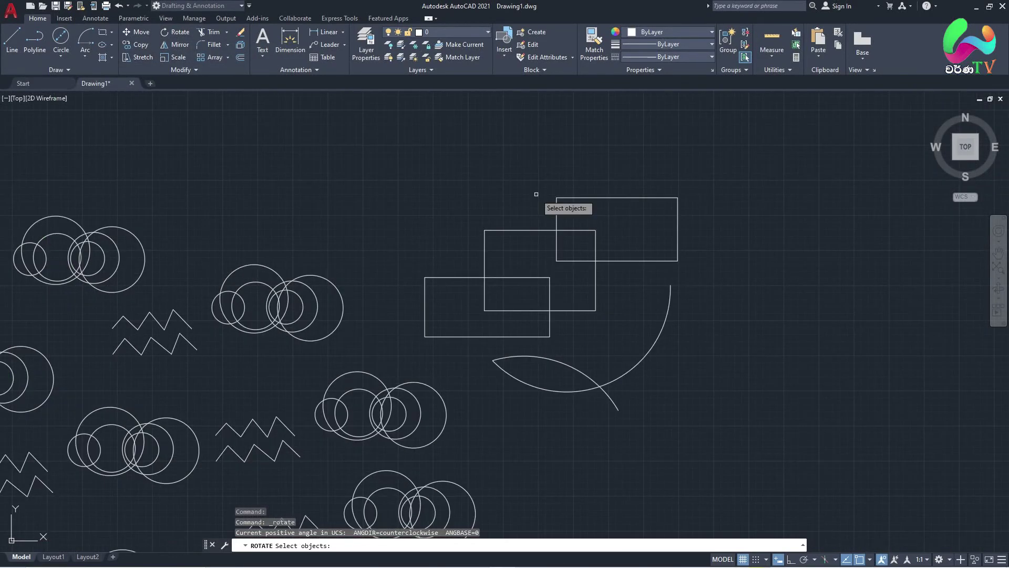
middle_click_drag(617, 285, 617, 285)
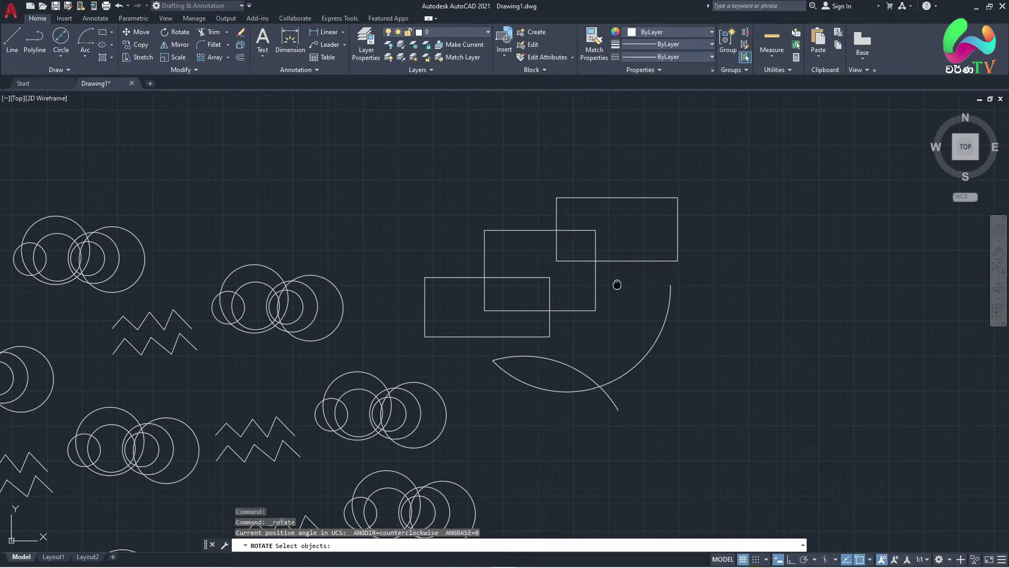
scroll(617, 277, "down", 2)
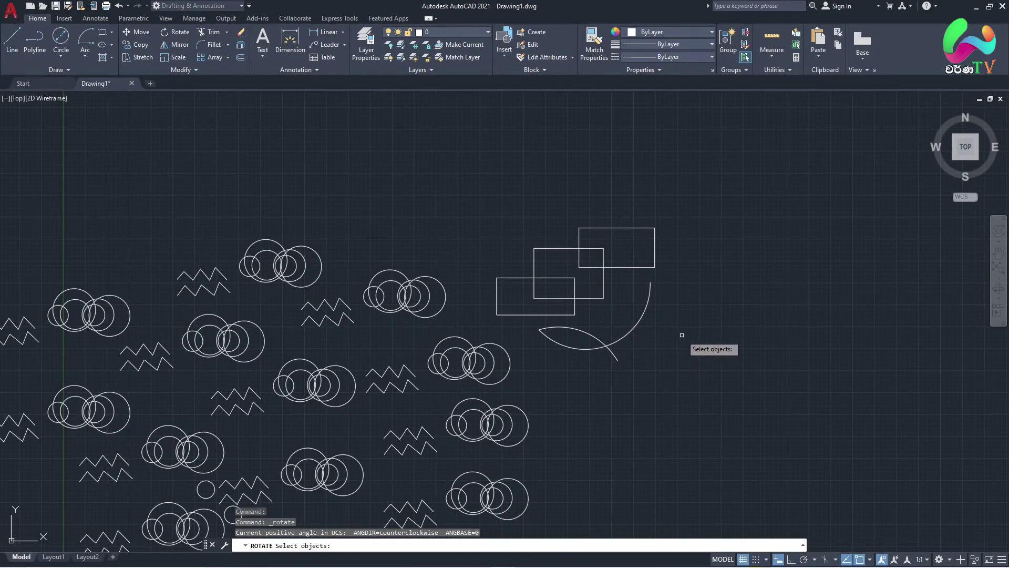
- Window-select the three overlapping rectangles and their arcs for rotation
left_click(719, 361)
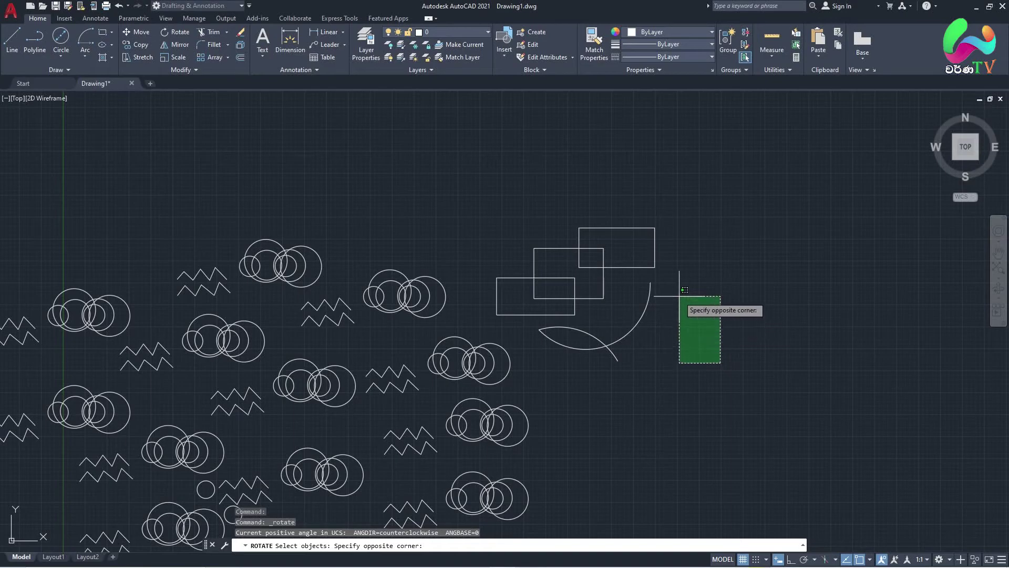
left_click(570, 207)
left_click(690, 353)
left_click(578, 228)
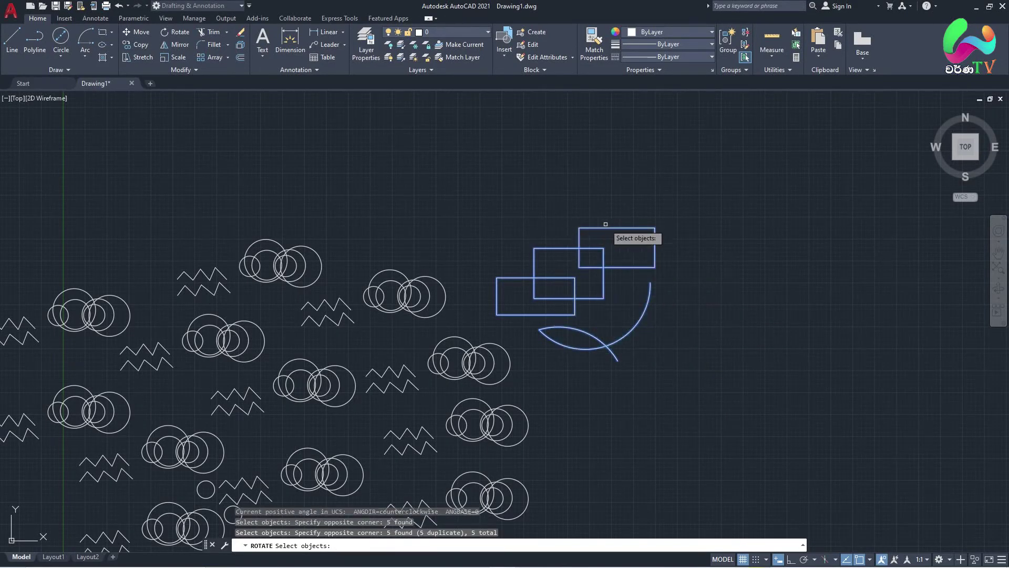
middle_click_drag(578, 232, 574, 239)
scroll(582, 282, "up", 2)
middle_click_drag(625, 302, 605, 287)
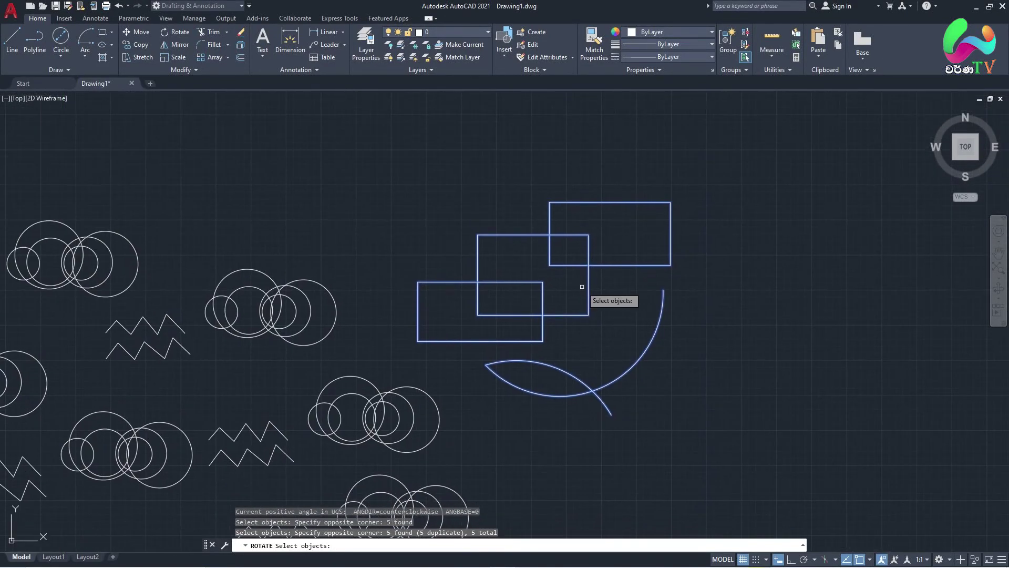
scroll(542, 266, "down", 2)
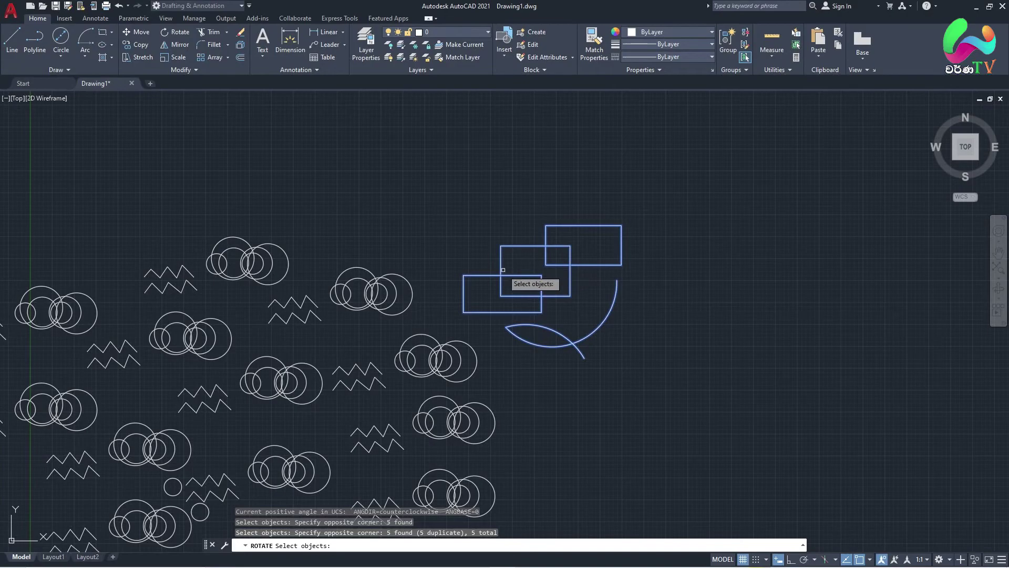
- Add three nearby circle clusters to the rotation set and finish selecting
left_click(425, 317)
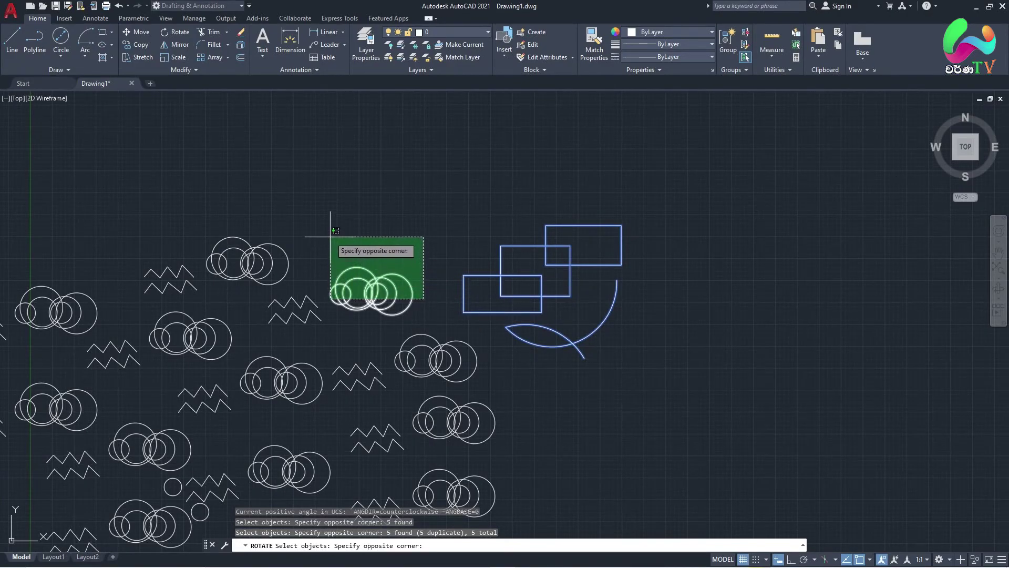
left_click(305, 212)
left_click(550, 397)
left_click(392, 292)
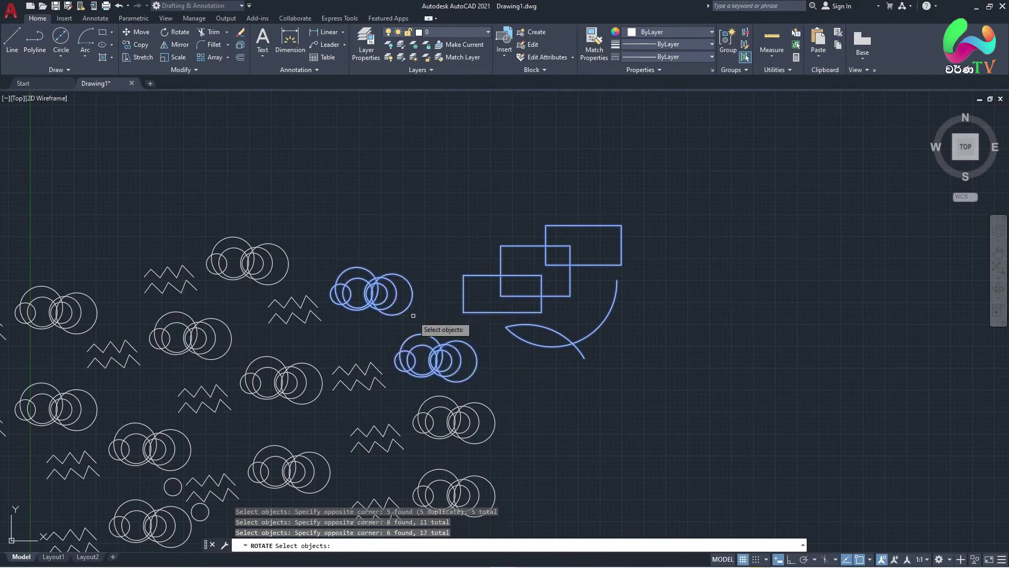
left_click(532, 432)
left_click(420, 383)
scroll(515, 290, "up", 2)
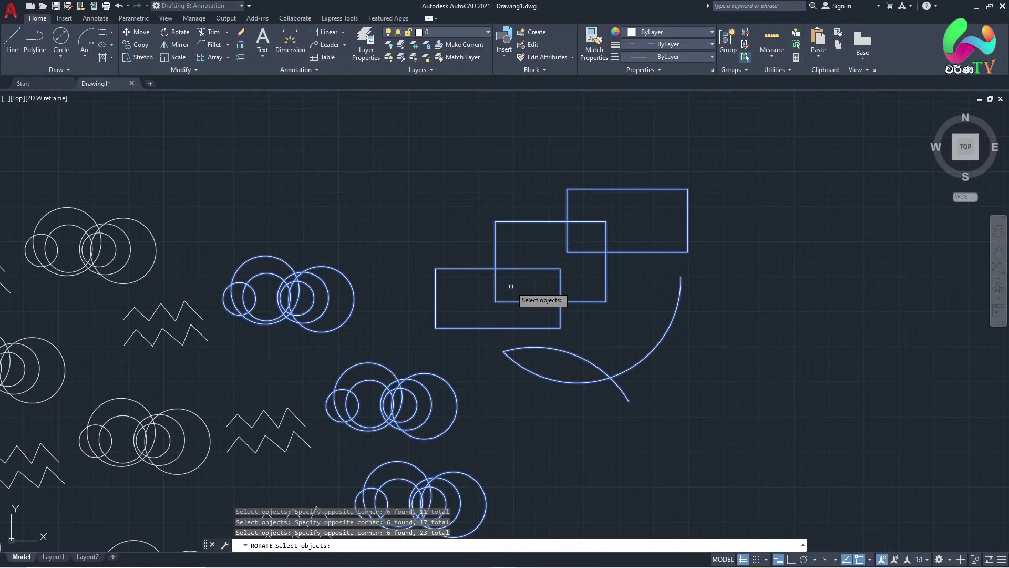
middle_click_drag(519, 292, 521, 255)
scroll(521, 255, "down", 4)
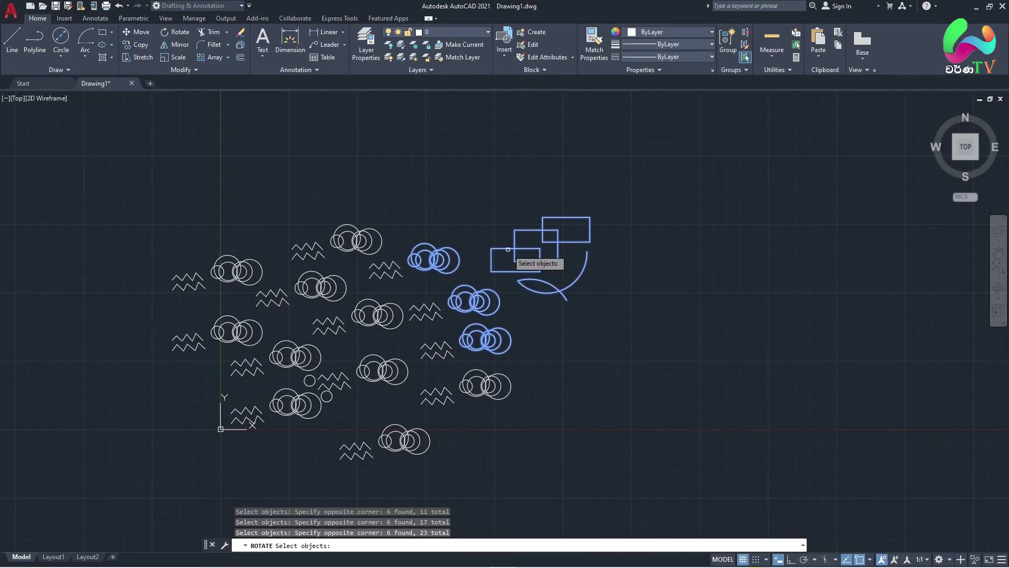
key("Return")
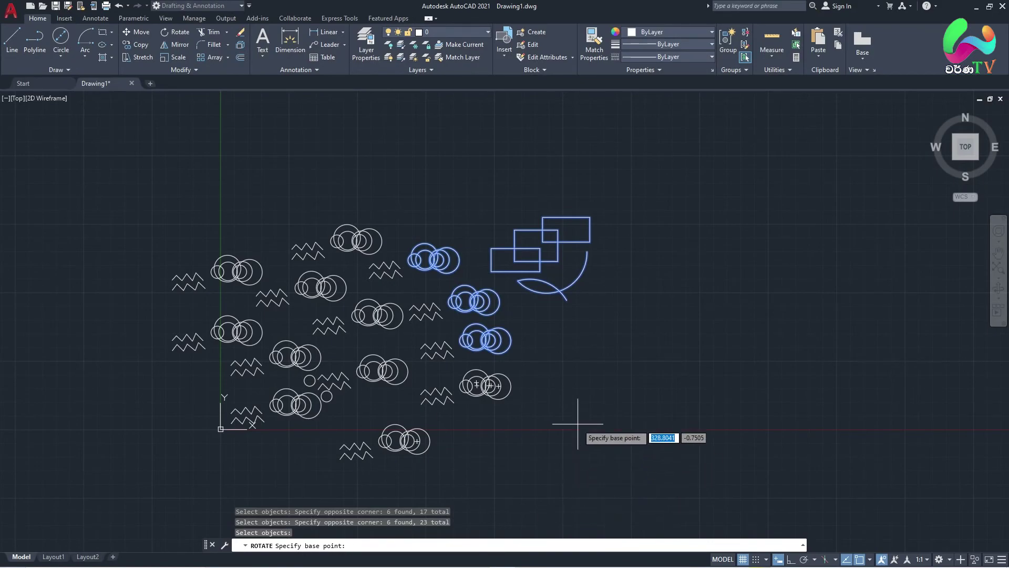
- Rotate the 23 selected objects 180° about the top rectangle's top-right corner
scroll(531, 269, "up", 1)
scroll(674, 353, "up", 1)
scroll(669, 405, "up", 1)
middle_click_drag(669, 405, 564, 409)
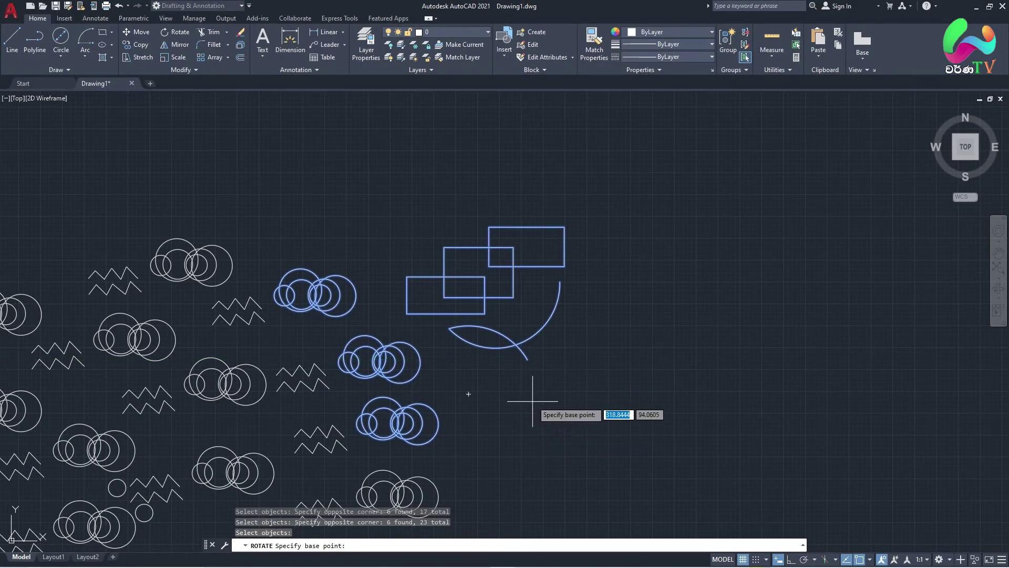
scroll(594, 271, "up", 2)
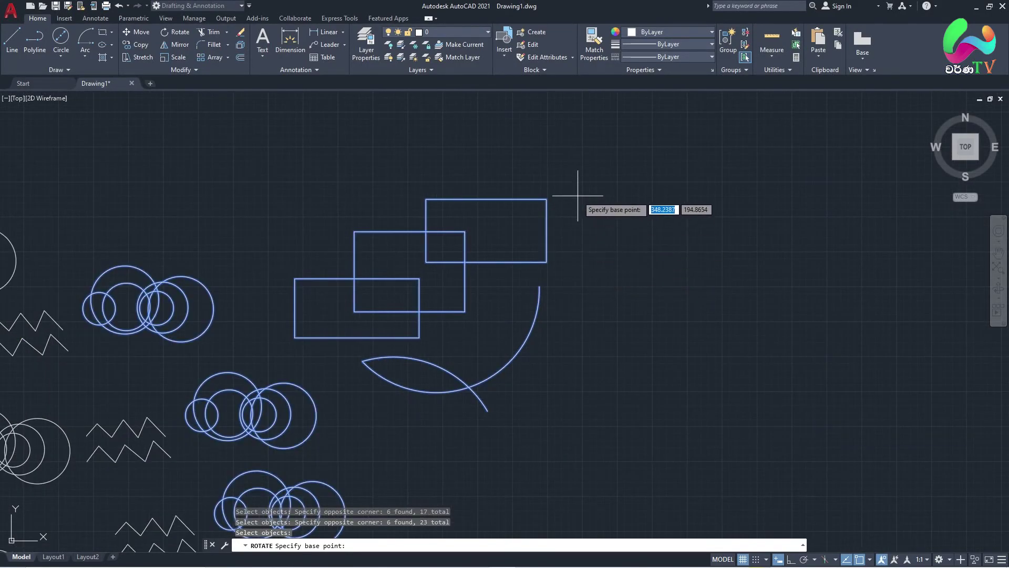
left_click(547, 199)
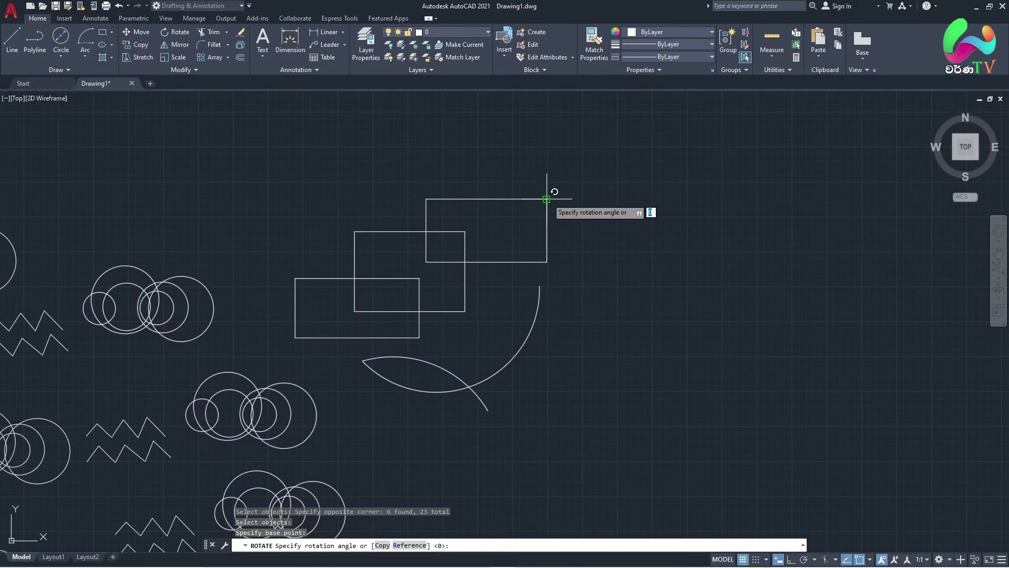
scroll(546, 197, "down", 4)
scroll(547, 195, "down", 4)
scroll(522, 211, "up", 1)
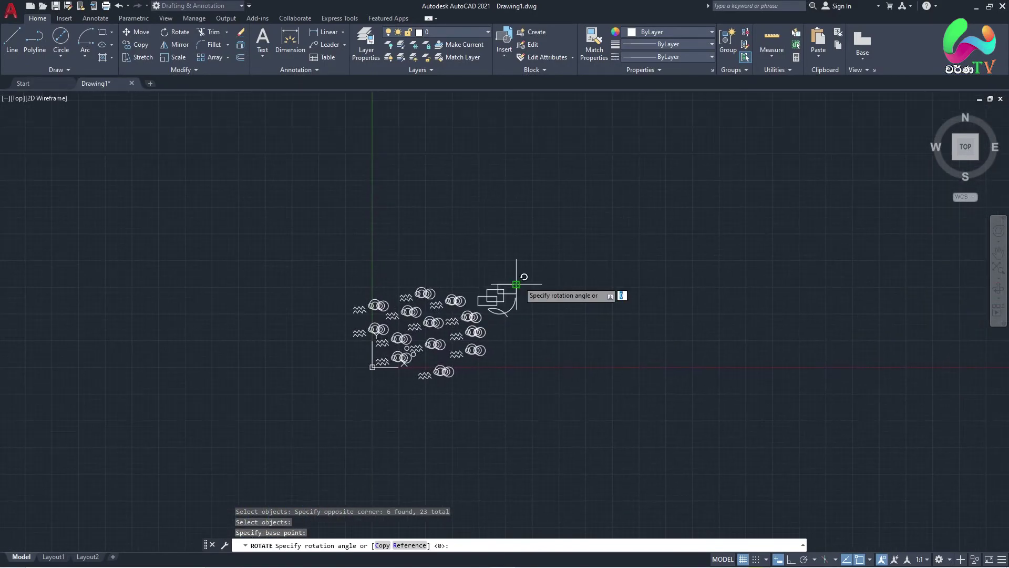
scroll(519, 281, "up", 4)
scroll(519, 281, "down", 2)
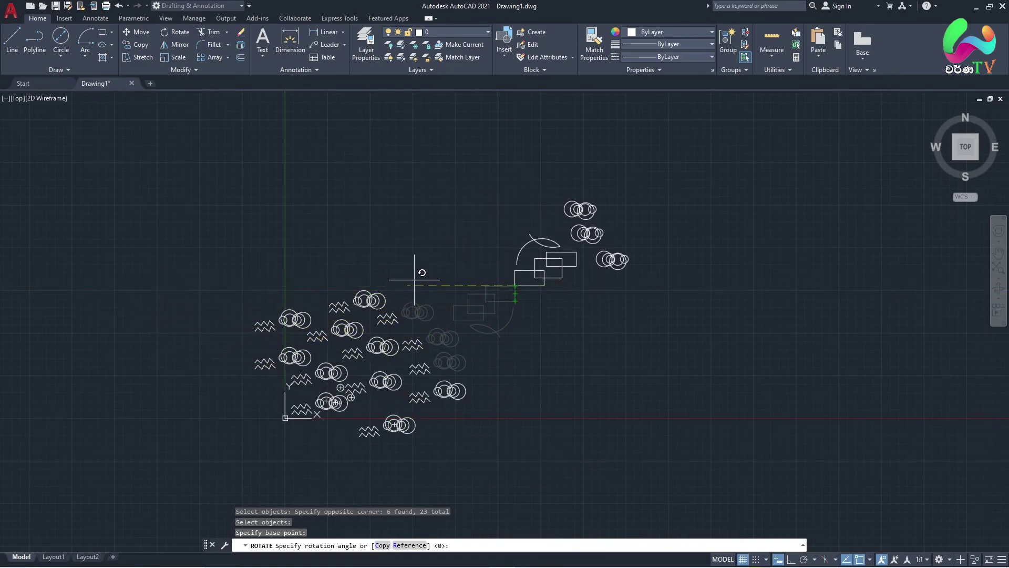
left_click(438, 285)
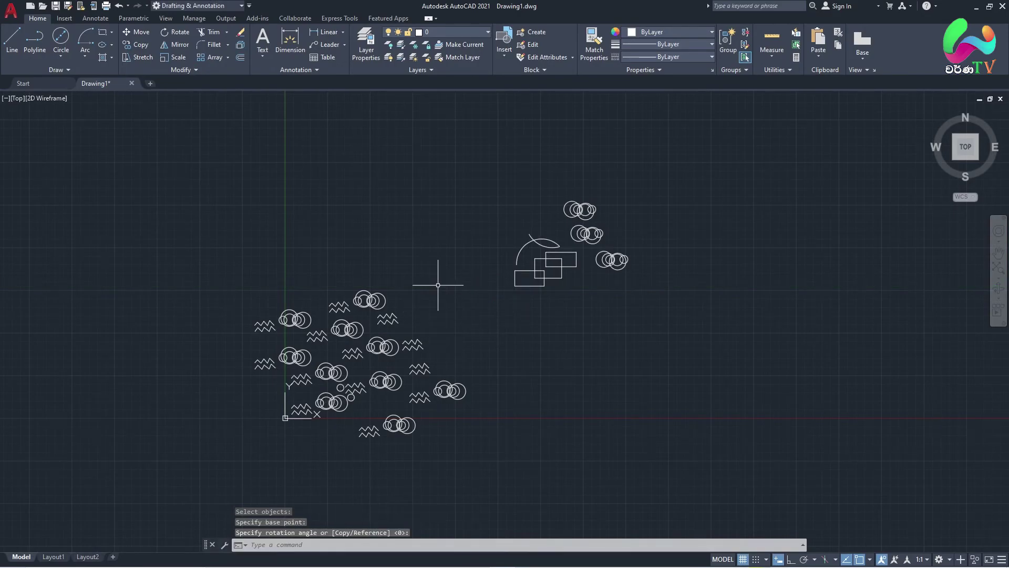
scroll(615, 207, "up", 2)
scroll(657, 315, "down", 2)
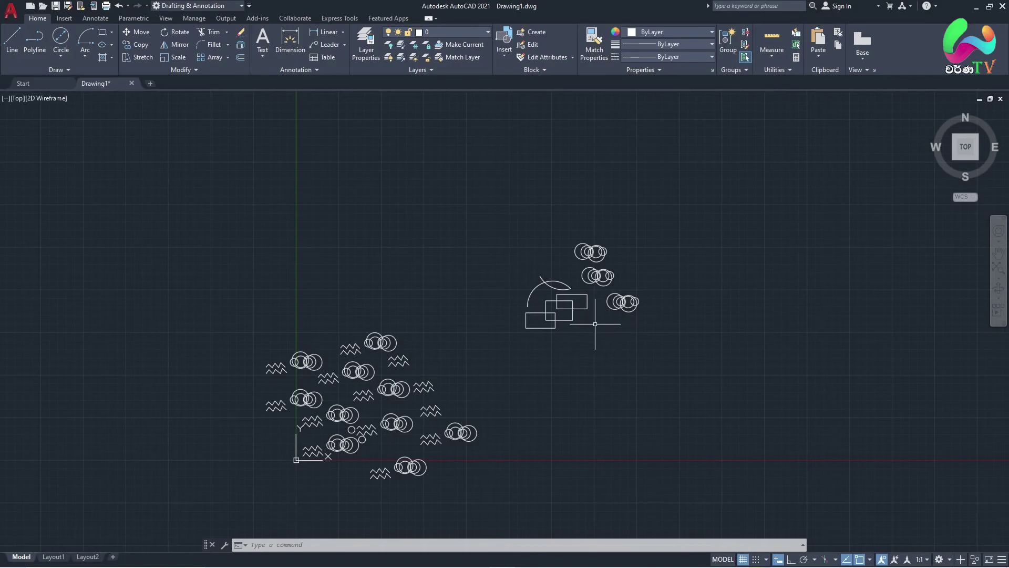
- Start MIRROR with MI and window-select the rotated group, then cancel that attempt
middle_click_drag(551, 185, 508, 196)
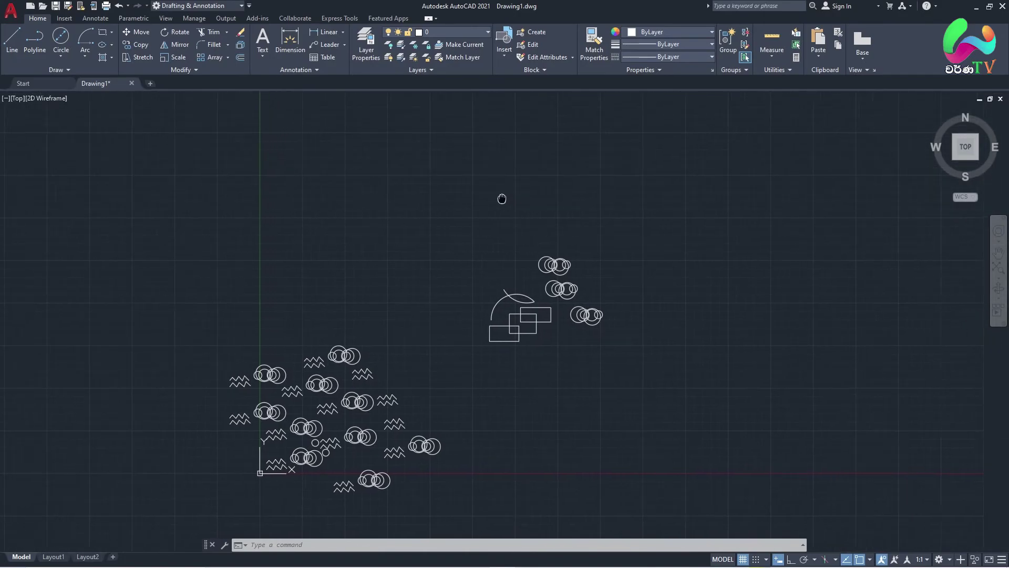
type("M")
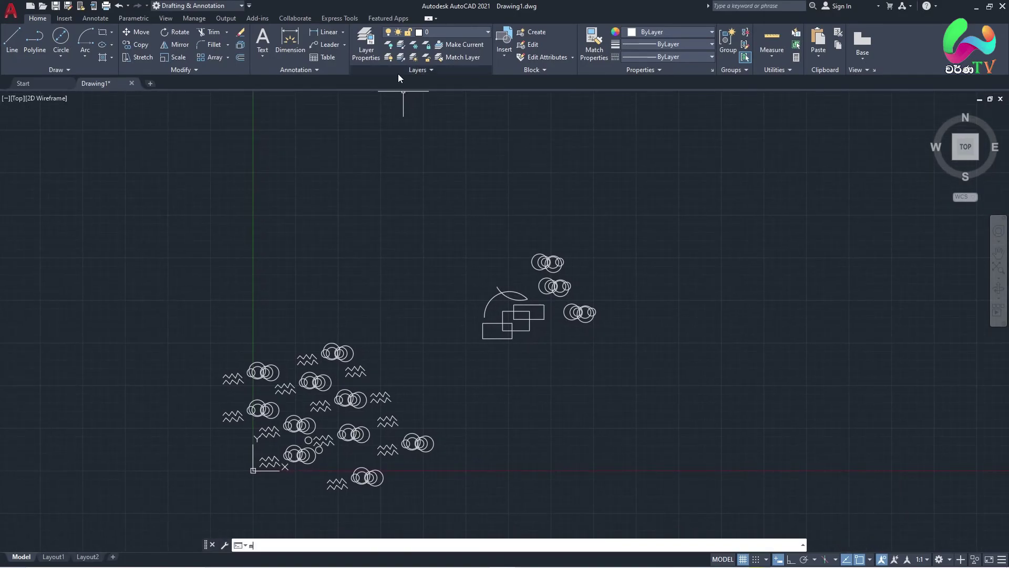
type("I")
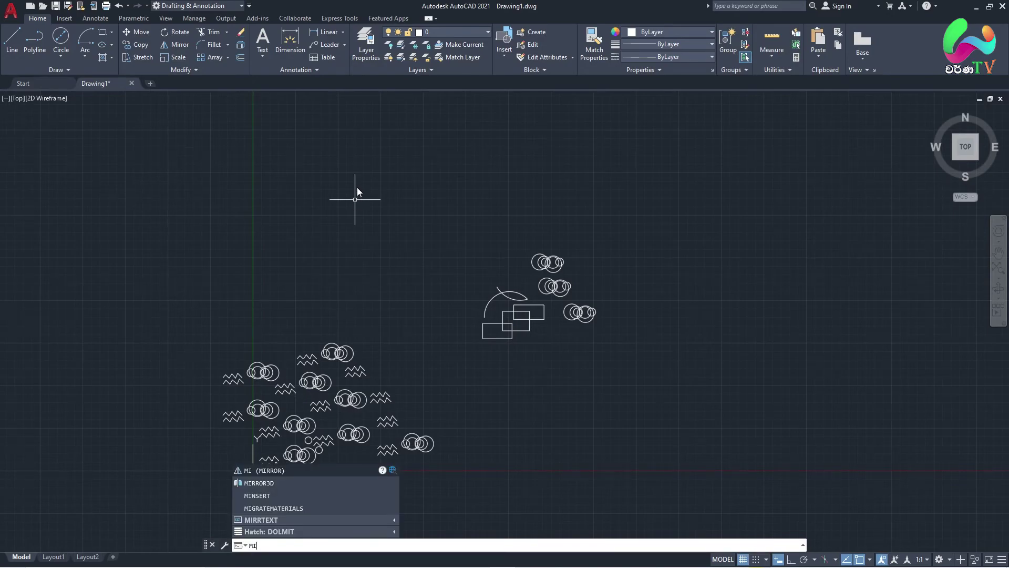
key("Return")
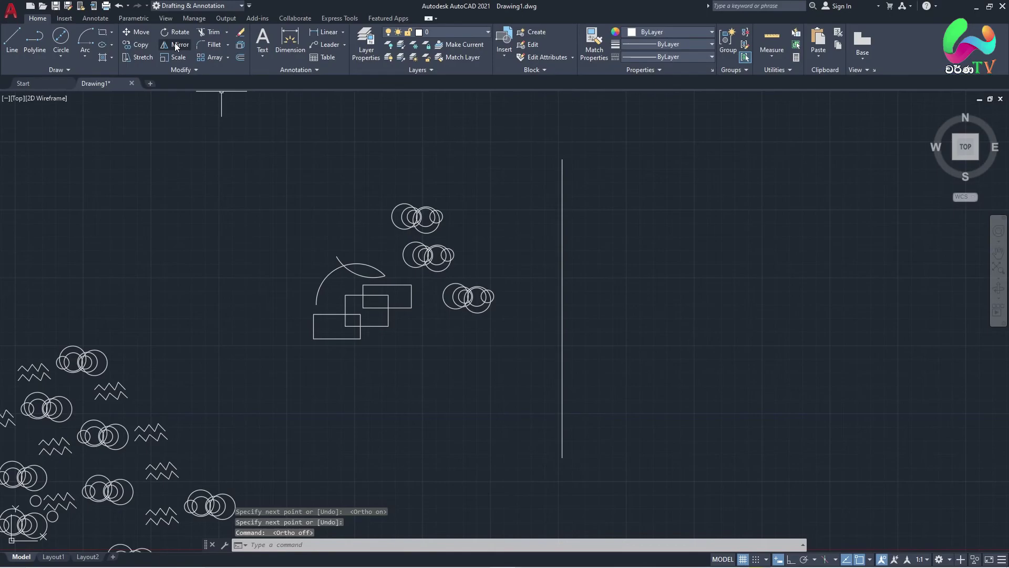
left_click(176, 46)
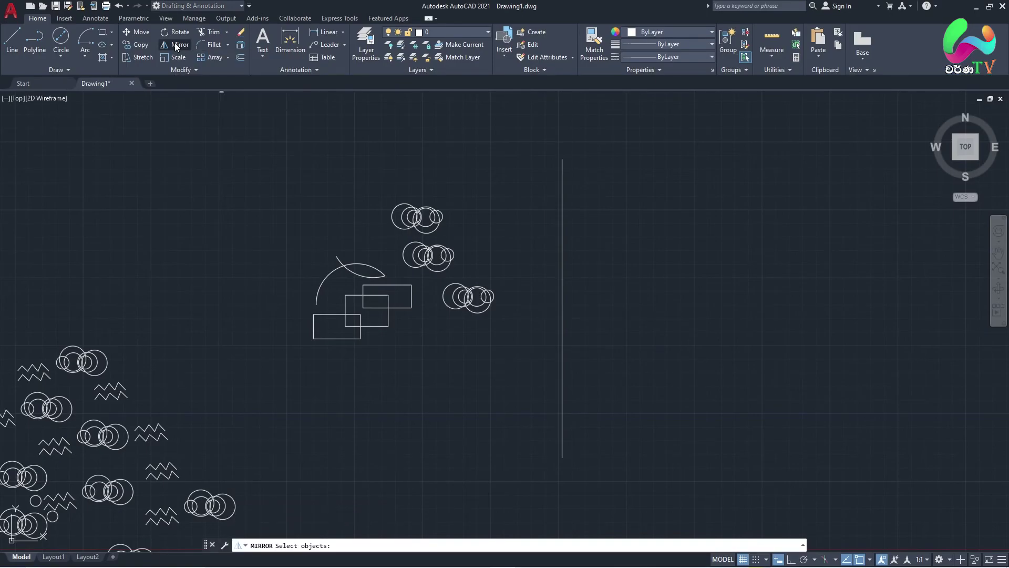
left_click(513, 352)
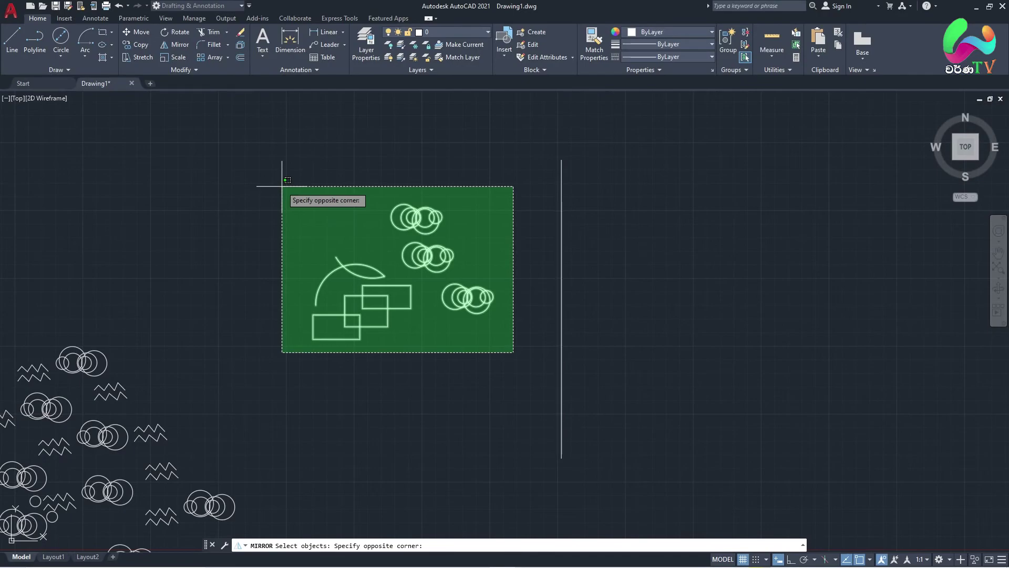
left_click(282, 185)
middle_click_drag(469, 233, 397, 217)
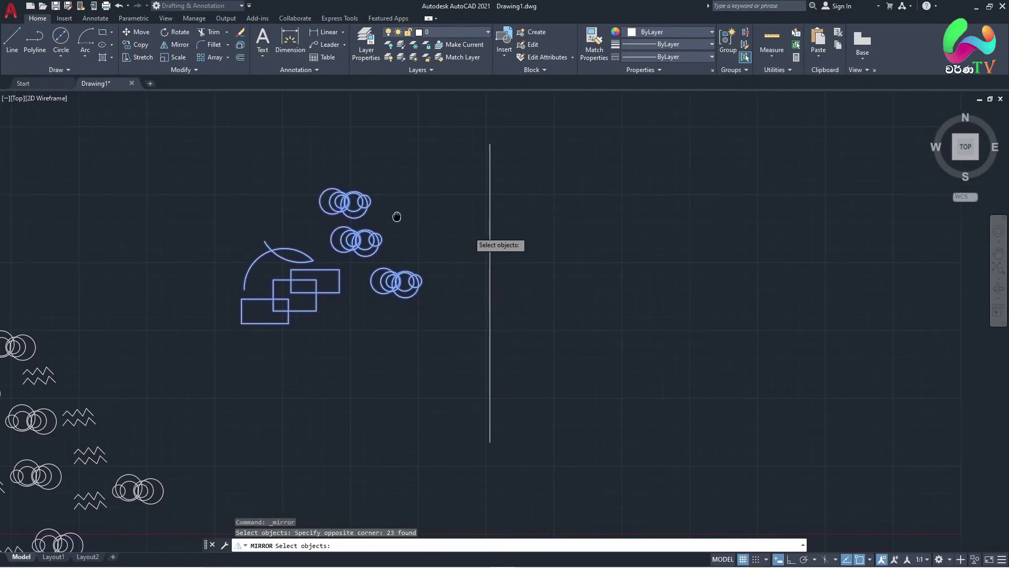
key("Escape")
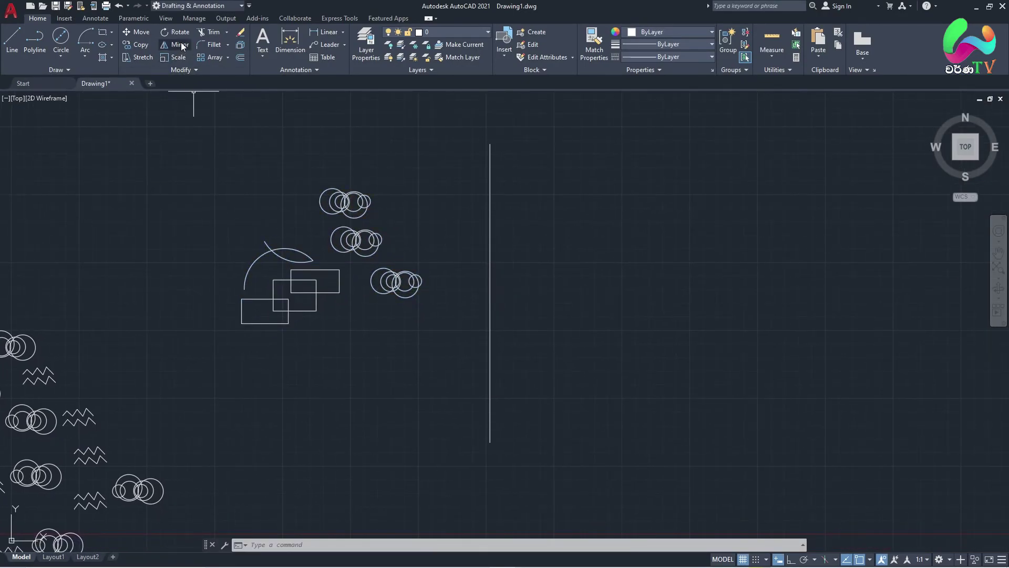
- Mirror the 23 objects across the vertical line's endpoints, keeping the originals
left_click(181, 43)
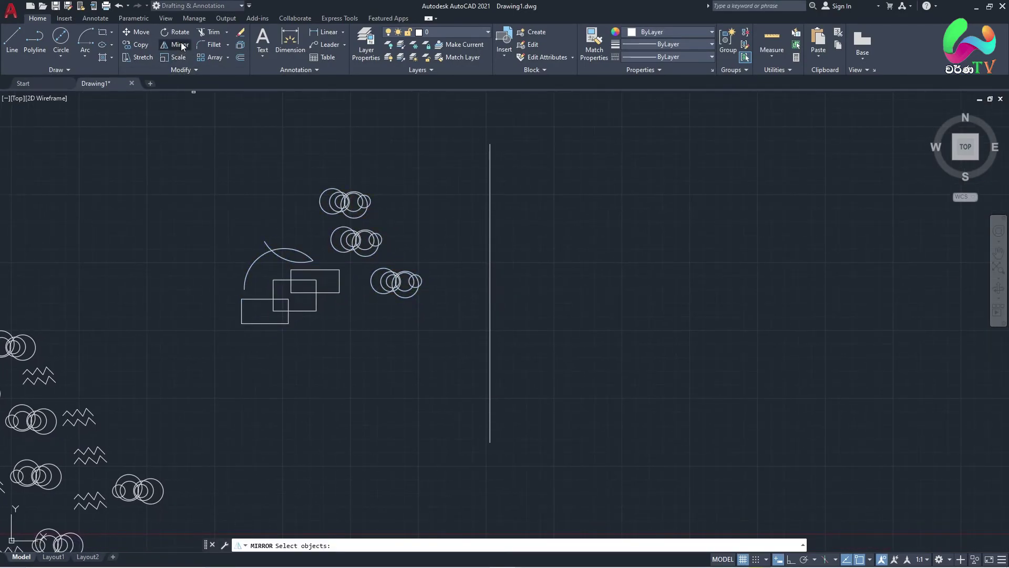
left_click(450, 350)
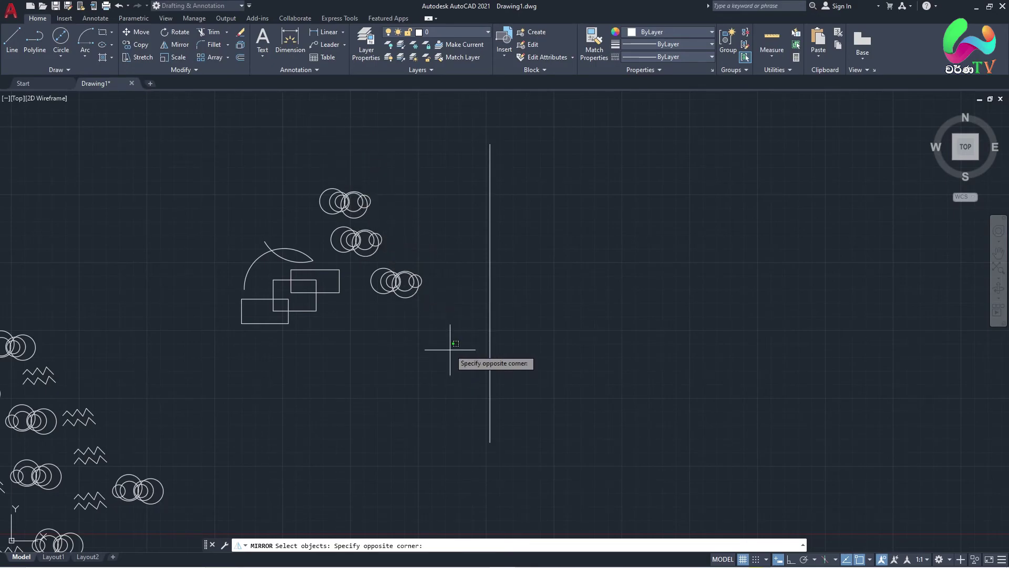
left_click(215, 159)
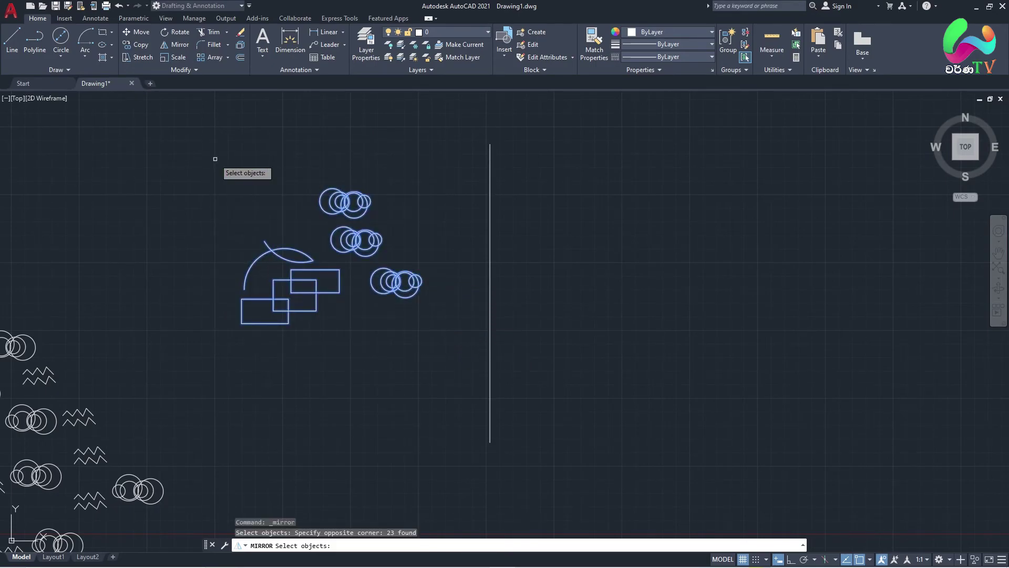
key("Return")
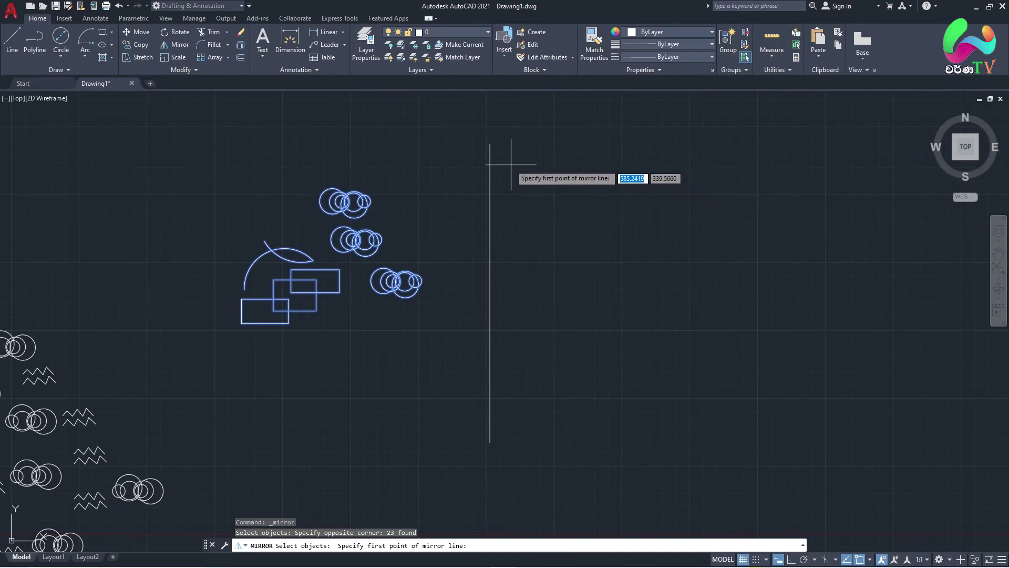
left_click(490, 144)
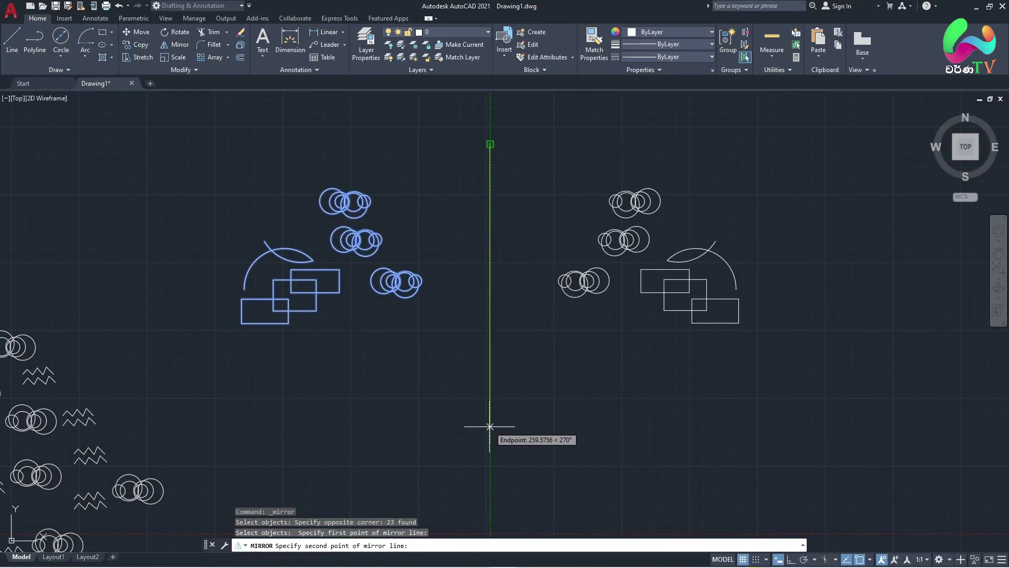
left_click(490, 442)
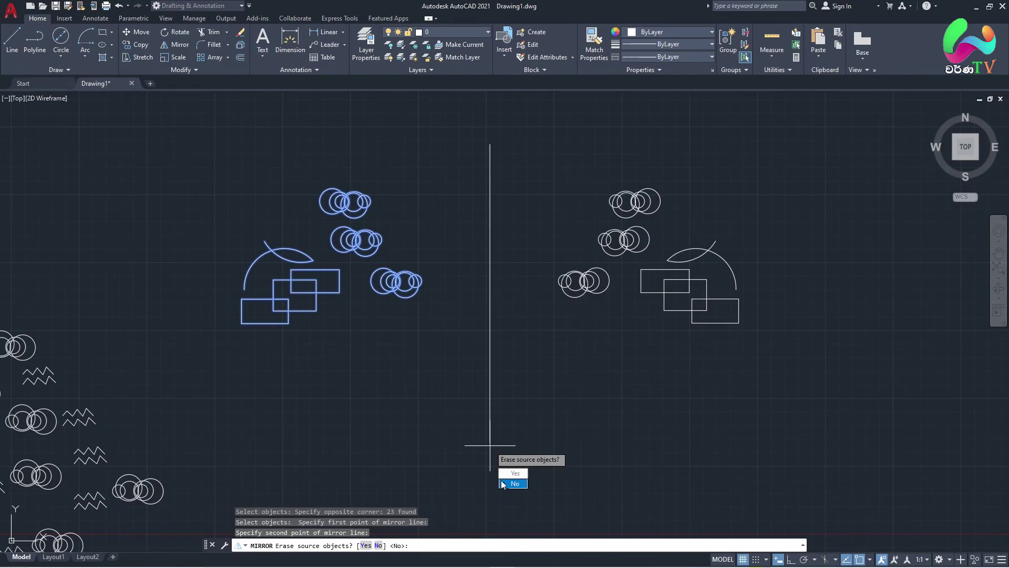
left_click(513, 483)
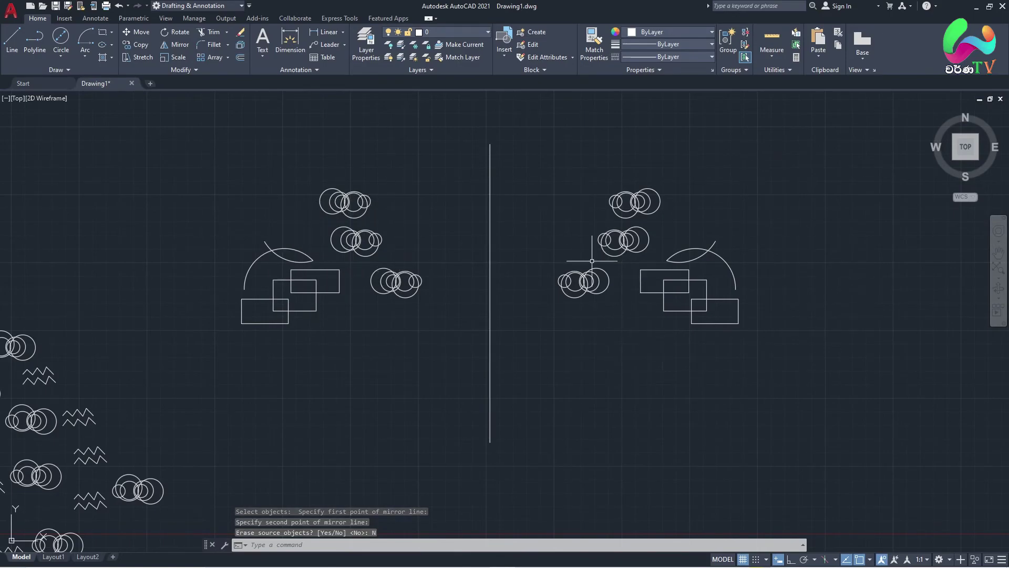
middle_click_drag(512, 217, 613, 225)
scroll(610, 274, "up", 1)
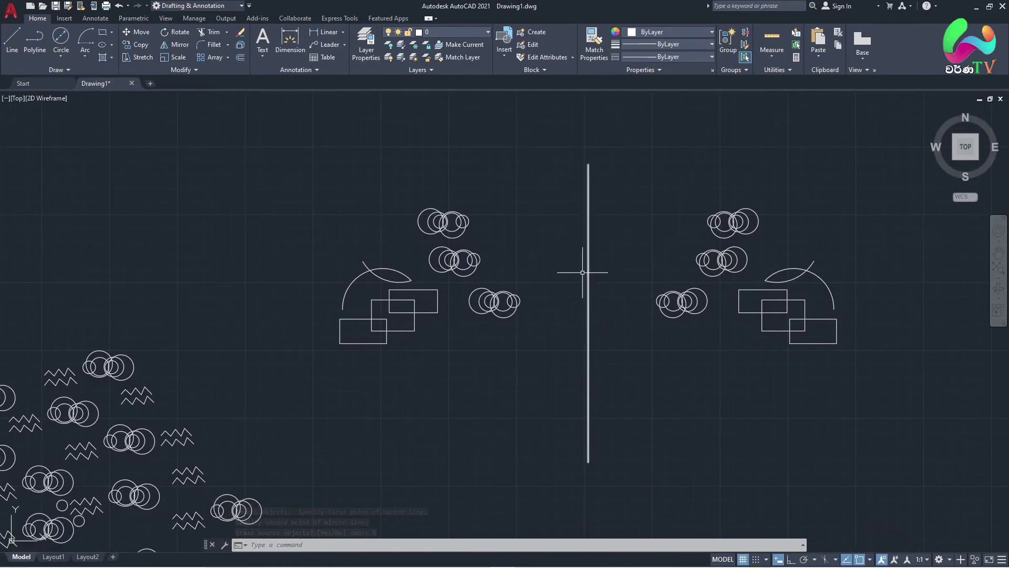
middle_click_drag(622, 319, 539, 300)
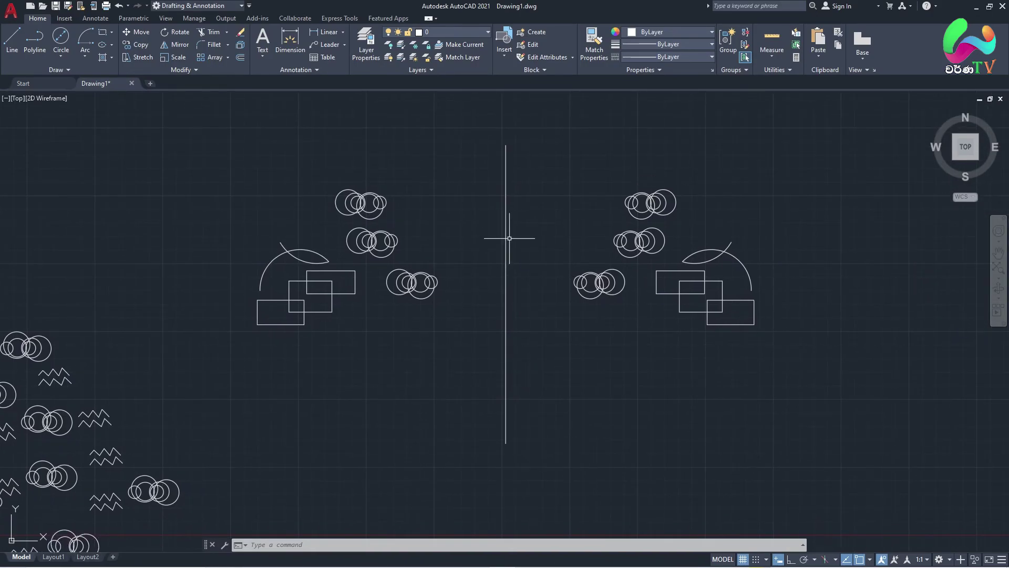
scroll(562, 231, "down", 5)
scroll(586, 233, "up", 3)
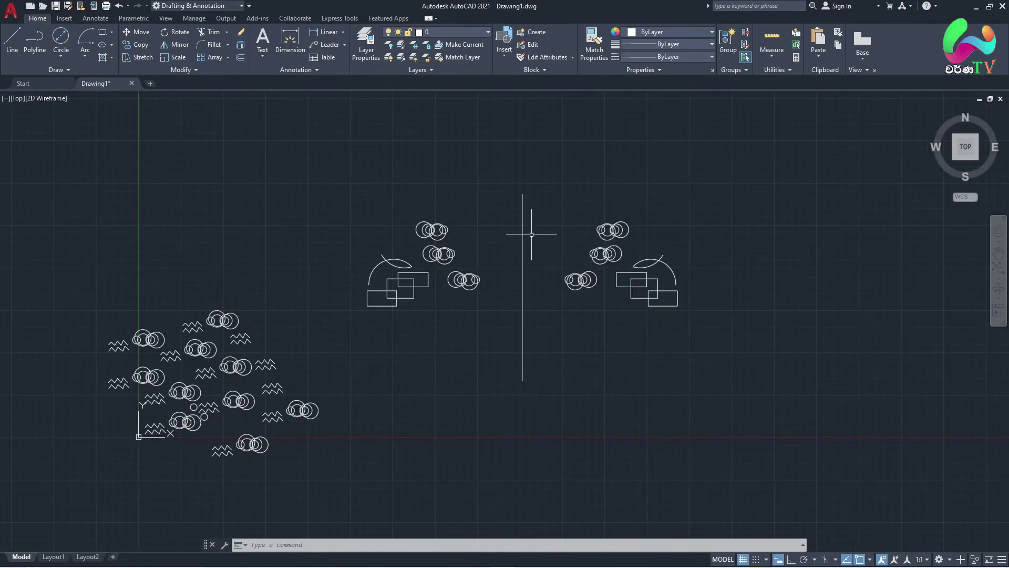
scroll(421, 178, "up", 1)
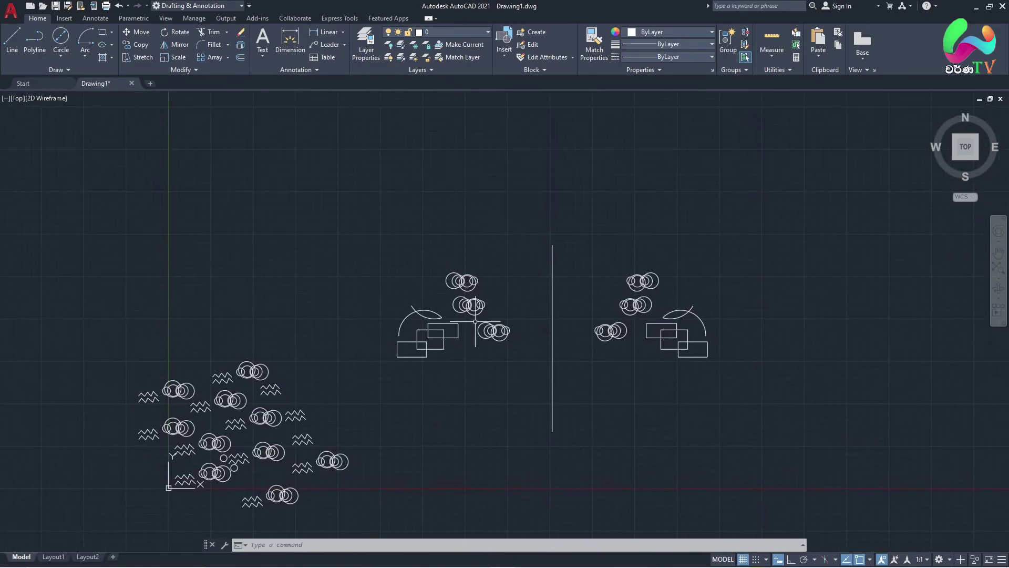
scroll(421, 179, "up", 1)
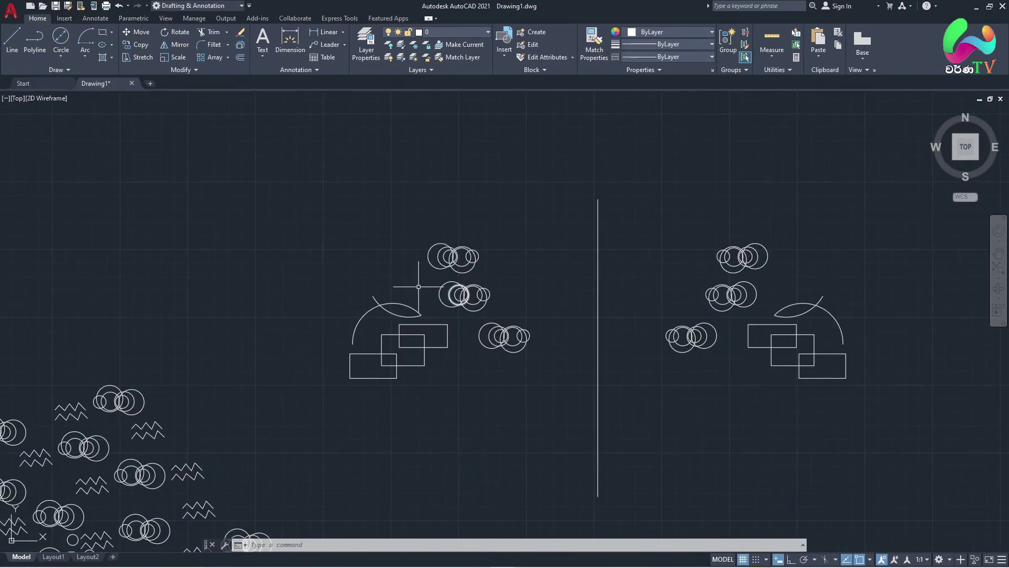
left_click(102, 37)
scroll(413, 286, "up", 2)
scroll(412, 286, "up", 2)
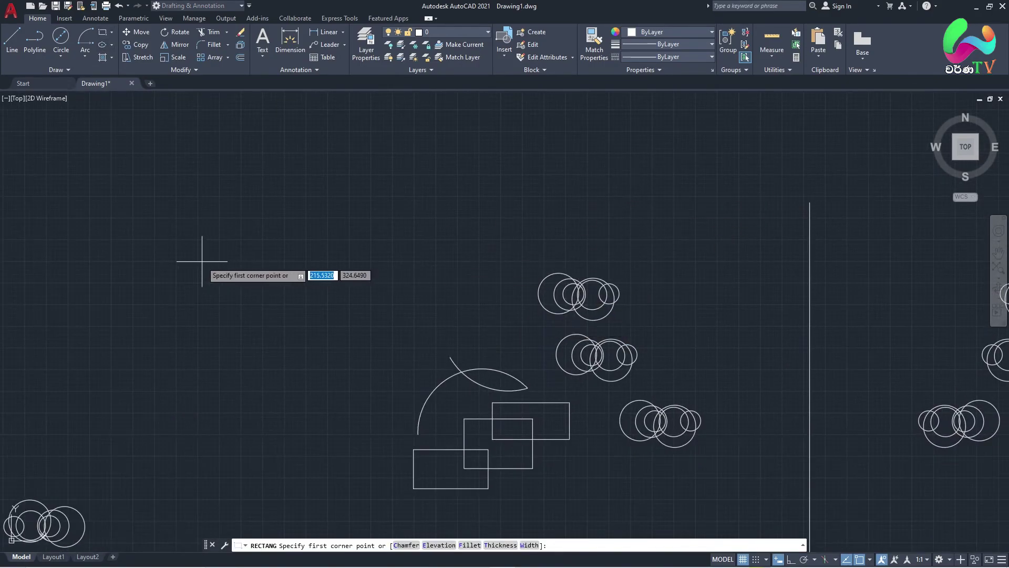
left_click(187, 257)
left_click(303, 358)
left_click(356, 219)
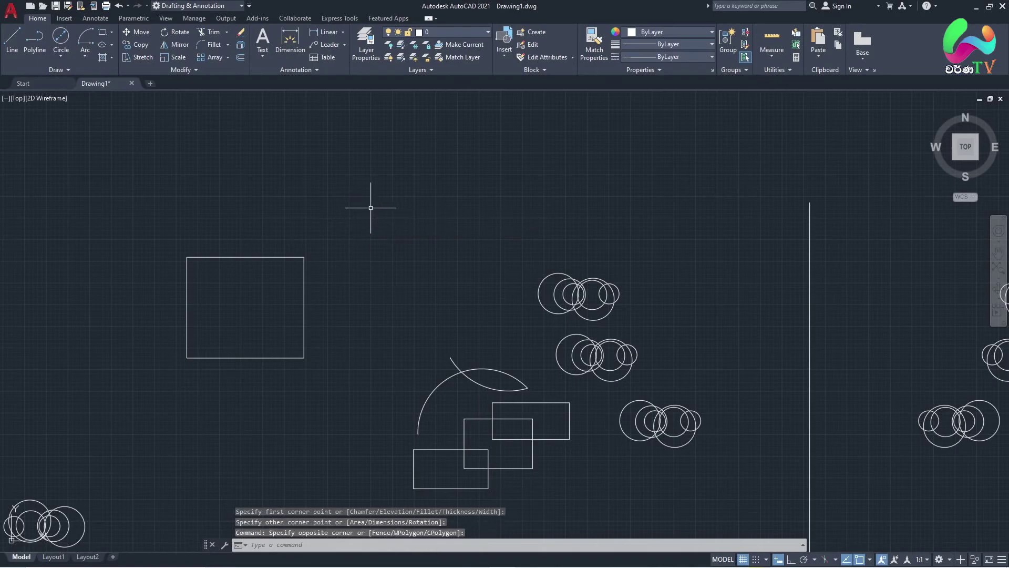
key("space")
left_click(358, 211)
left_click(465, 305)
key("space")
left_click(534, 152)
left_click(671, 247)
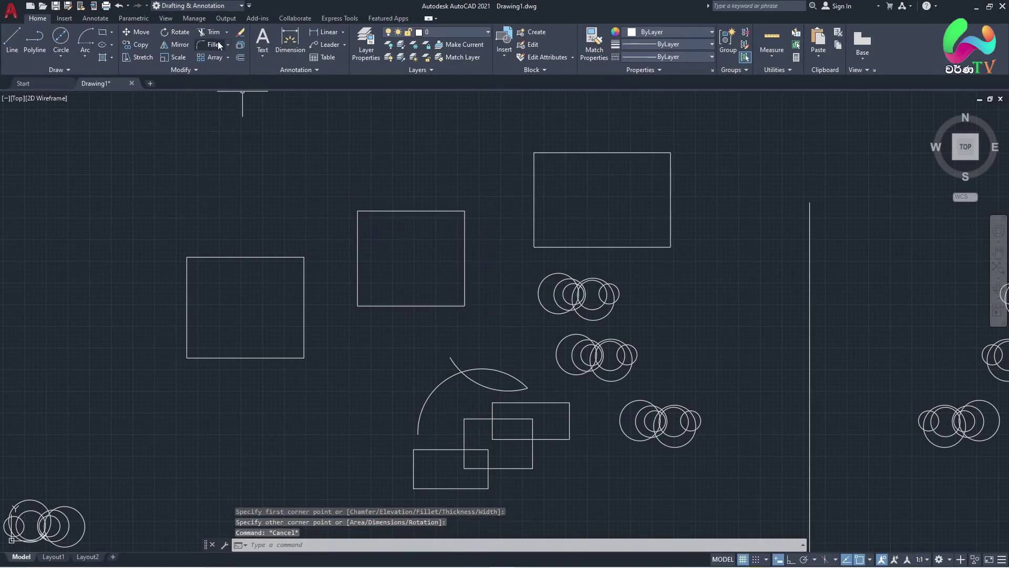
left_click(202, 46)
middle_click_drag(340, 147, 408, 106)
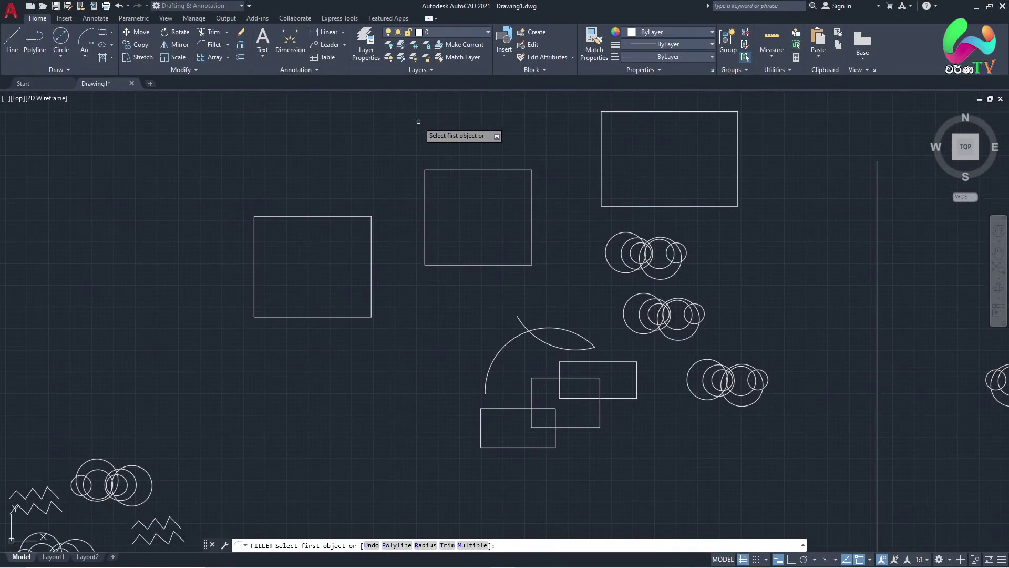
scroll(428, 147, "up", 2)
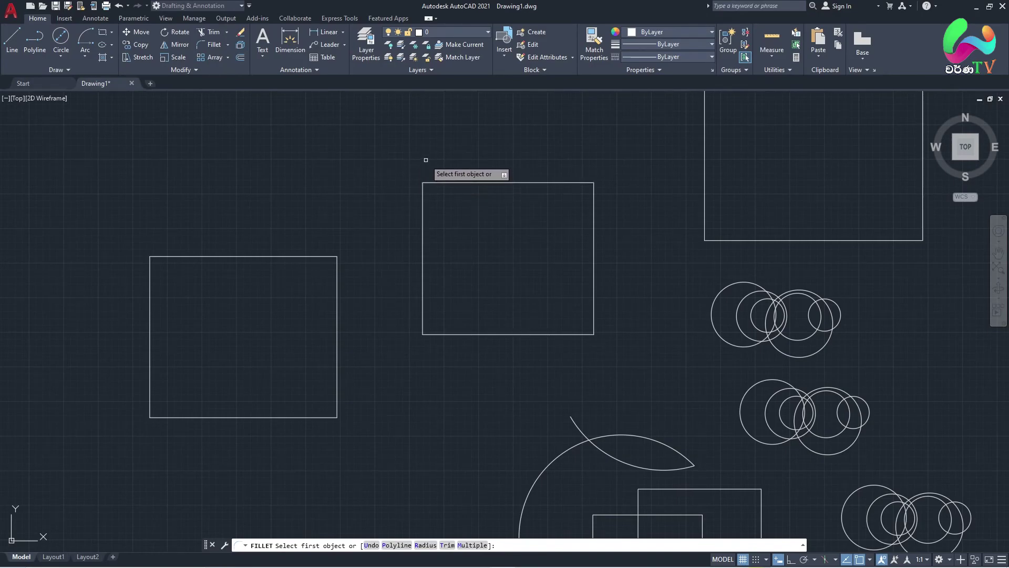
middle_click_drag(425, 159, 431, 175)
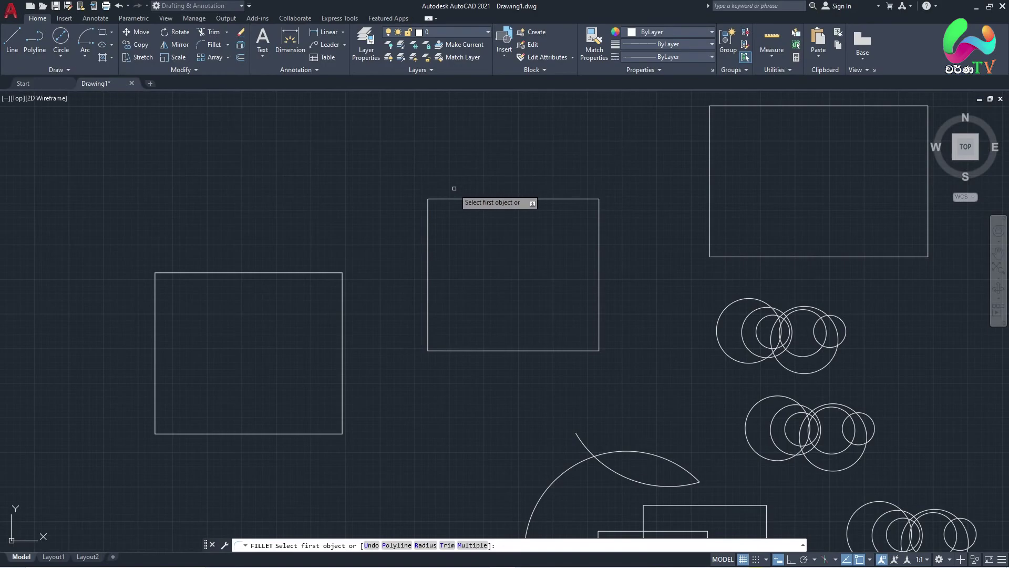
left_click(206, 43)
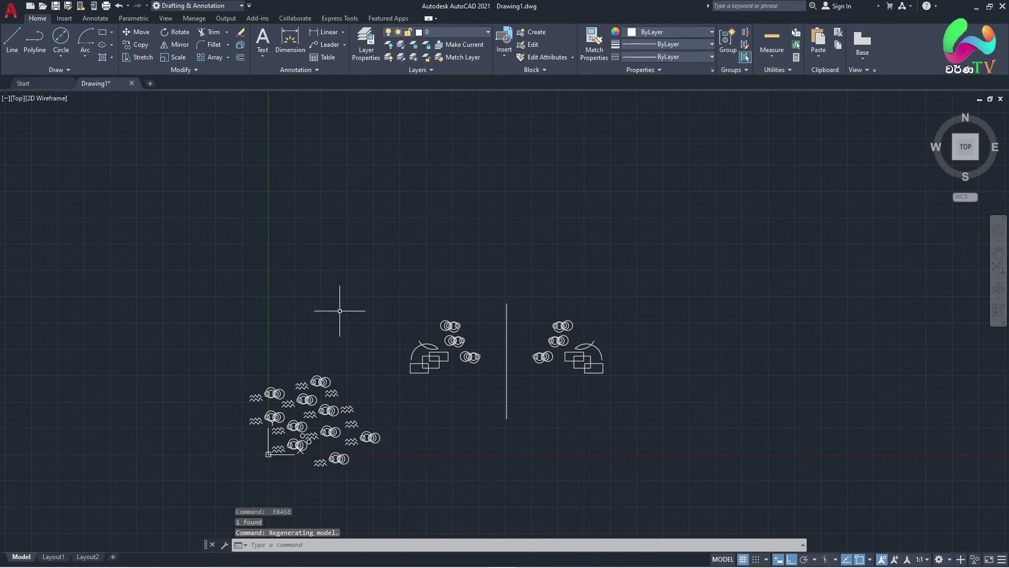
scroll(368, 308, "up", 2)
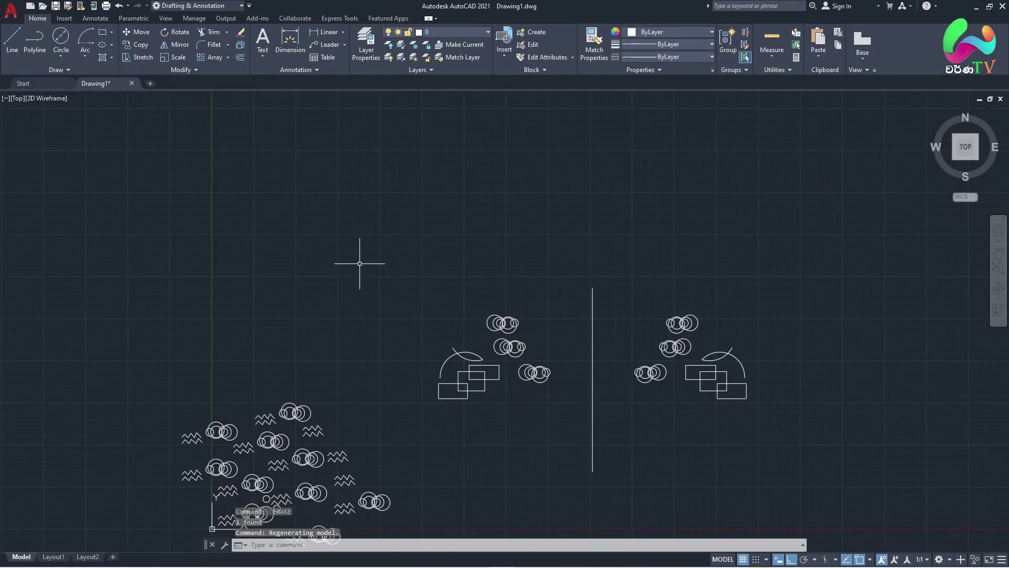
- Draw three rectangles above the shapes: a small one, a wider one, and a long top one
left_click(107, 33)
left_click(326, 209)
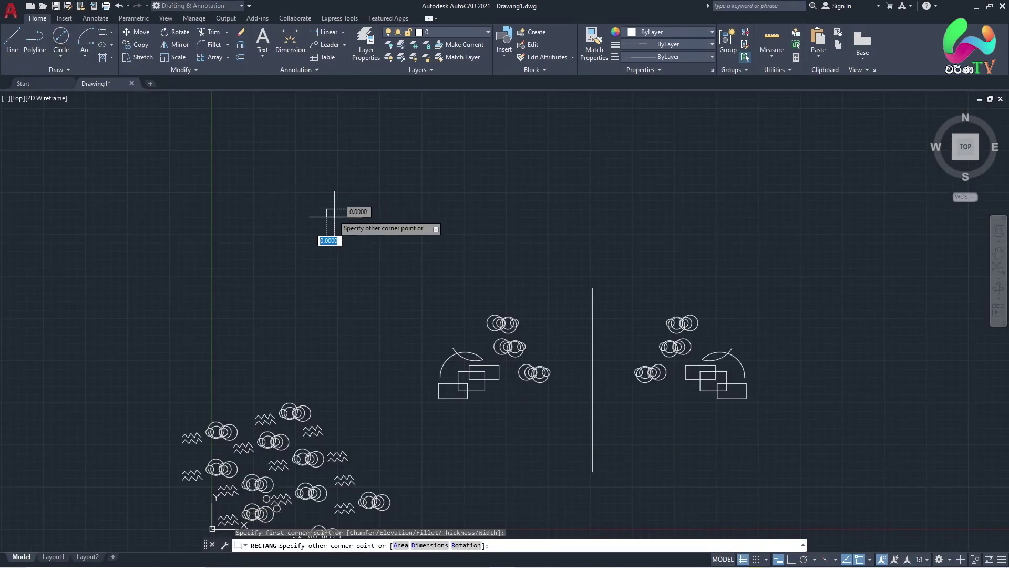
left_click(393, 269)
key("Return")
left_click(438, 198)
left_click(568, 257)
key("Return")
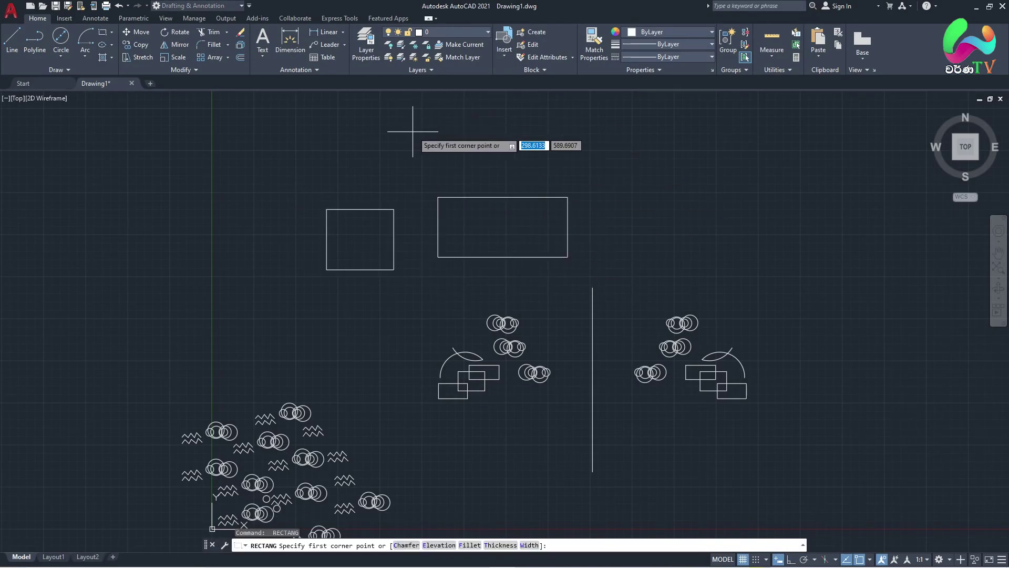
left_click(409, 128)
left_click(596, 166)
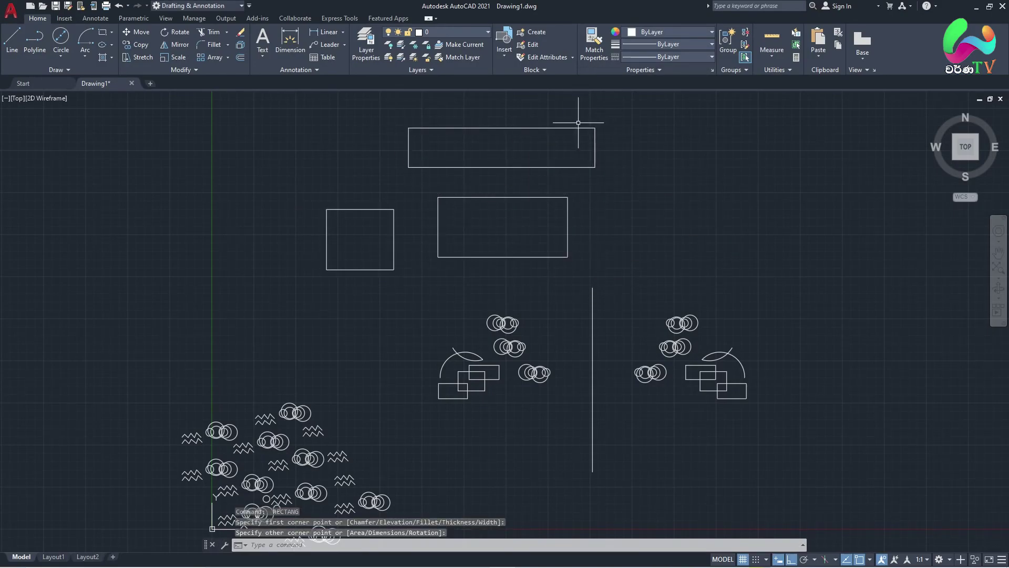
scroll(578, 122, "up", 2)
middle_click_drag(561, 162, 563, 173)
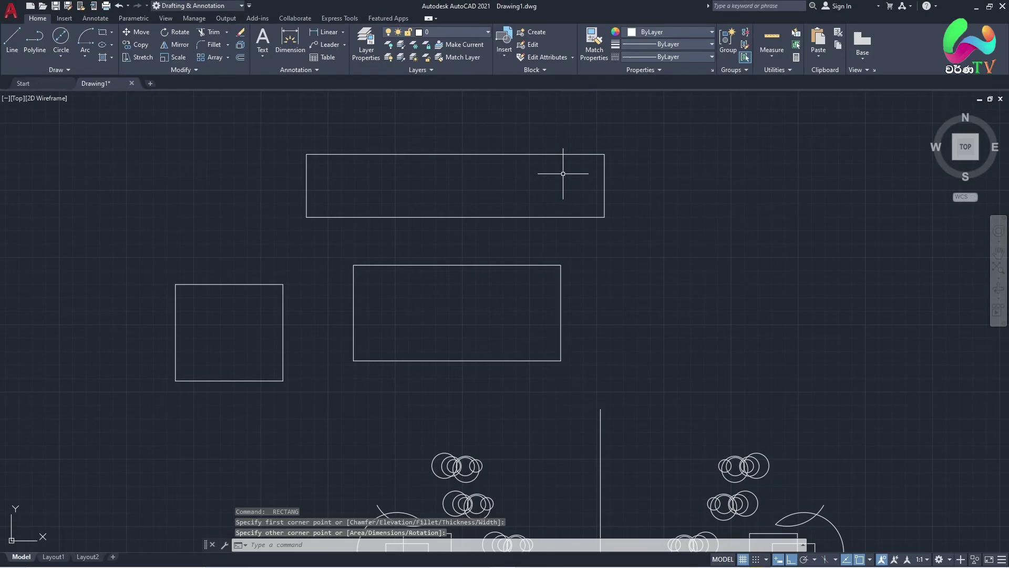
- Fillet the long rectangle's top-left corner with radius 10
left_click(228, 47)
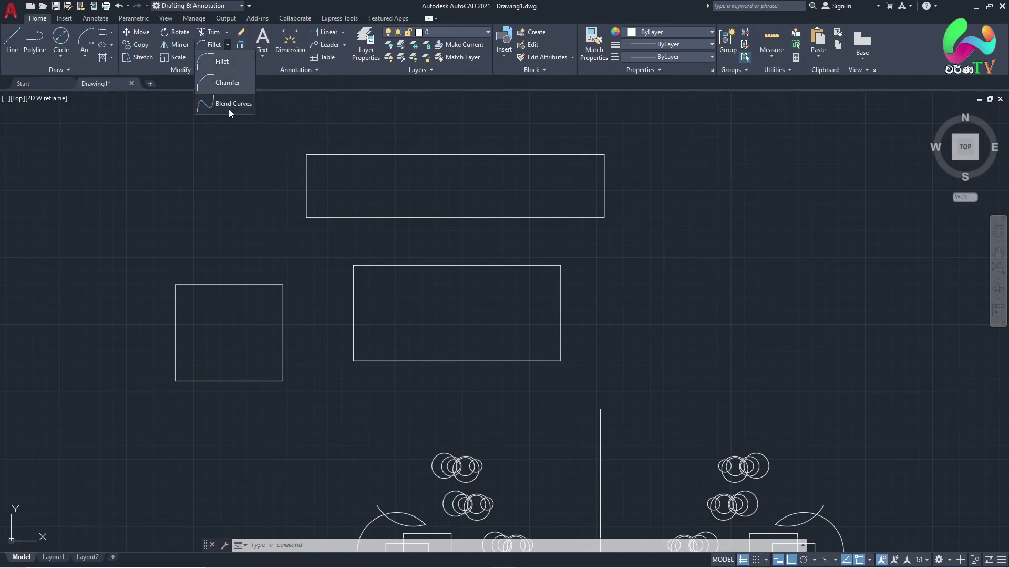
left_click(222, 62)
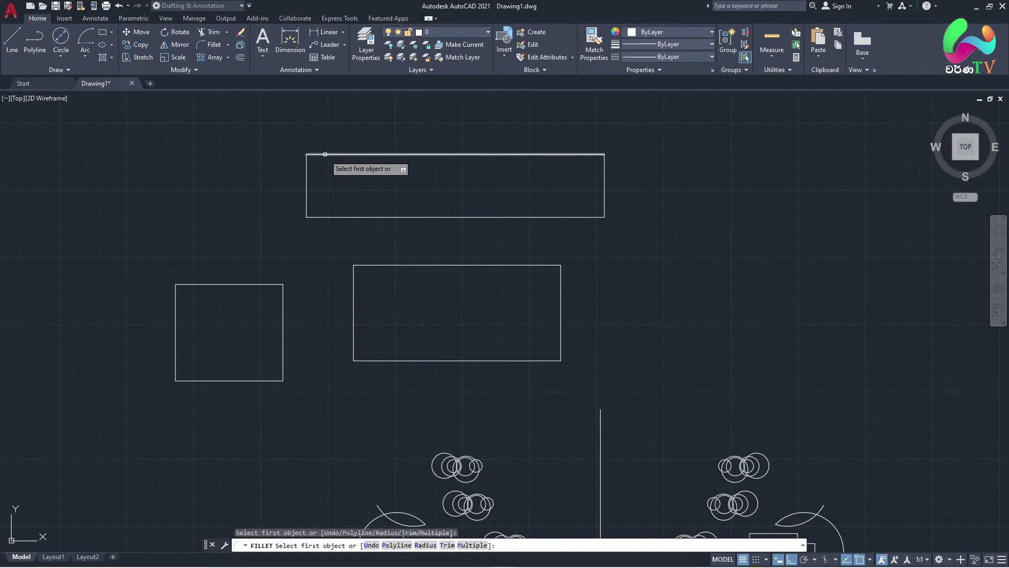
left_click(328, 154)
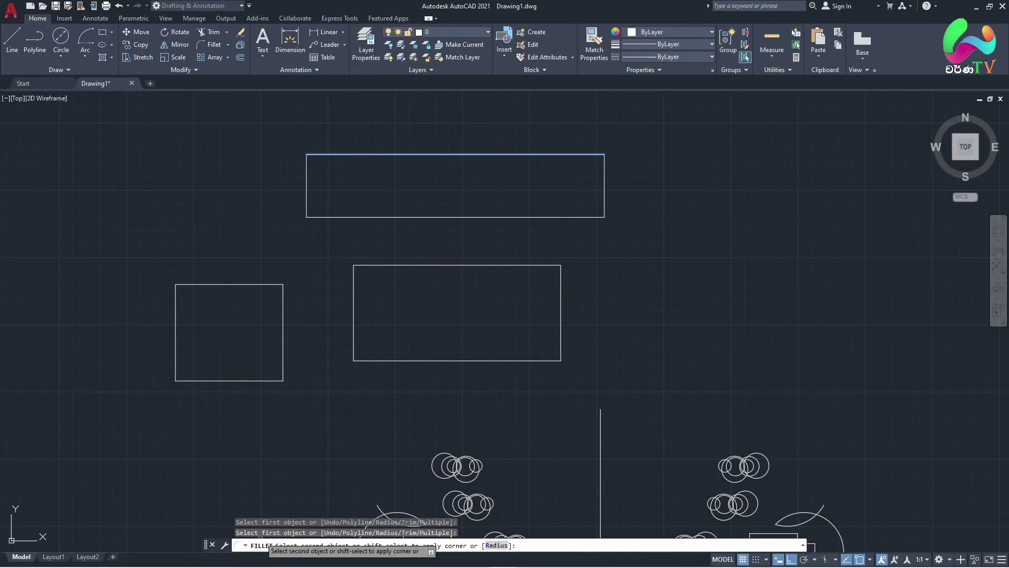
left_click(497, 546)
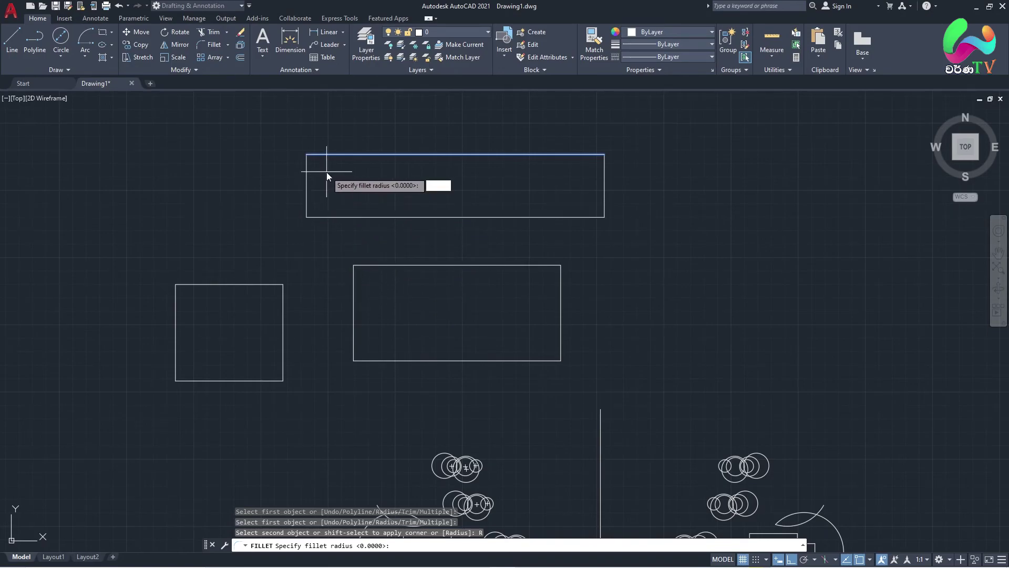
type("10")
key("Return")
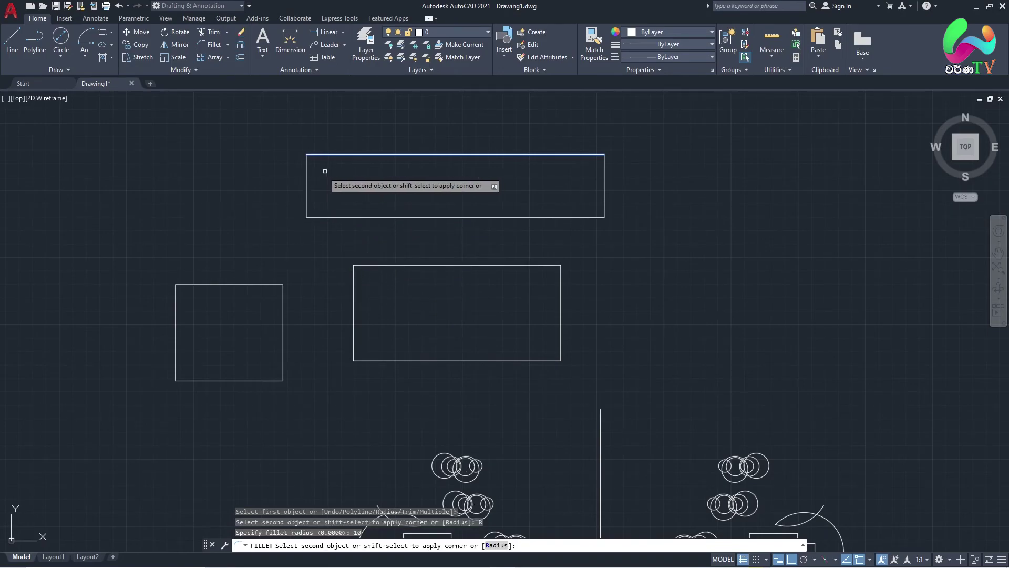
left_click(306, 173)
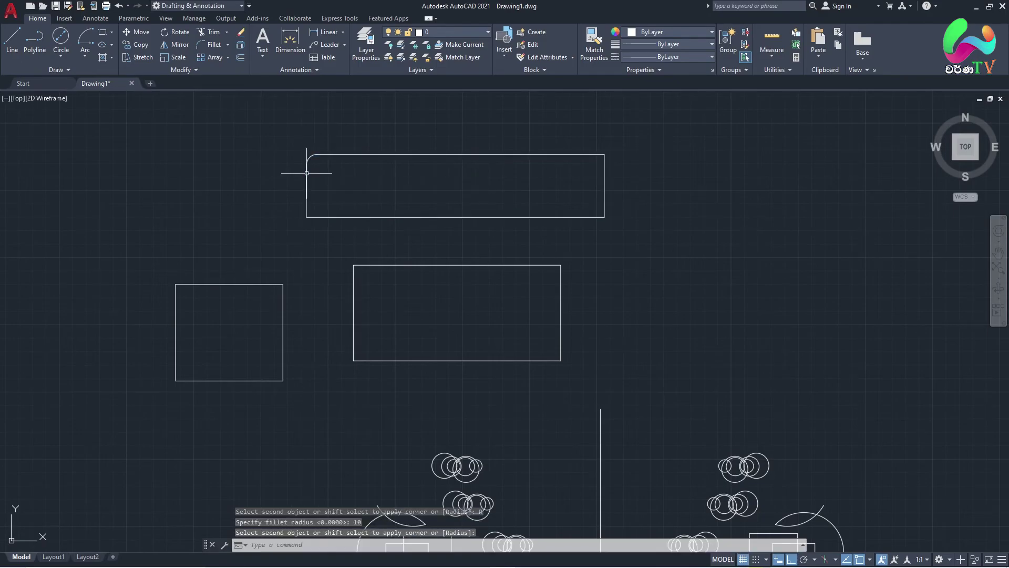
scroll(308, 166, "up", 5)
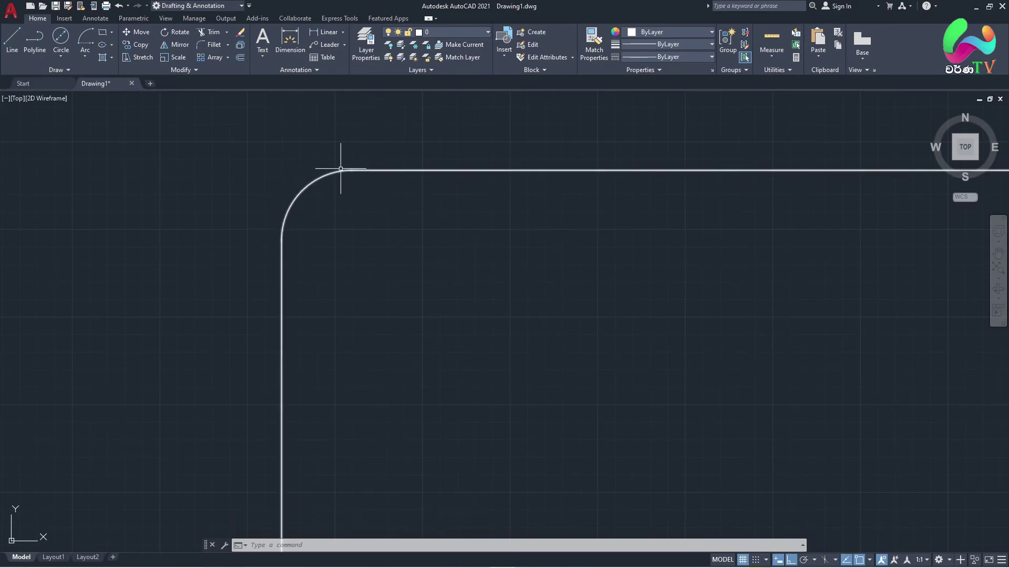
scroll(342, 165, "down", 1)
scroll(347, 167, "down", 1)
scroll(368, 194, "down", 2)
scroll(352, 231, "down", 1)
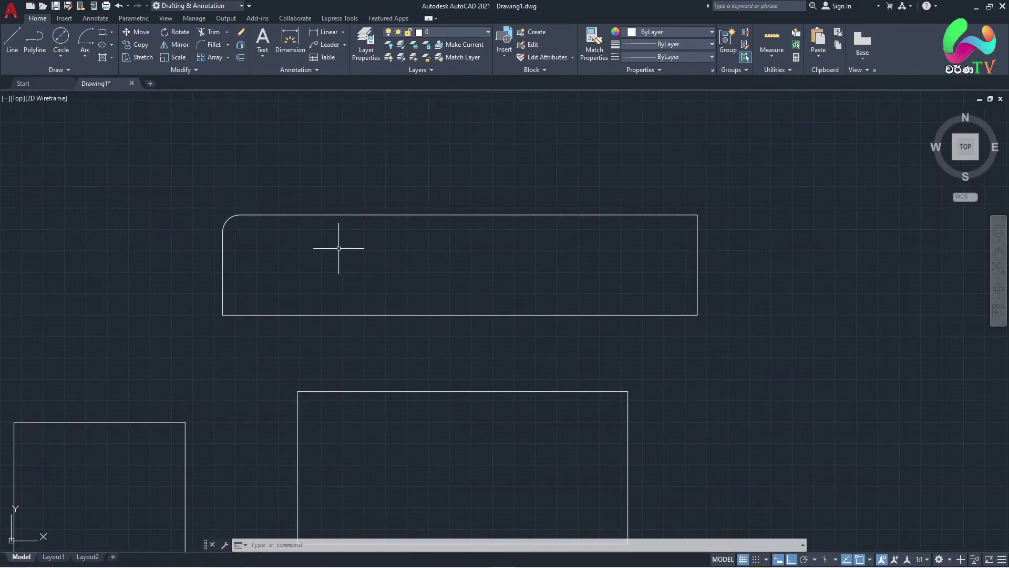
scroll(625, 217, "up", 2)
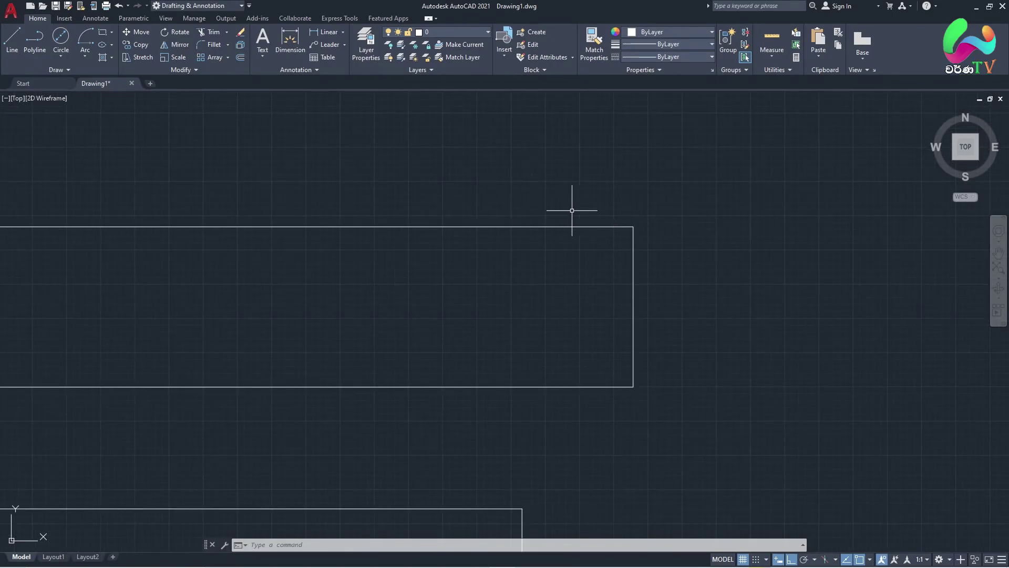
- Fillet the long rectangle's top-right corner with radius 30
type("f")
key("Return")
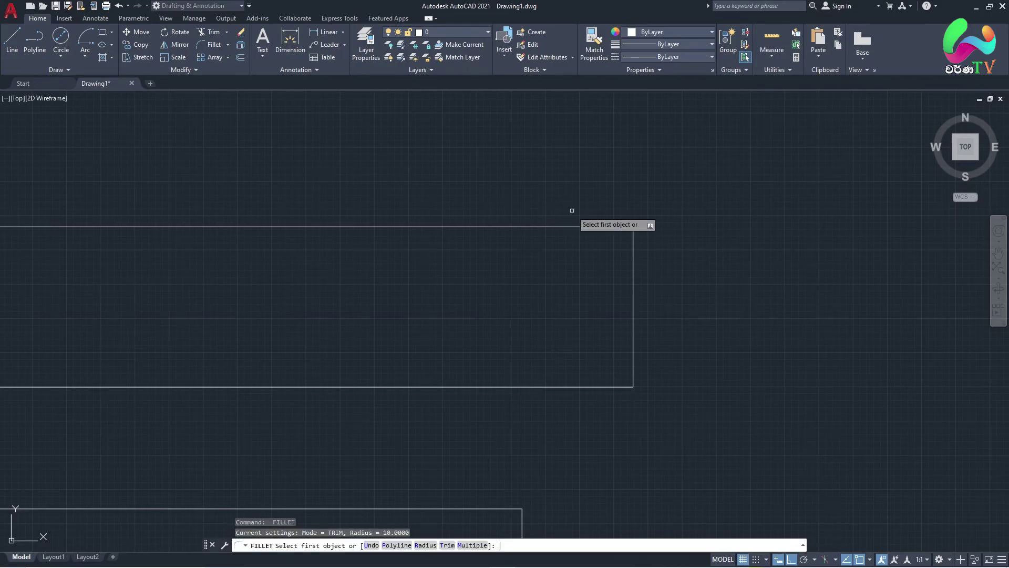
left_click(590, 227)
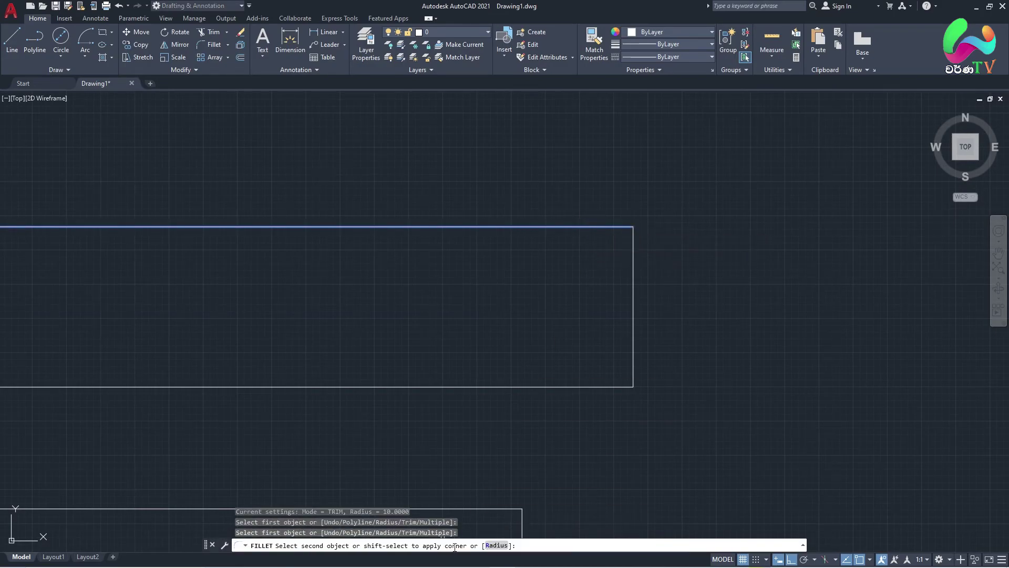
left_click(494, 546)
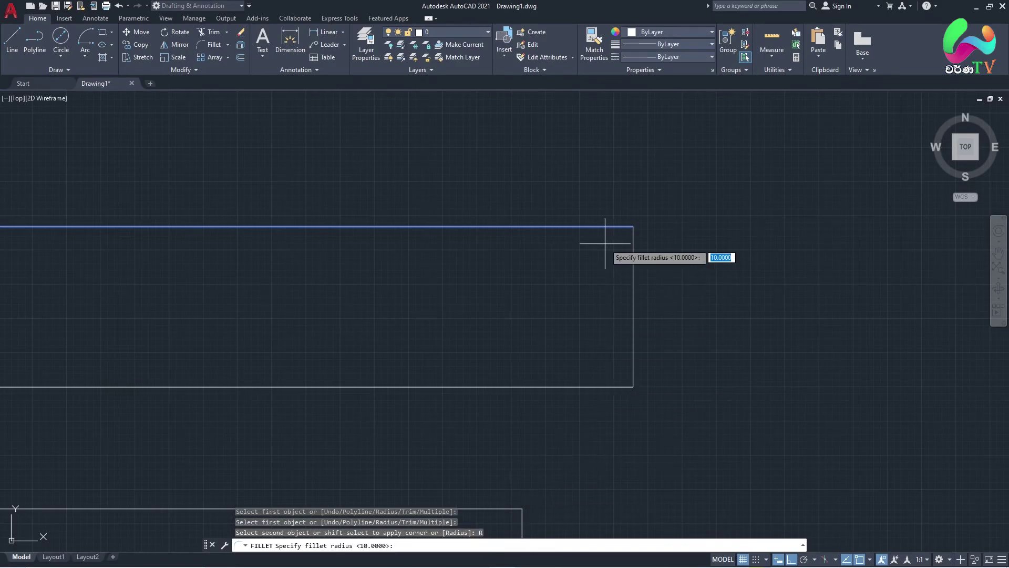
type("0")
key("Return")
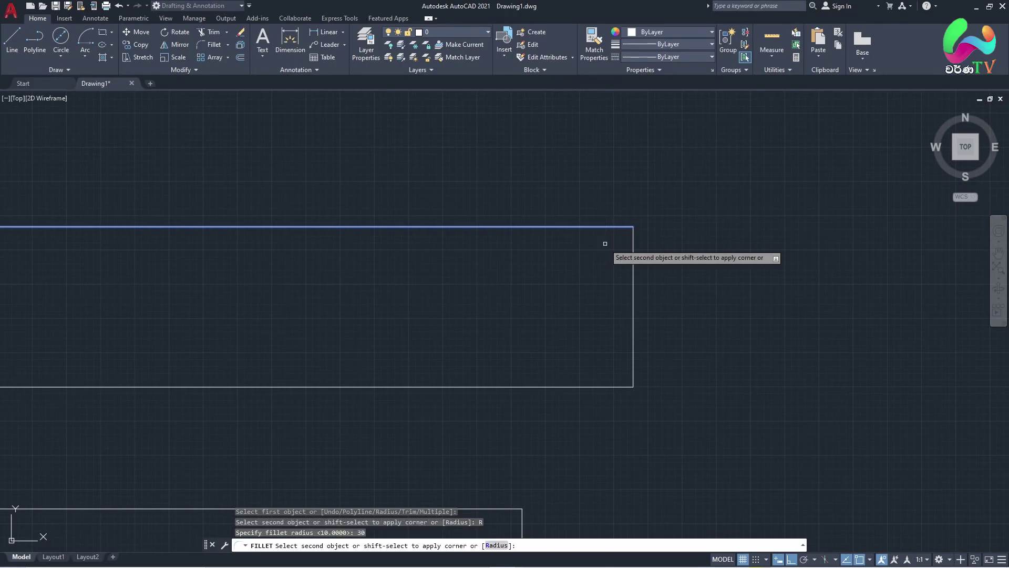
left_click(633, 245)
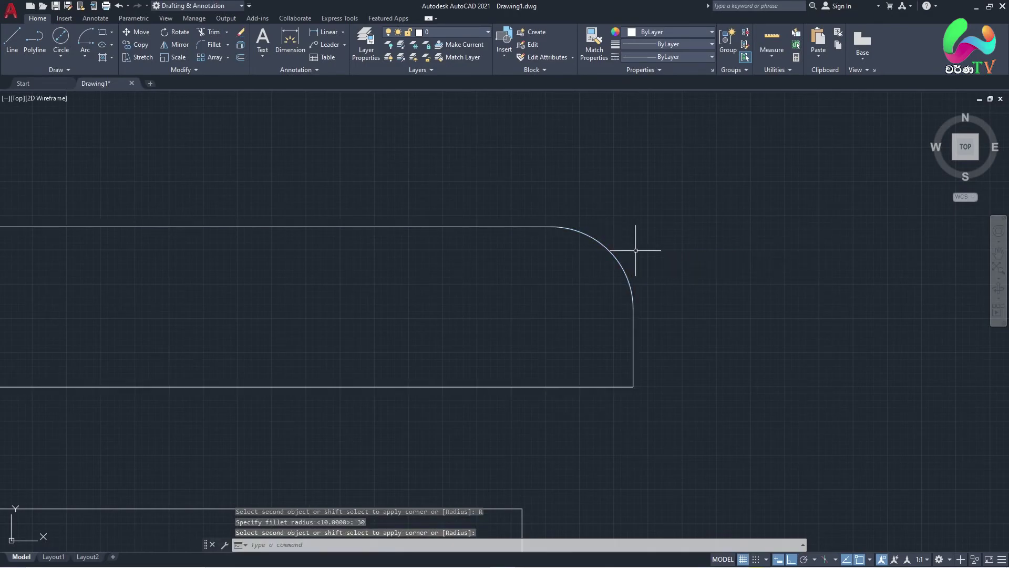
scroll(687, 298, "down", 2)
scroll(687, 298, "down", 2)
scroll(660, 298, "up", 2)
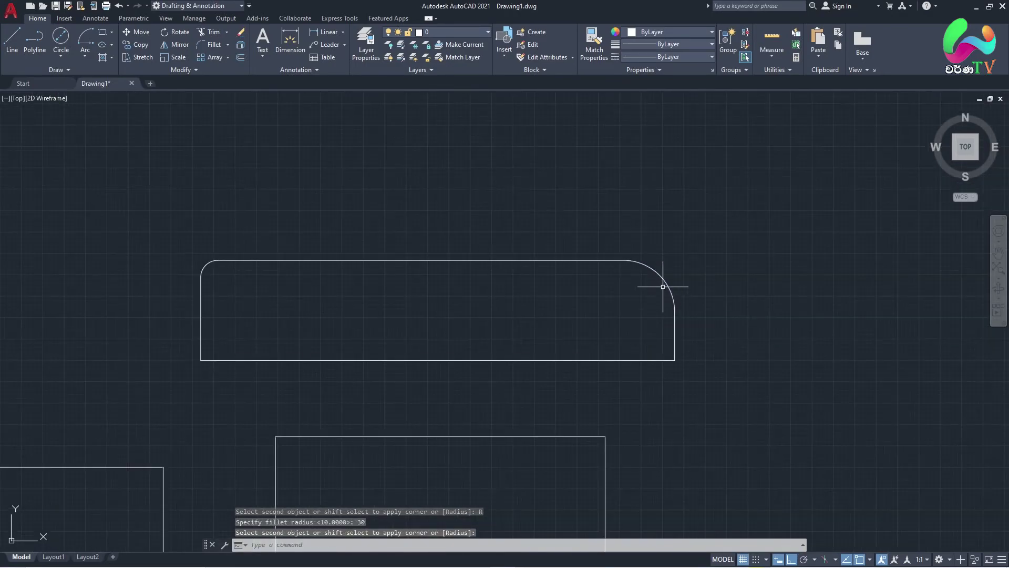
- Deselect the filleted rectangle and zoom out to the whole practice sheet
left_click(662, 276)
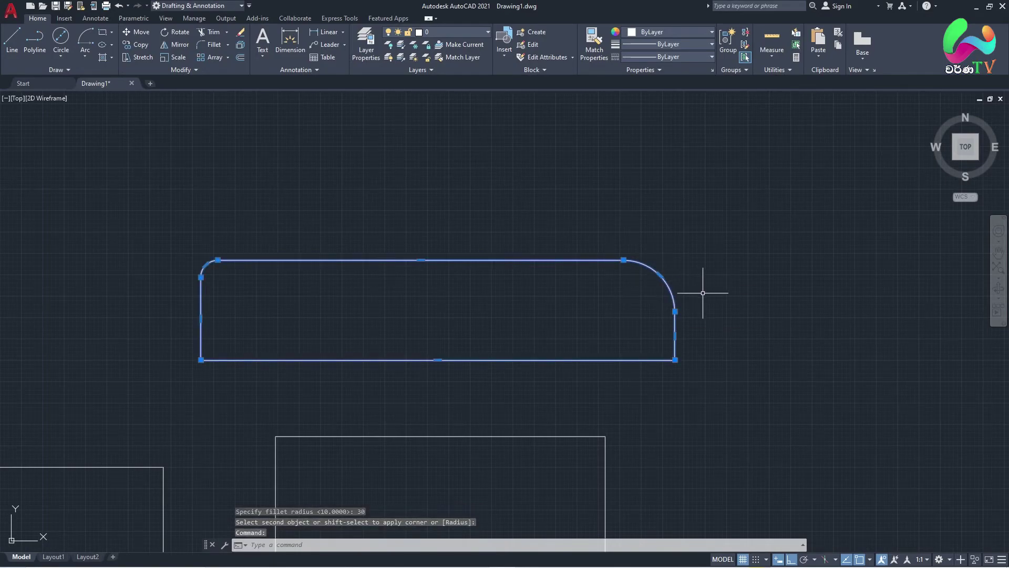
key("Escape")
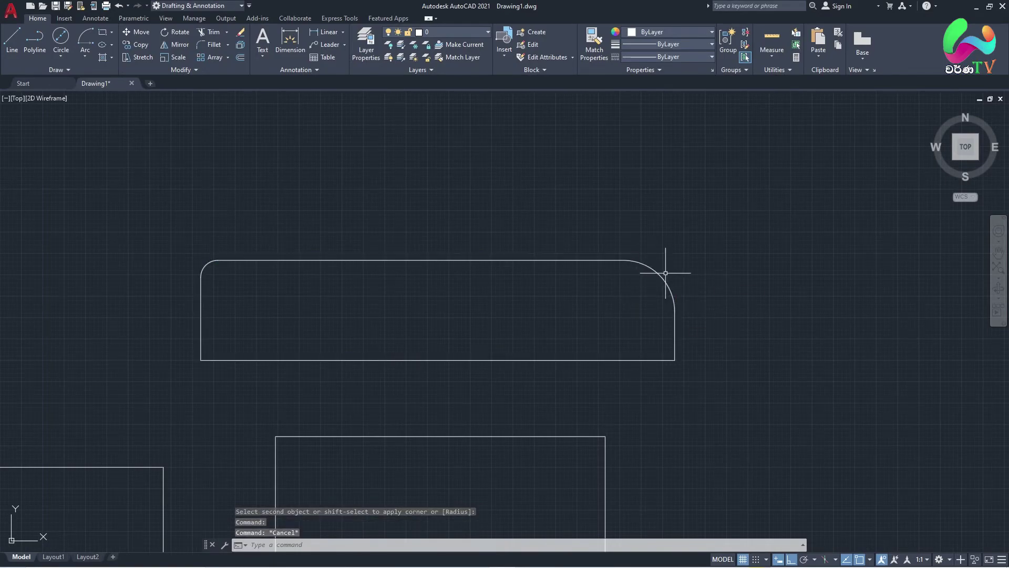
scroll(666, 273, "down", 4)
scroll(675, 281, "down", 2)
middle_click_drag(675, 286, 636, 275)
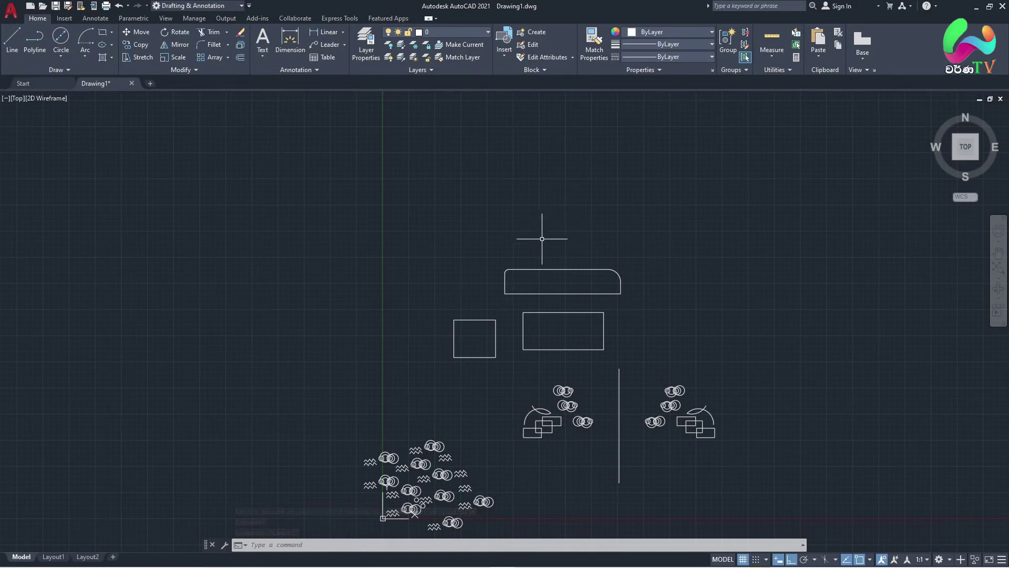
- Frame the left group of shapes and draw connected lines across them with L
scroll(541, 355, "up", 2)
middle_click_drag(628, 170, 547, 338)
scroll(548, 339, "up", 5)
scroll(450, 405, "up", 2)
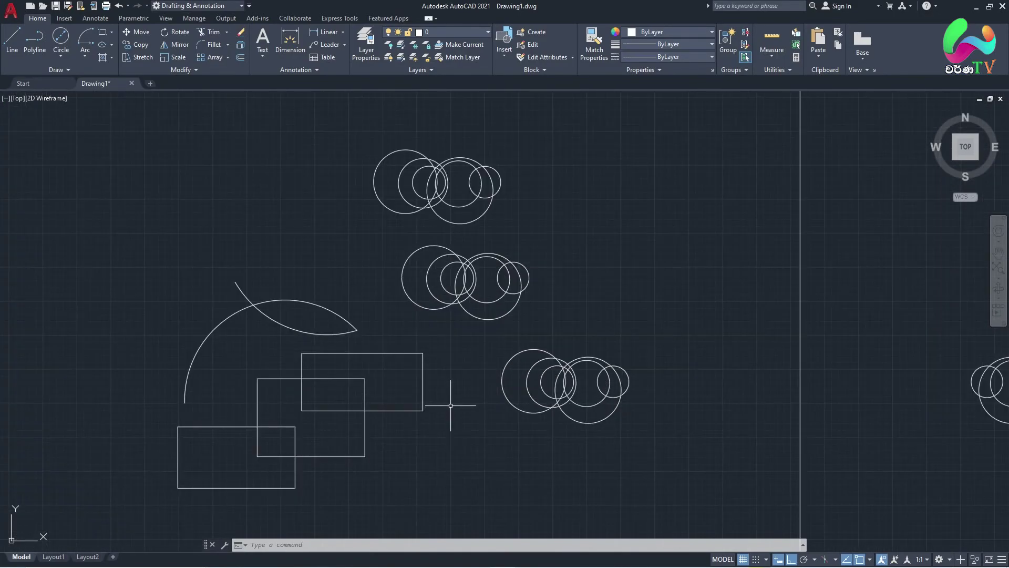
mouse_move(451, 405)
middle_mouse_down()
mouse_move(588, 321)
mouse_move(572, 344)
middle_mouse_up()
scroll(534, 314, "up", 2)
scroll(529, 320, "down", 2)
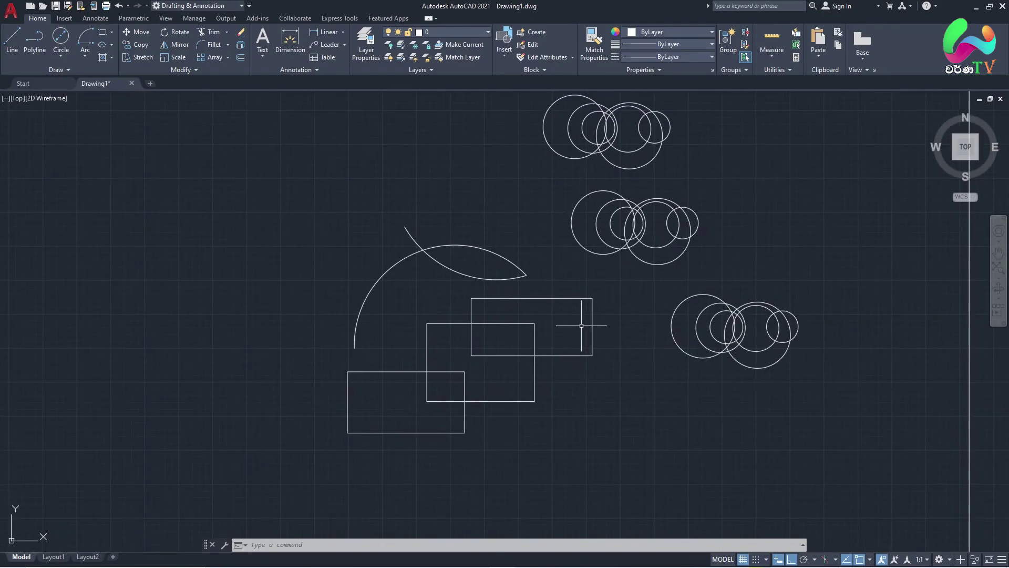
type("l")
key("Return")
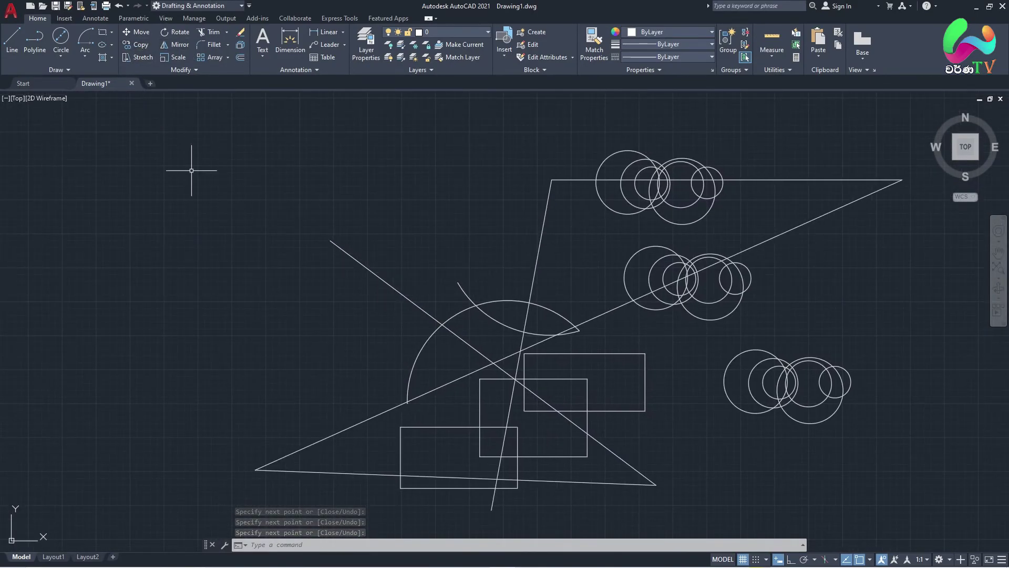
type("t")
key("BackSpace")
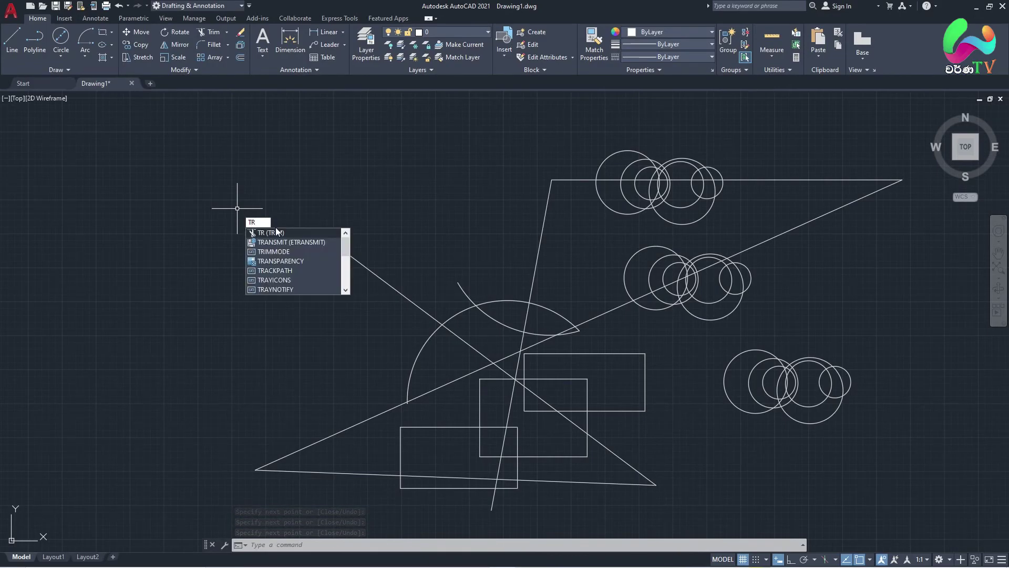
- Trim the left and outer arc pieces and cut the inclined line back to the near-vertical line
left_click(275, 233)
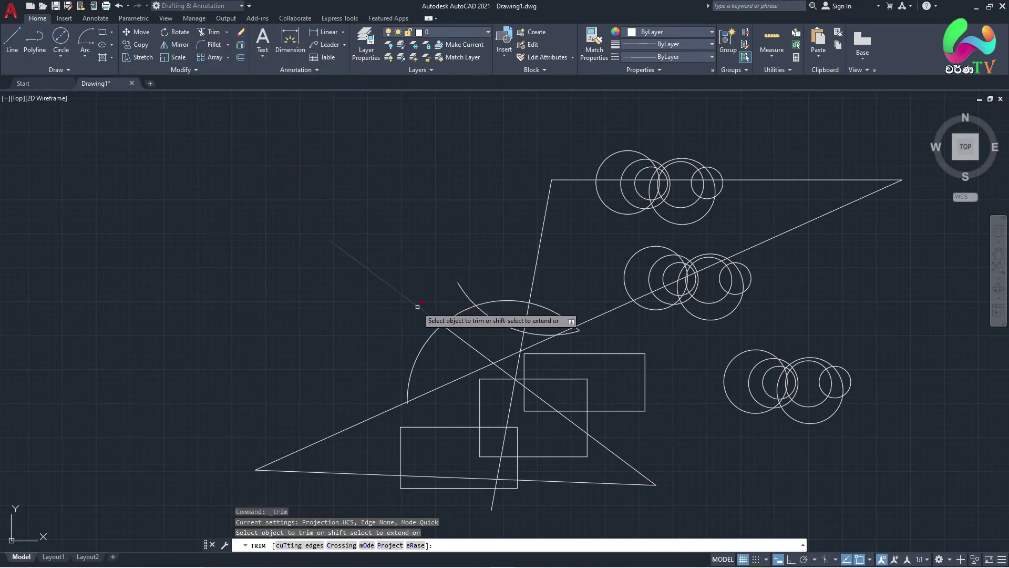
middle_click_drag(417, 306, 419, 231)
scroll(489, 158, "up", 2)
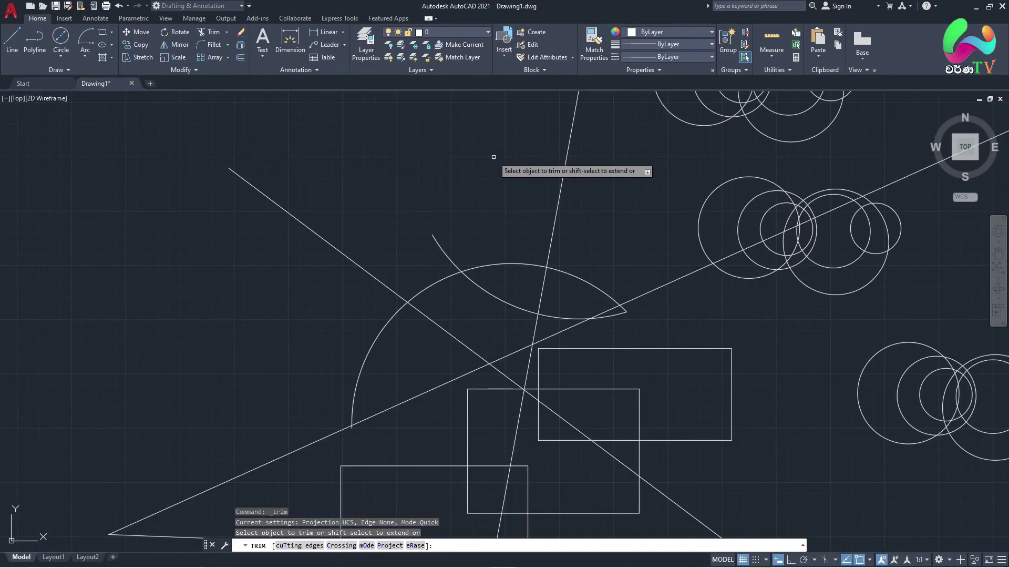
scroll(494, 157, "down", 2)
middle_click_drag(489, 173, 497, 142)
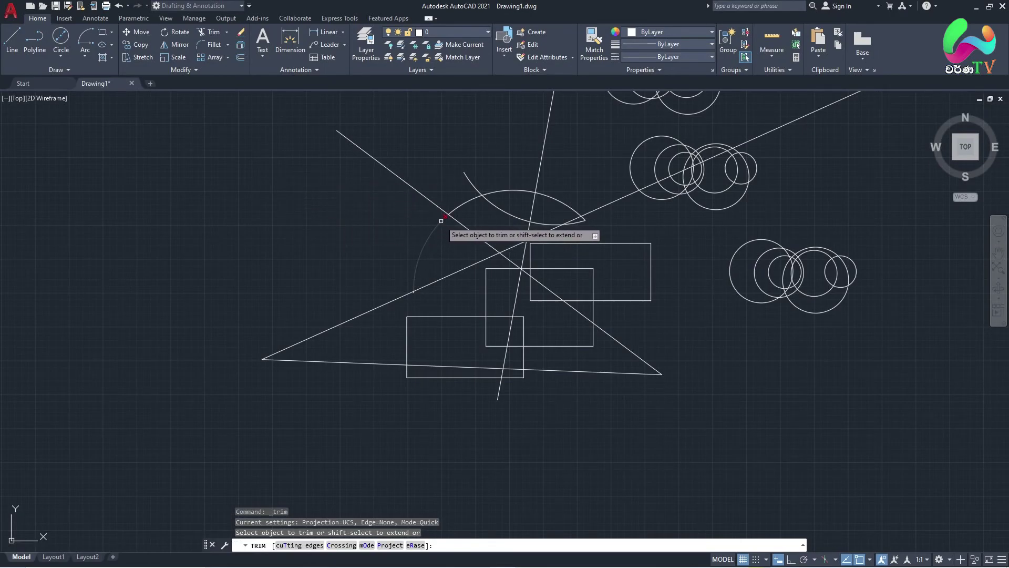
left_click(441, 220)
scroll(441, 220, "up", 2)
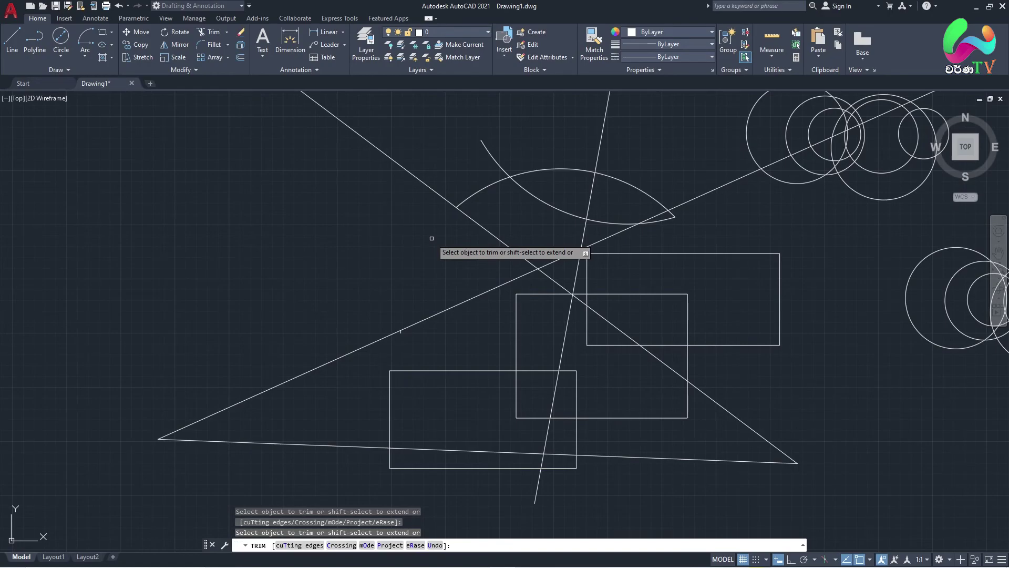
middle_click_drag(432, 238, 430, 272)
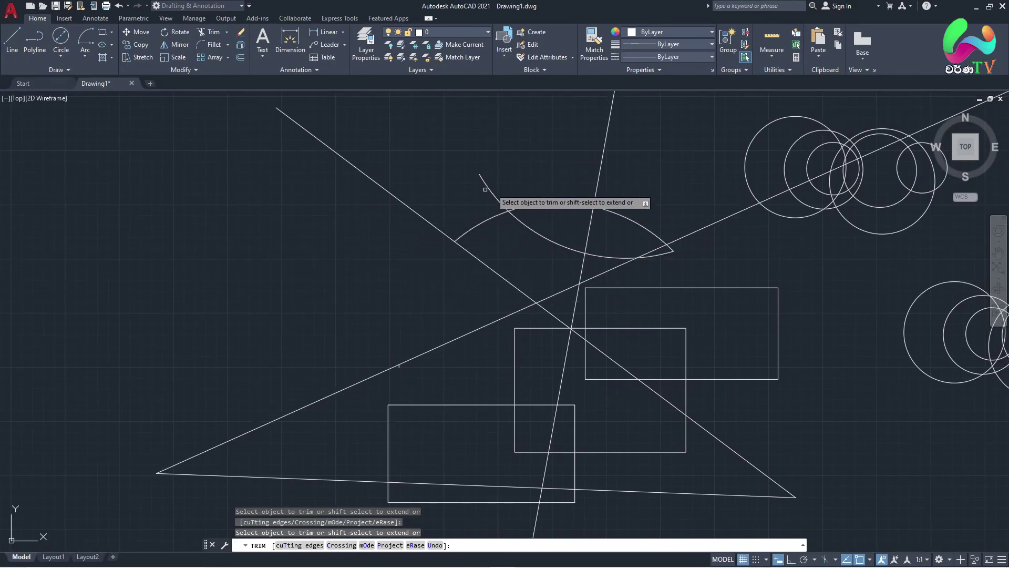
left_click(482, 221)
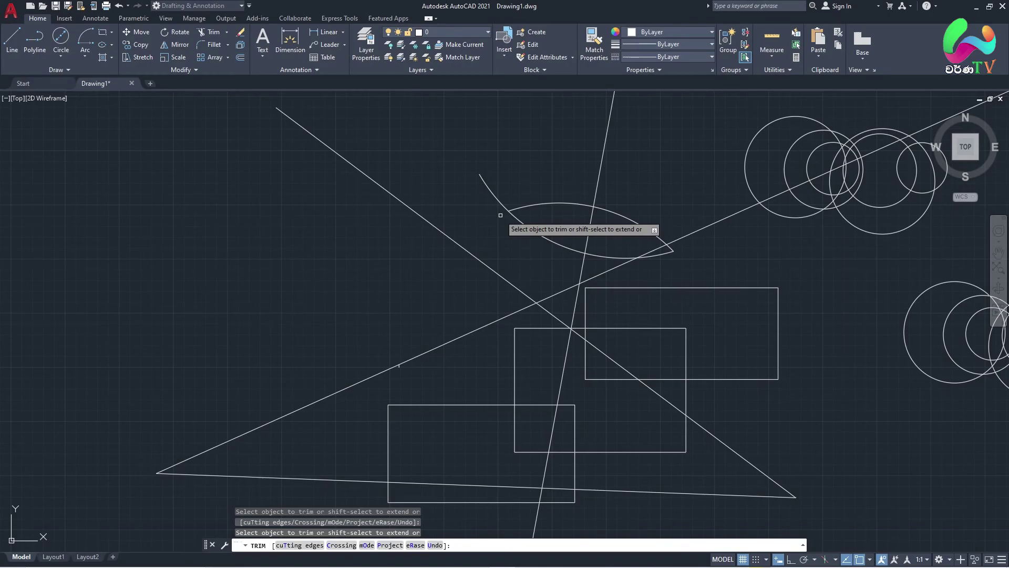
left_click(561, 291)
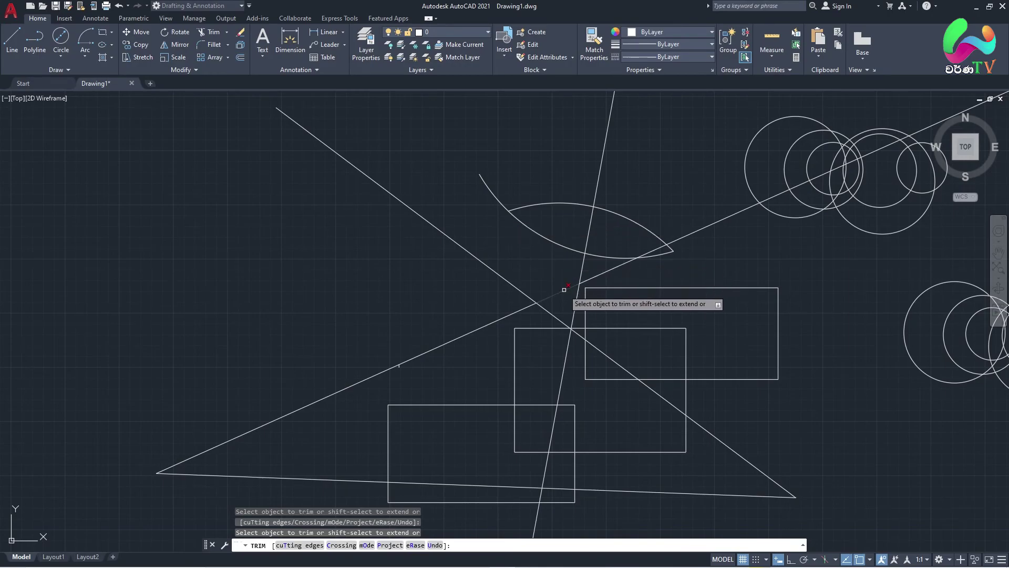
- Fence-trim the lower arc and the overlapping diagonal and left rectangle edges
left_click(568, 270)
left_click(570, 248)
key("Return")
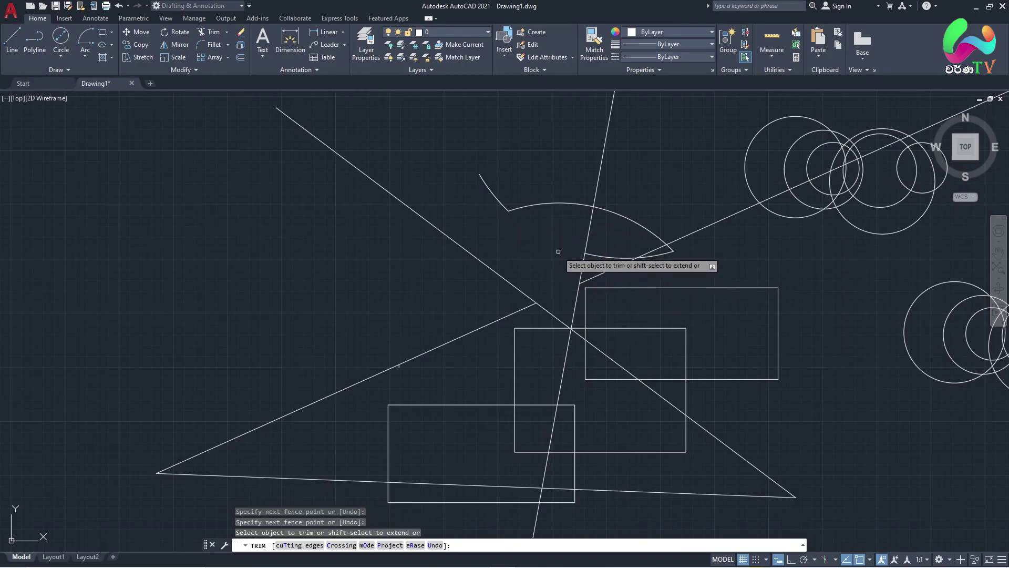
scroll(626, 318, "up", 2)
left_click(555, 278)
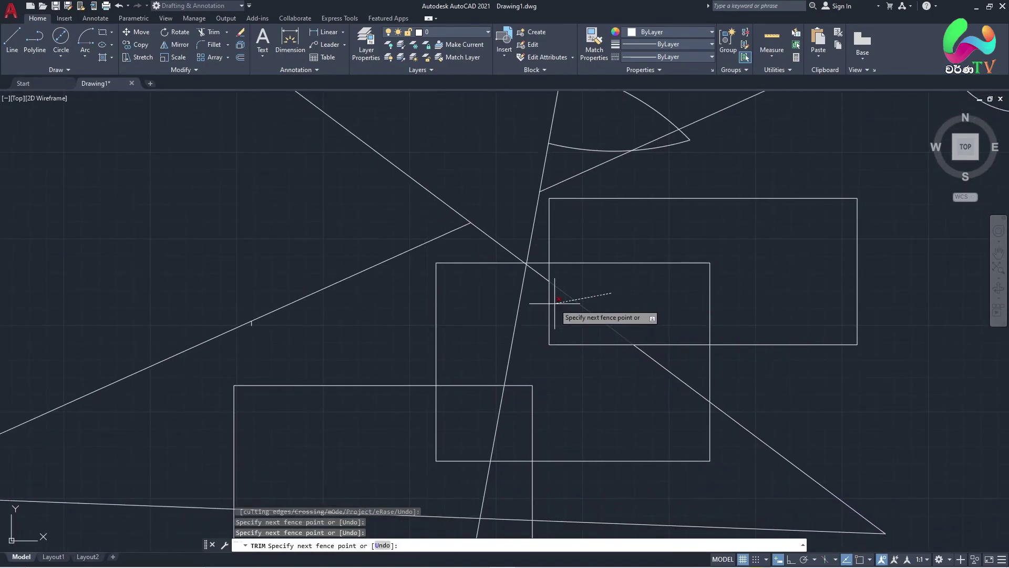
left_click(548, 303)
key("Return")
- Fence-trim the middle rectangle's top edge and the remaining overlaps, then end TRIM
left_click(570, 233)
left_click(570, 277)
key("Return")
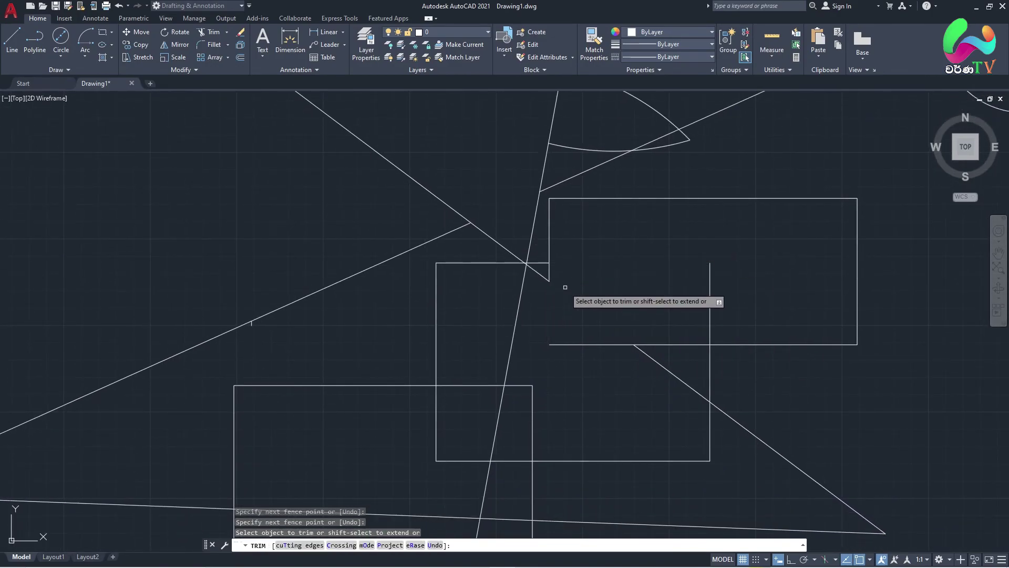
left_click(516, 320)
left_click(494, 282)
key("Return")
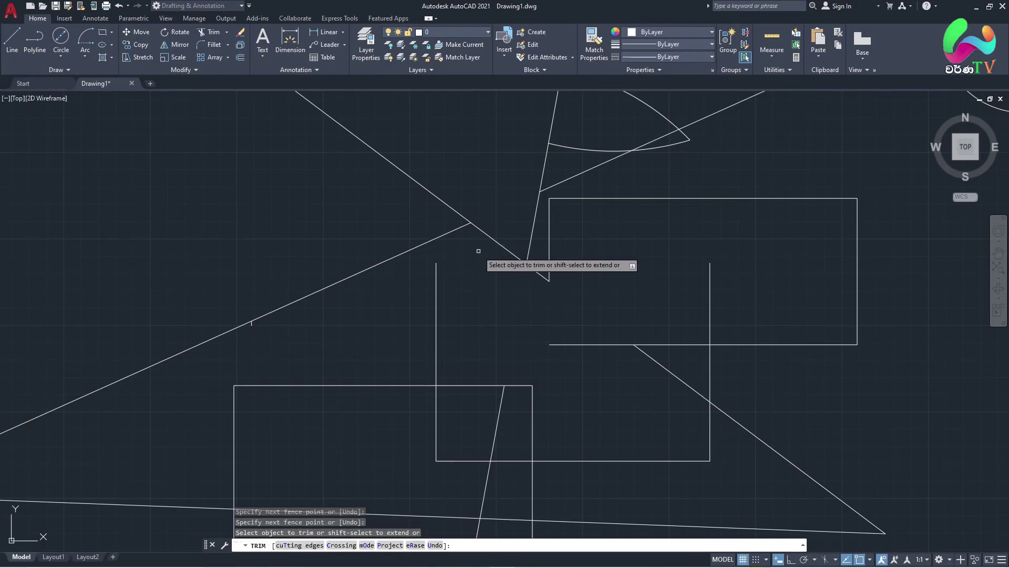
key("Escape")
scroll(532, 251, "down", 5)
scroll(530, 263, "down", 2)
- Window-select and erase the whole drawing, then undo the erase
left_click(838, 421)
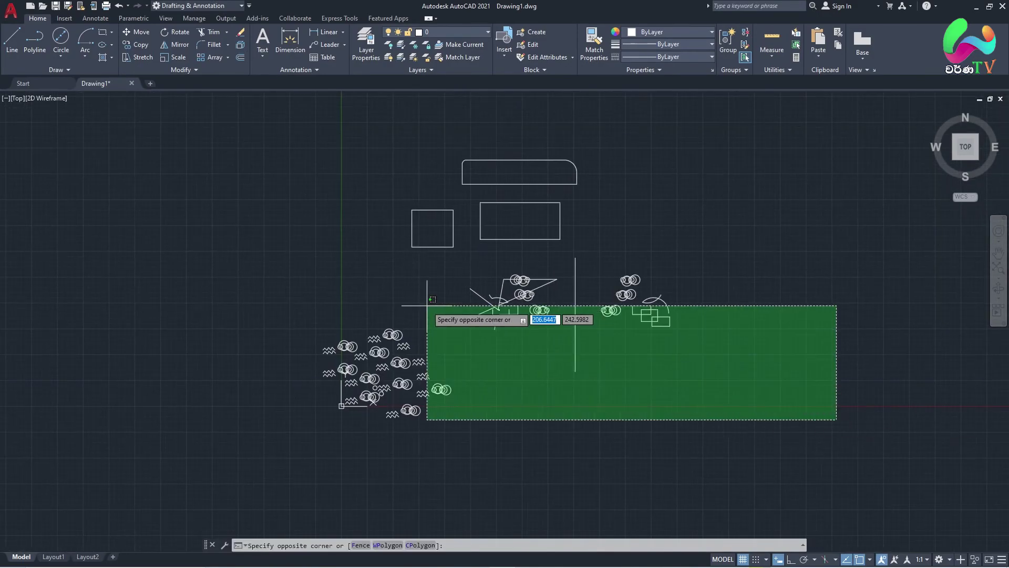
left_click(216, 137)
type("E")
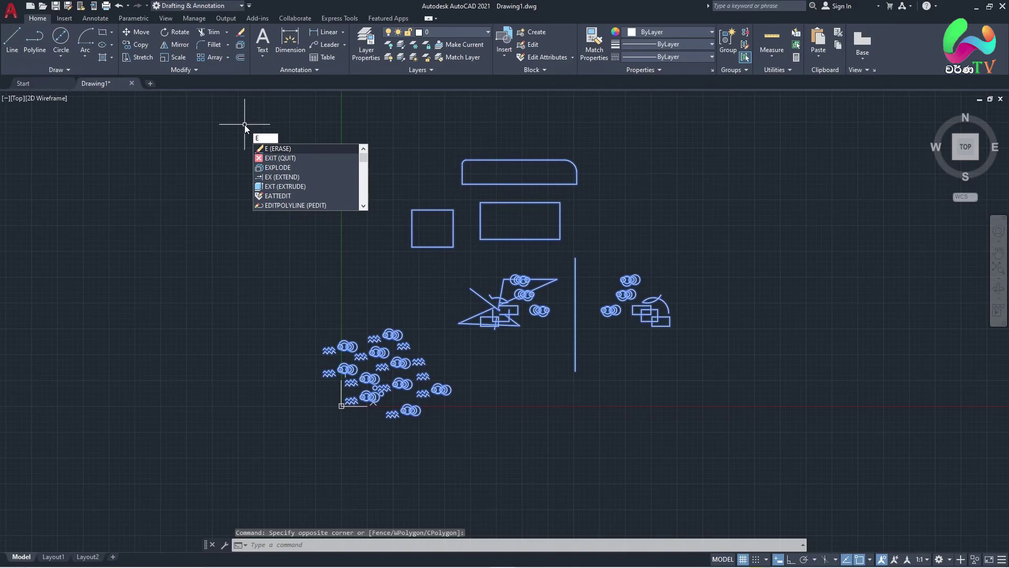
key("Return")
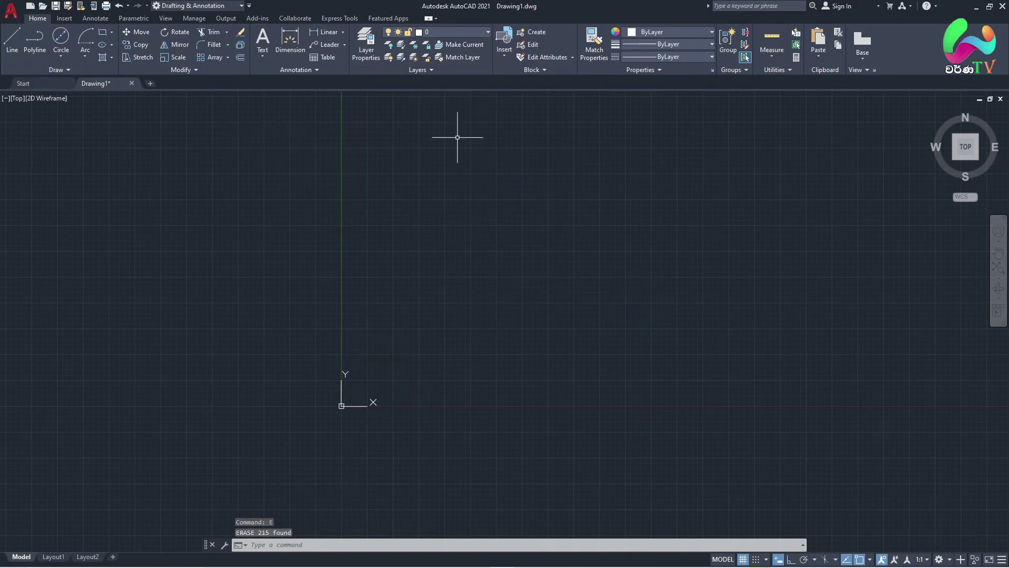
key("Escape")
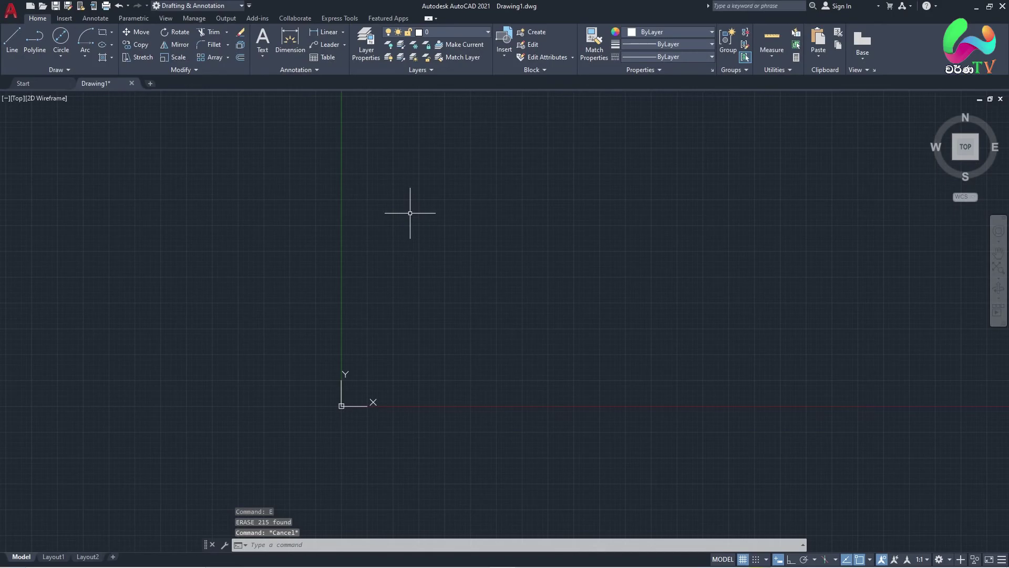
key("ctrl+z")
- Erase all 215 objects with E and a full window selection, leaving an empty canvas
type("E")
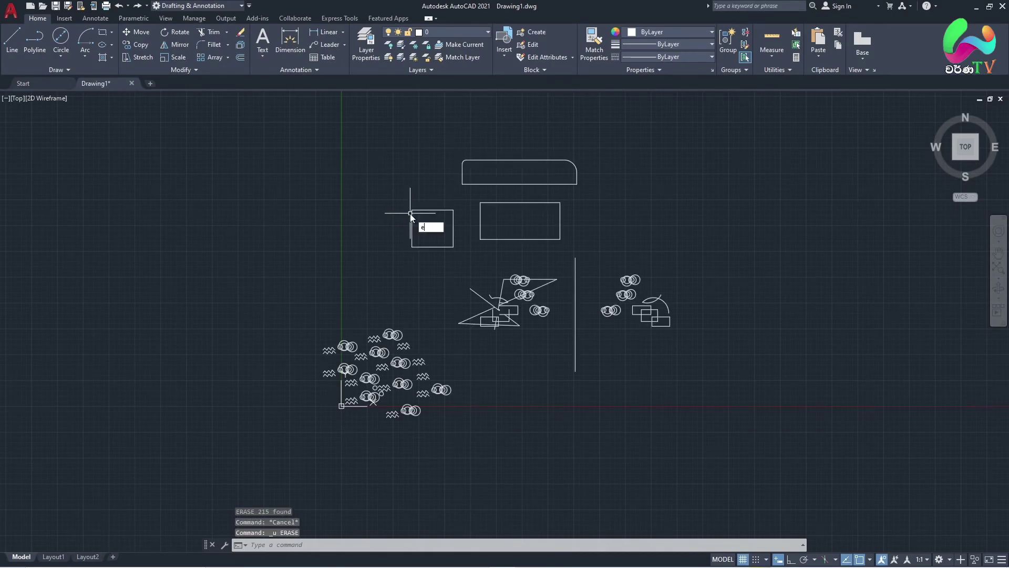
key("Return")
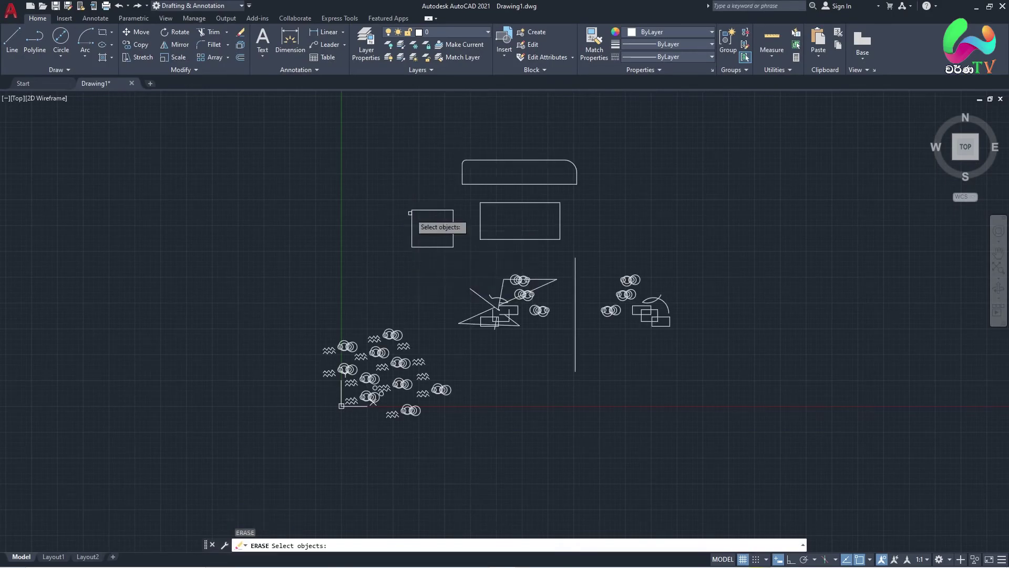
left_click(305, 128)
left_click(749, 438)
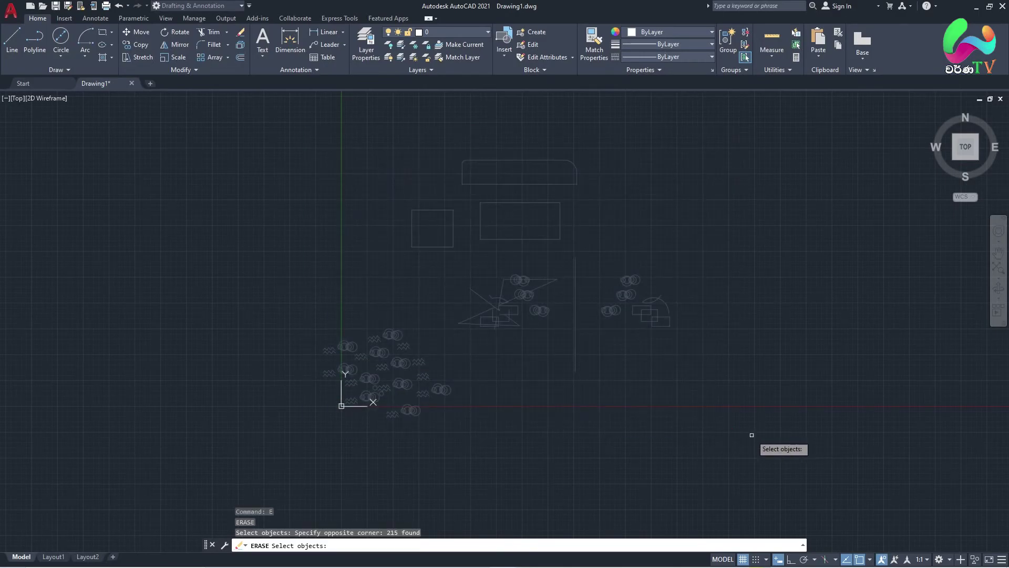
key("Return")
key("Escape")
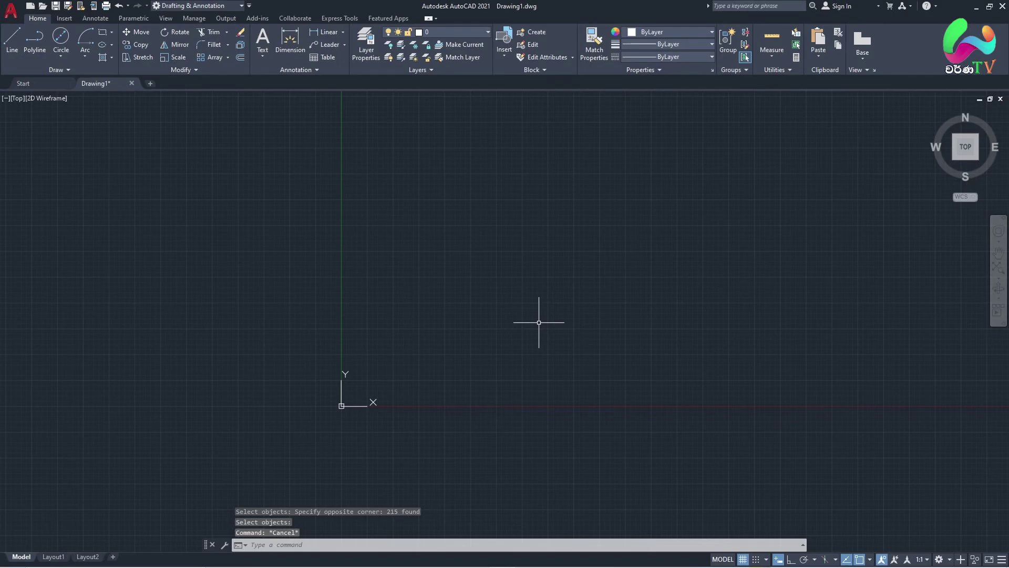
type("l")
key("Return")
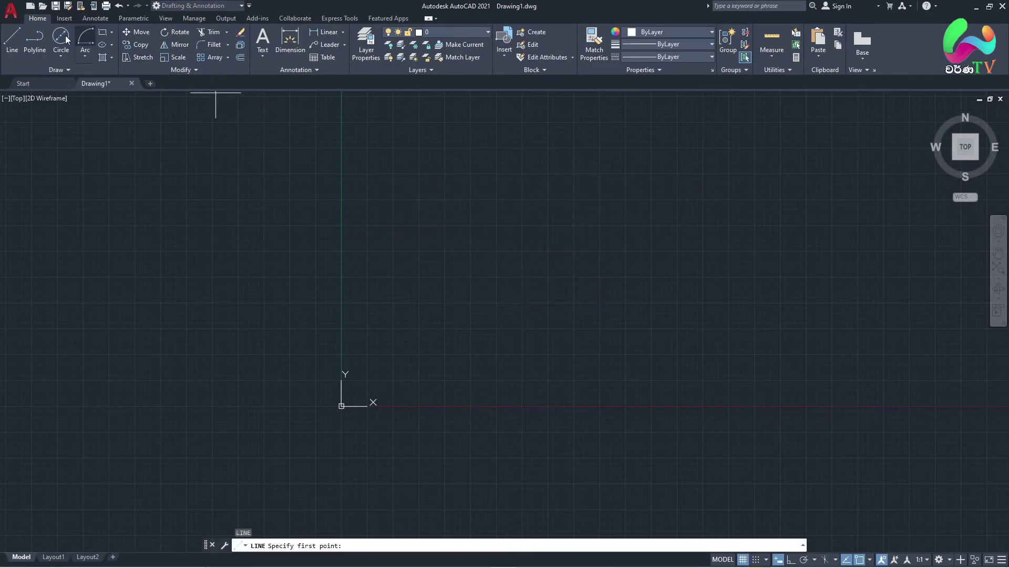
- Draw one rectangle from two clicked opposite corners and zoom to centre it
left_click(102, 32)
left_click(441, 190)
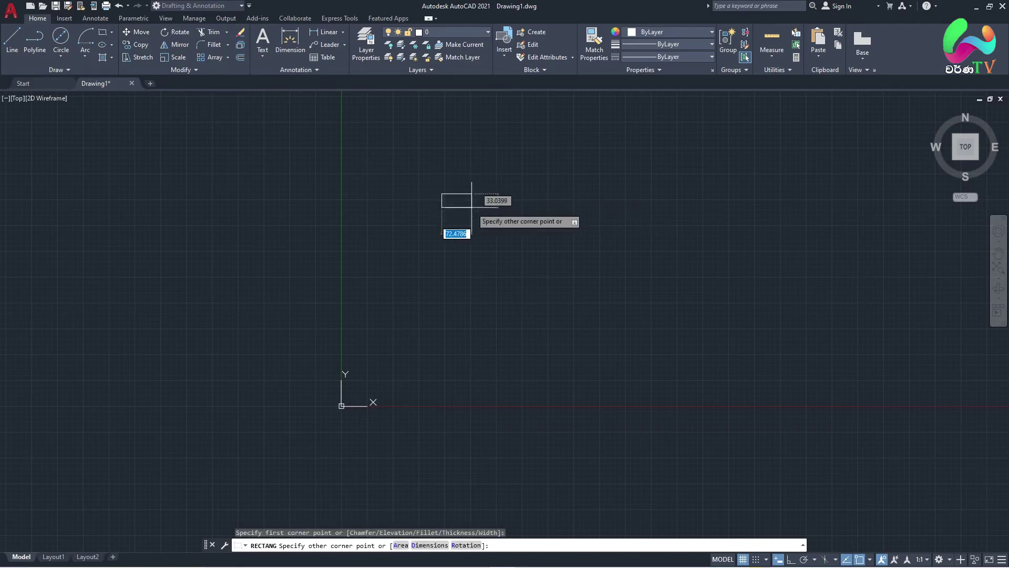
left_click(503, 223)
scroll(475, 189, "up", 4)
middle_click_drag(475, 189, 543, 224)
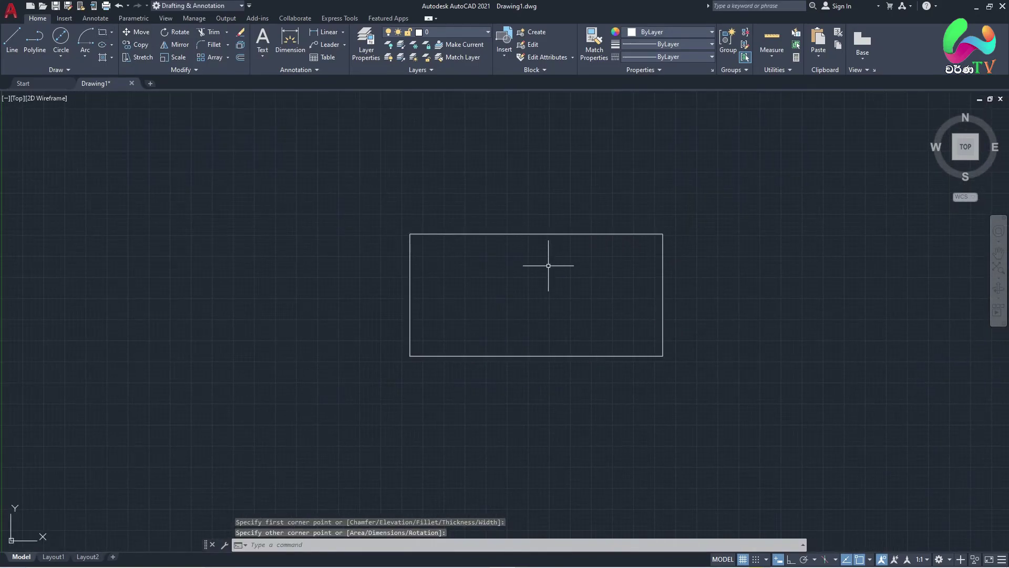
scroll(545, 298, "up", 2)
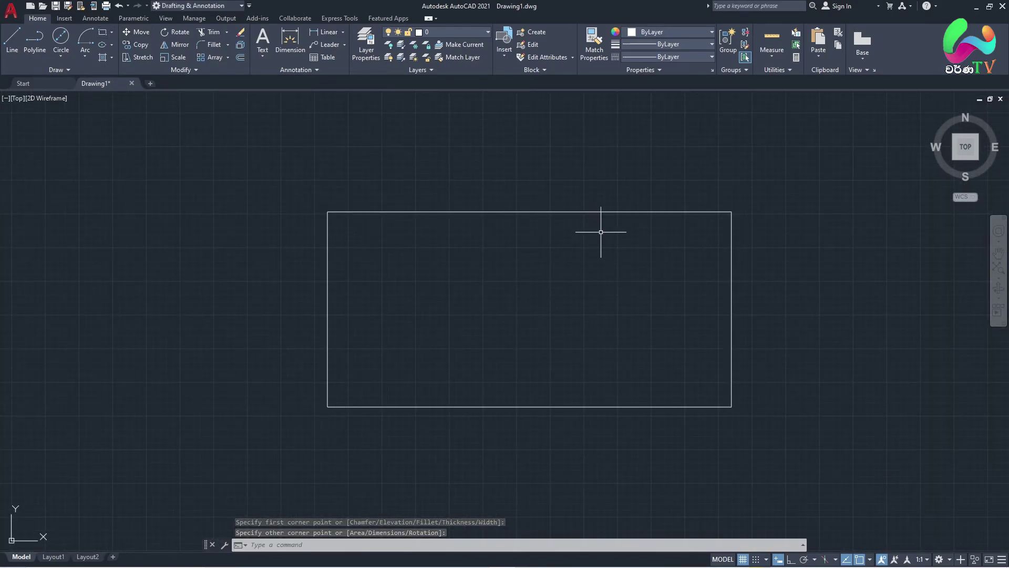
left_click(240, 58)
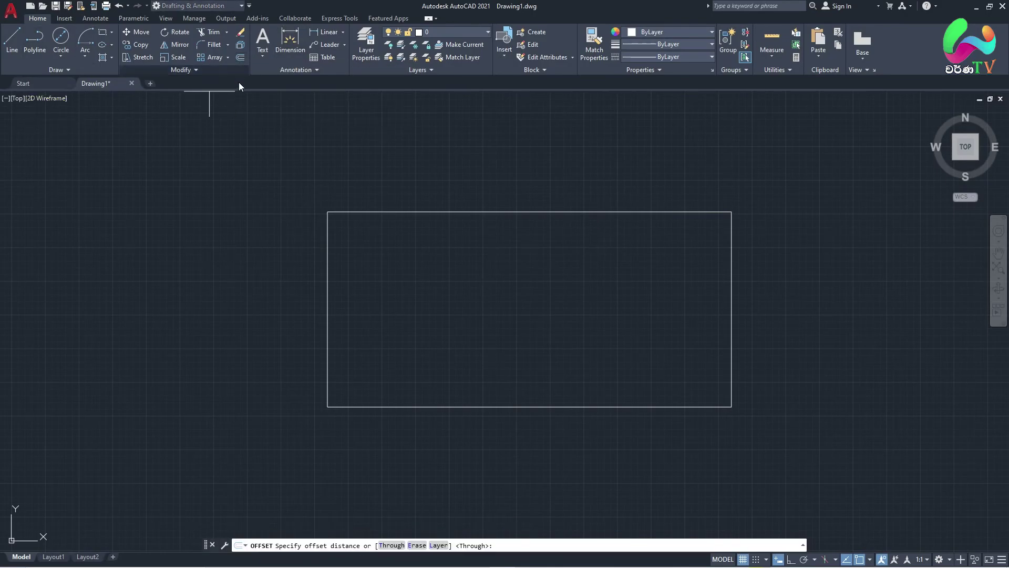
- Restart OFFSET and select the rectangle as the object to offset
key("Escape")
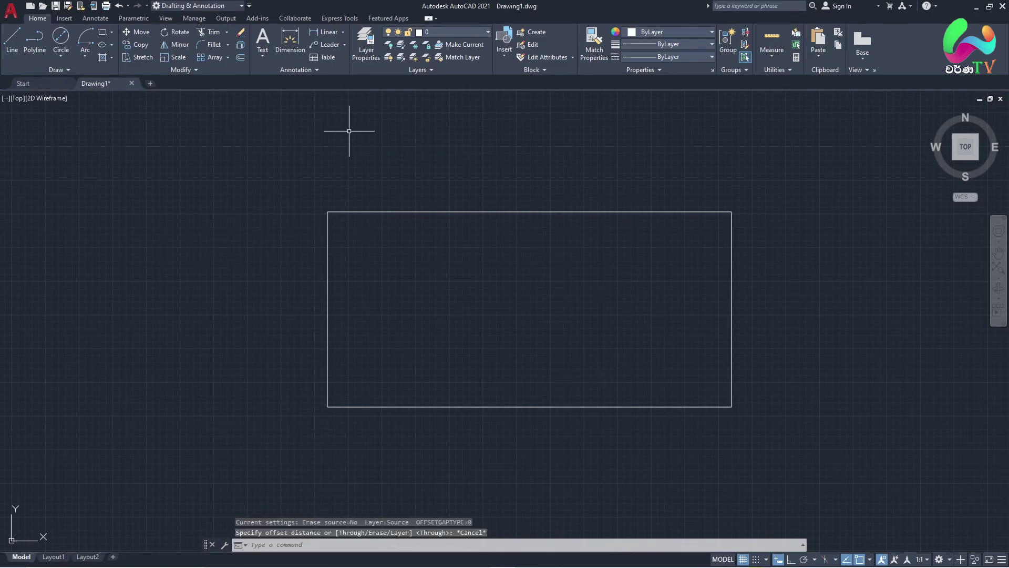
key("Escape")
type("o")
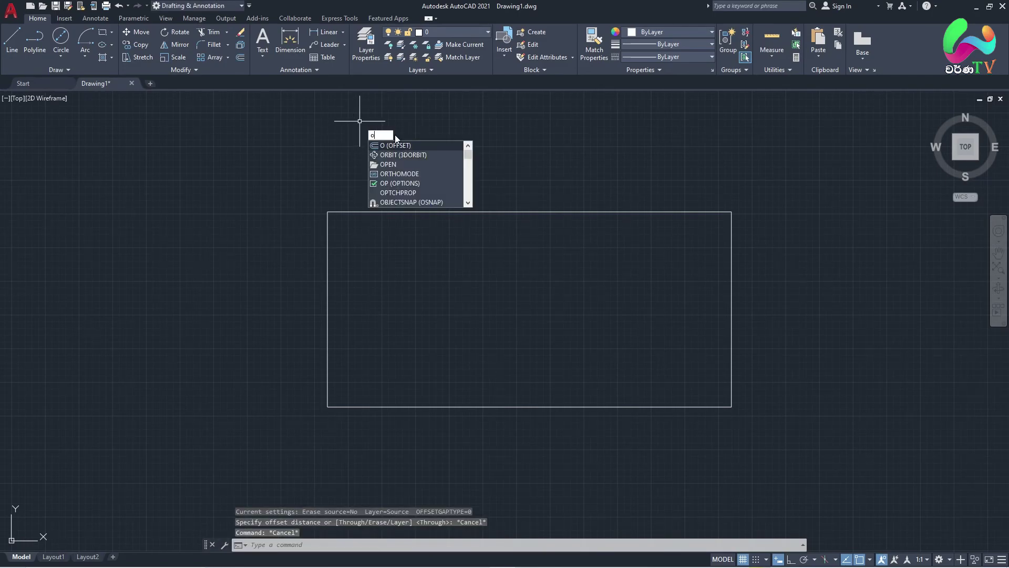
key("Return")
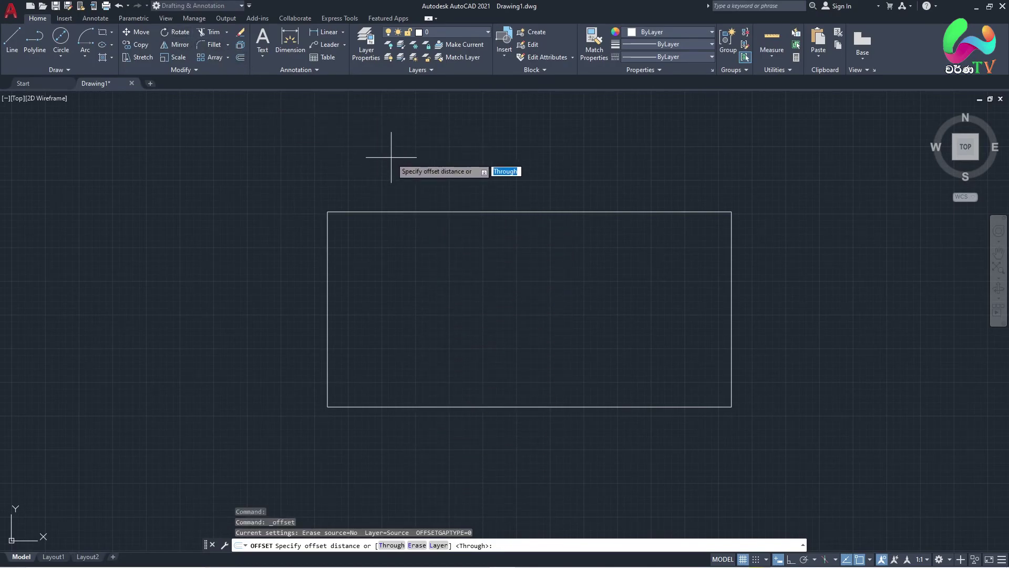
key("Return")
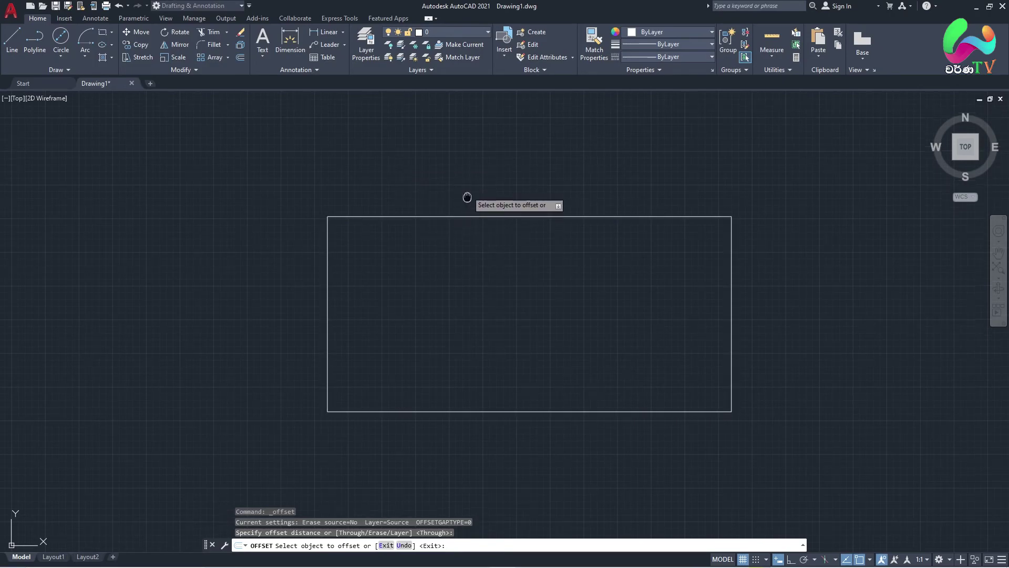
middle_click_drag(466, 197, 466, 218)
scroll(466, 219, "up", 2)
scroll(466, 195, "down", 2)
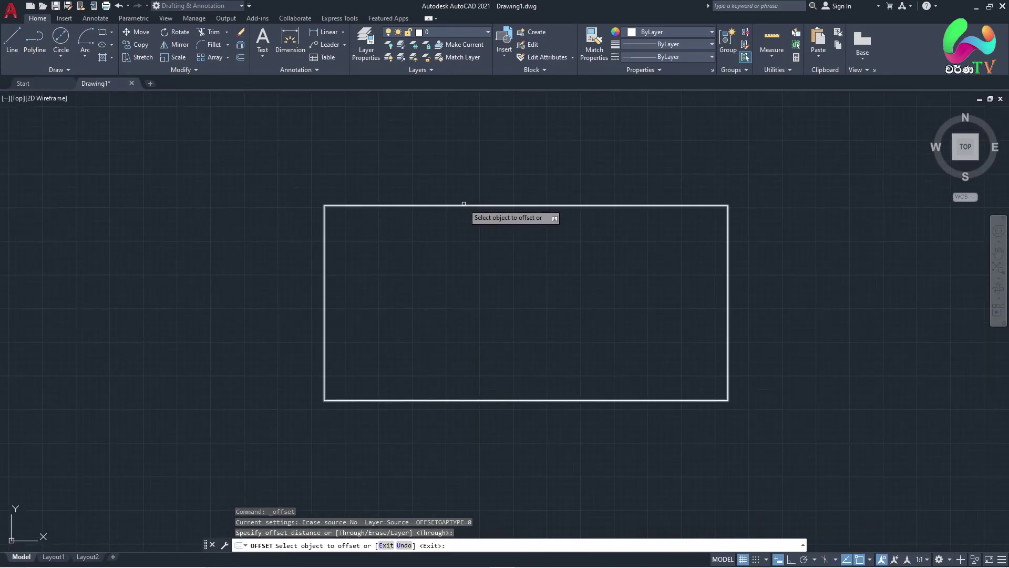
left_click(463, 205)
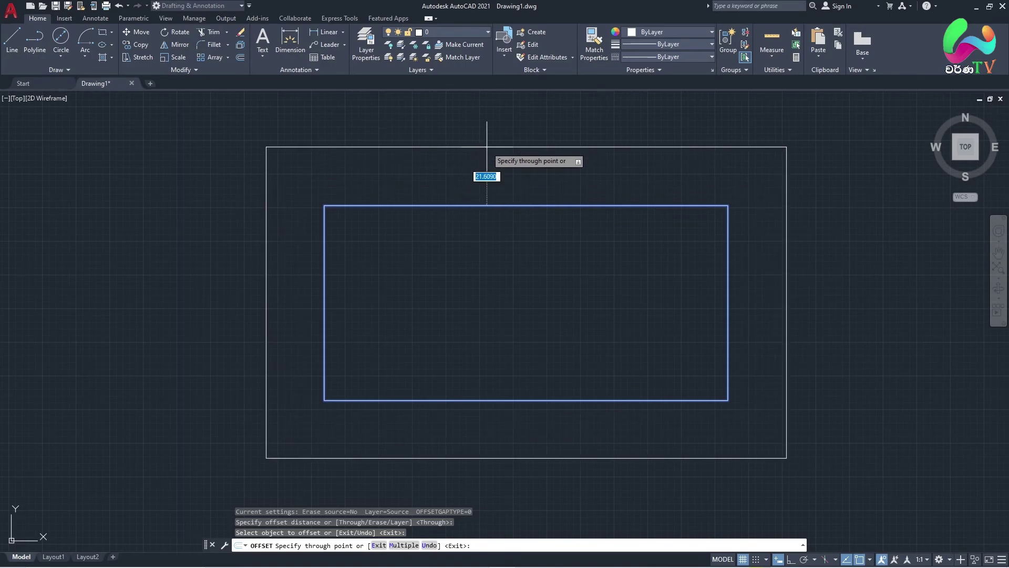
- Create the rectangle's copy 20 units outside it, then cancel the next pending offset
scroll(486, 148, "down", 2)
middle_click_drag(487, 148, 491, 200)
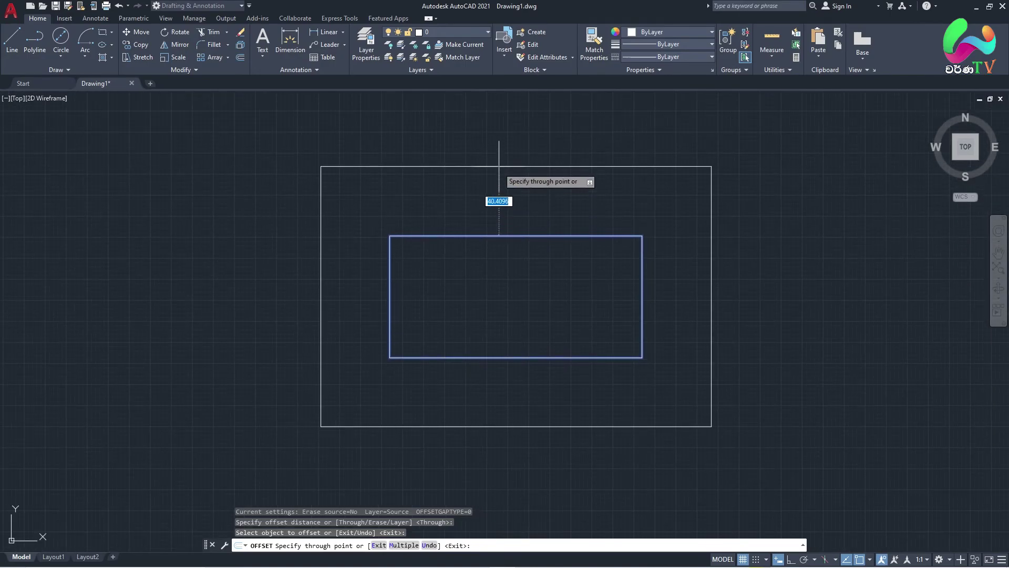
scroll(494, 220, "down", 2)
scroll(494, 232, "up", 2)
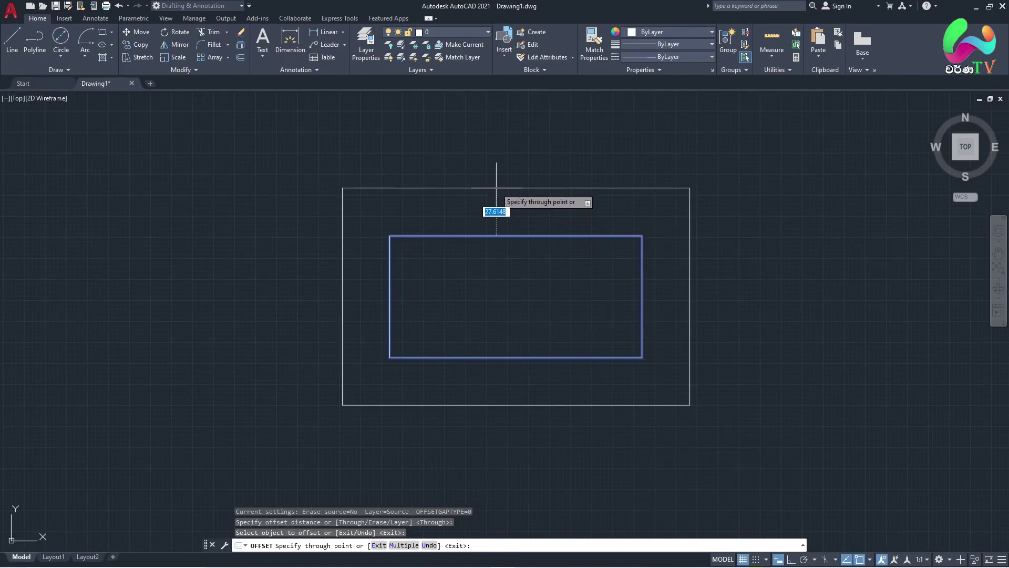
scroll(491, 227, "up", 2)
scroll(491, 229, "up", 2)
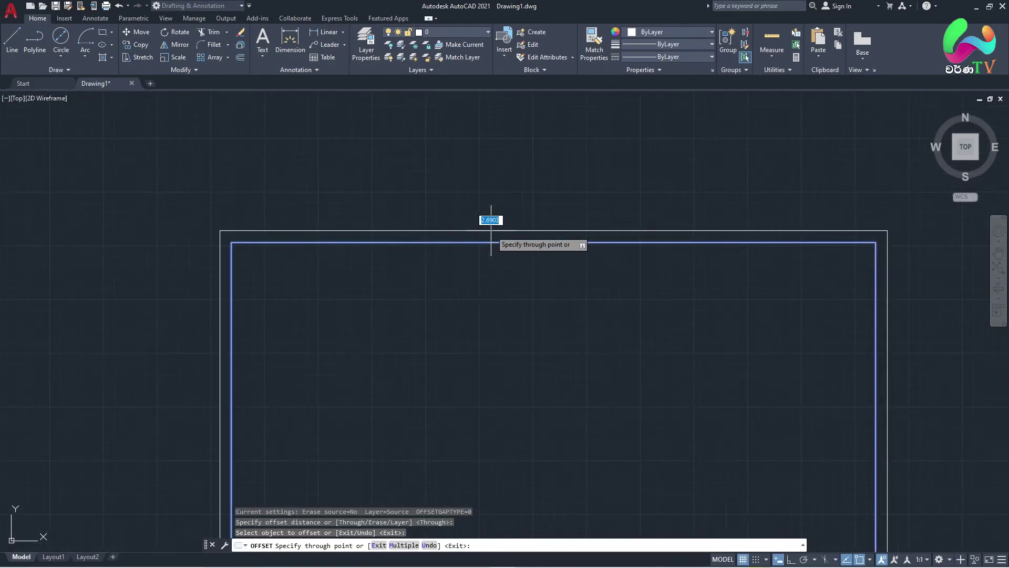
scroll(491, 230, "up", 2)
scroll(491, 226, "down", 3)
scroll(492, 200, "down", 3)
scroll(492, 182, "up", 2)
type("20")
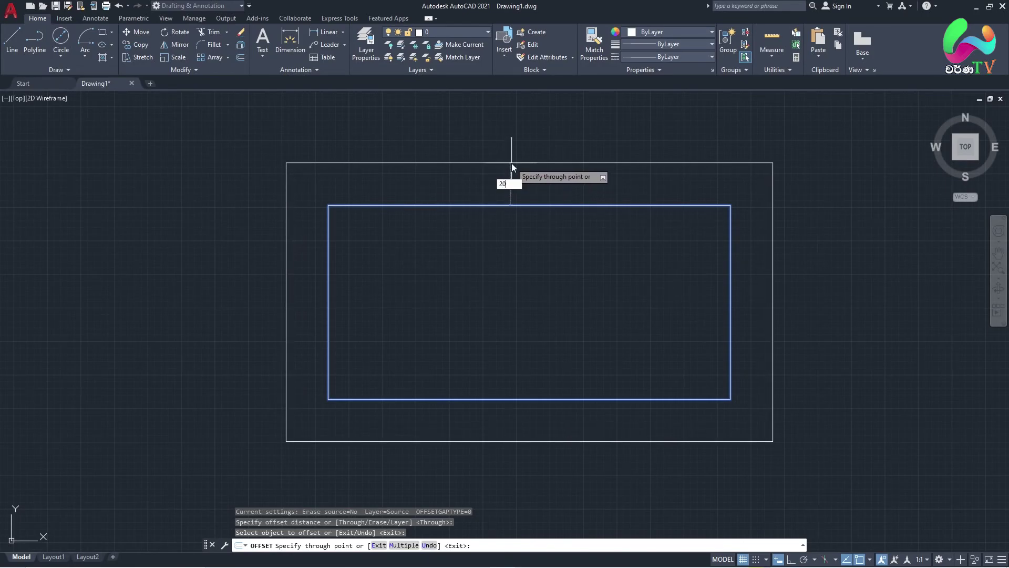
key("Return")
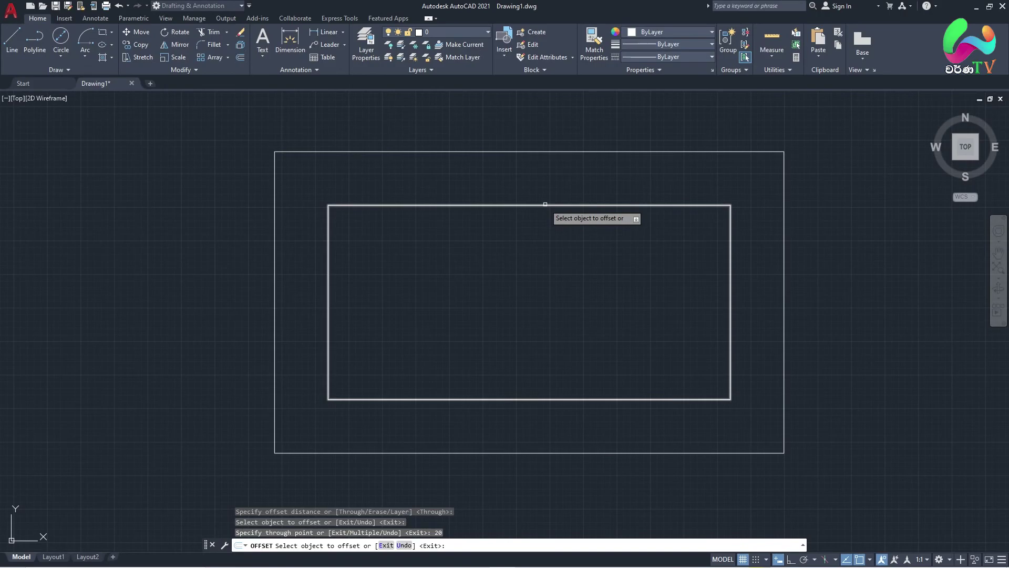
left_click(545, 204)
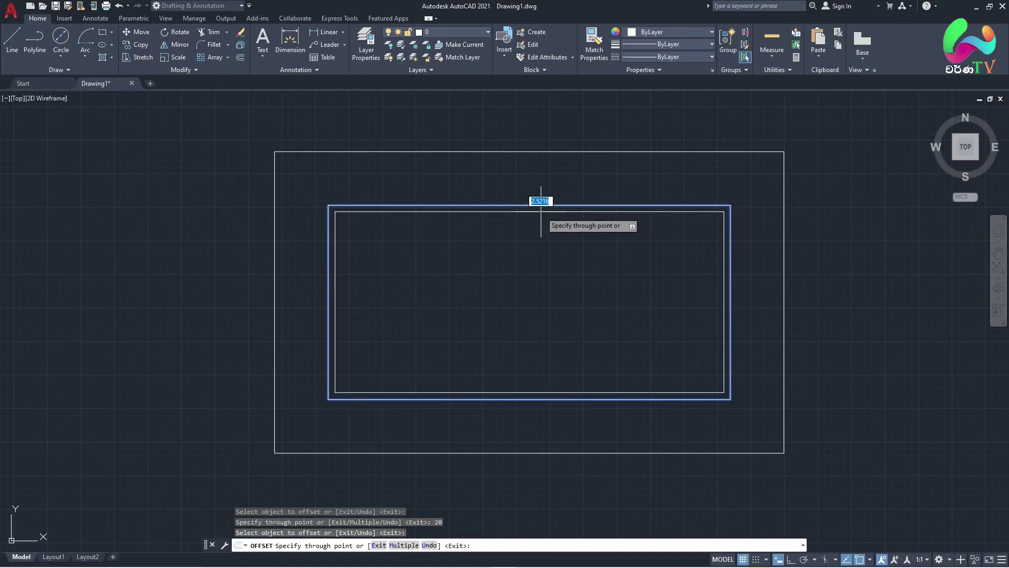
key("Escape")
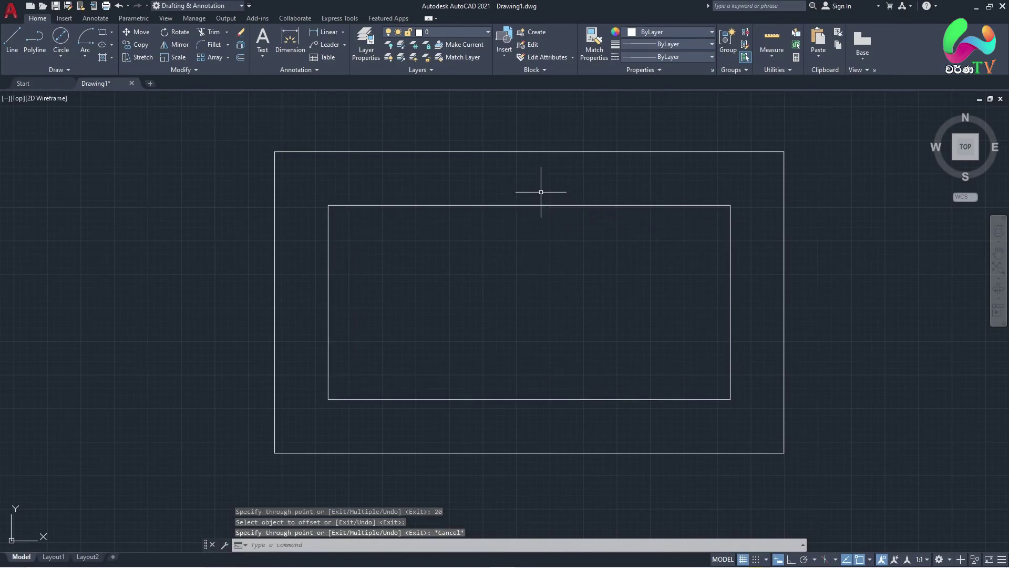
right_click(542, 195)
- Repeat OFFSET on the original rectangle to make a copy 20 units inside it
left_click(570, 216)
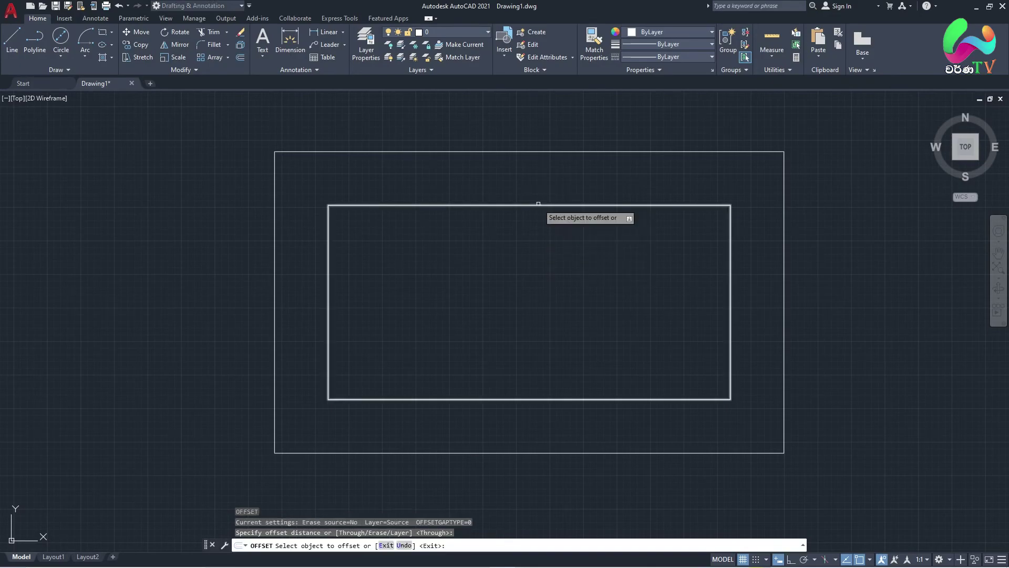
left_click(538, 205)
type("20")
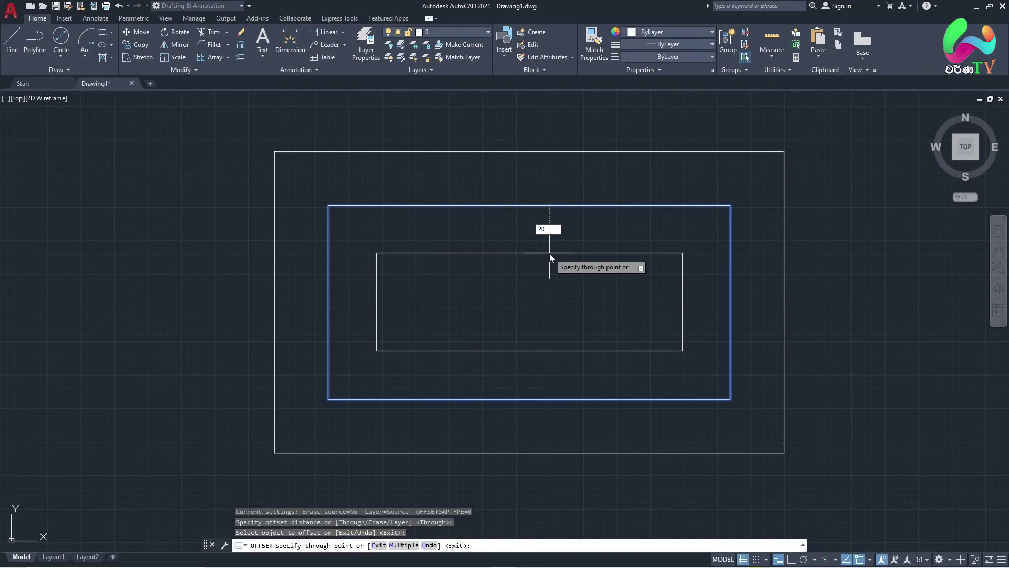
key("Return")
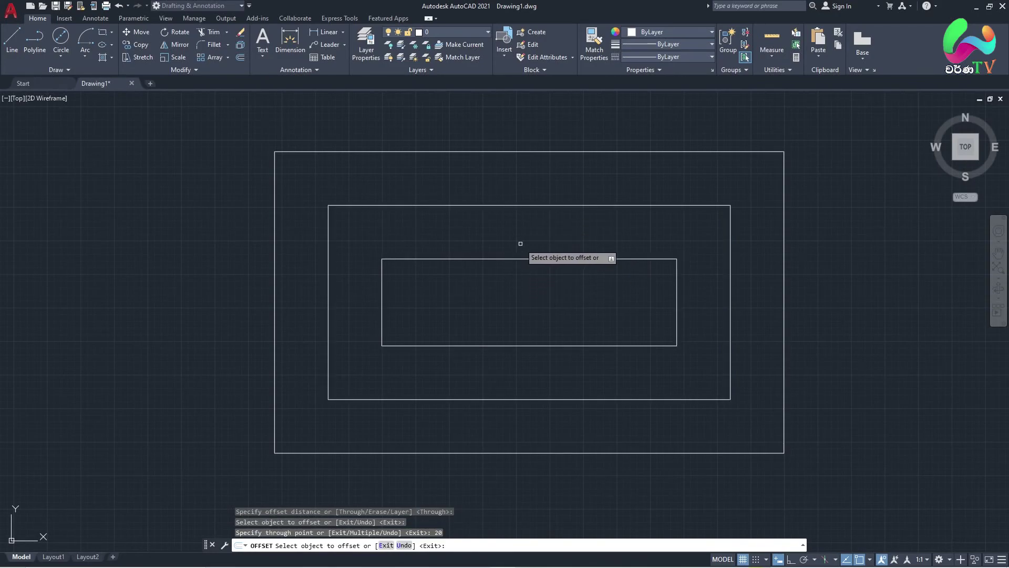
key("Return")
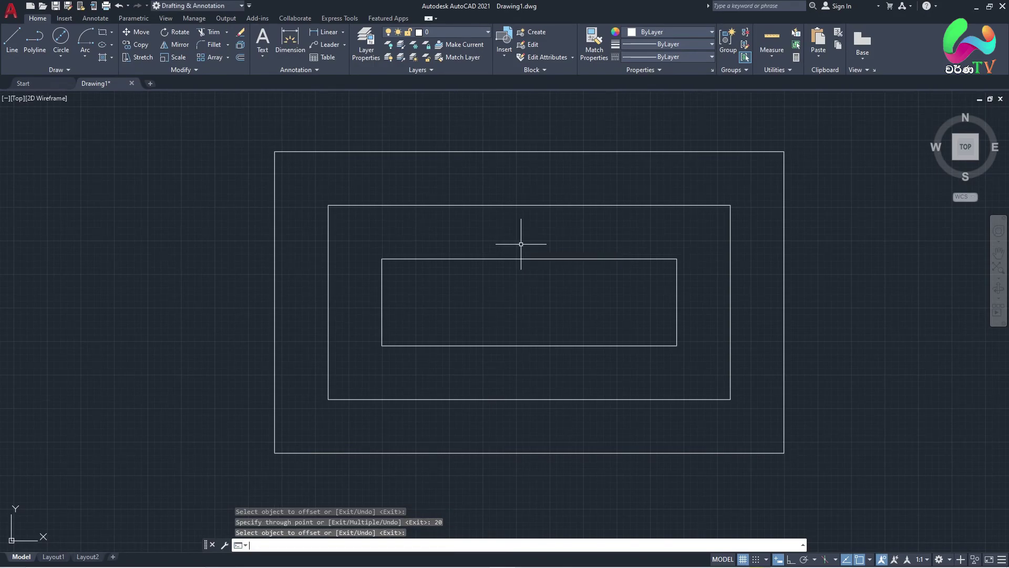
key("F3")
key("F3")
scroll(474, 248, "down", 4)
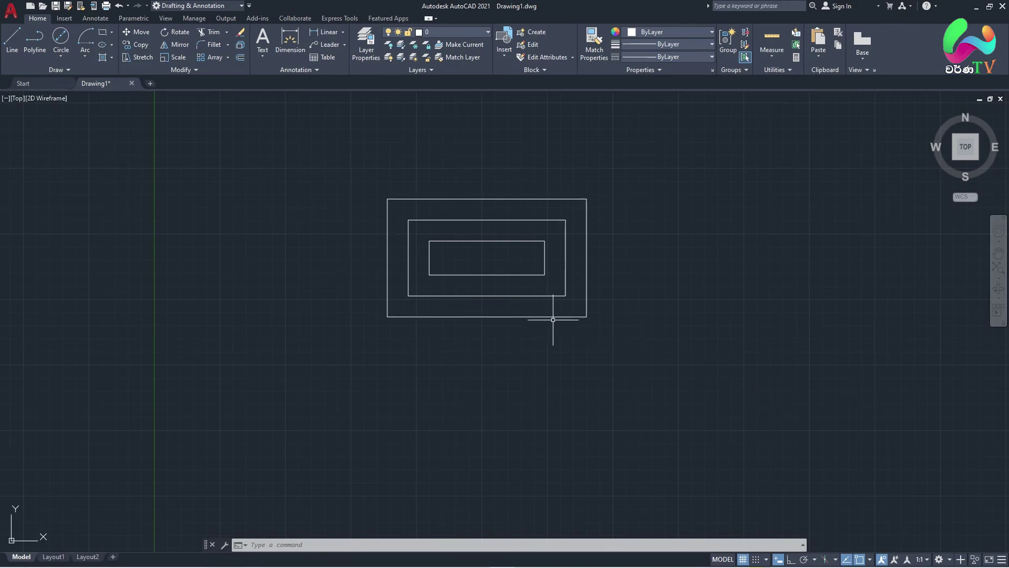
middle_click_drag(553, 320, 528, 311)
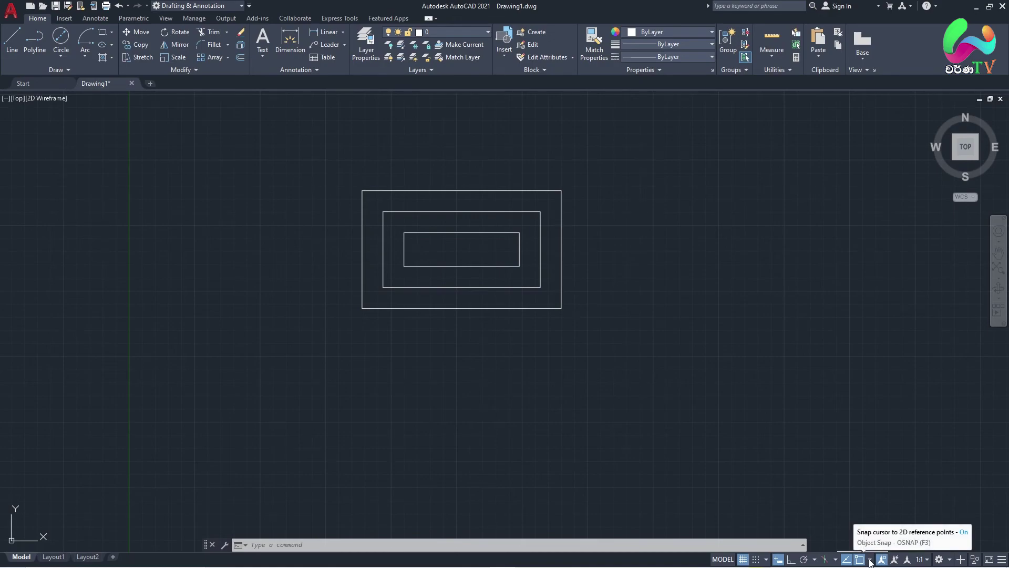
left_click(871, 560)
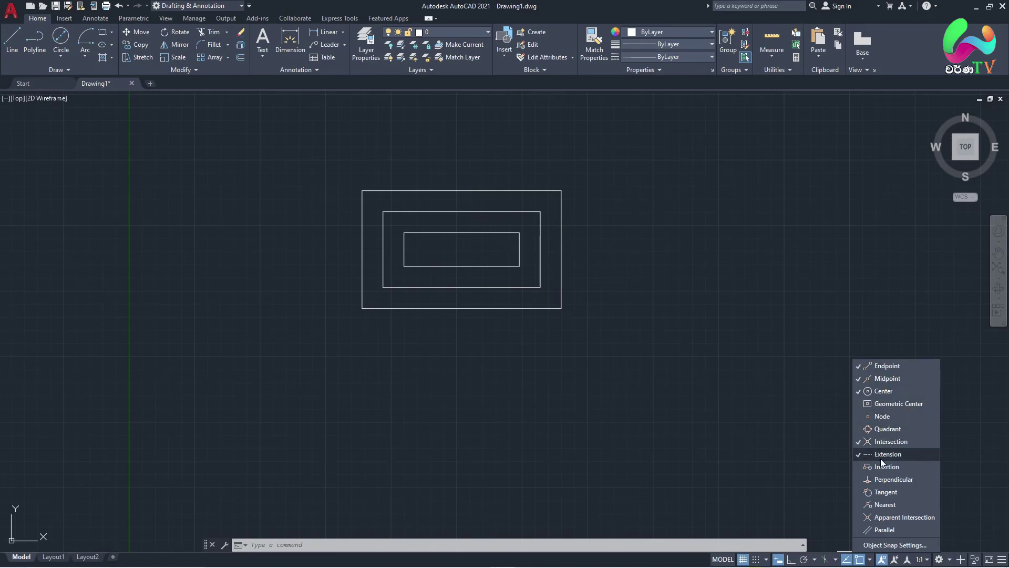
- Draw a four-segment line chain through the outer rectangle's bottom-left and top-right corners
left_click(622, 212)
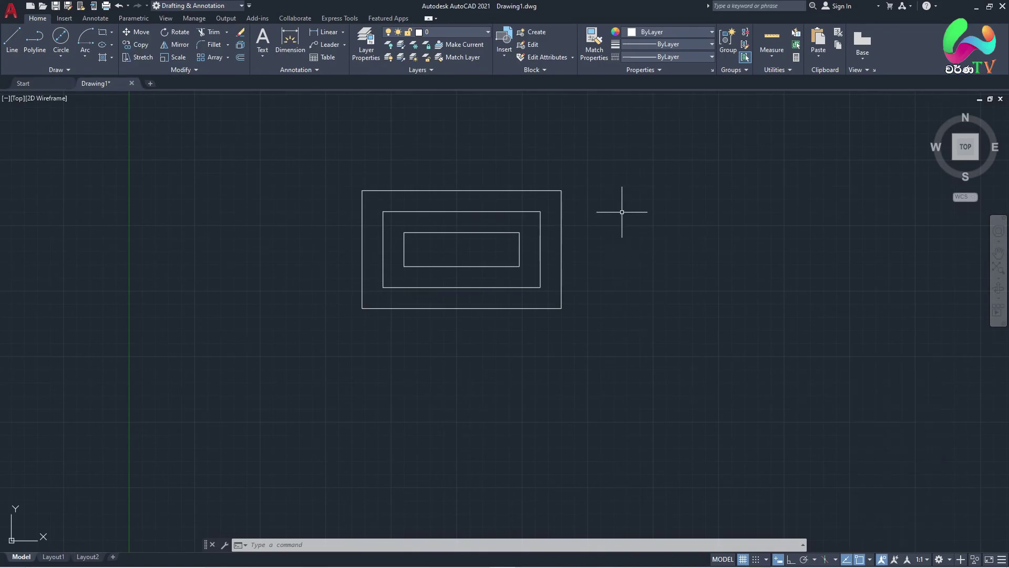
type("l")
key("Return")
left_click(682, 178)
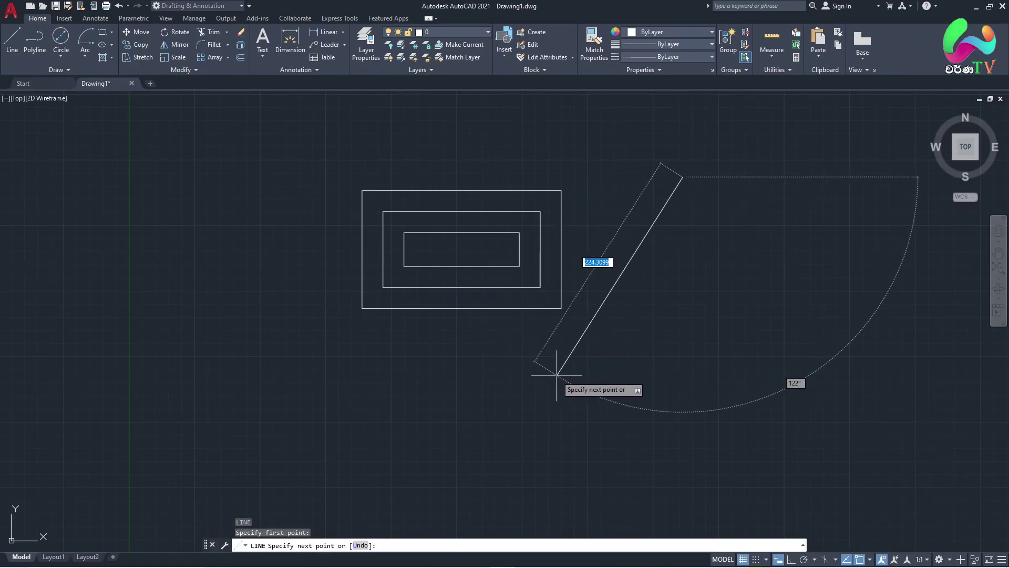
left_click(561, 375)
left_click(363, 309)
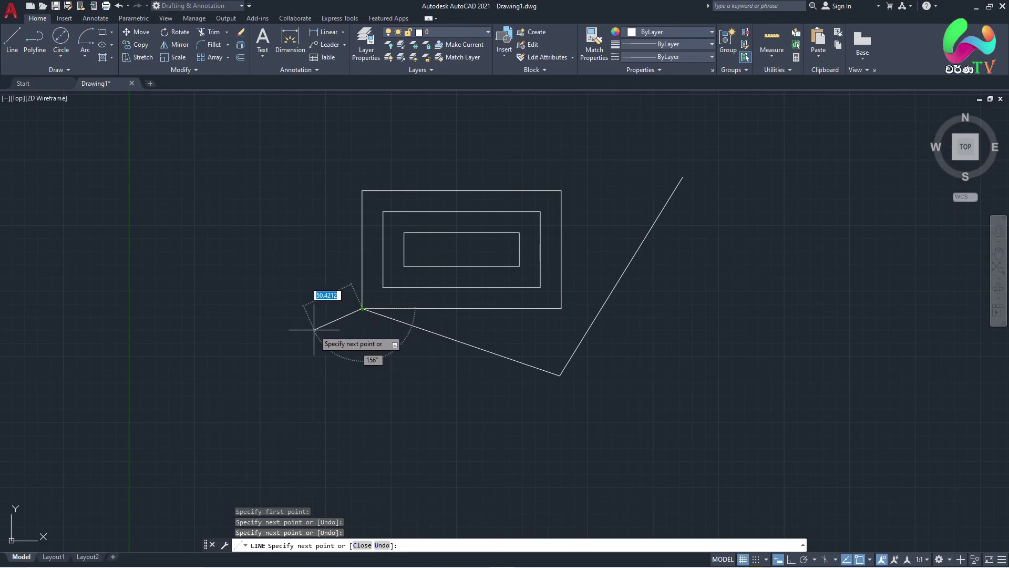
left_click(473, 446)
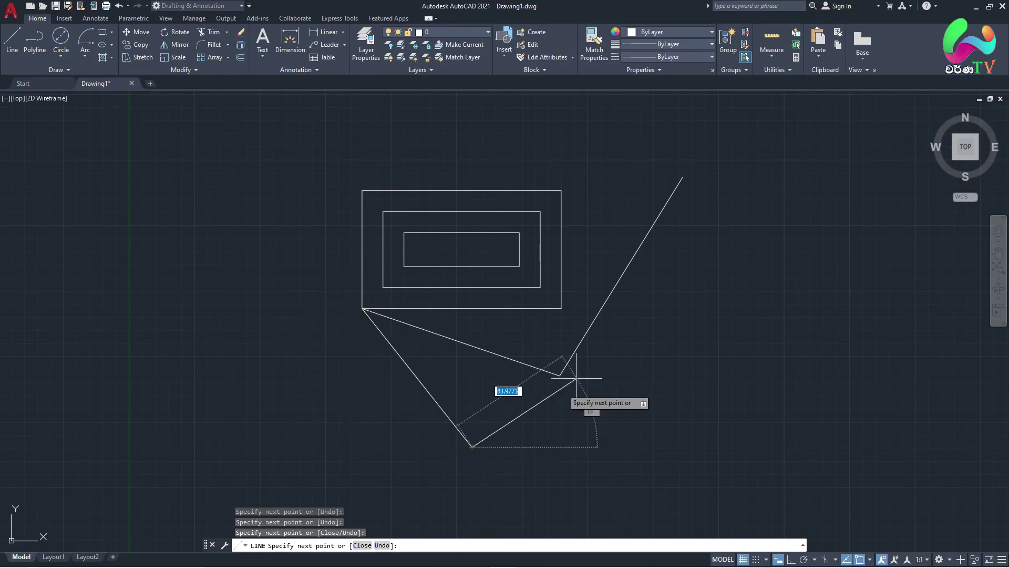
left_click(562, 191)
key("Return")
scroll(651, 333, "down", 4)
scroll(617, 342, "up", 3)
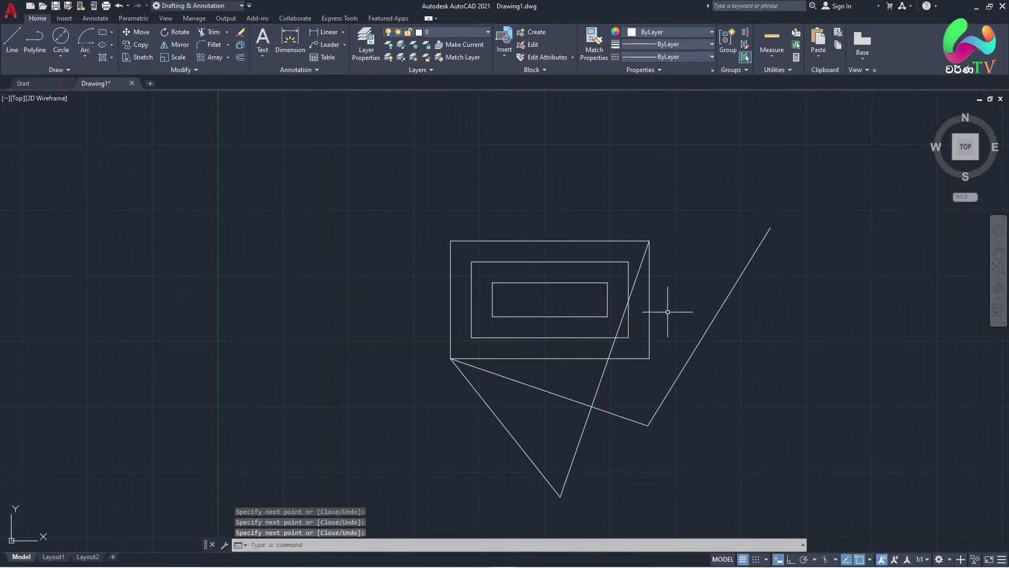
scroll(667, 309, "up", 1)
middle_click_drag(657, 388, 640, 349)
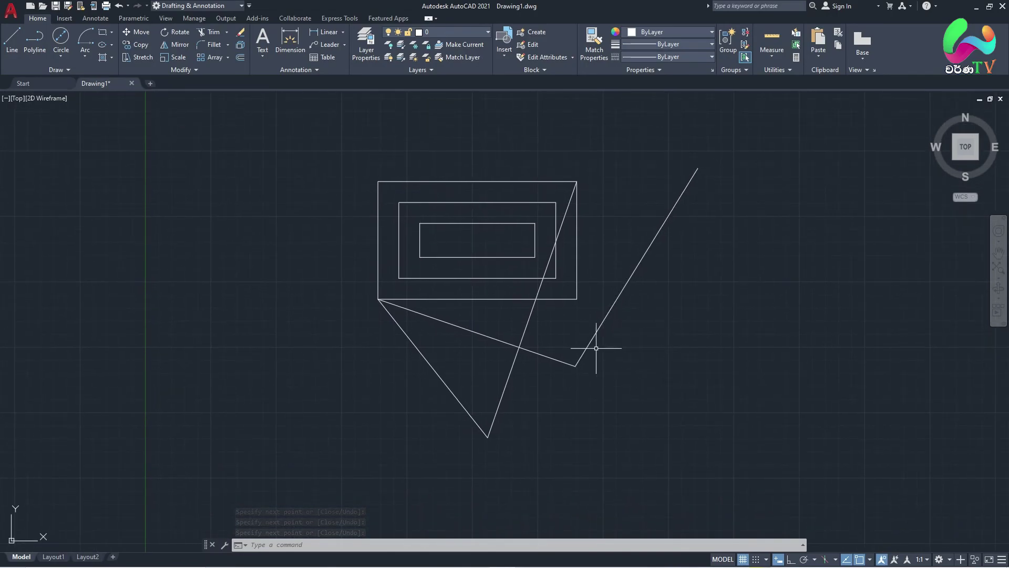
- Start a new line and review the object snap modes list without changing it
left_click(17, 35)
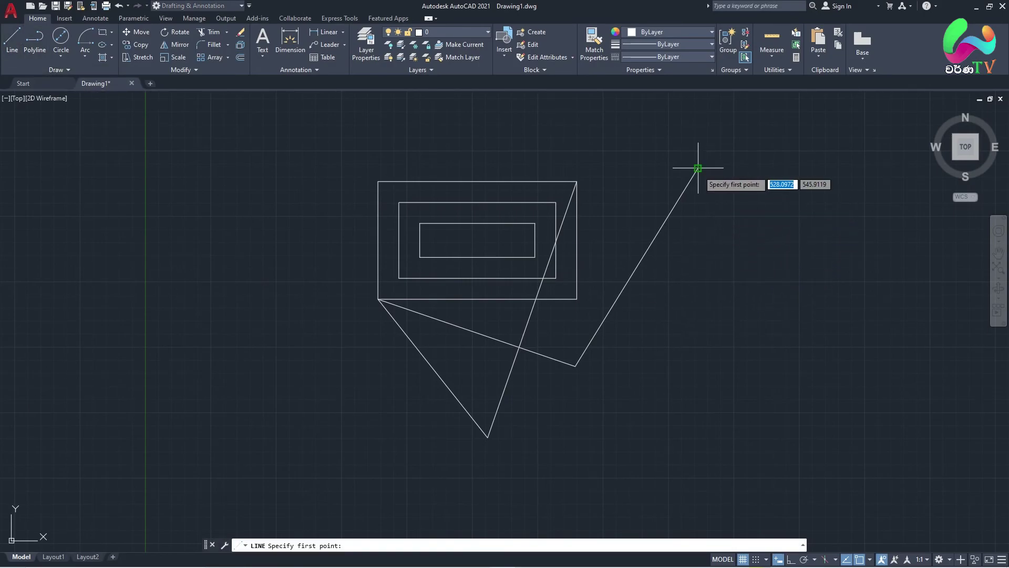
scroll(698, 169, "up", 2)
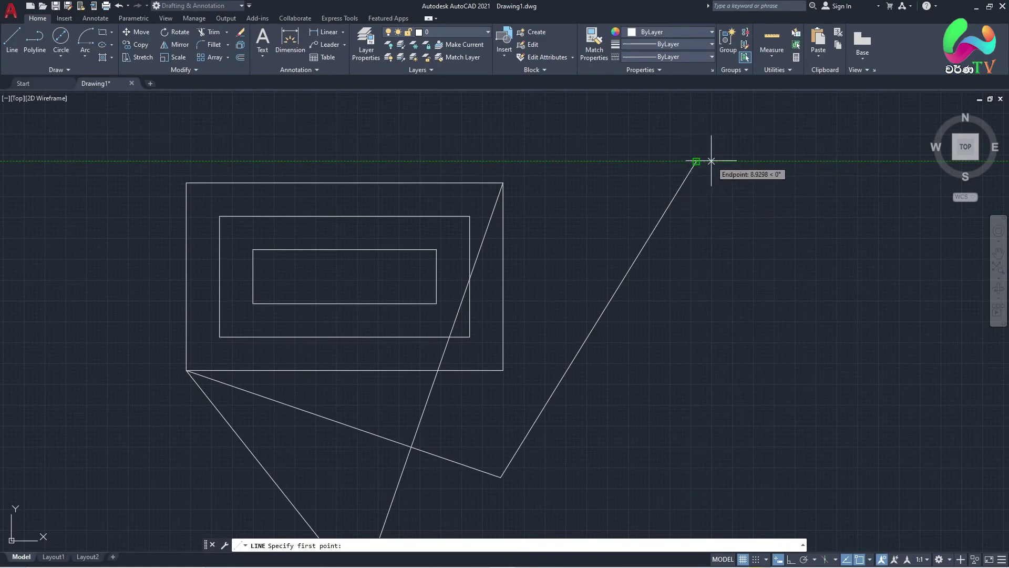
left_click(871, 559)
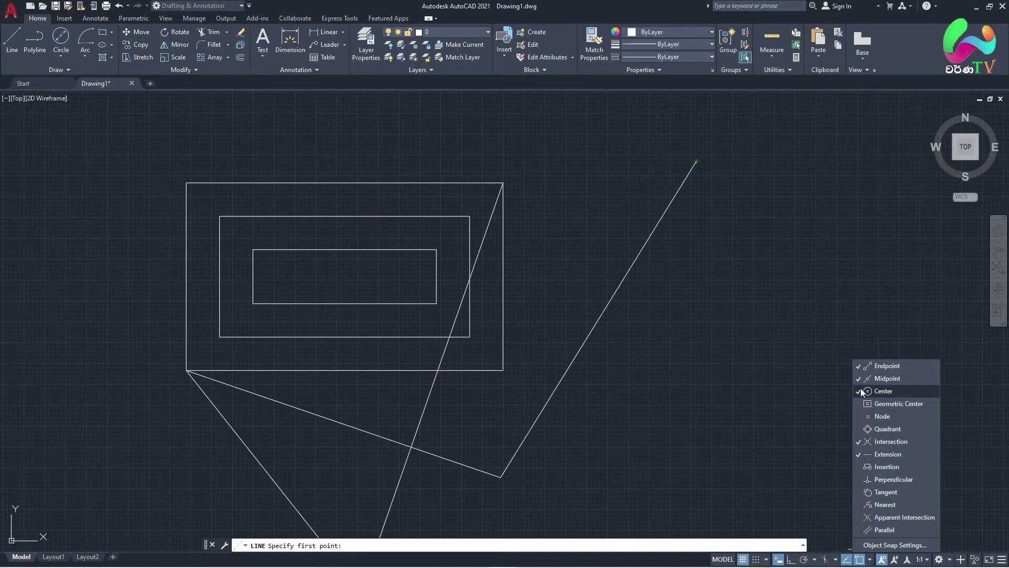
left_click(613, 7)
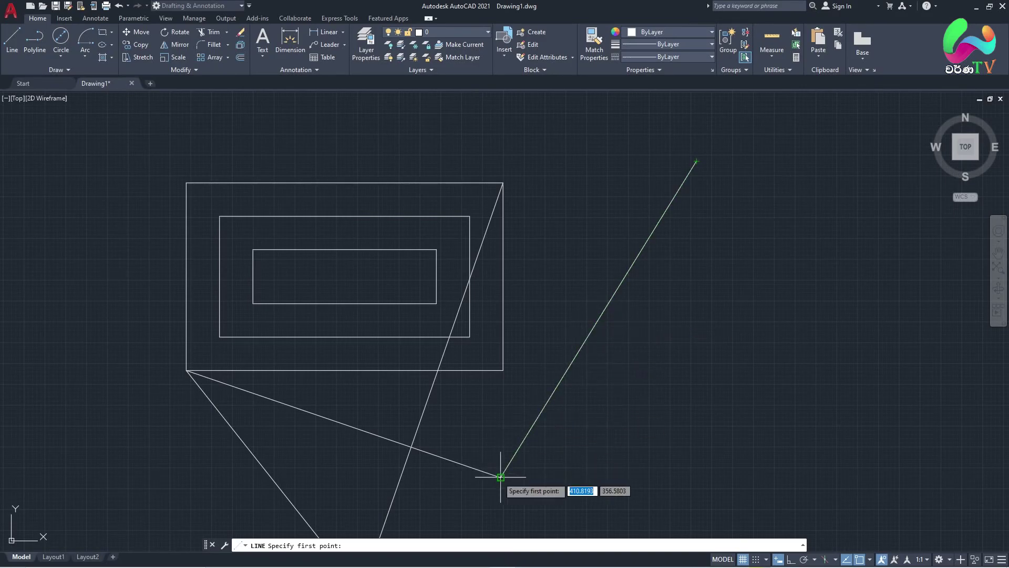
scroll(266, 367, "down", 3)
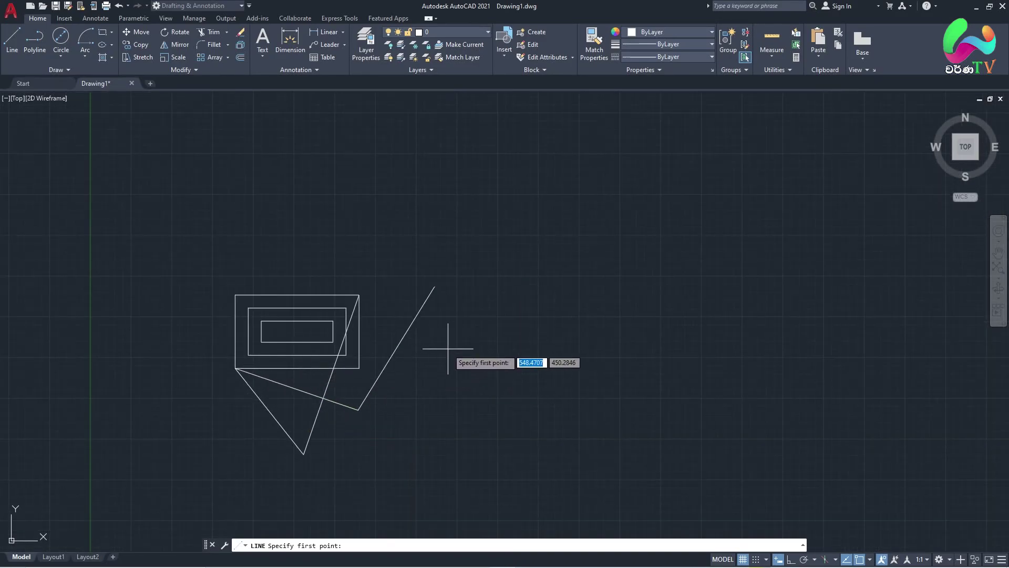
- Draw a small circle above the rectangles using the Diameter option
scroll(281, 265, "up", 4)
left_click(64, 44)
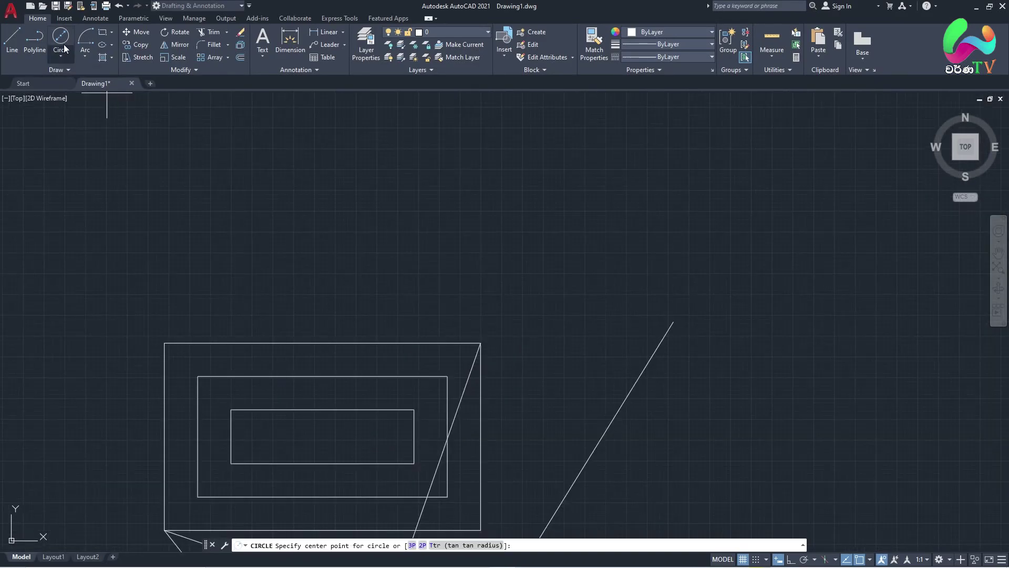
left_click(408, 257)
type("d")
key("Return")
left_click(483, 261)
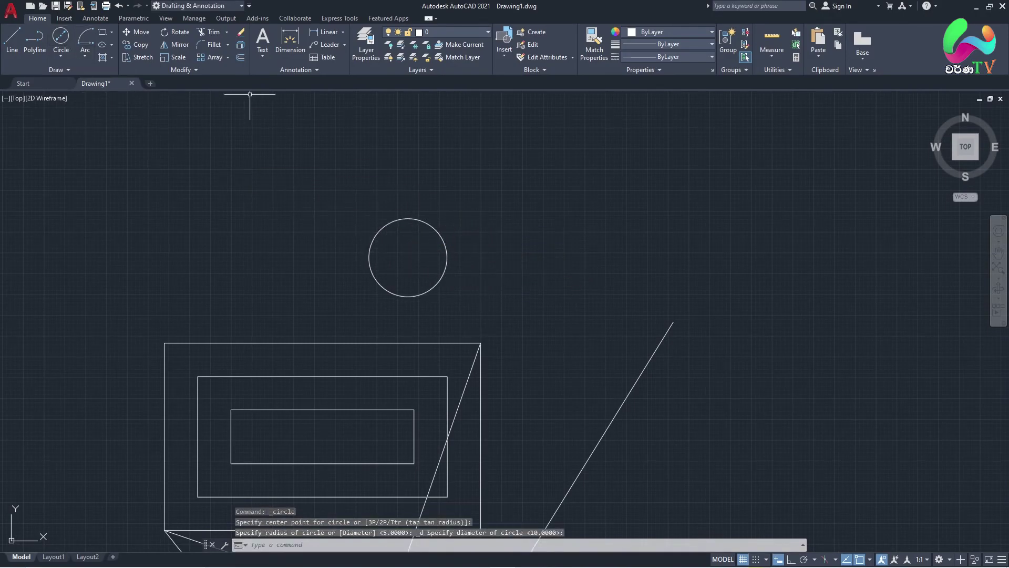
- Add two larger overlapping circles beside the small one by centre and radius
key("Return")
left_click(505, 263)
left_click(599, 242)
key("Return")
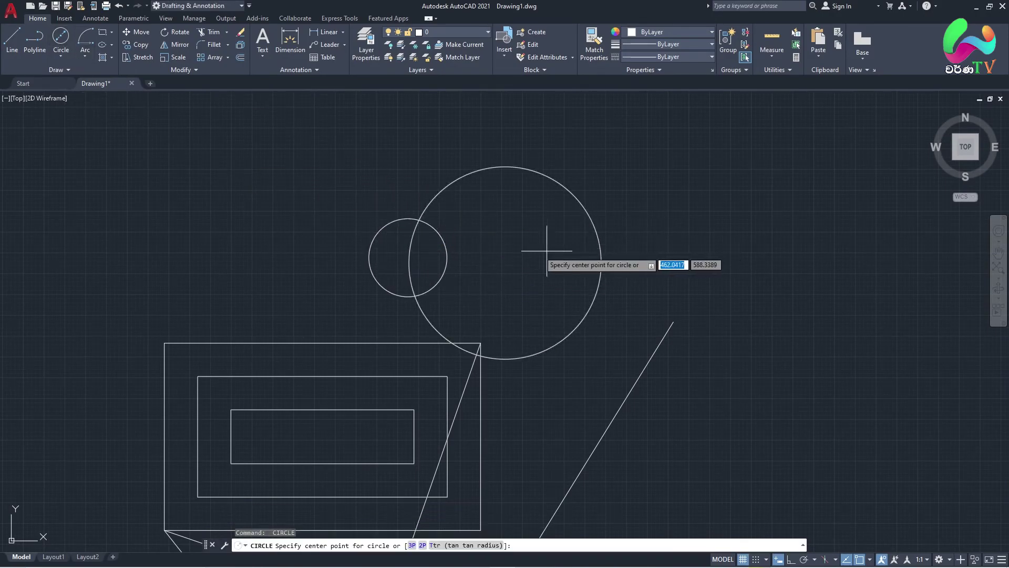
left_click(517, 231)
left_click(537, 125)
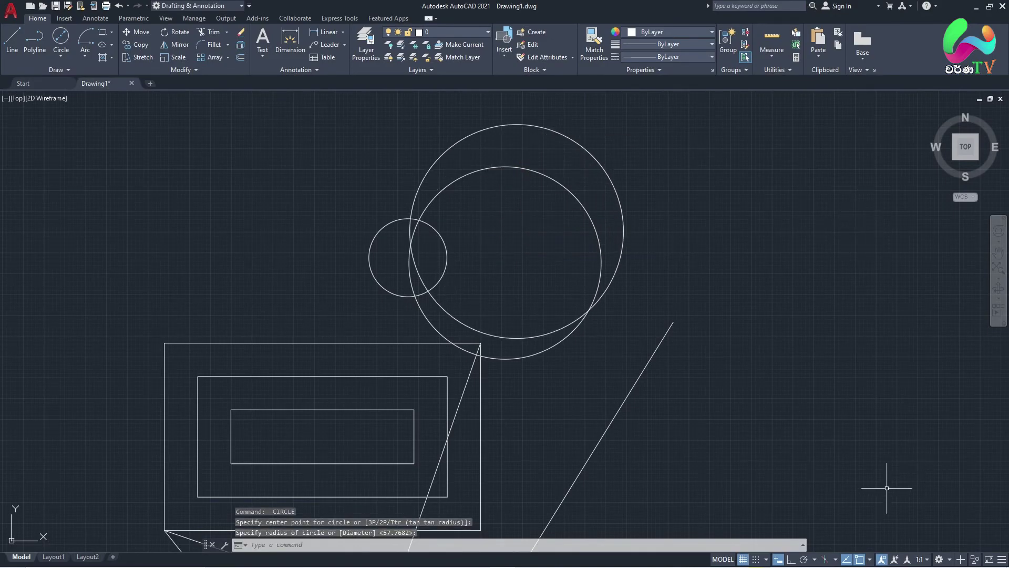
left_click(870, 560)
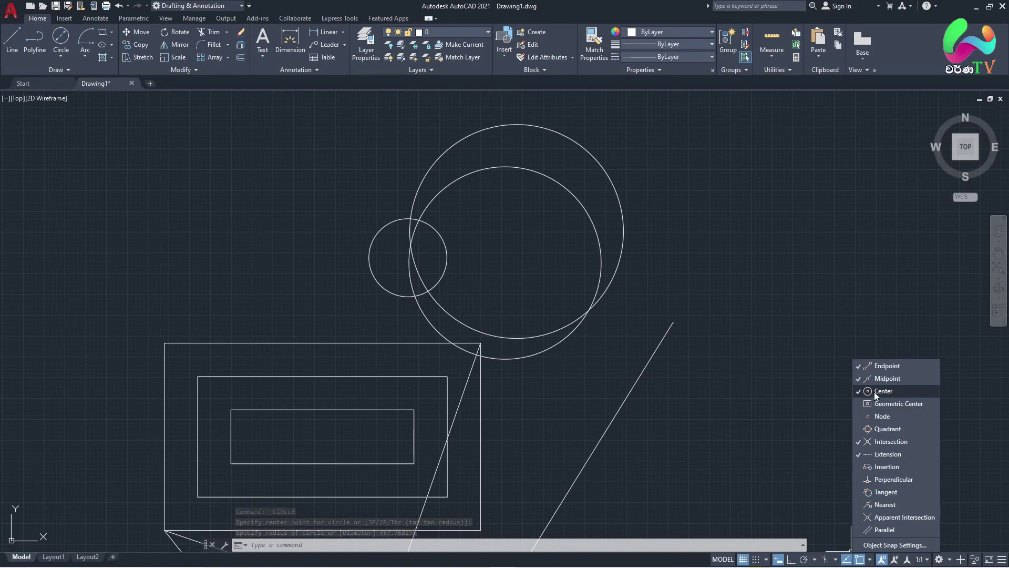
left_click(772, 279)
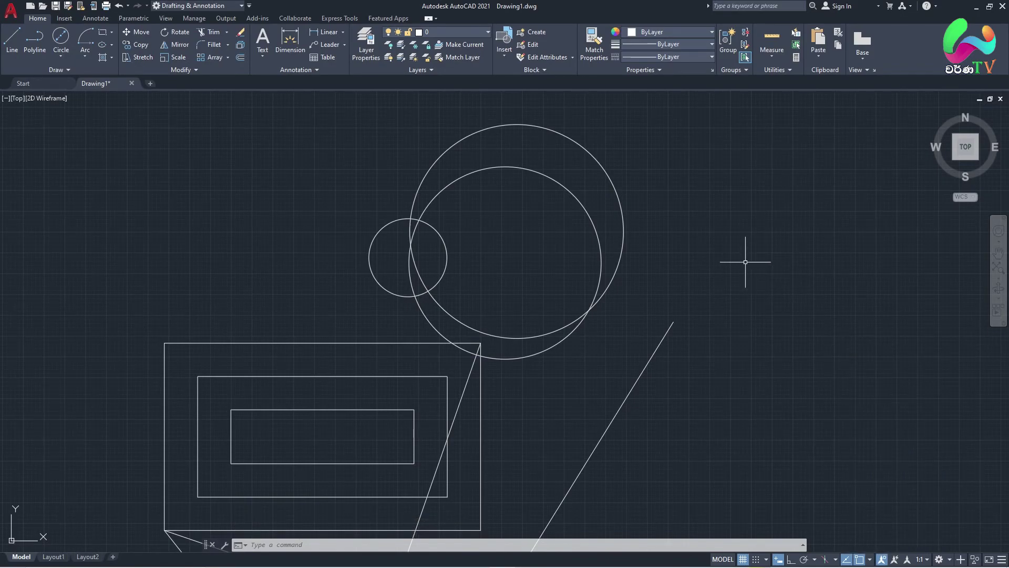
type("l")
key("Return")
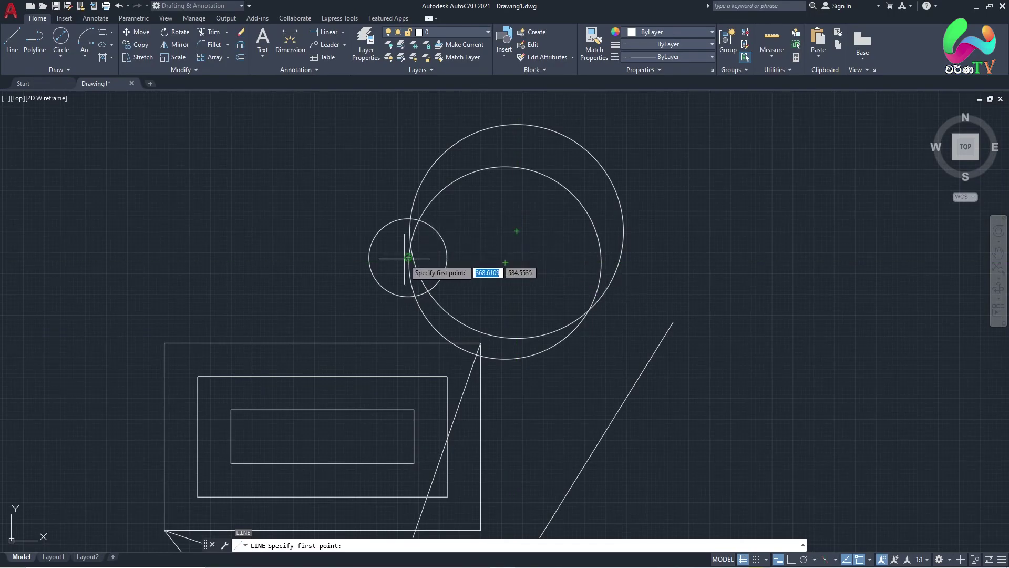
scroll(408, 258, "up", 4)
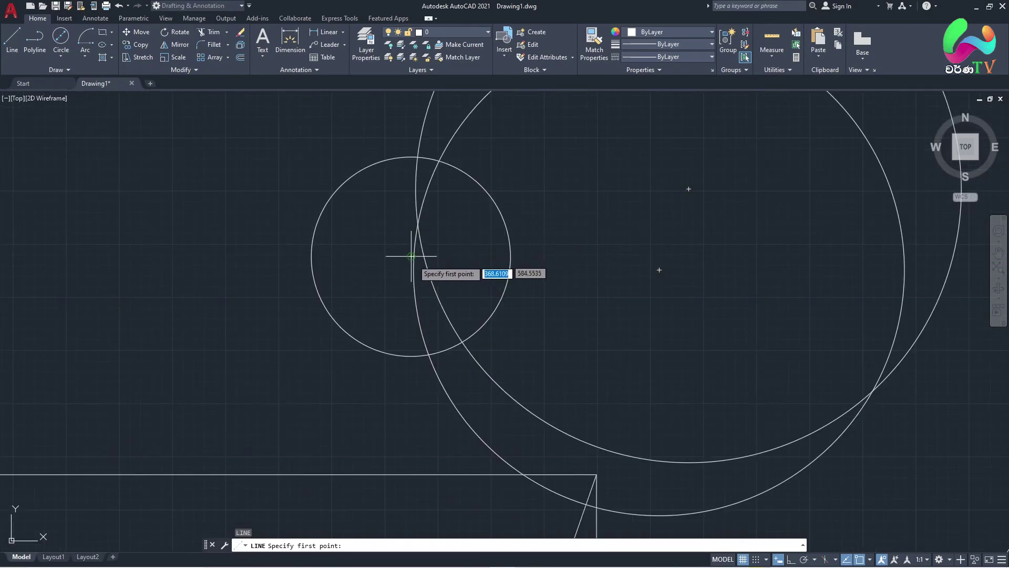
scroll(415, 266, "down", 4)
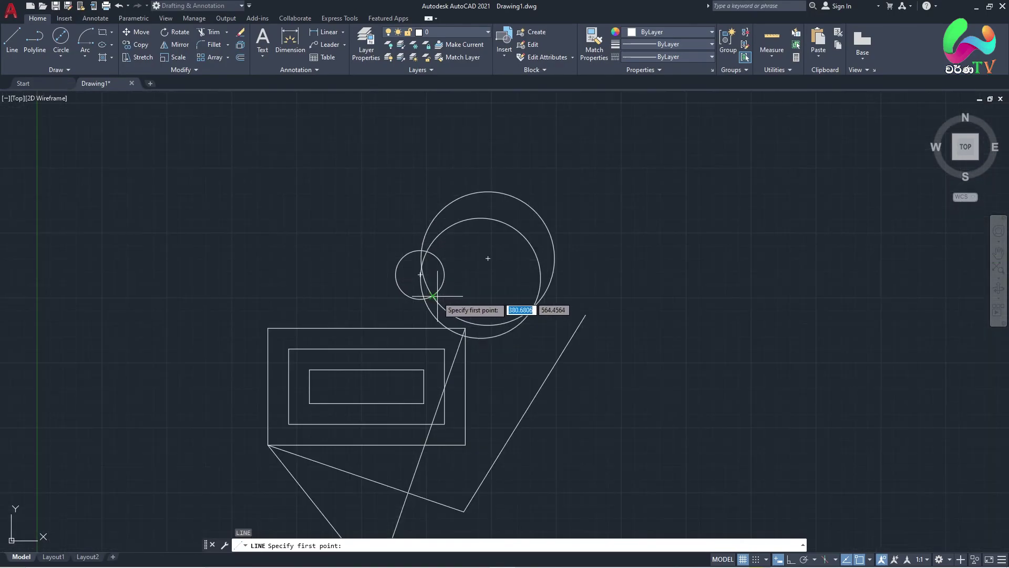
left_click(860, 560)
left_click(861, 561)
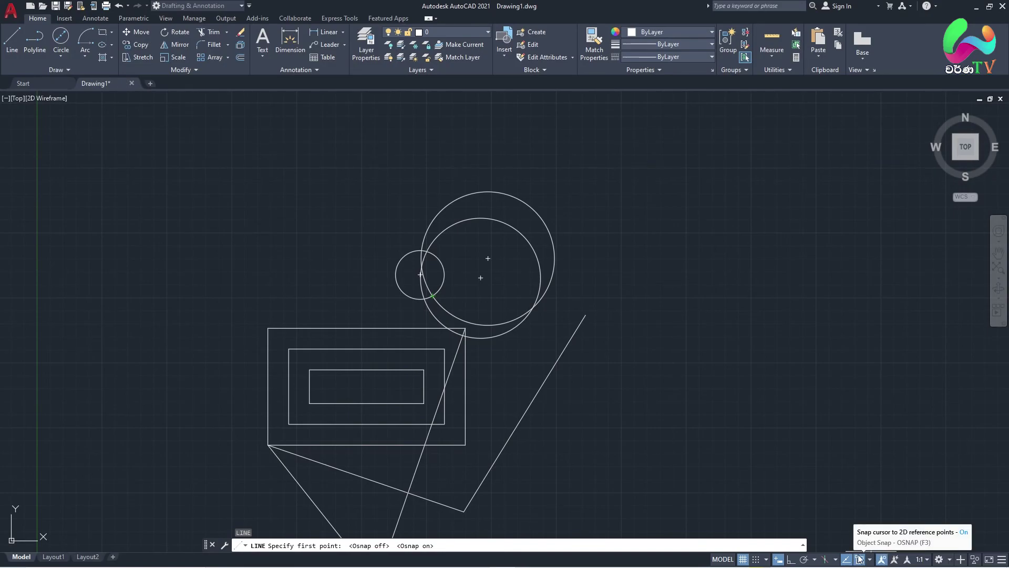
left_click(860, 559)
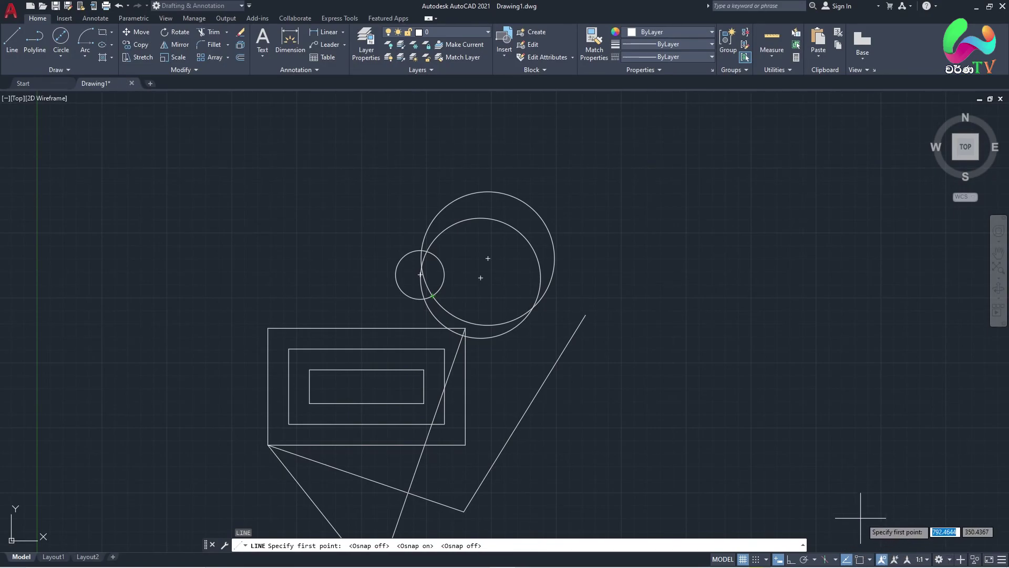
scroll(489, 265, "up", 4)
key("Escape")
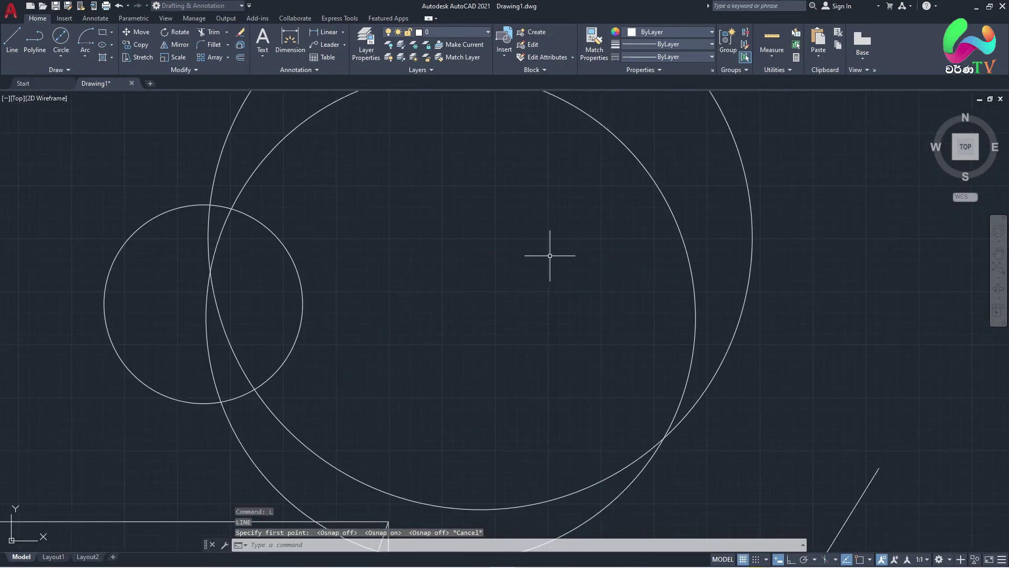
scroll(552, 255, "down", 4)
scroll(527, 248, "up", 4)
scroll(490, 275, "down", 4)
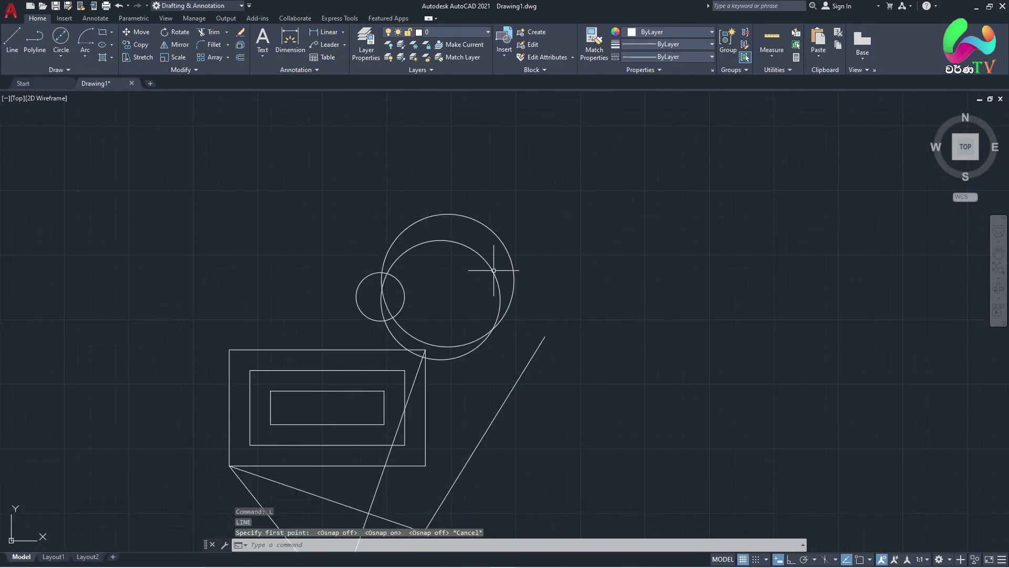
scroll(439, 284, "up", 4)
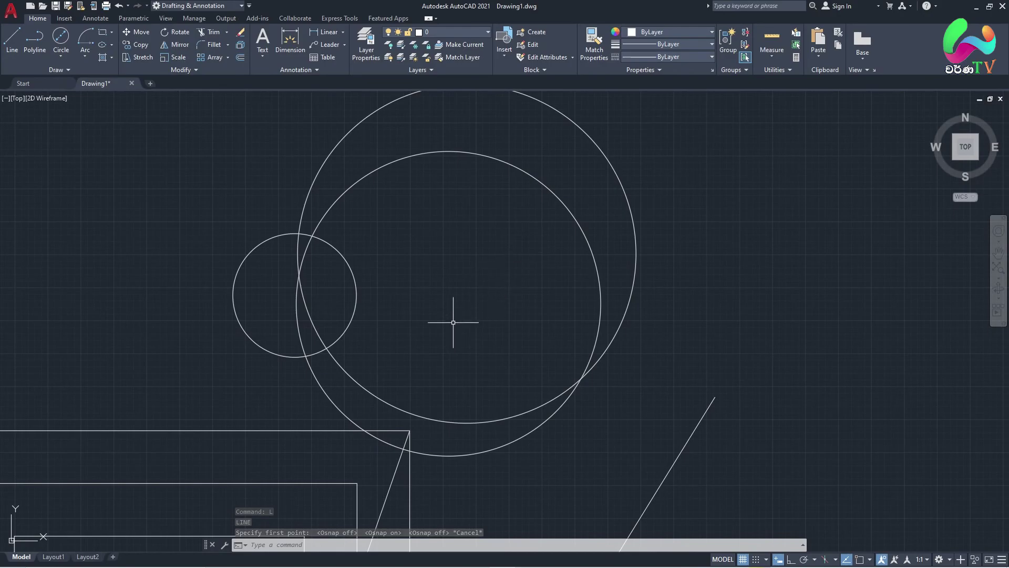
scroll(487, 260, "down", 2)
scroll(592, 194, "down", 4)
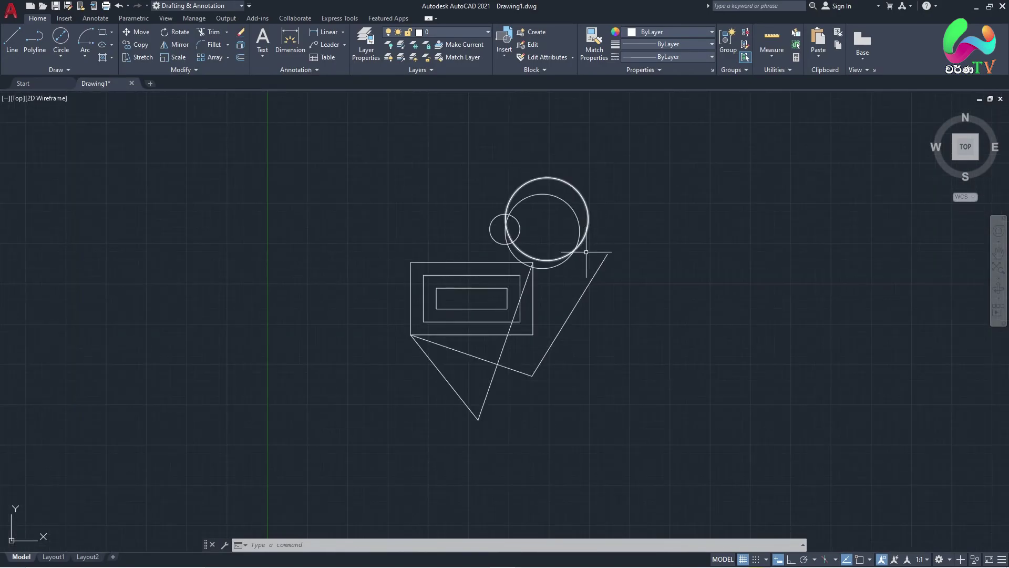
scroll(595, 271, "up", 4)
scroll(609, 247, "down", 4)
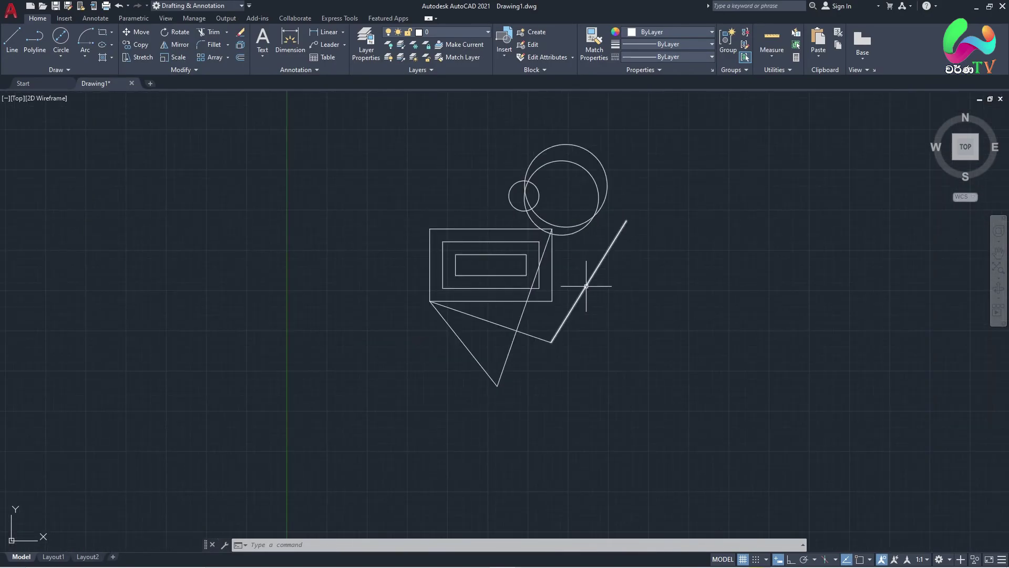
scroll(589, 282, "up", 4)
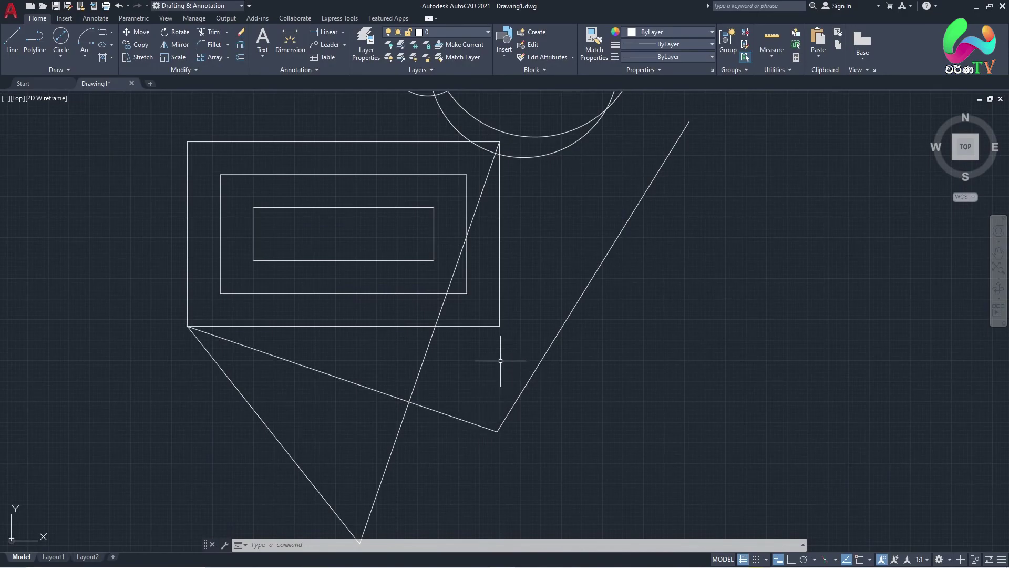
scroll(500, 361, "down", 2)
scroll(491, 356, "down", 2)
left_click(860, 560)
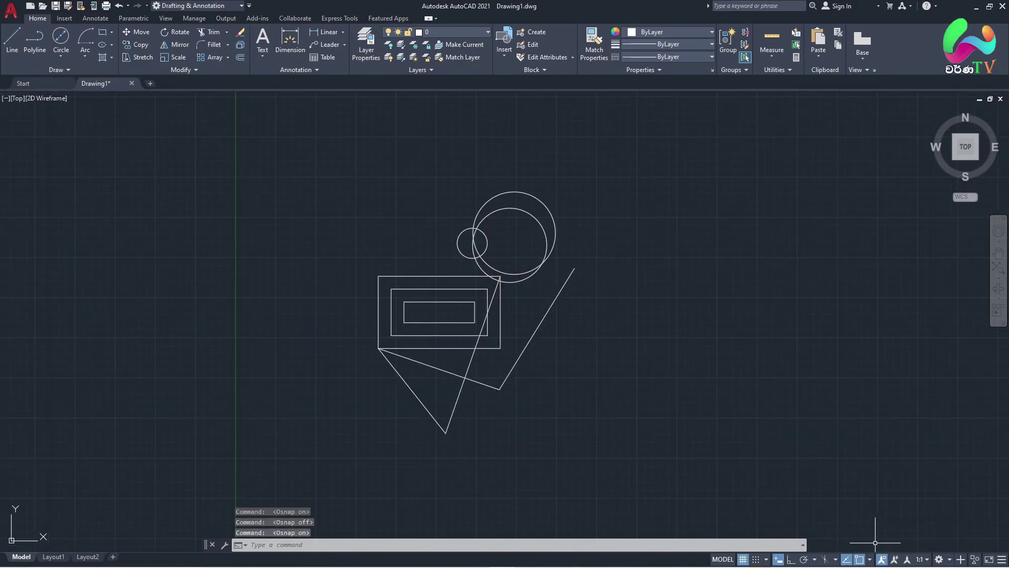
- Draw a closed line triangle from the diagonal line's upper end, right of the rectangles
type("l")
key("Return")
scroll(523, 229, "up", 5)
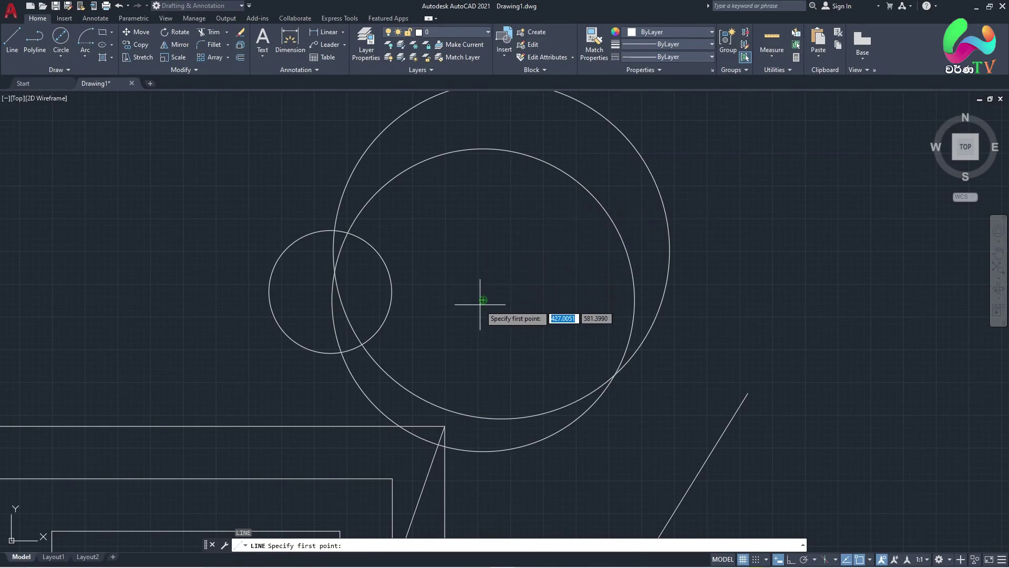
scroll(483, 300, "down", 3)
scroll(653, 361, "down", 2)
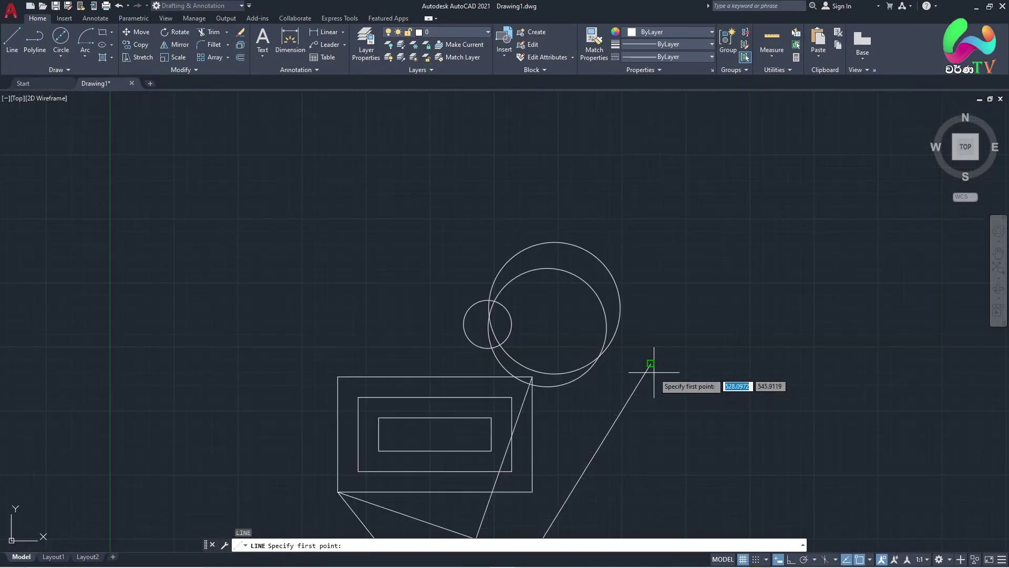
scroll(653, 356, "down", 4)
scroll(638, 384, "up", 10)
scroll(601, 289, "down", 4)
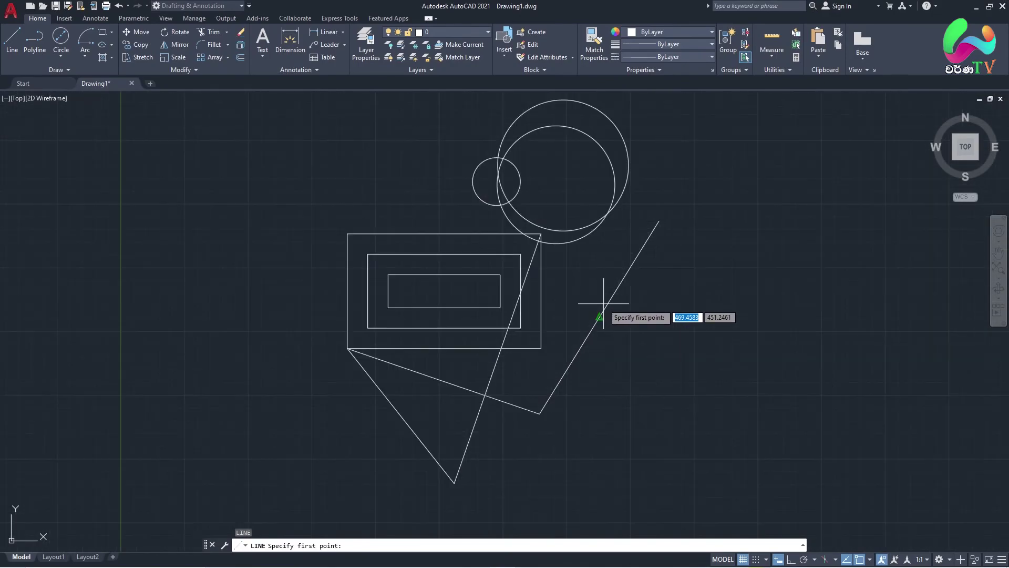
left_click(659, 220)
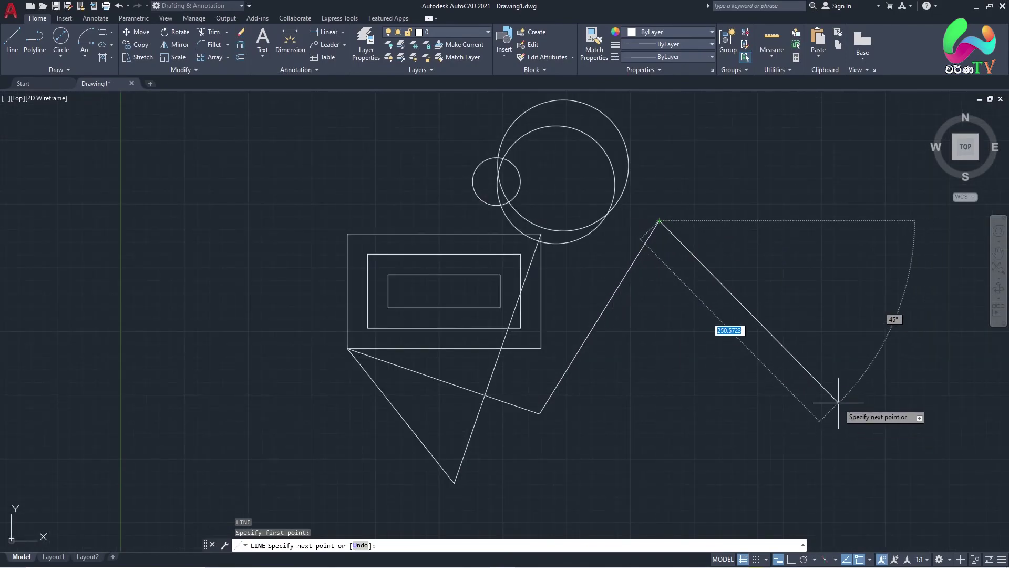
left_click(838, 401)
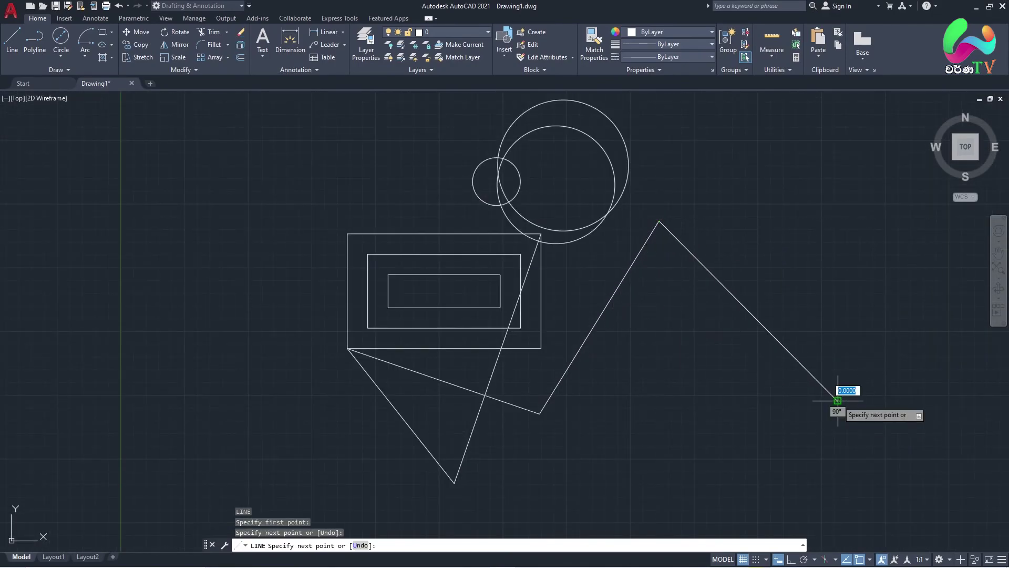
left_click(540, 414)
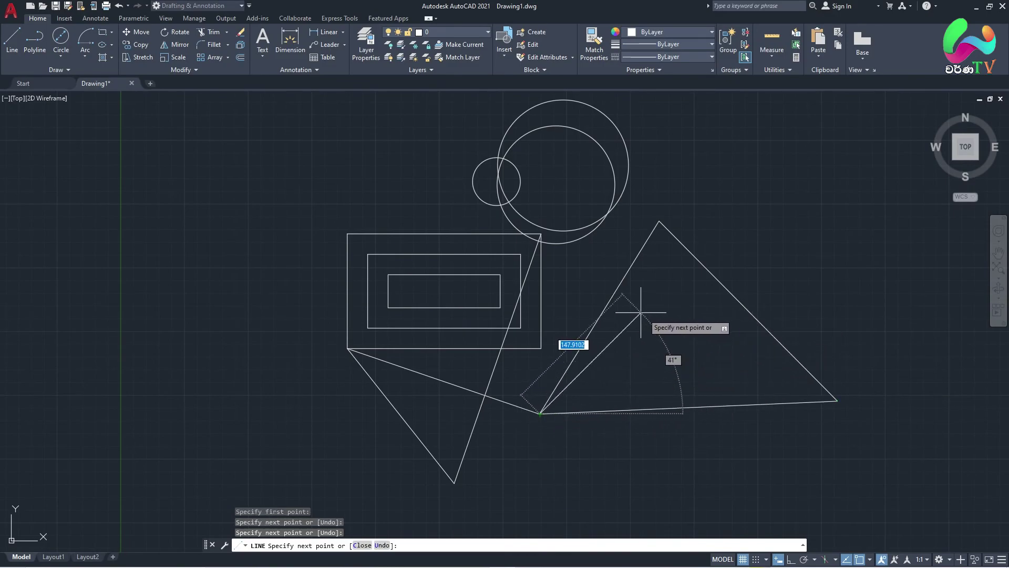
left_click(659, 221)
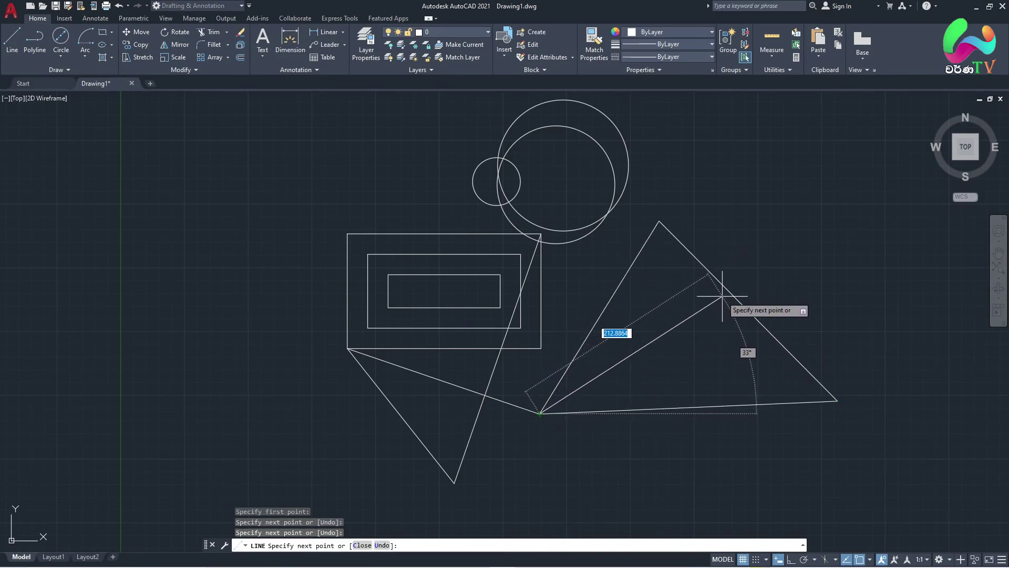
- Continue lines from the triangle's right side to the rectangle corner and lower-left line
left_click(748, 311)
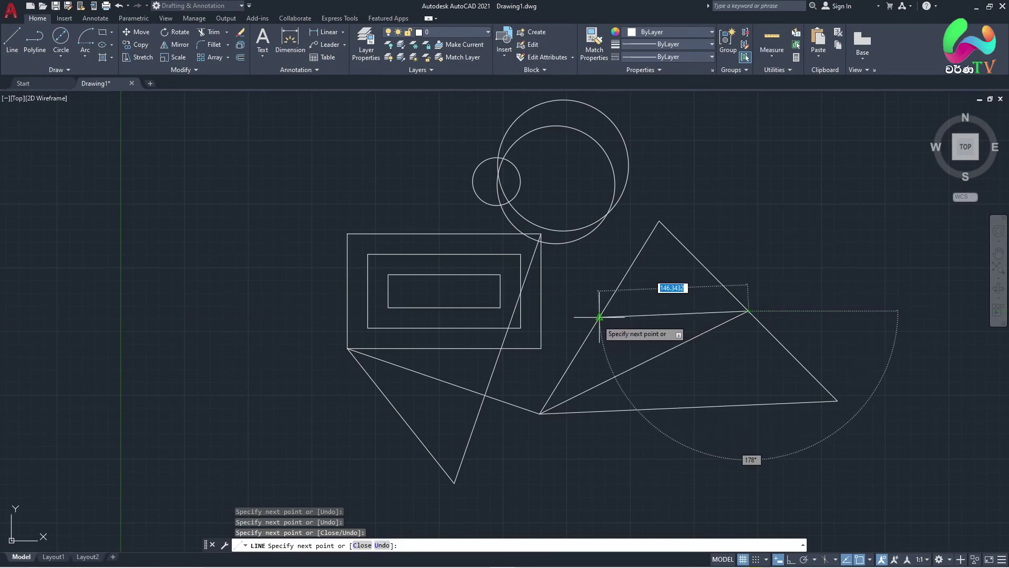
left_click(600, 317)
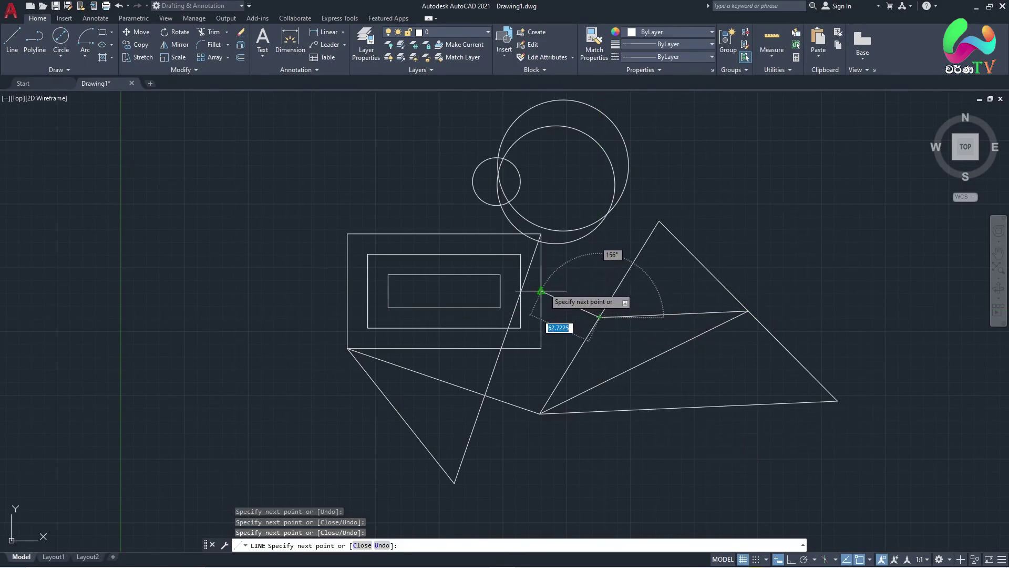
left_click(540, 291)
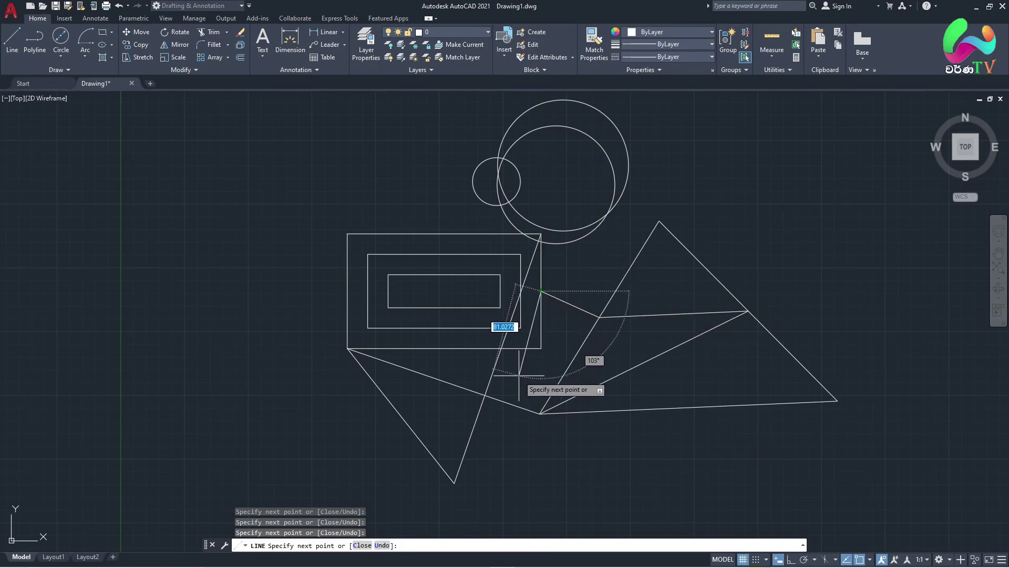
left_click(444, 380)
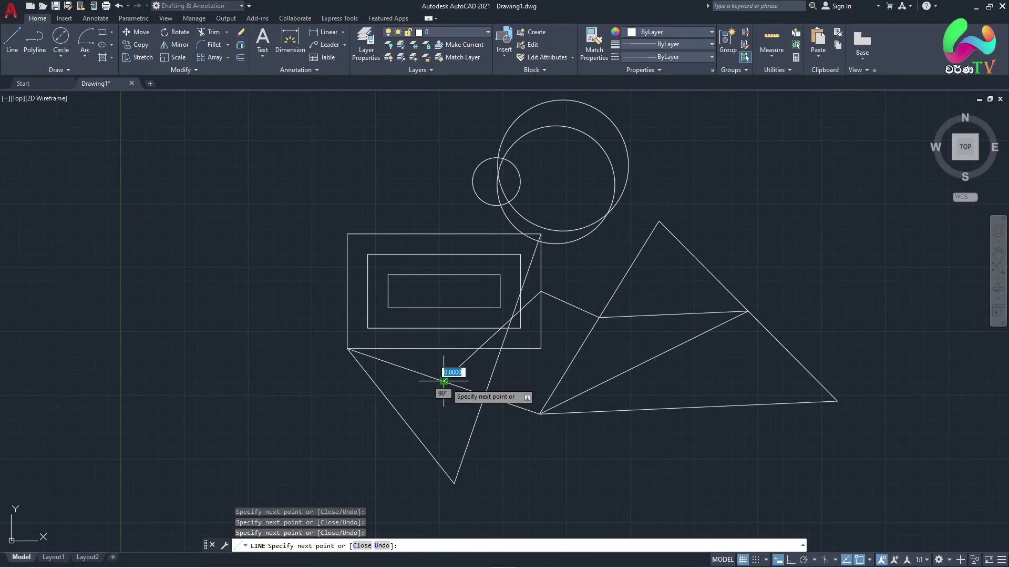
left_click(400, 415)
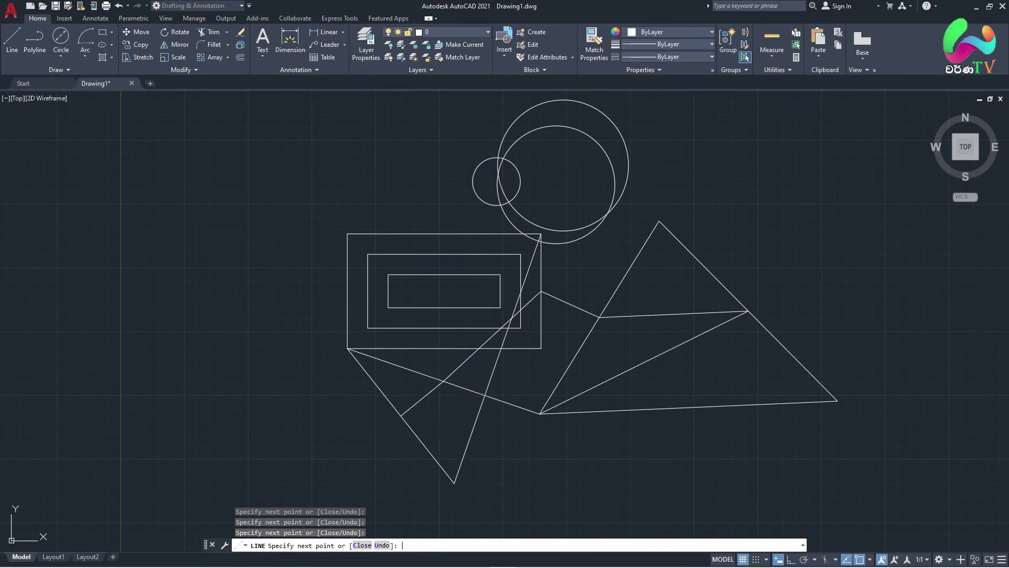
key("Escape")
middle_click_drag(677, 265, 625, 317)
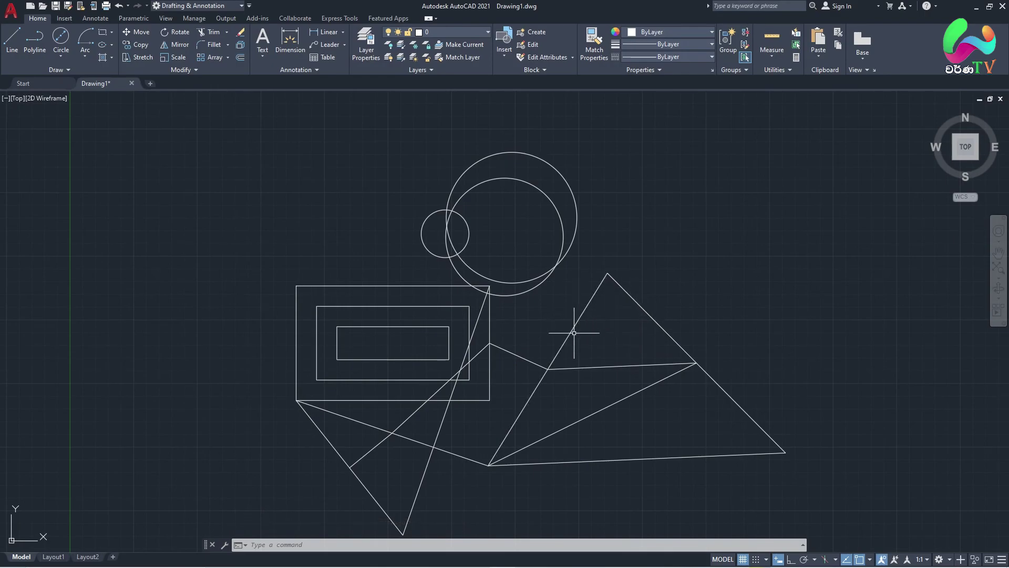
middle_click_drag(574, 333, 594, 291)
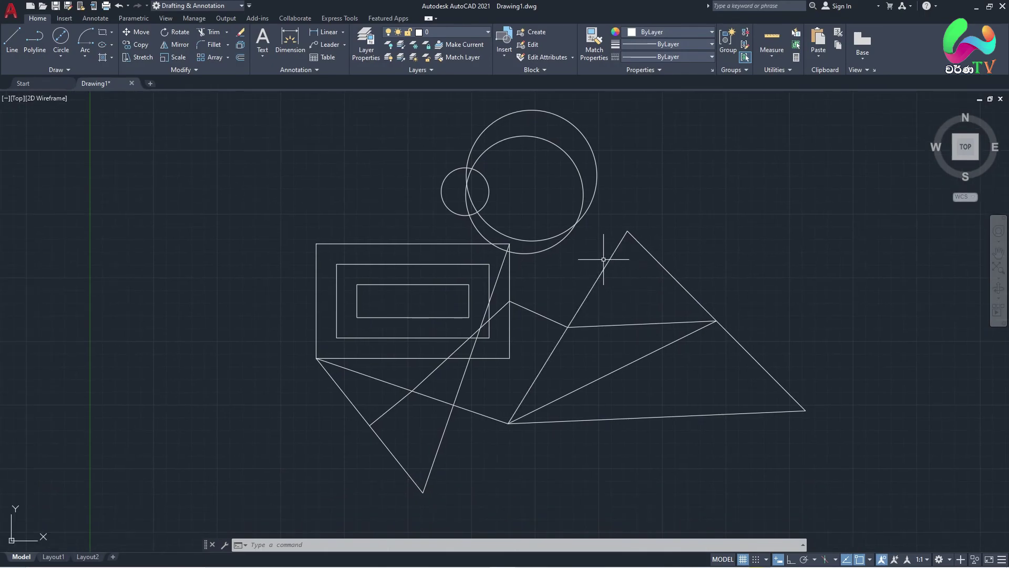
left_click(822, 451)
- Pan the practice shapes aside to an empty area beside the R20/R35 reference image
left_click(226, 142)
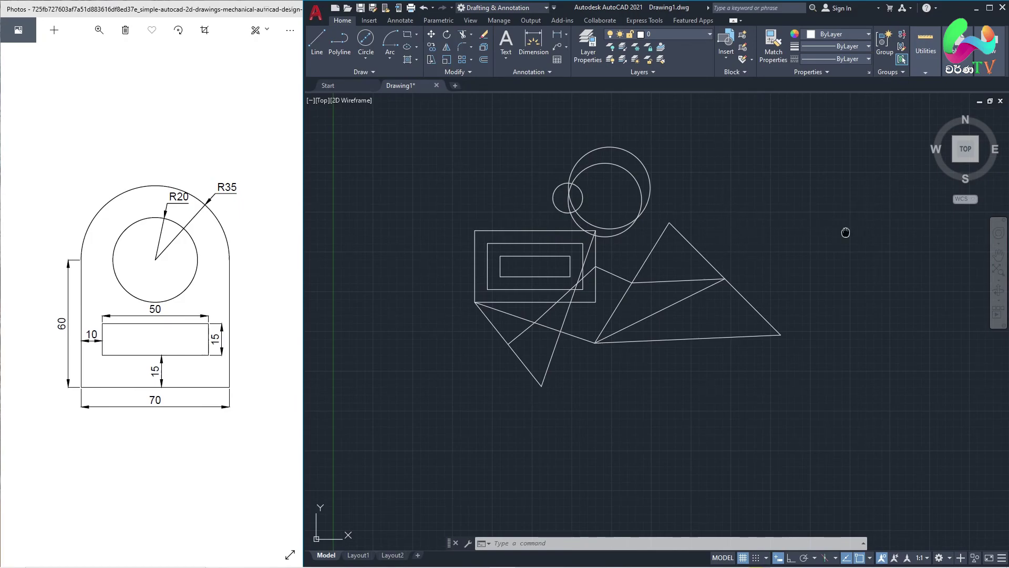
mouse_move(845, 232)
middle_mouse_down()
mouse_move(701, 196)
mouse_move(616, 227)
middle_mouse_up()
mouse_move(794, 181)
middle_mouse_down()
mouse_move(678, 212)
mouse_move(604, 216)
middle_mouse_up()
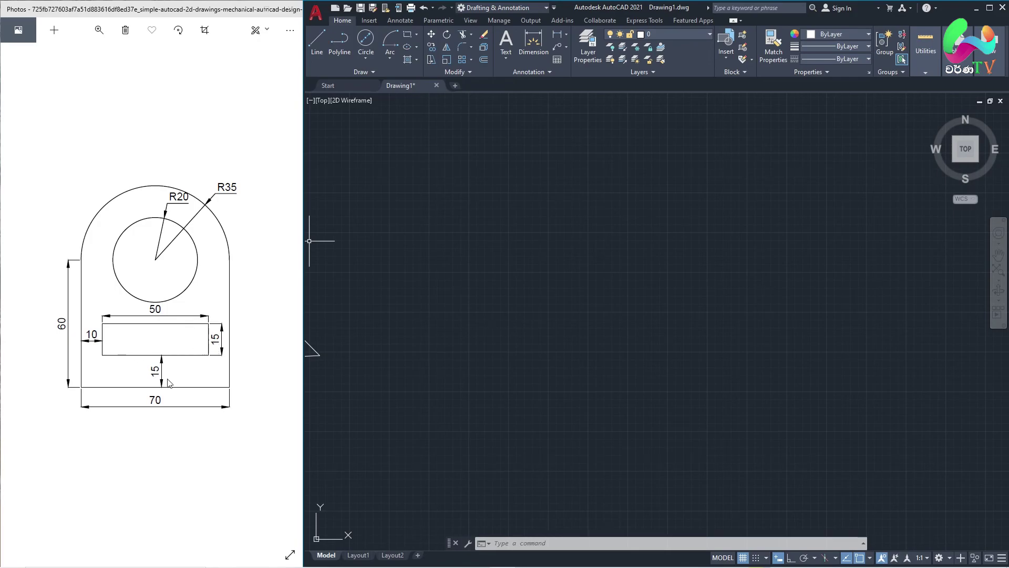
scroll(510, 290, "up", 2)
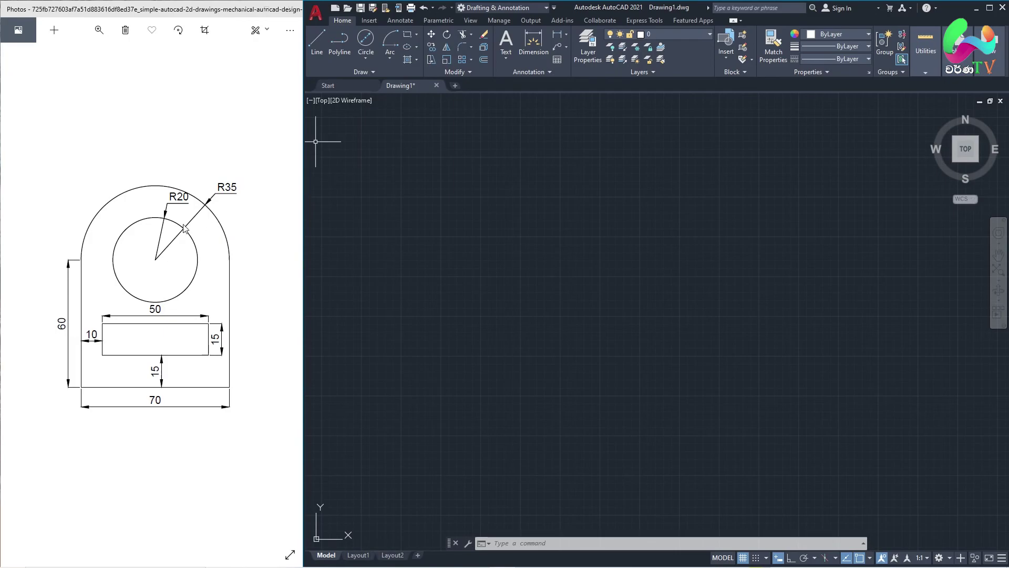
- Draw a Center, Radius circle of radius 20 in empty space and centre it in view
left_click(367, 39)
key("Escape")
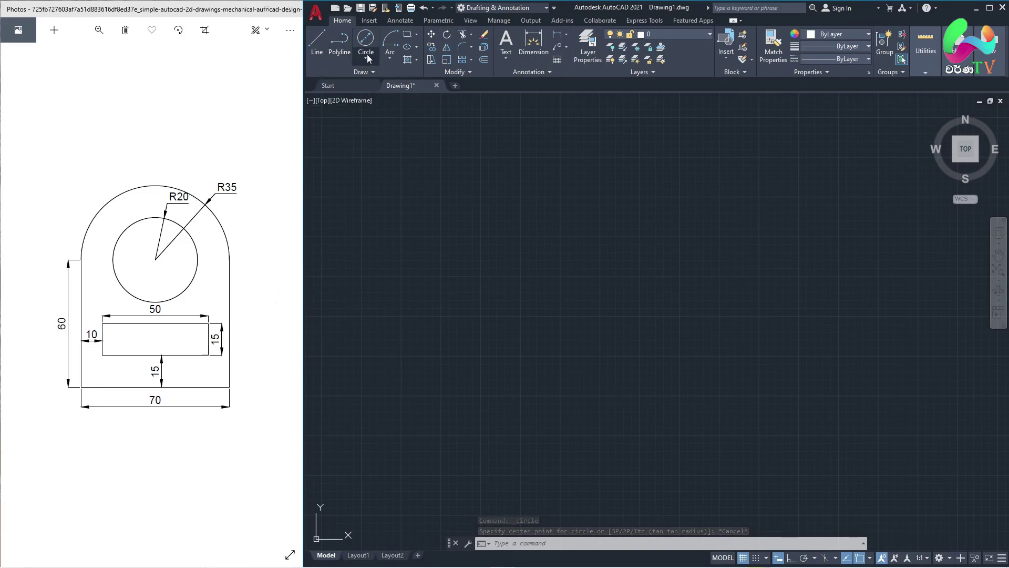
left_click(367, 56)
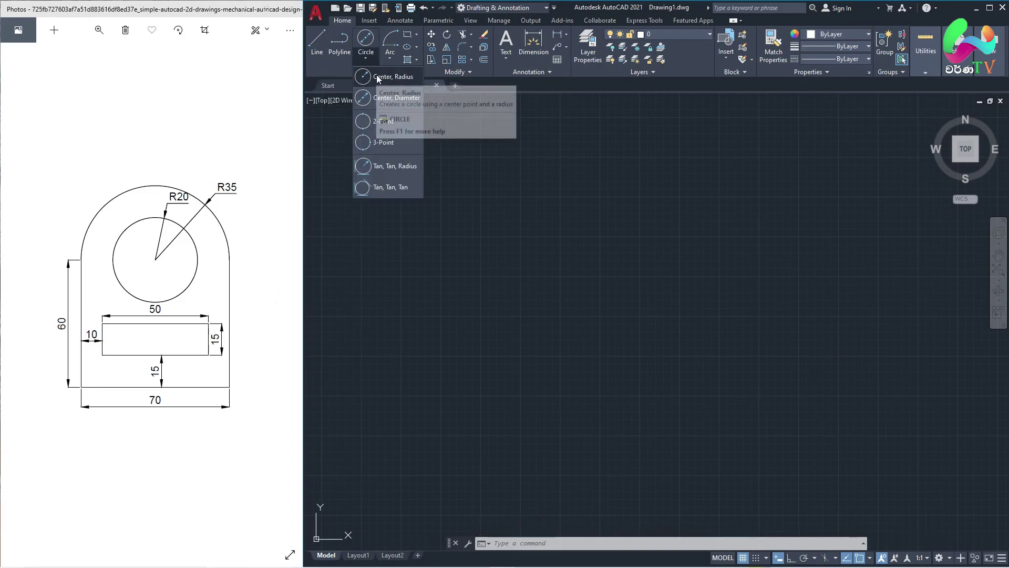
left_click(376, 76)
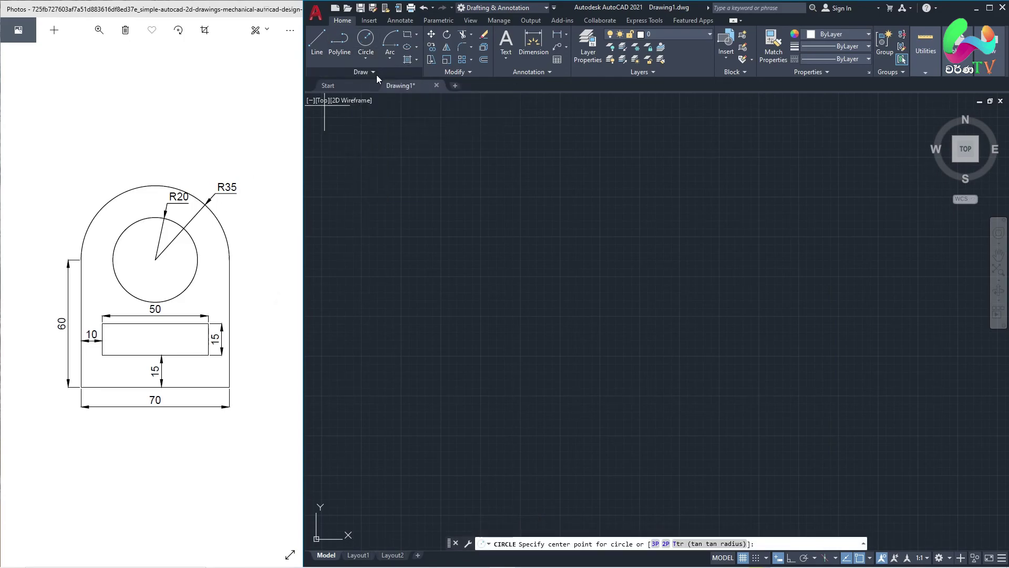
left_click(593, 275)
type("20")
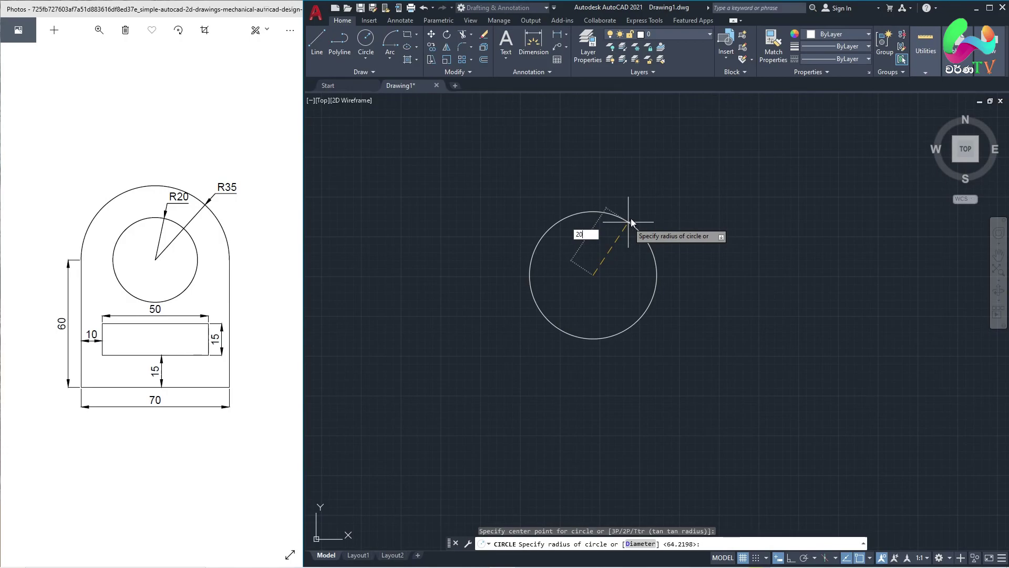
key("Return")
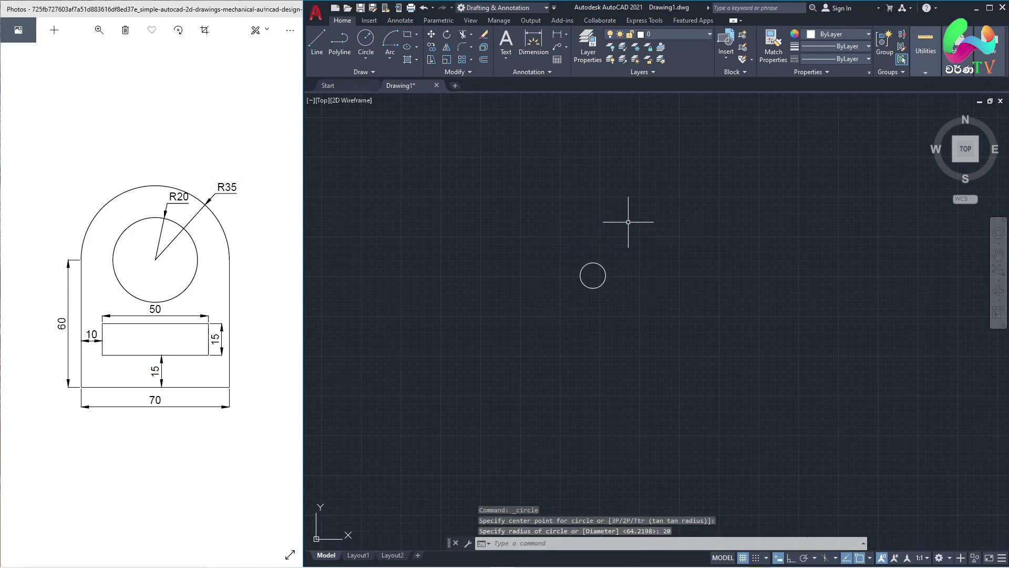
scroll(600, 269, "up", 8)
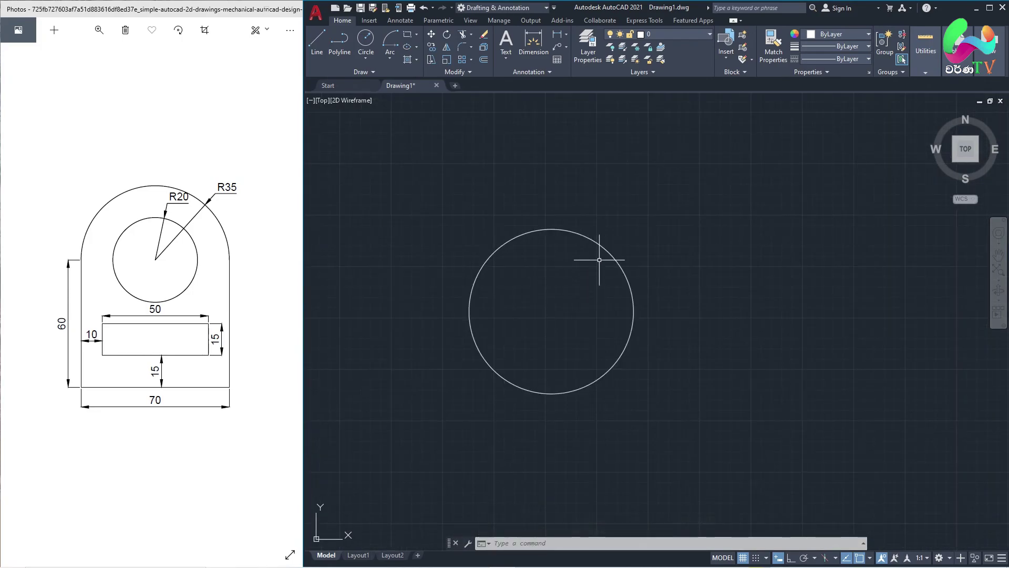
middle_click_drag(564, 274, 609, 253)
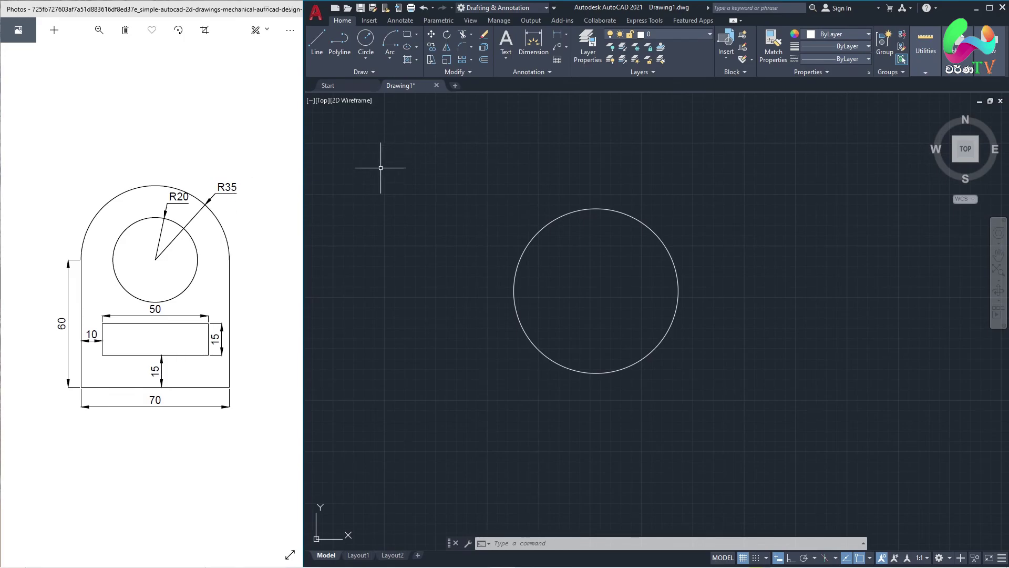
- Restart the Center, Radius circle command, prompting for a centre point beside the R20 circle
left_click(365, 59)
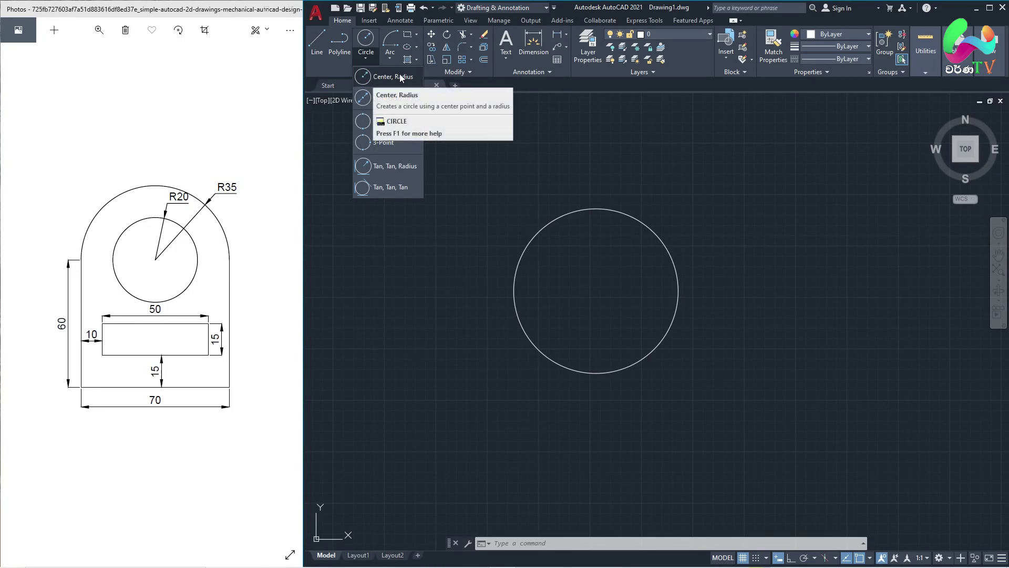
left_click(371, 60)
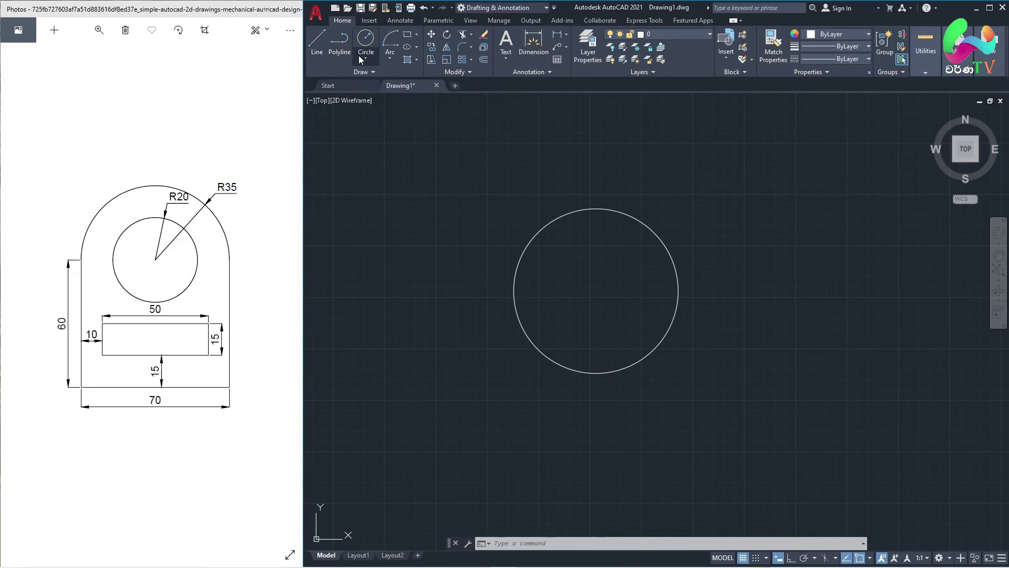
left_click(359, 56)
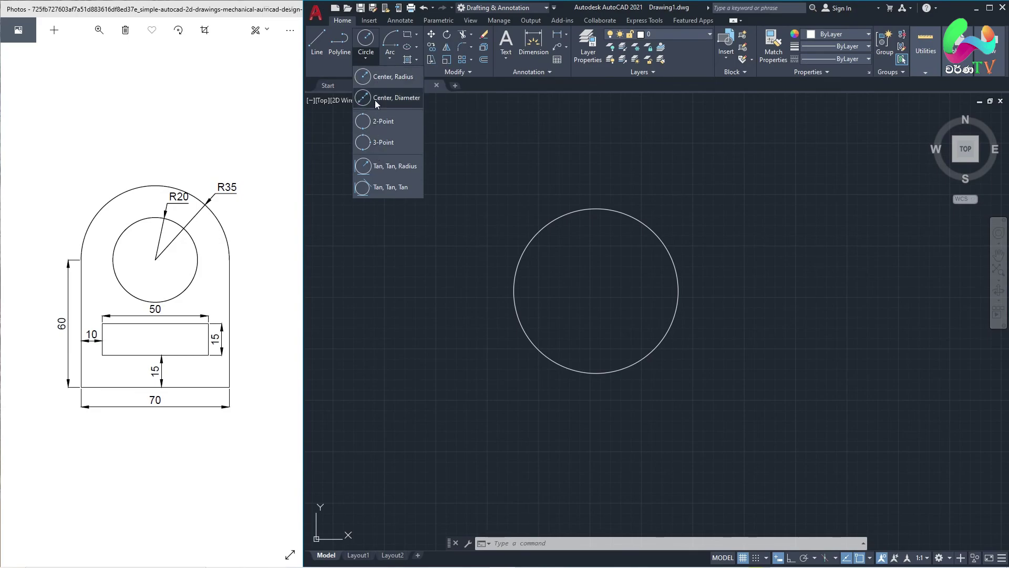
left_click(386, 77)
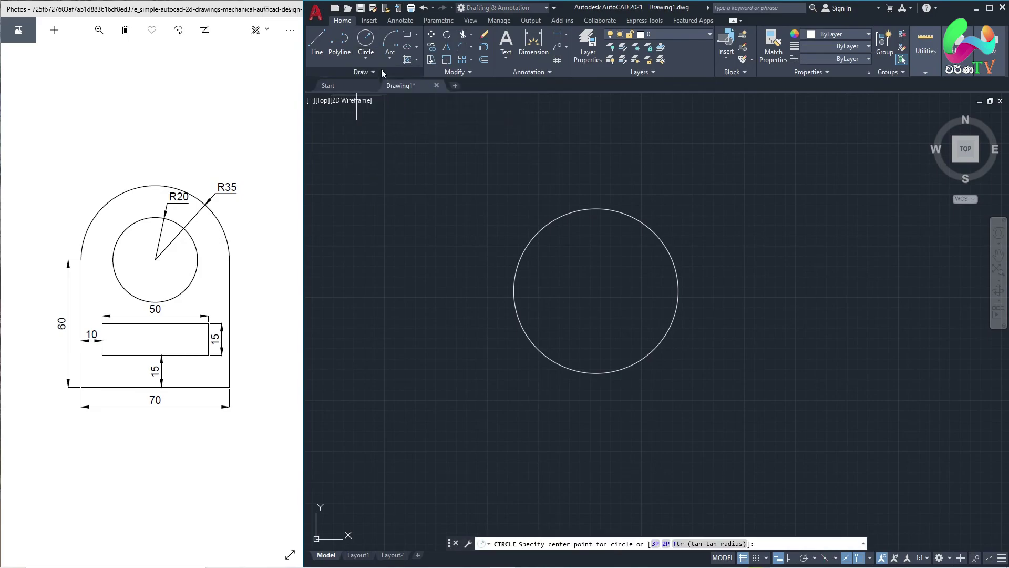
left_click(370, 39)
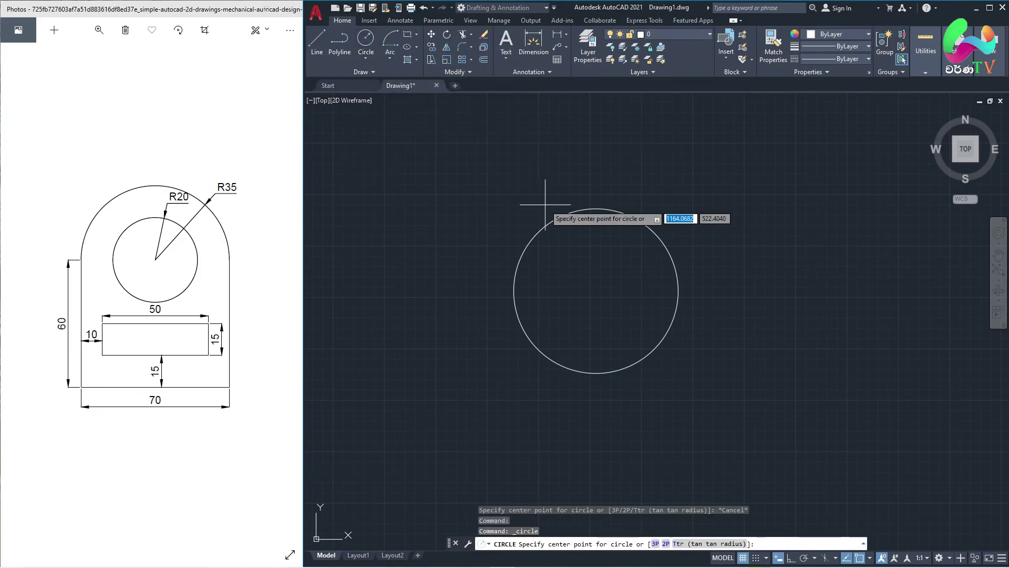
left_click(372, 62)
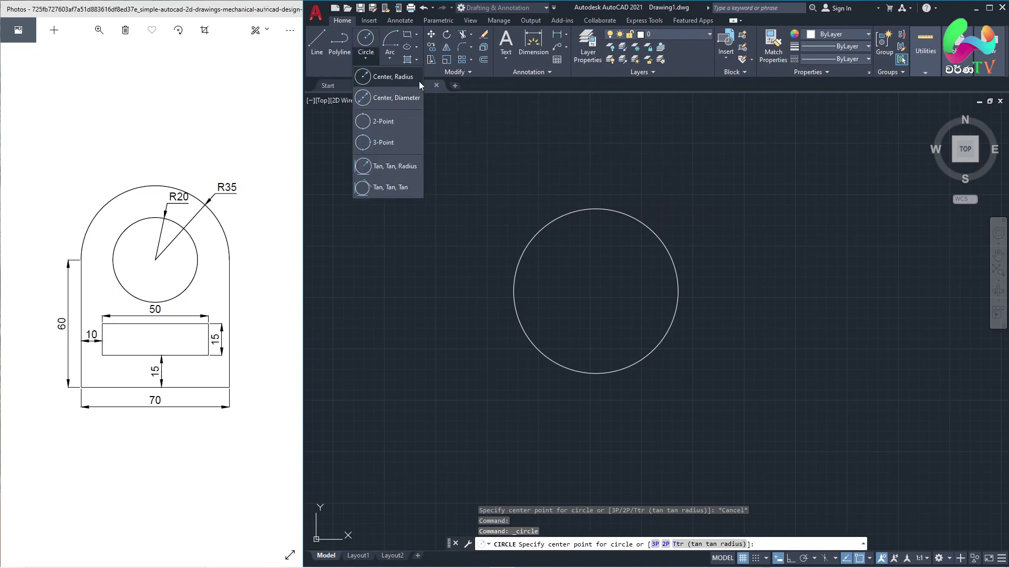
left_click(365, 61)
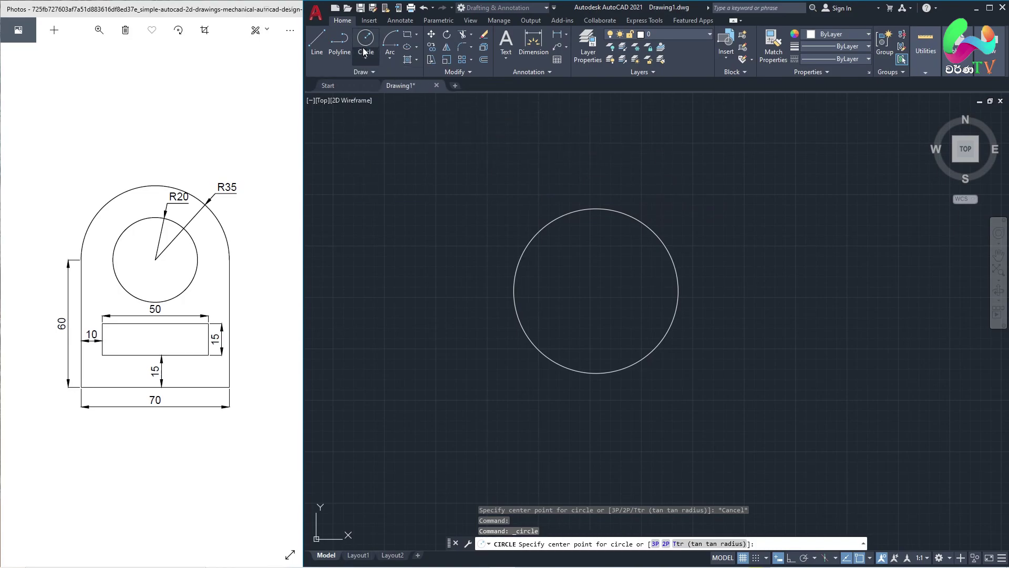
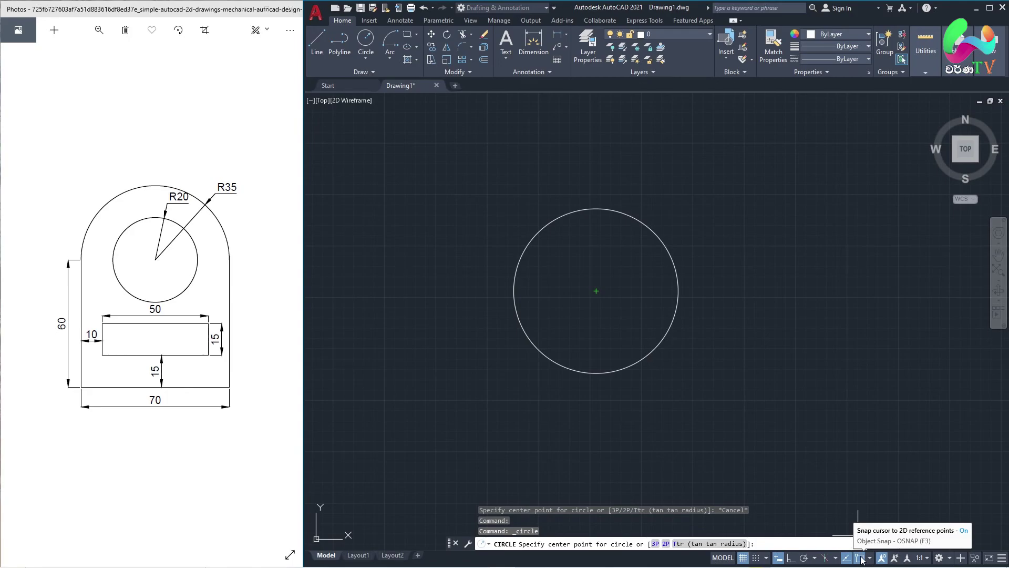
- Start a circle with Object Snap turned off, then cancel it
left_click(860, 557)
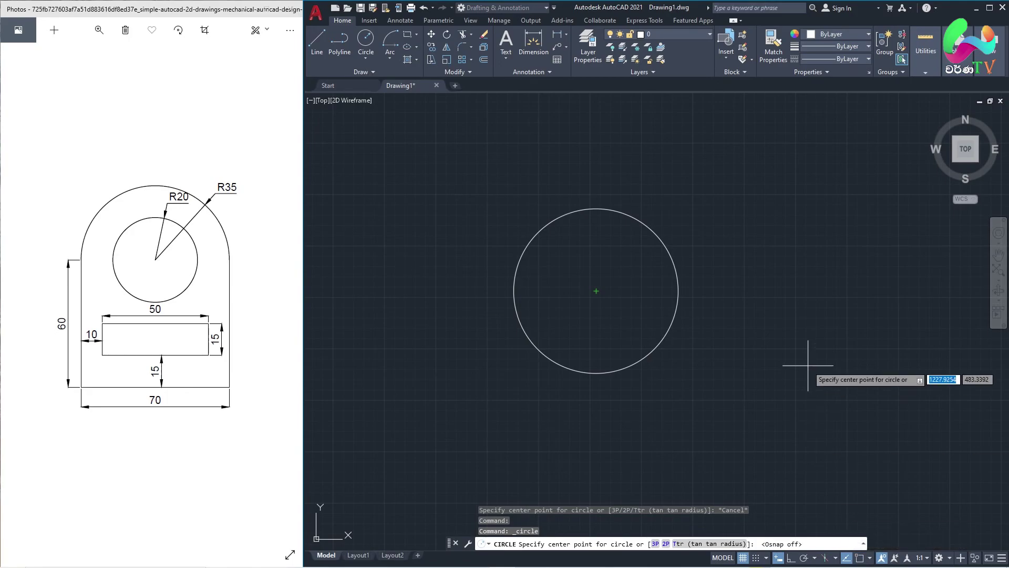
scroll(808, 365, "down", 5)
scroll(783, 341, "up", 3)
scroll(806, 299, "up", 3)
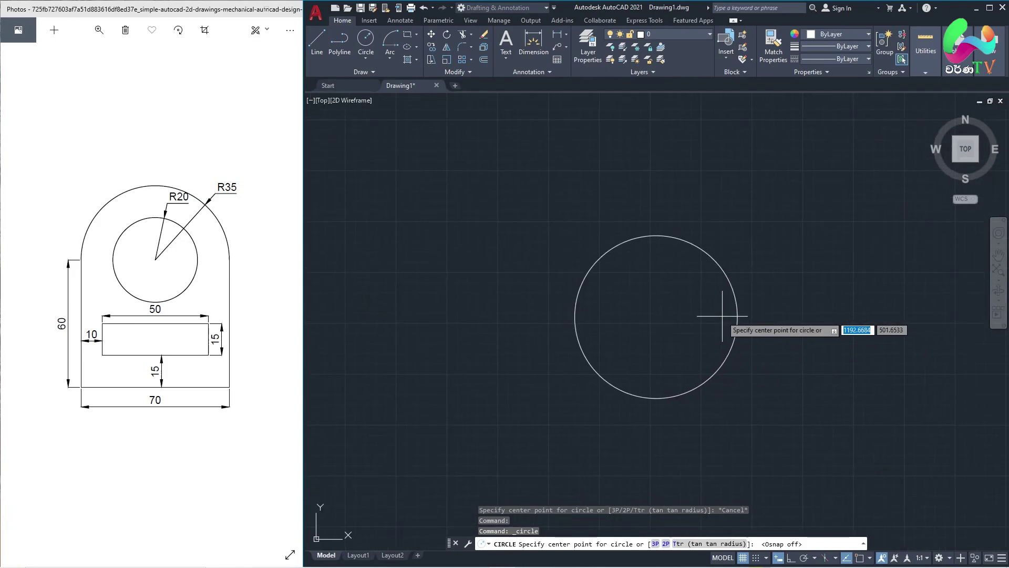
scroll(723, 316, "up", 2)
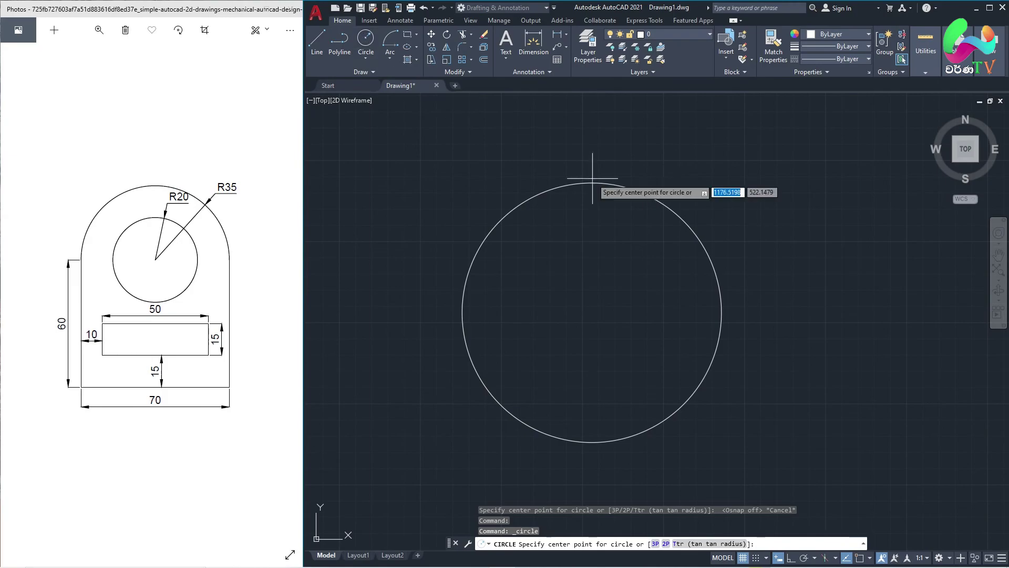
left_click(588, 310)
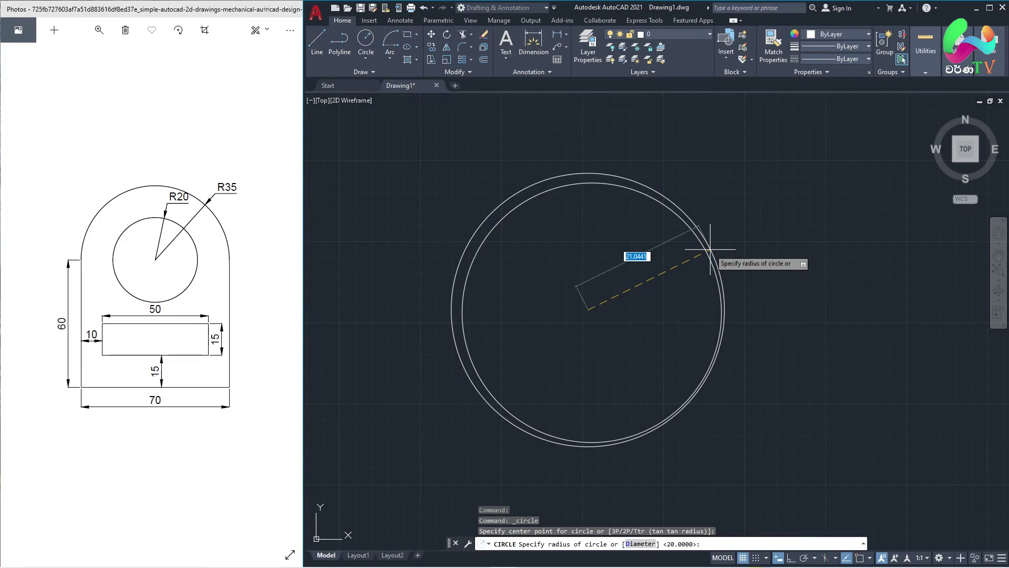
key("Escape")
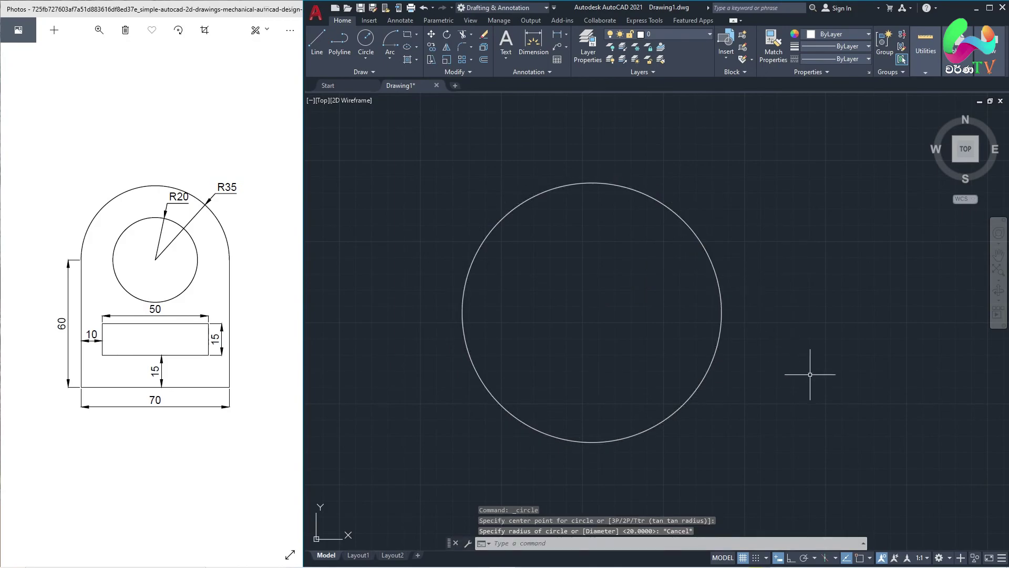
- With Object Snap back on, draw a radius-35 circle centred on the R20 circle
left_click(858, 558)
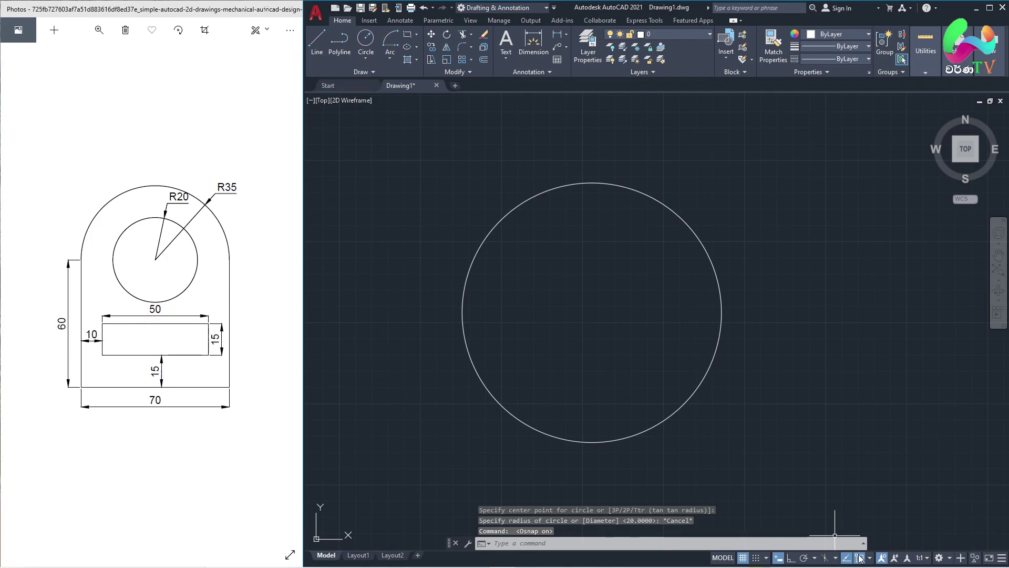
left_click(376, 40)
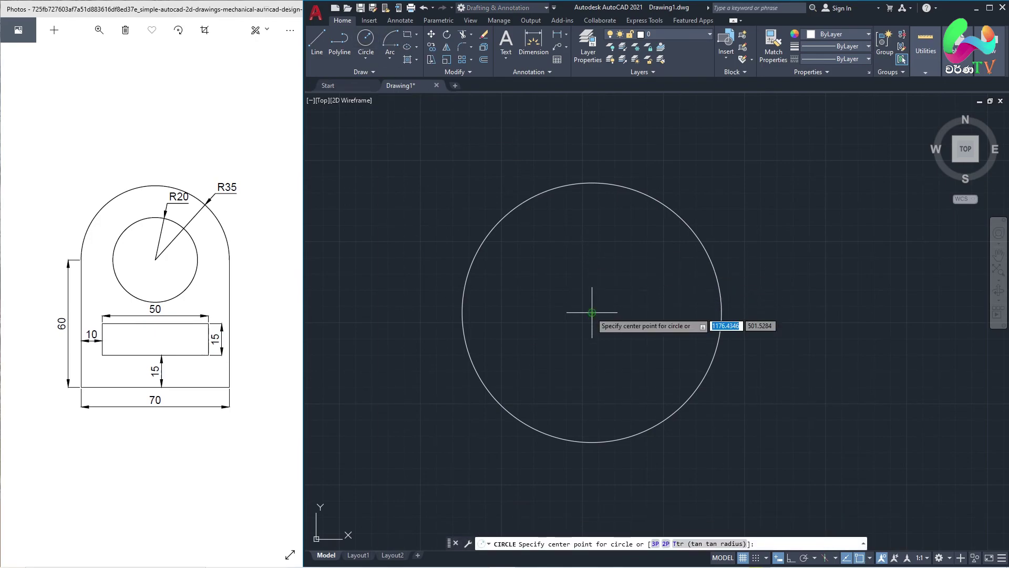
left_click(592, 312)
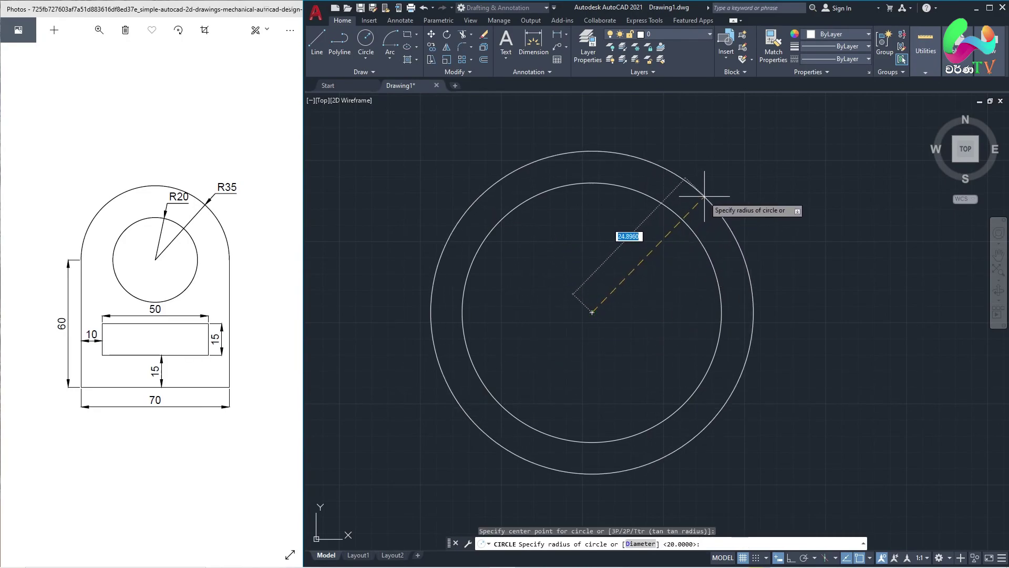
type("5")
key("Return")
scroll(680, 200, "down", 3)
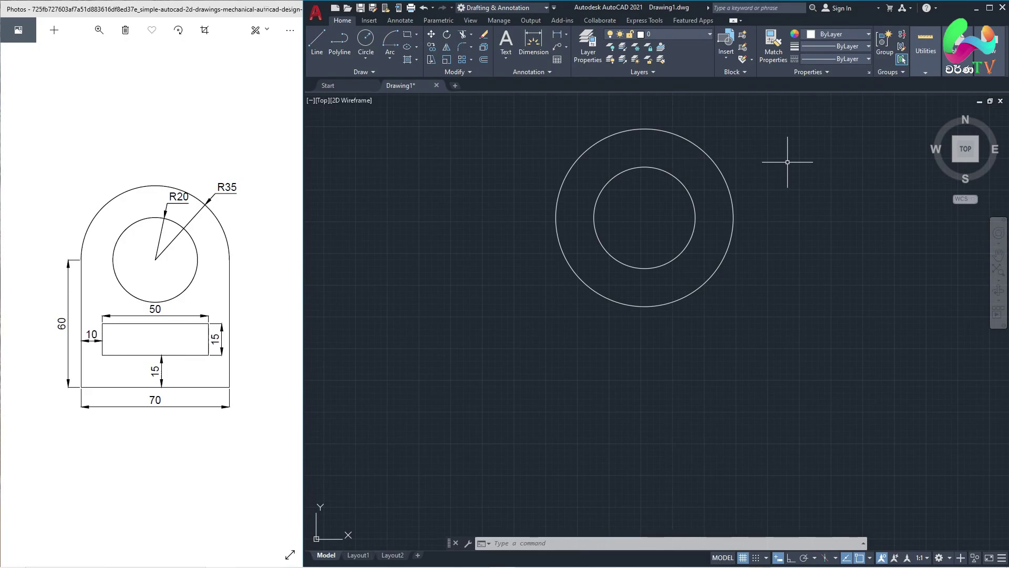
- Start a line at the circles' centre, panning to make room below
type("li")
key("Return")
key("Escape")
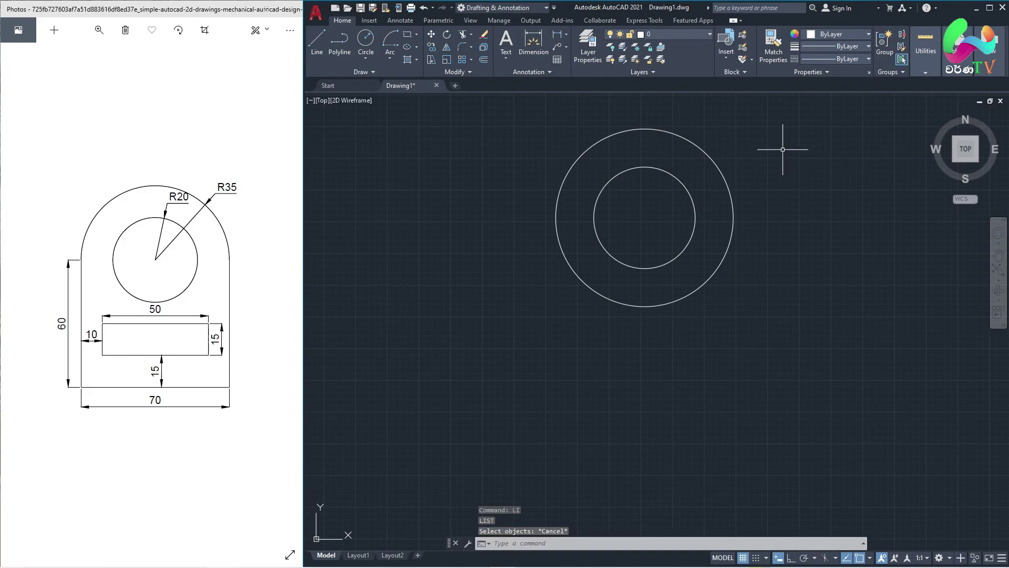
type("l")
key("Return")
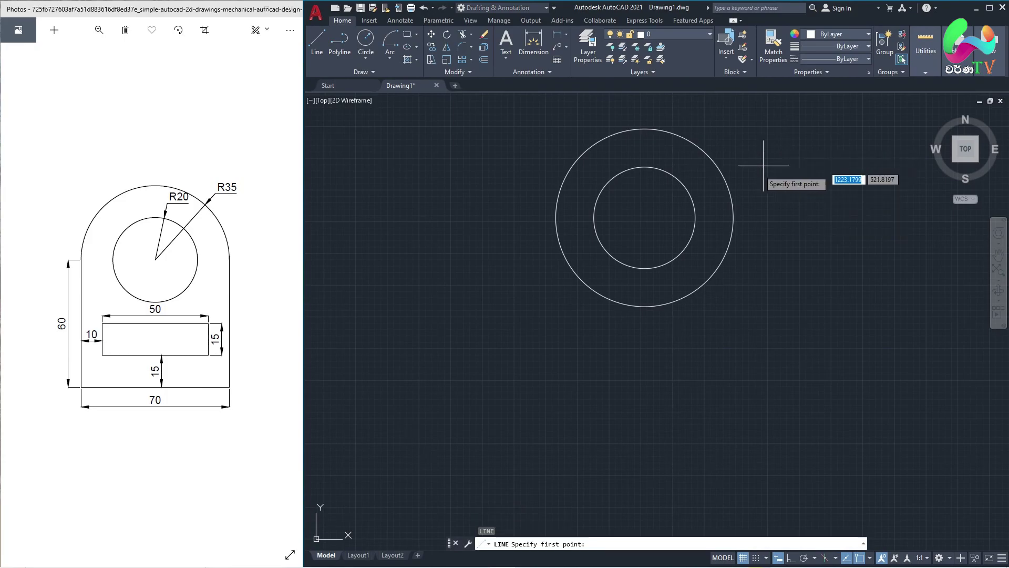
left_click(644, 217)
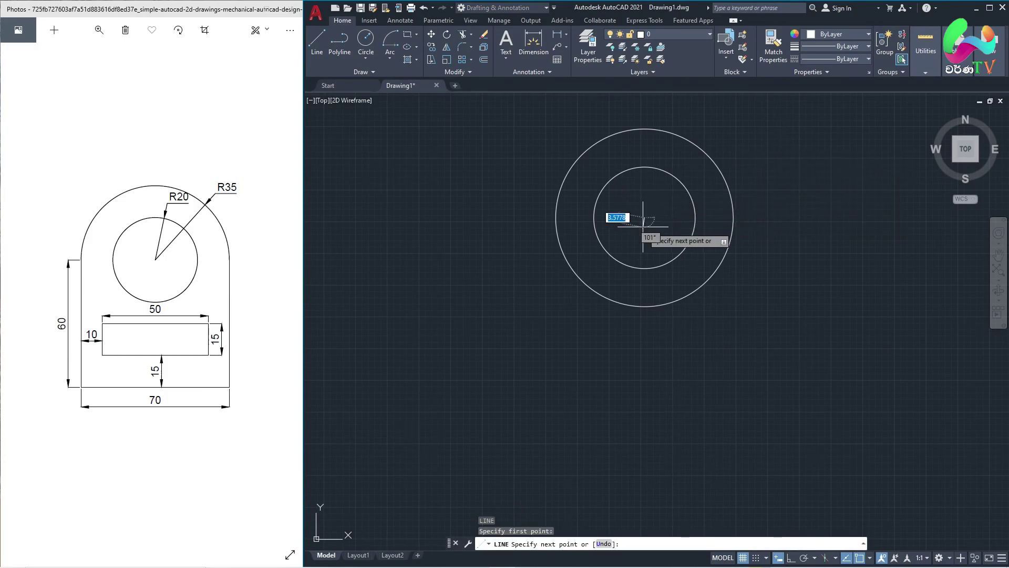
scroll(641, 261, "down", 3)
scroll(641, 262, "up", 5)
scroll(631, 284, "up", 2)
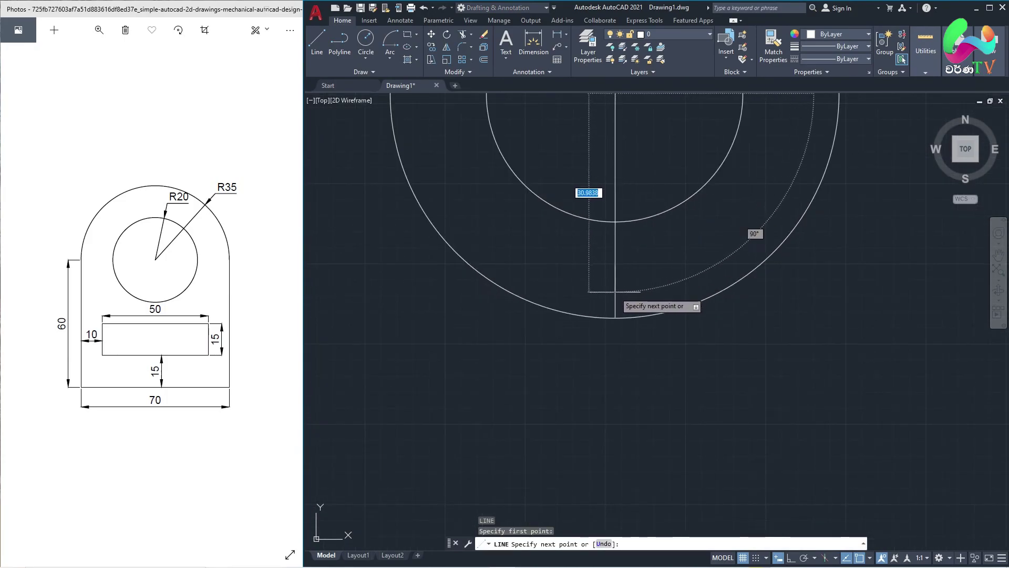
scroll(614, 297, "down", 4)
scroll(623, 416, "down", 1)
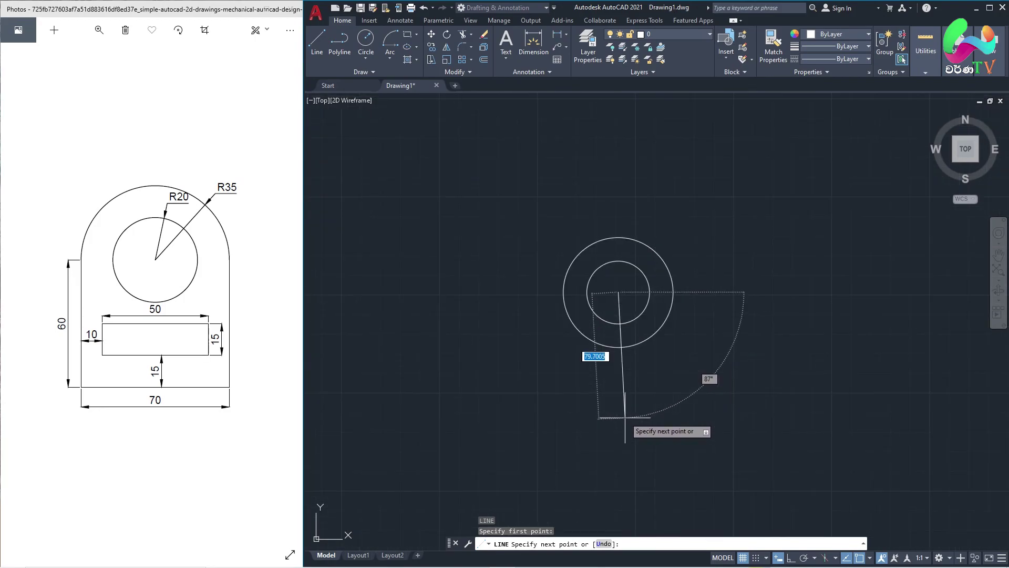
scroll(623, 415, "up", 3)
scroll(615, 316, "down", 3)
middle_click_drag(604, 232, 606, 325)
scroll(606, 325, "up", 1)
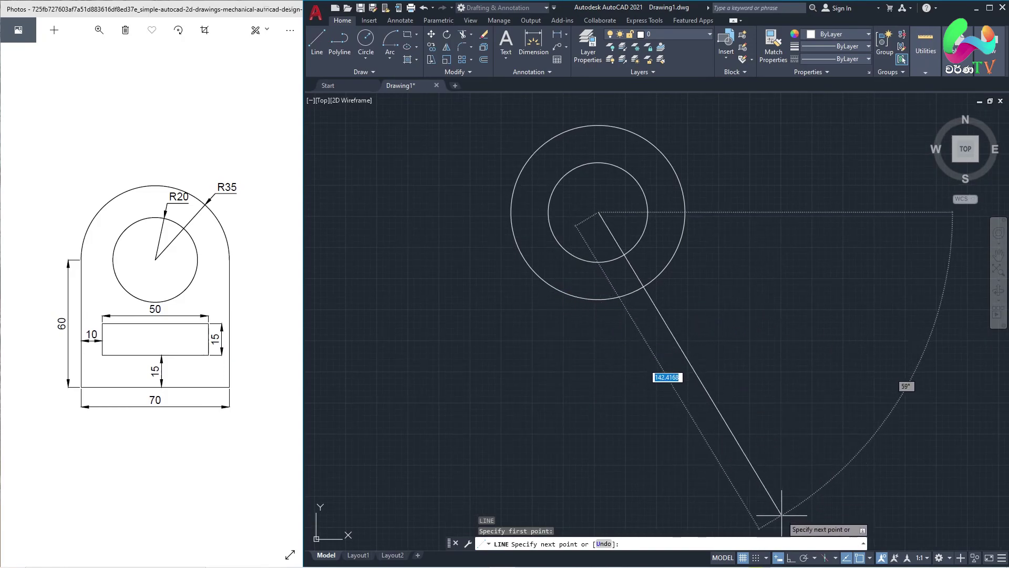
- With Ortho on, end the vertical line well below the circles
left_click(792, 559)
scroll(592, 368, "down", 2)
scroll(592, 410, "down", 2)
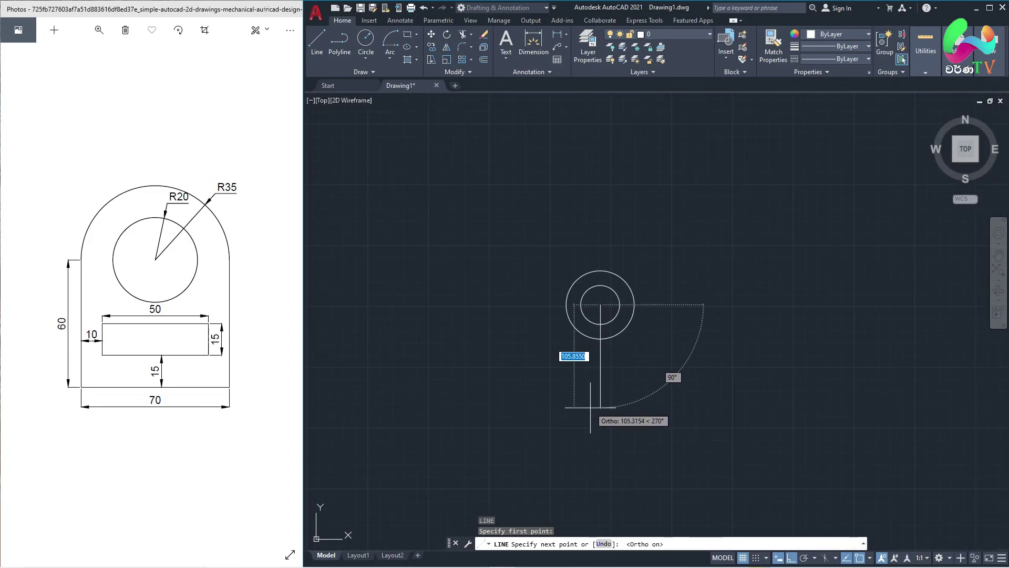
scroll(594, 403, "up", 4)
scroll(594, 403, "down", 2)
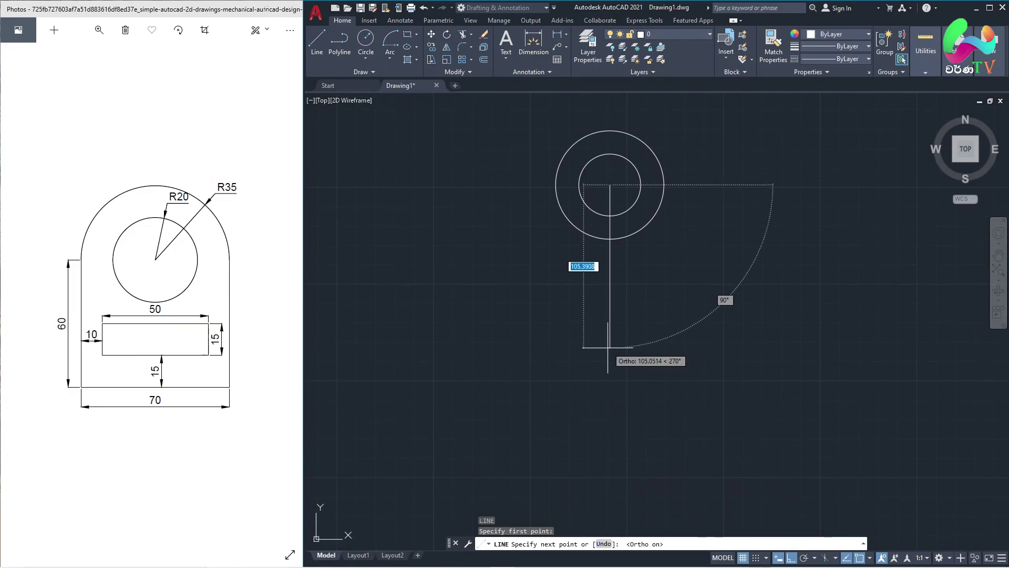
left_click(609, 468)
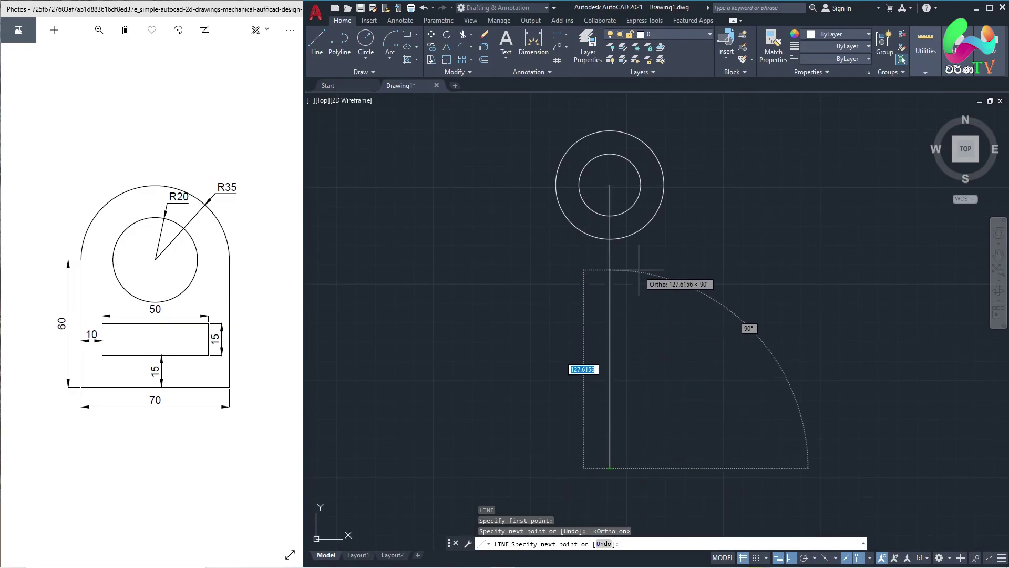
key("Escape")
middle_click_drag(623, 234, 613, 275)
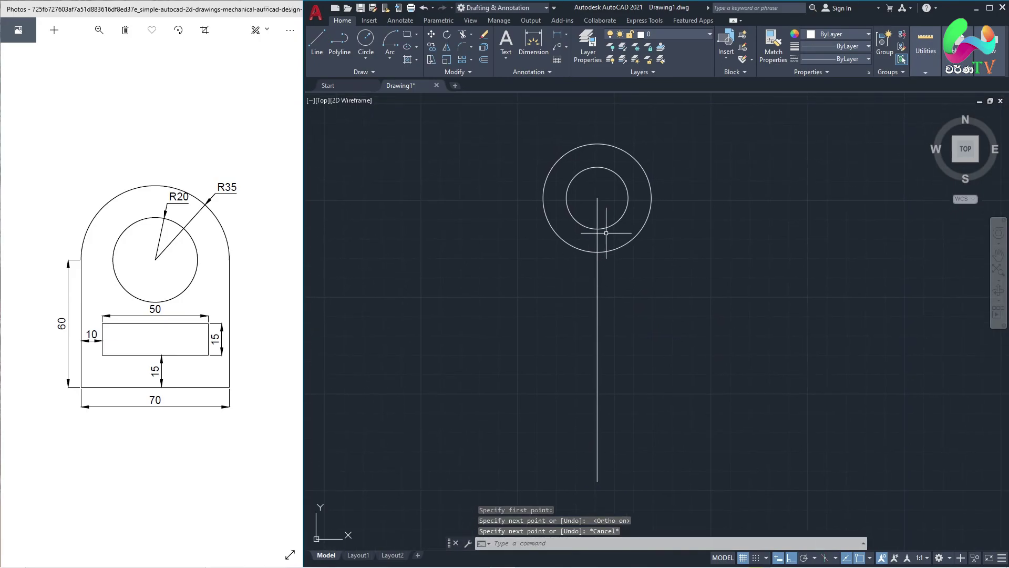
- Draw a horizontal line from the circles' centre running right past the circles
key("Return")
left_click(599, 226)
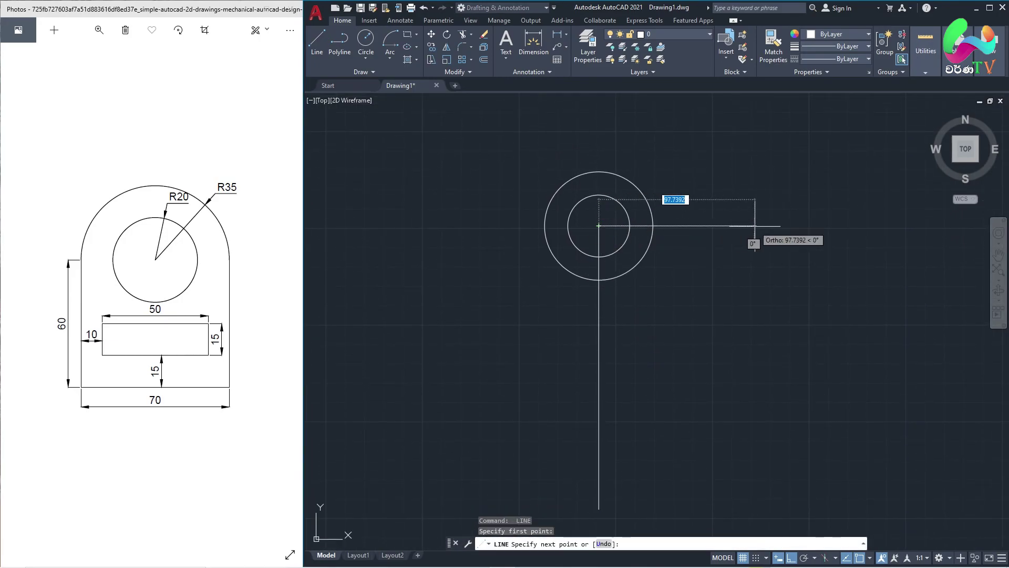
left_click(839, 226)
key("Return")
middle_click_drag(628, 317, 624, 289)
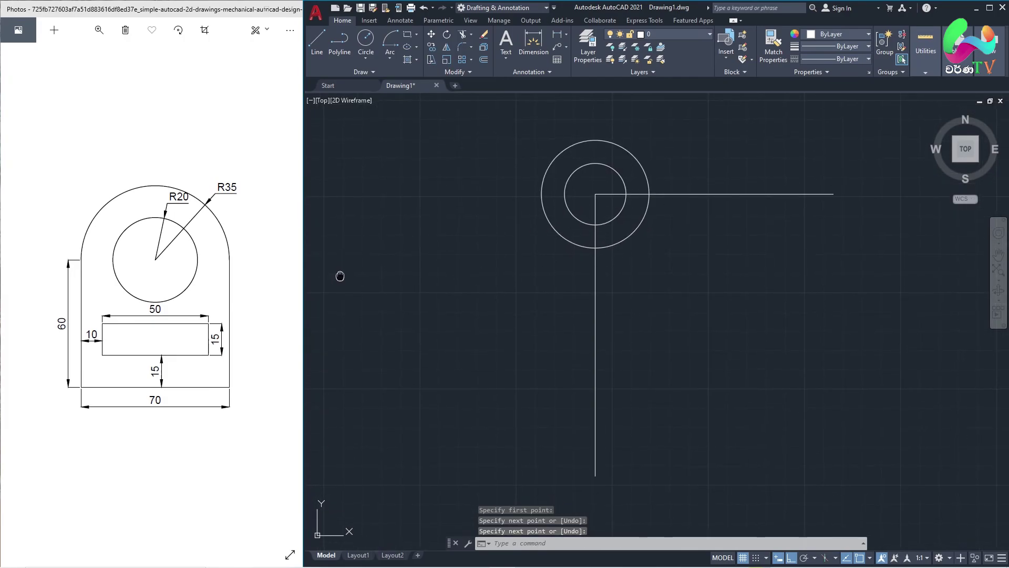
middle_click_drag(338, 275, 340, 270)
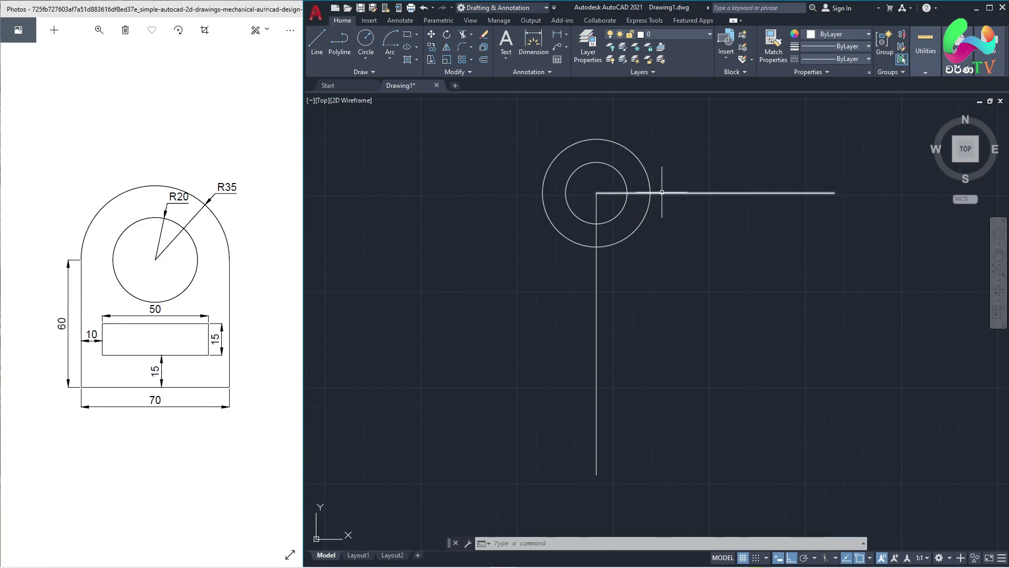
middle_click_drag(725, 158, 719, 173)
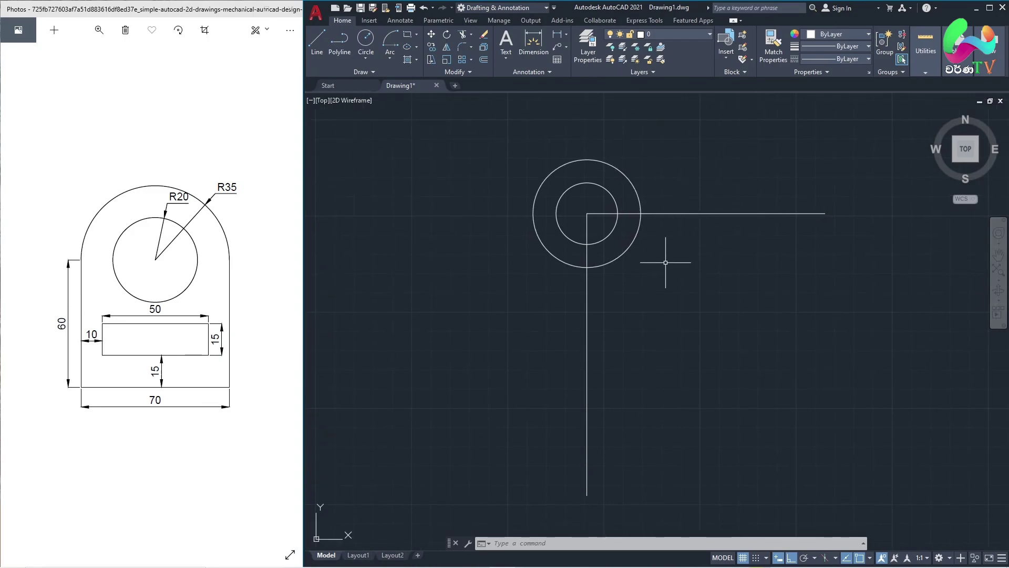
middle_click_drag(667, 266, 659, 255)
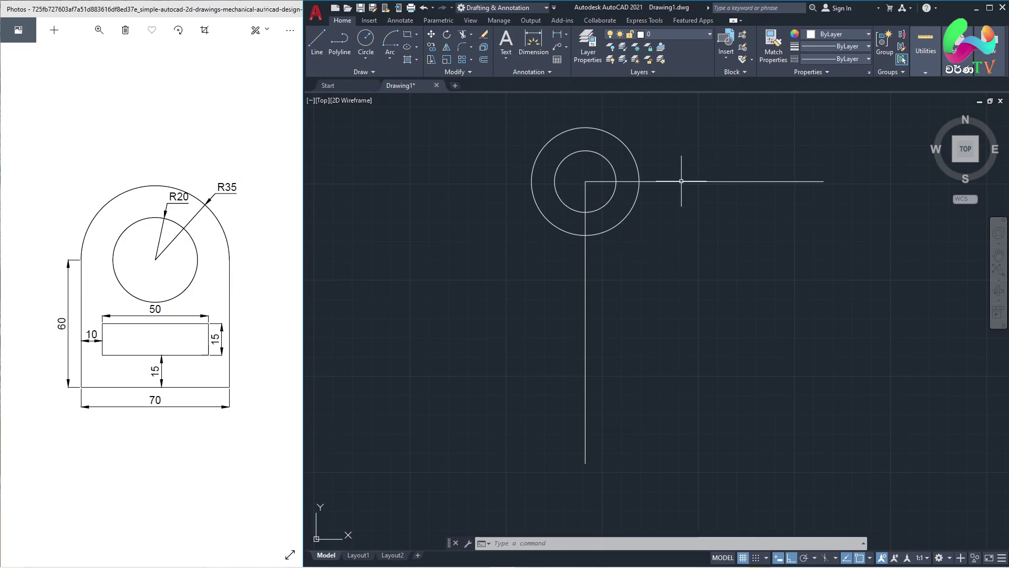
- Offset the top horizontal line 60 units downward, checking the reference image
left_click(486, 58)
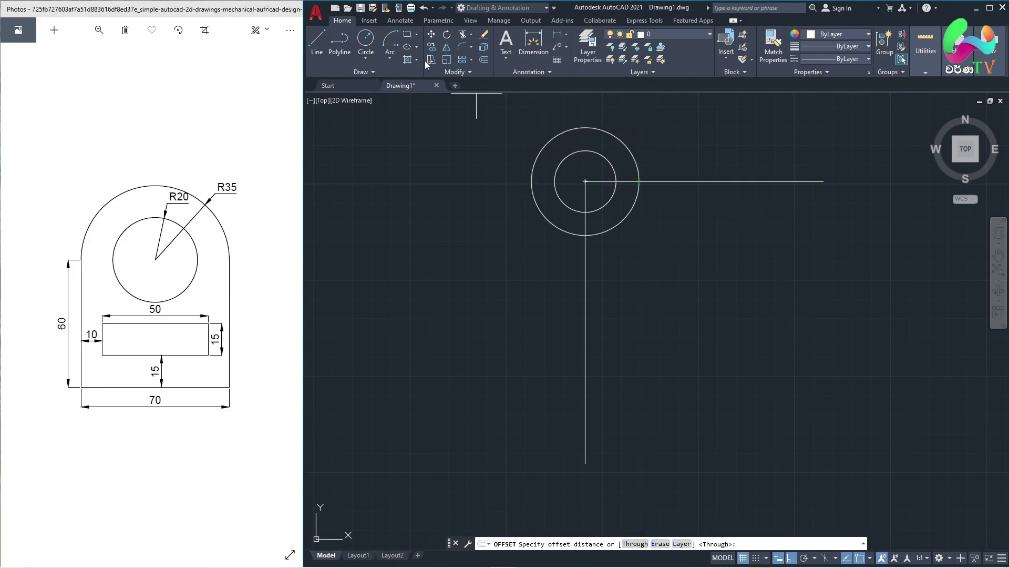
left_click(485, 56)
type("60")
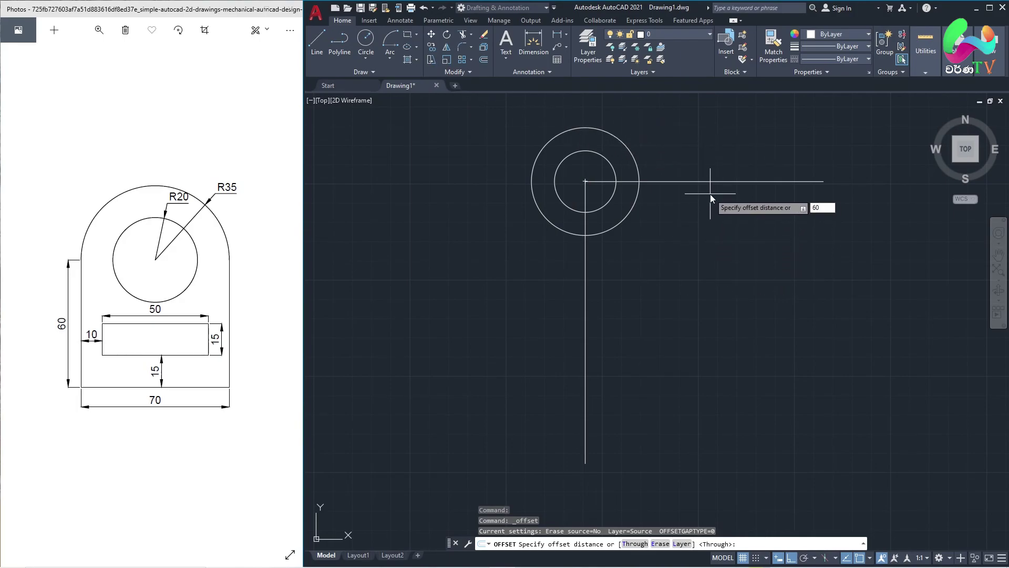
key("Return")
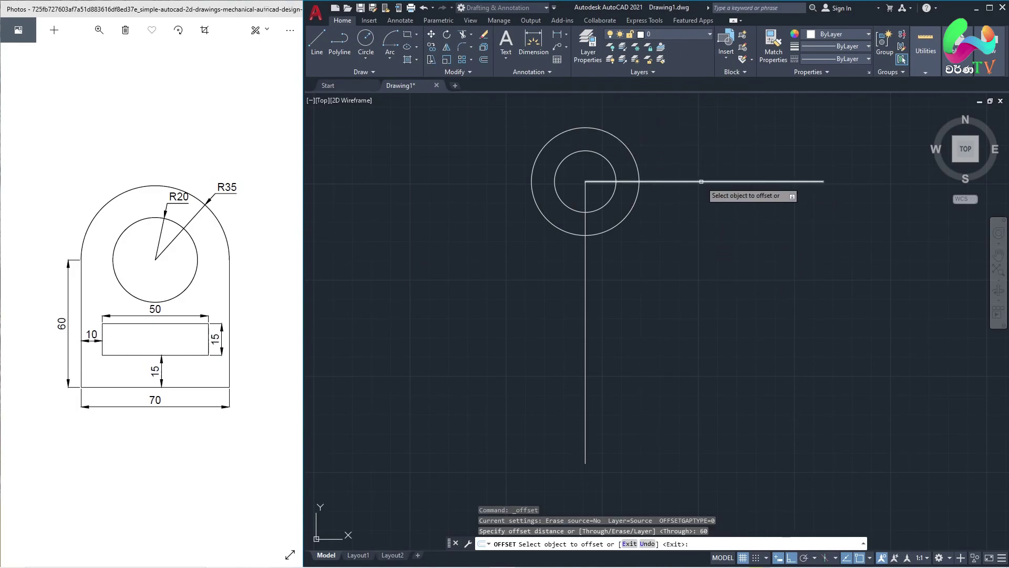
left_click(701, 182)
left_click(716, 336)
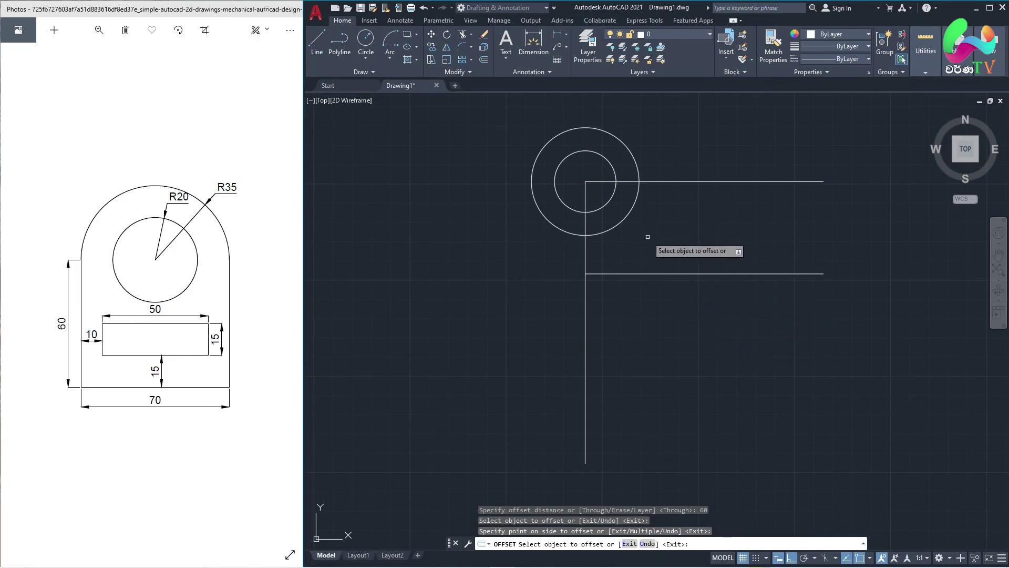
scroll(647, 227, "up", 2)
key("Return")
scroll(662, 231, "down", 1)
scroll(652, 243, "up", 1)
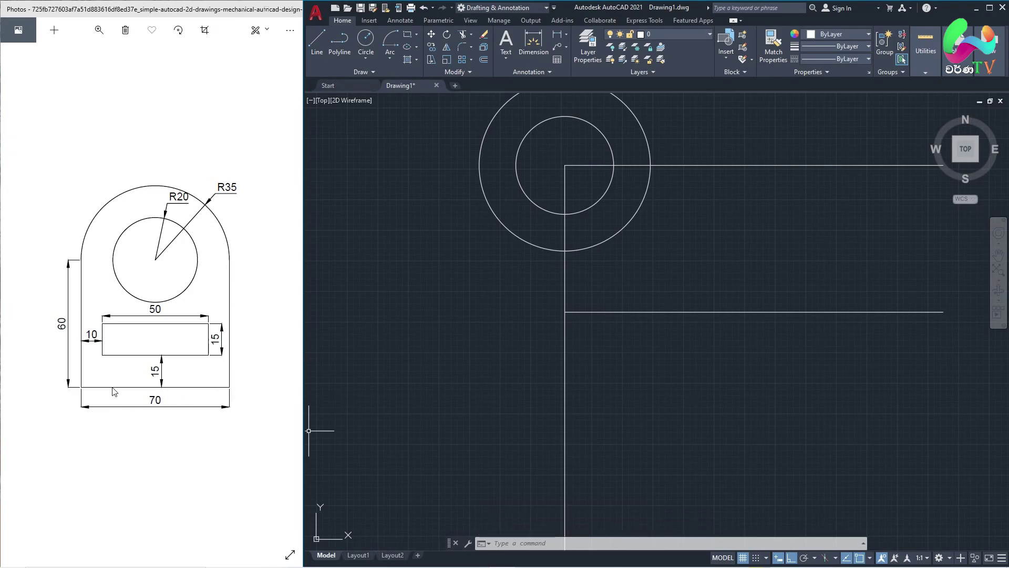
left_click(192, 397)
left_click(581, 278)
scroll(661, 320, "down", 2)
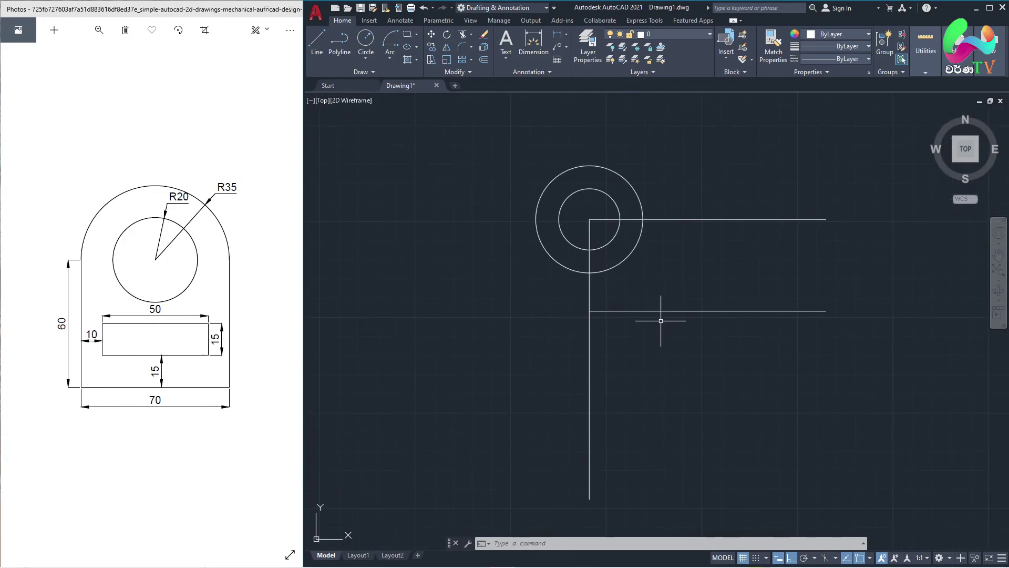
- Offset the vertical centre line 35 units to the right
left_click(484, 59)
key("Escape")
type("O")
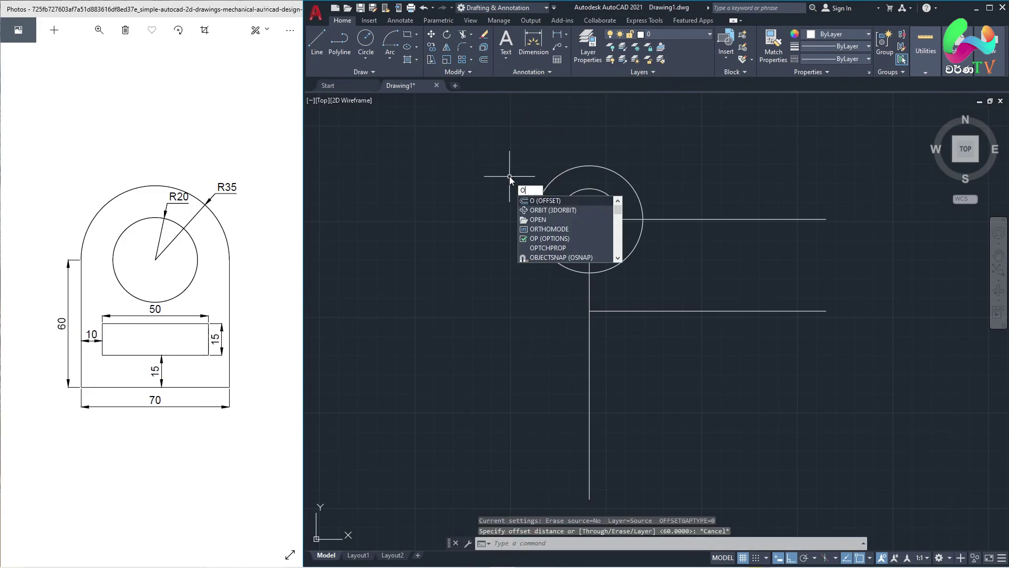
key("Return")
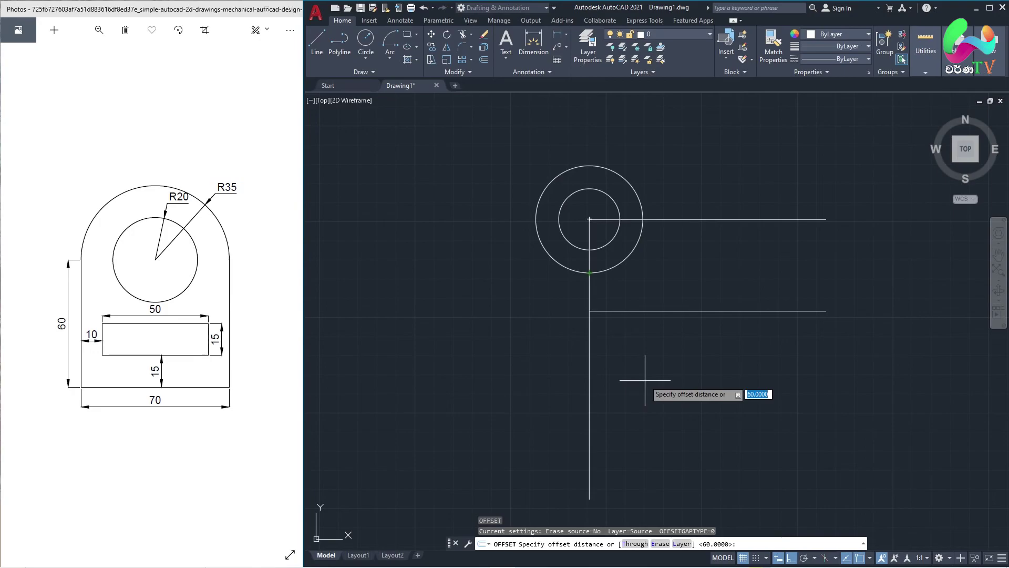
type("35")
key("Return")
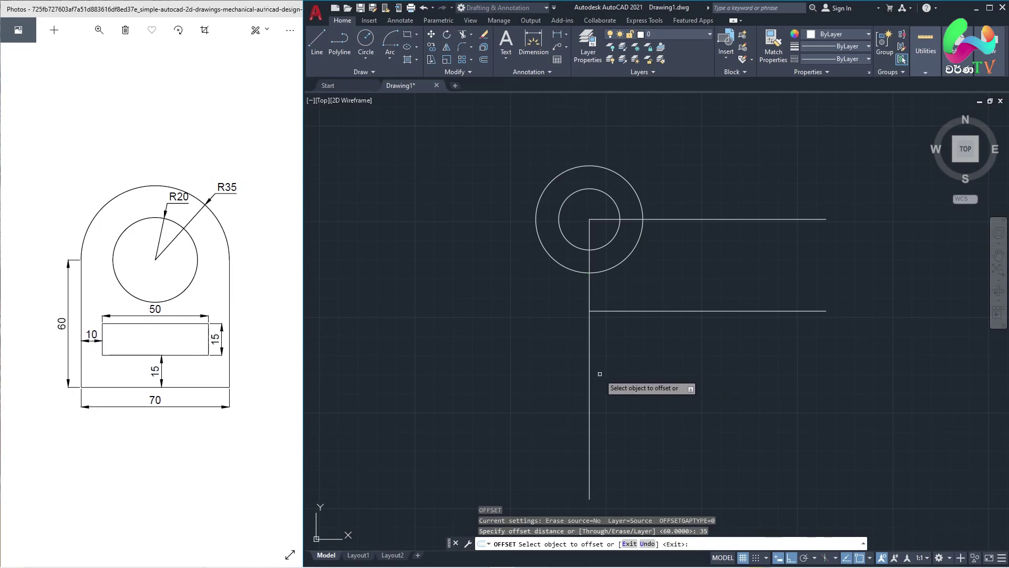
left_click(591, 373)
left_click(733, 370)
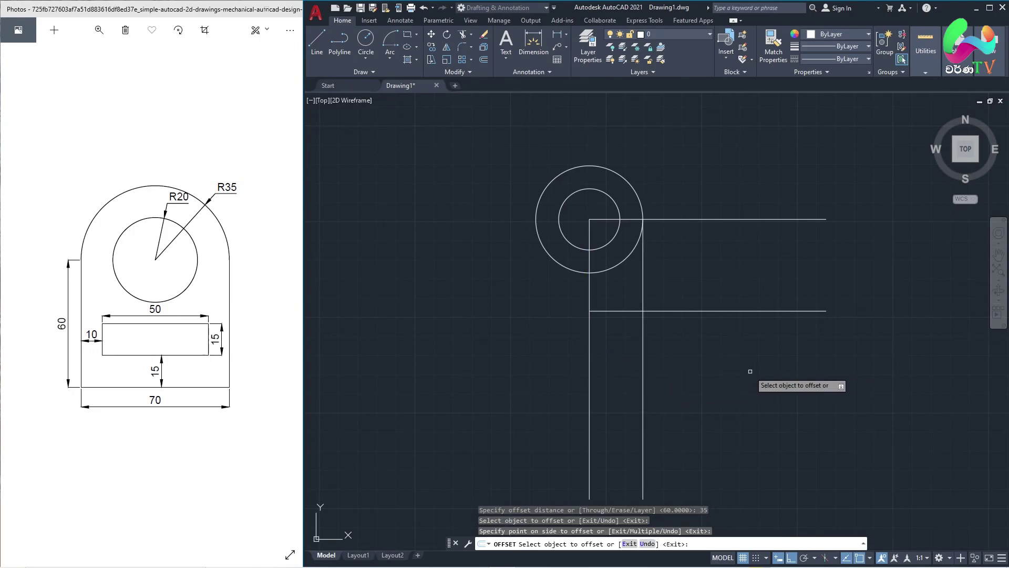
scroll(732, 368, "up", 2)
scroll(731, 368, "down", 2)
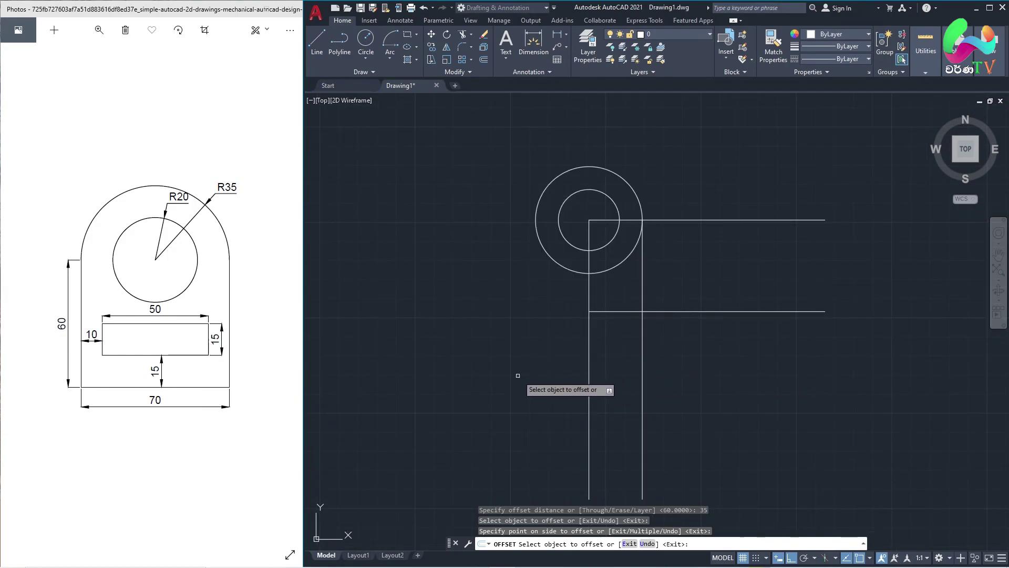
- Offset the vertical centre line 35 units to the left as well
left_click(590, 340)
left_click(492, 346)
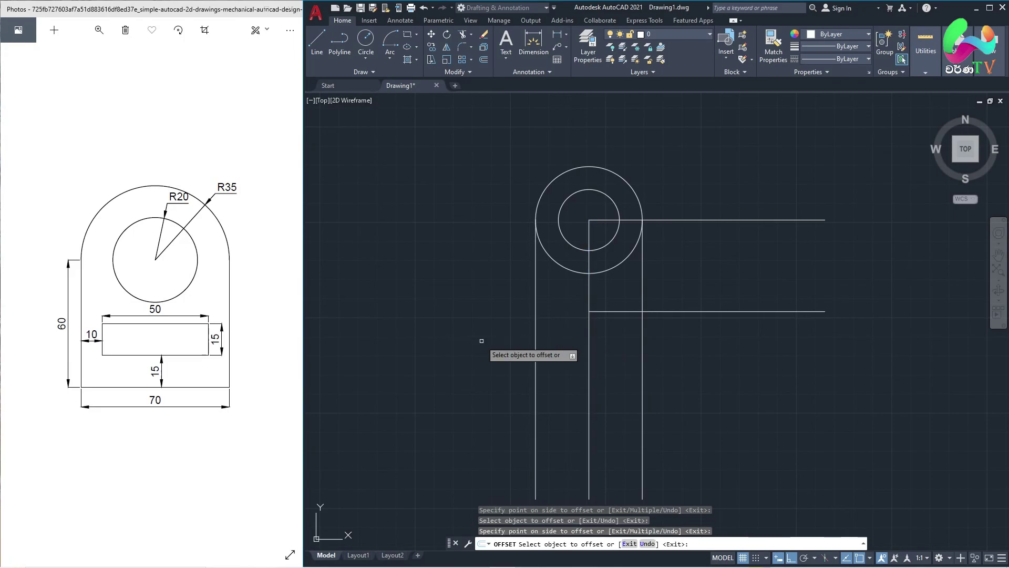
key("Escape")
scroll(589, 254, "up", 2)
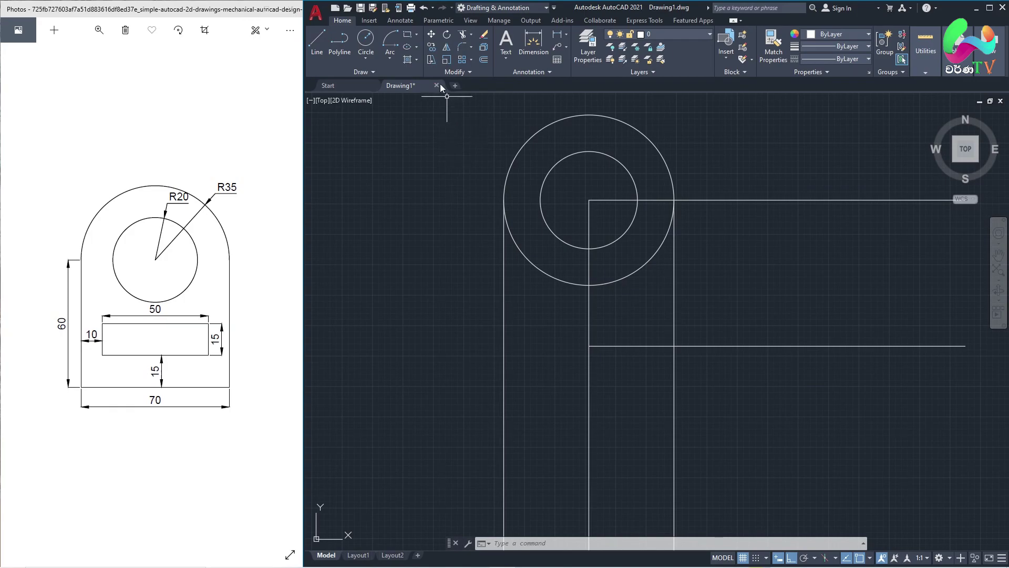
left_click(471, 35)
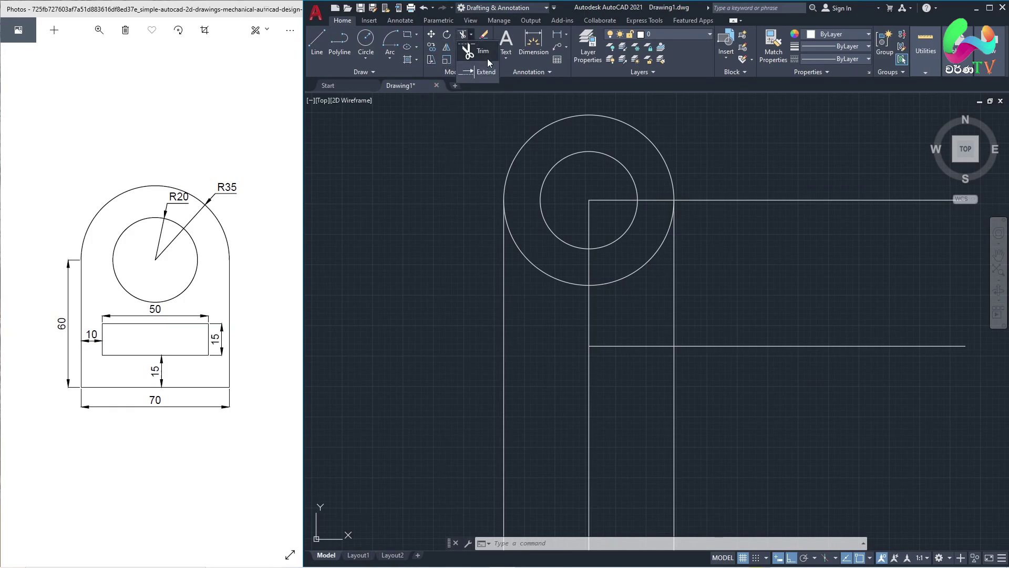
left_click(484, 72)
- Switch the Modify panel between Trim and Extend, then cancel the command
left_click(472, 36)
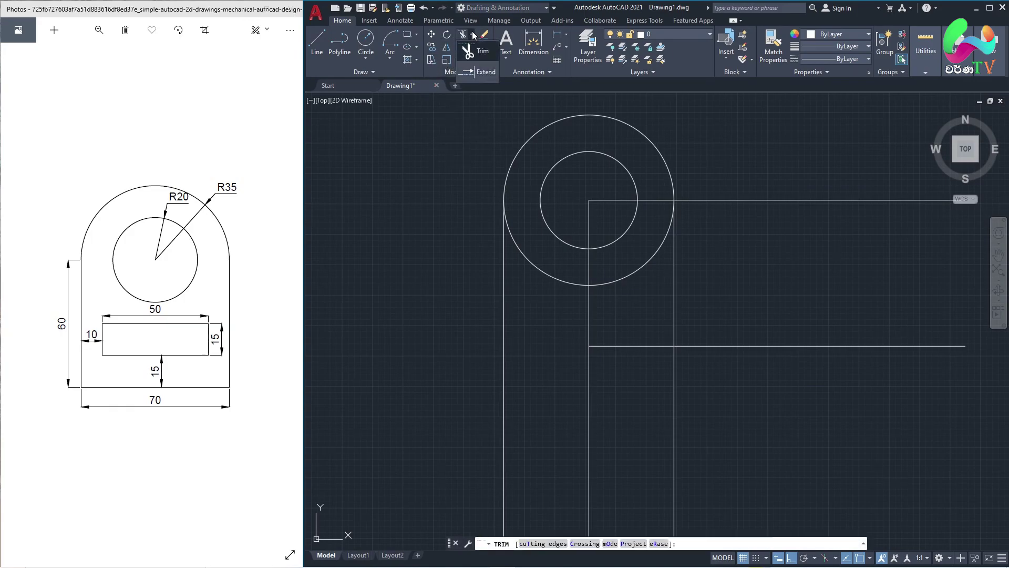
left_click(473, 34)
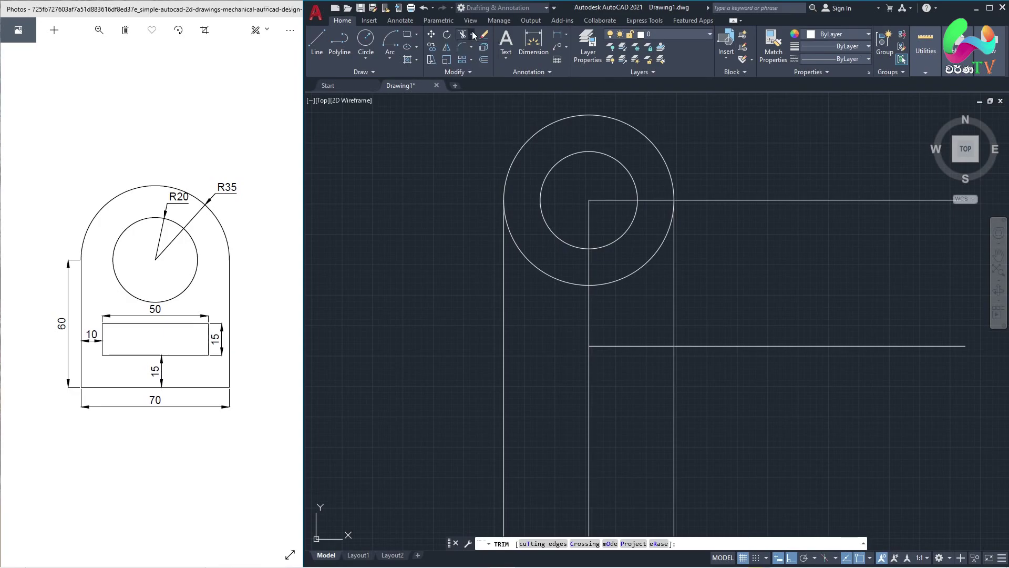
left_click(473, 35)
left_click(466, 72)
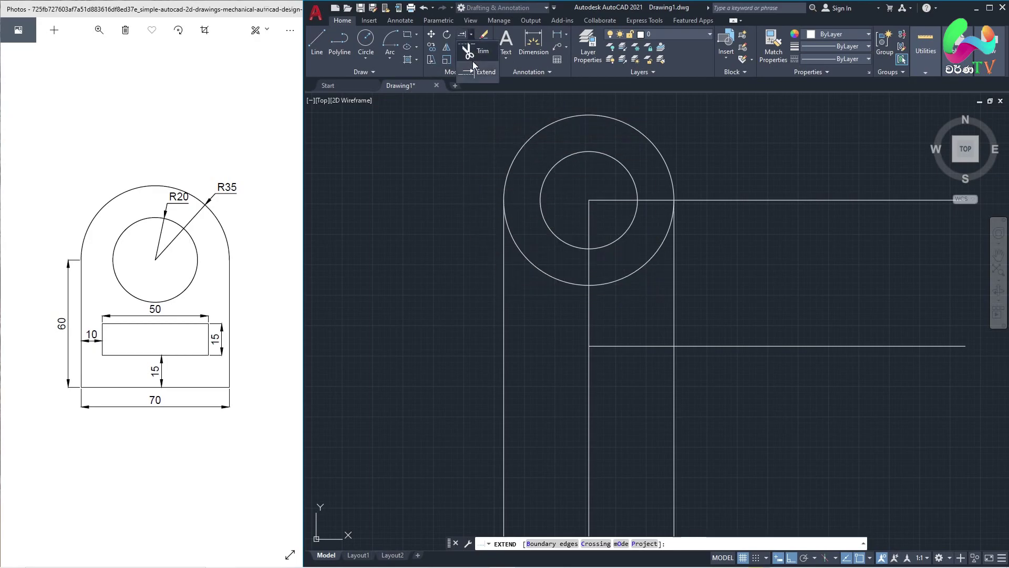
left_click(472, 72)
key("Escape")
type("E")
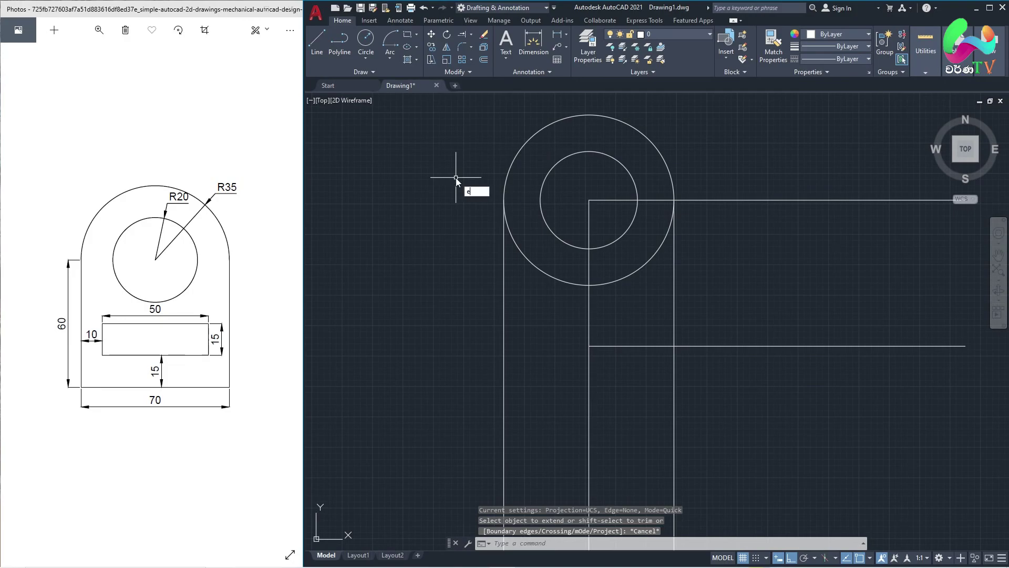
- Extend the lower horizontal line left to meet the left side line
type("x")
key("Return")
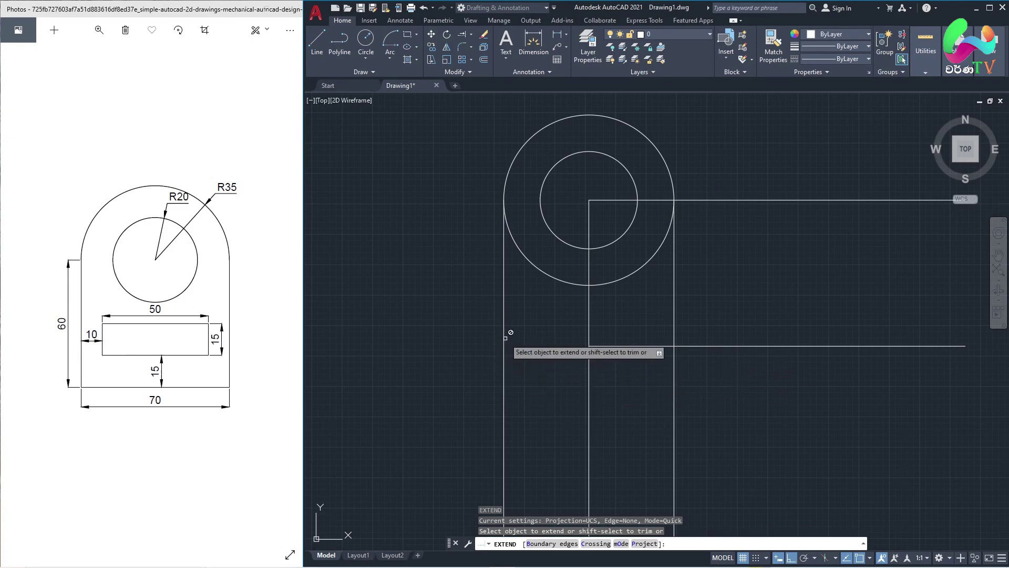
scroll(594, 338, "up", 4)
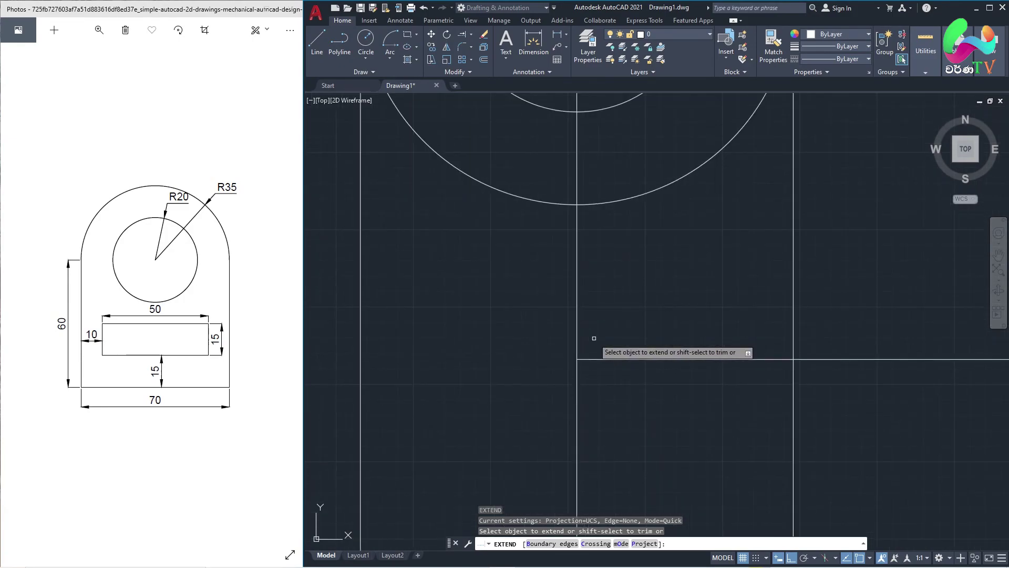
middle_click_drag(594, 338, 699, 308)
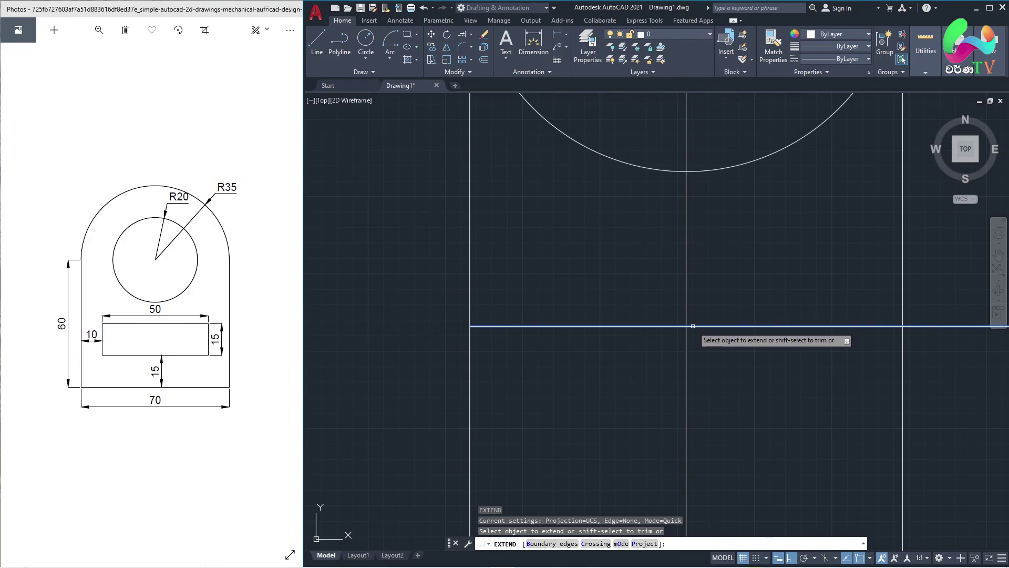
left_click(693, 326)
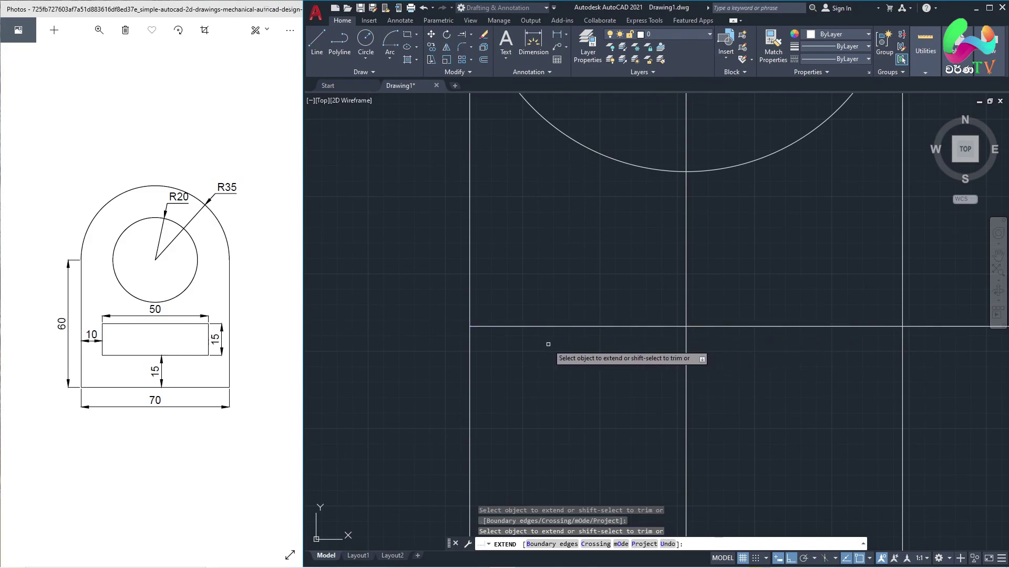
scroll(534, 348, "down", 6)
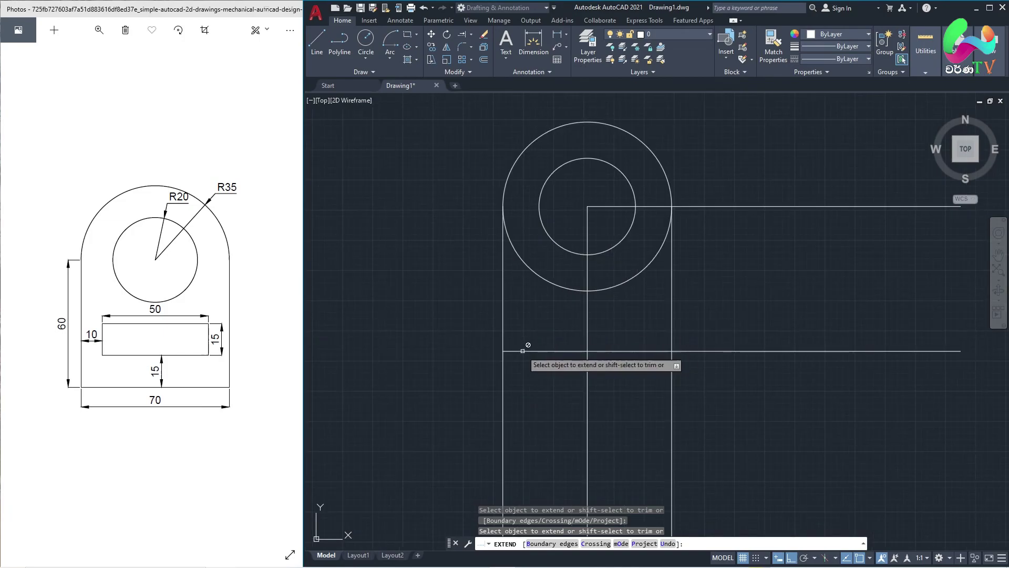
scroll(529, 340, "up", 4)
scroll(503, 351, "up", 2)
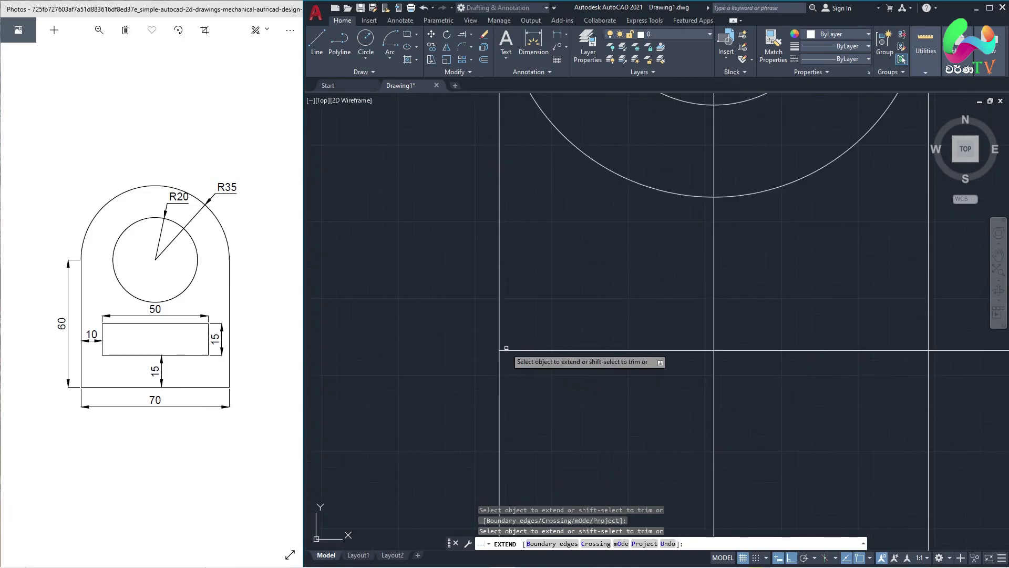
key("Return")
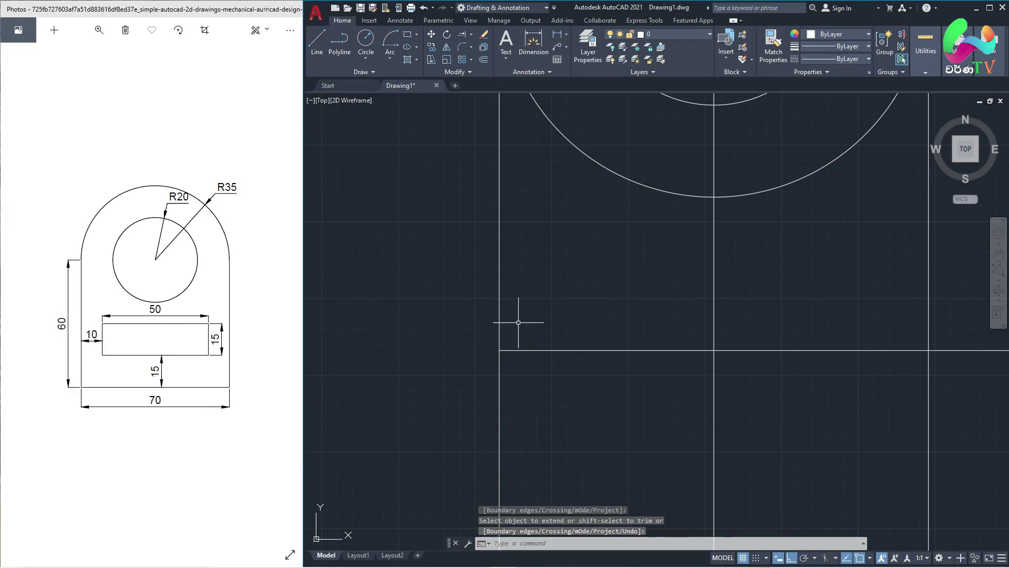
scroll(616, 316, "down", 6)
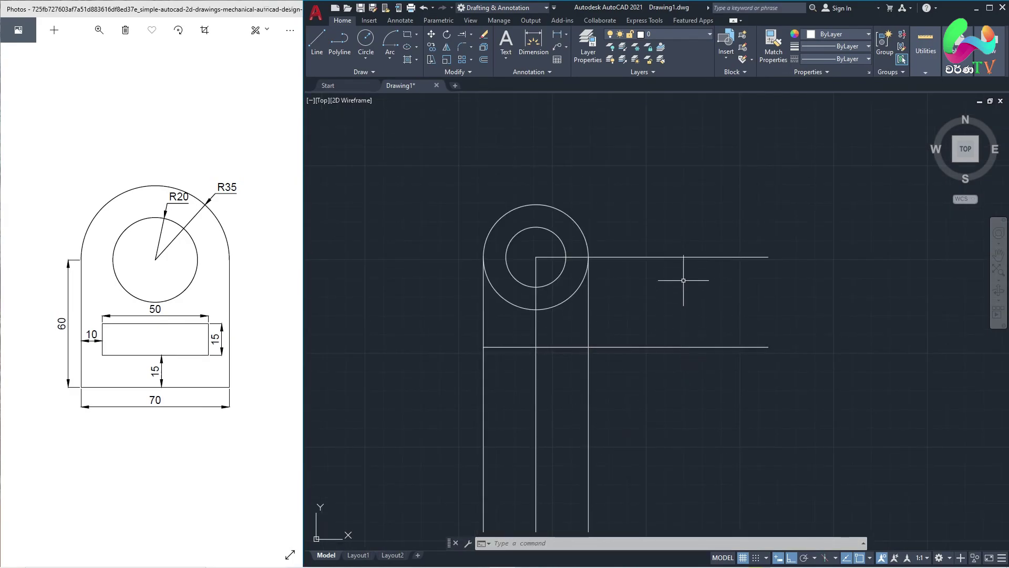
scroll(515, 396, "up", 2)
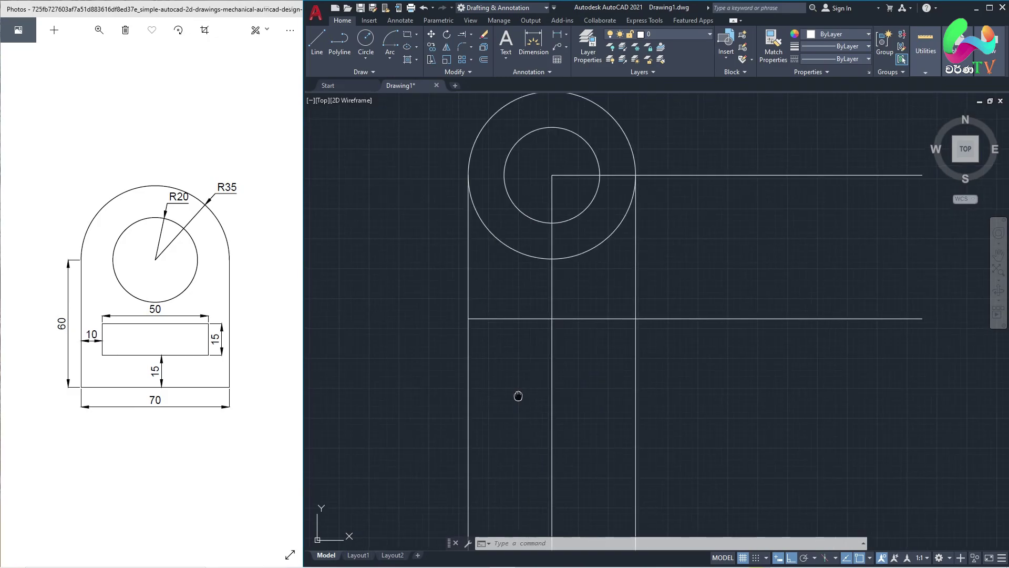
middle_click_drag(517, 395, 529, 416)
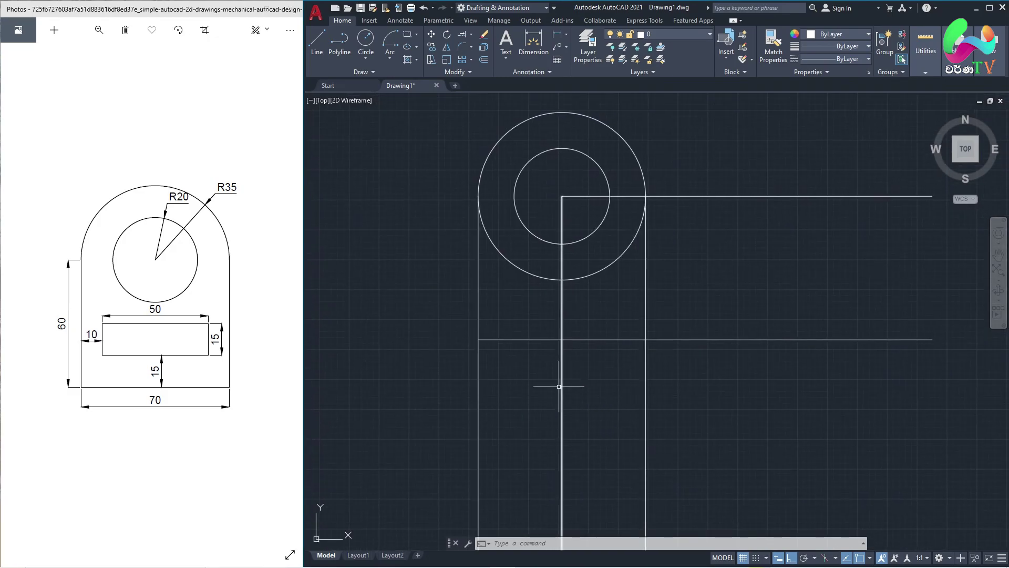
- Fence-trim the vertical side lines where they cross the horizontal line
left_click(472, 33)
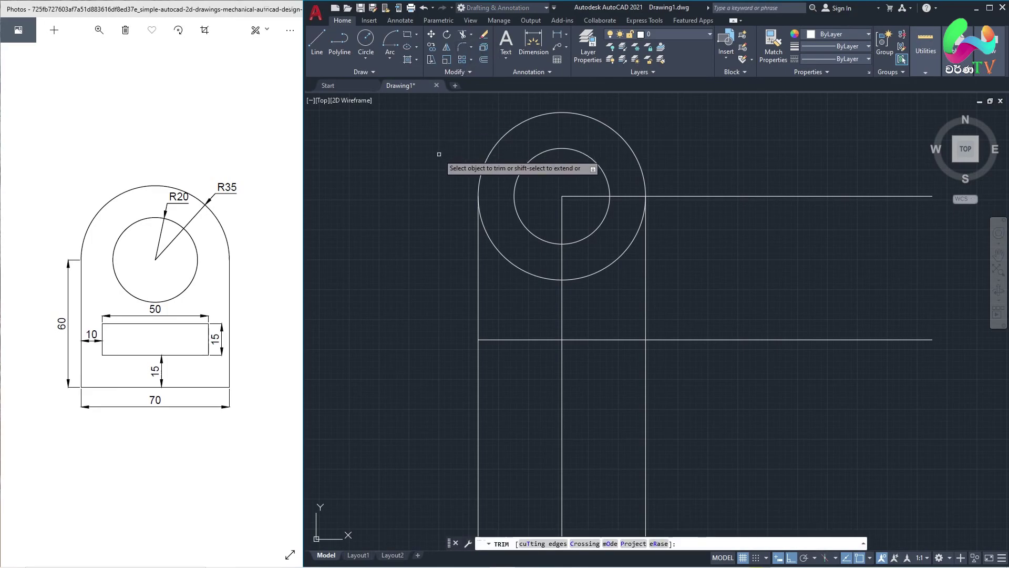
key("Escape")
type("T")
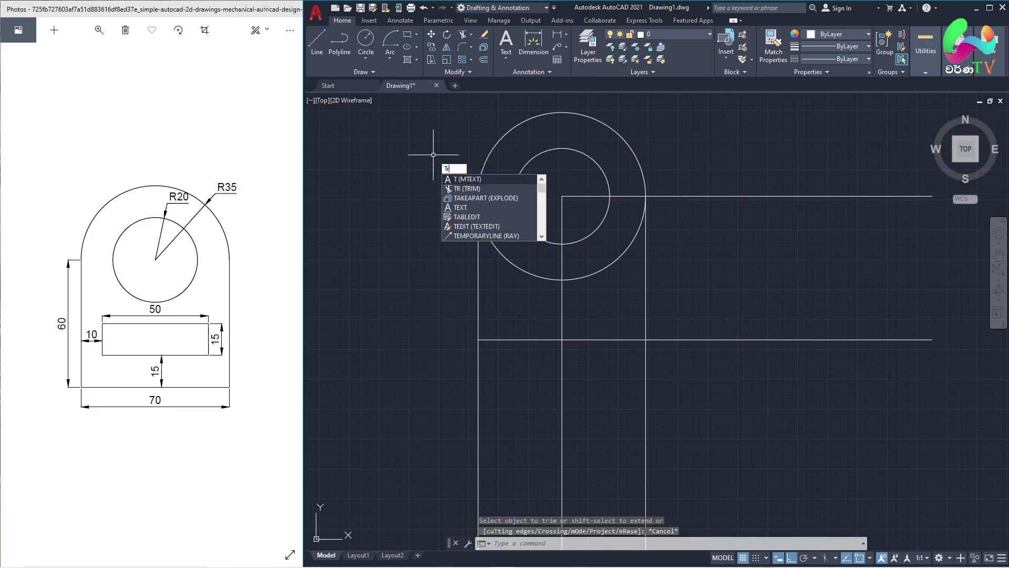
type("r")
key("Return")
middle_click_drag(582, 317, 590, 237)
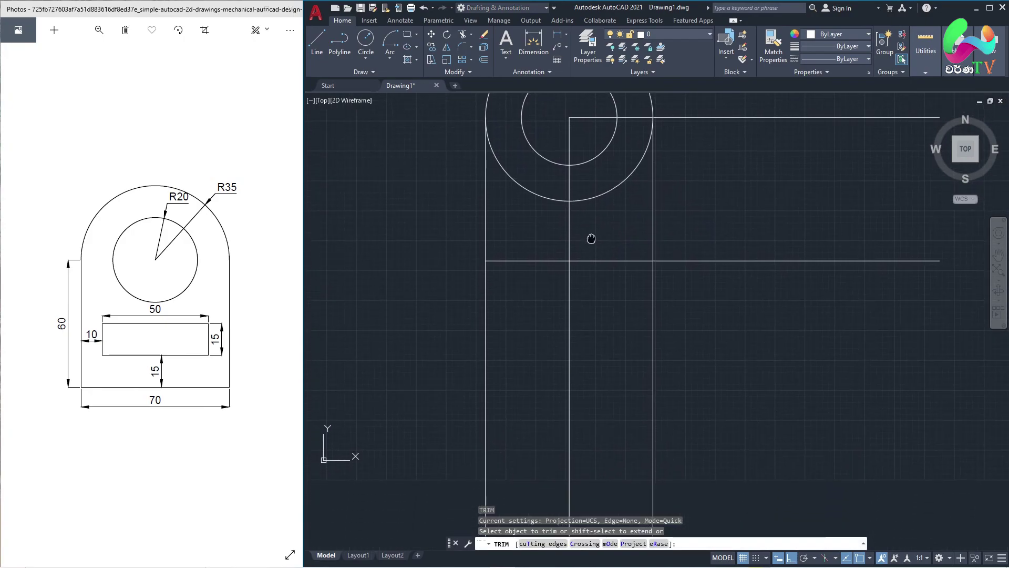
left_click(655, 305)
key("Return")
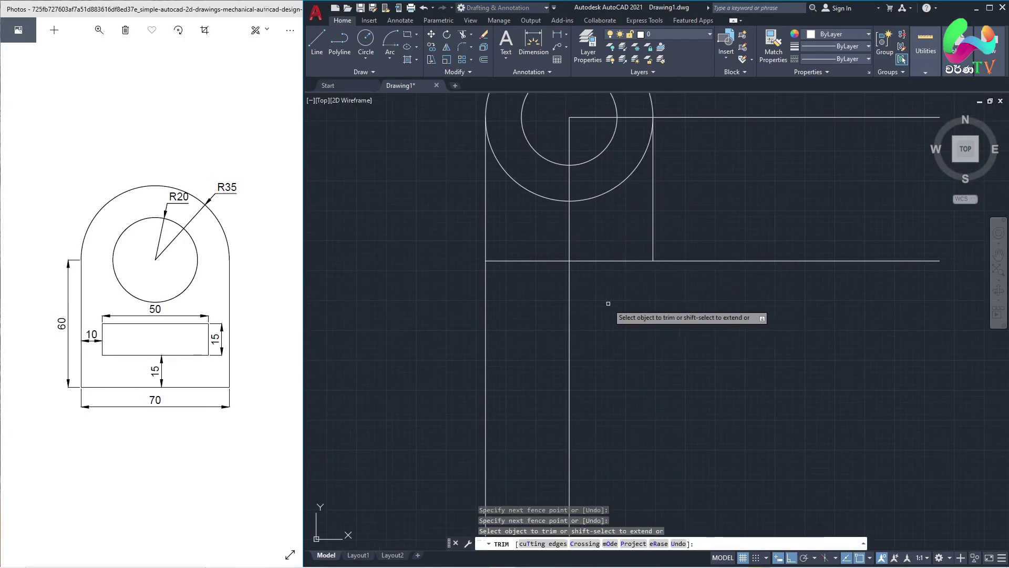
left_click(506, 306)
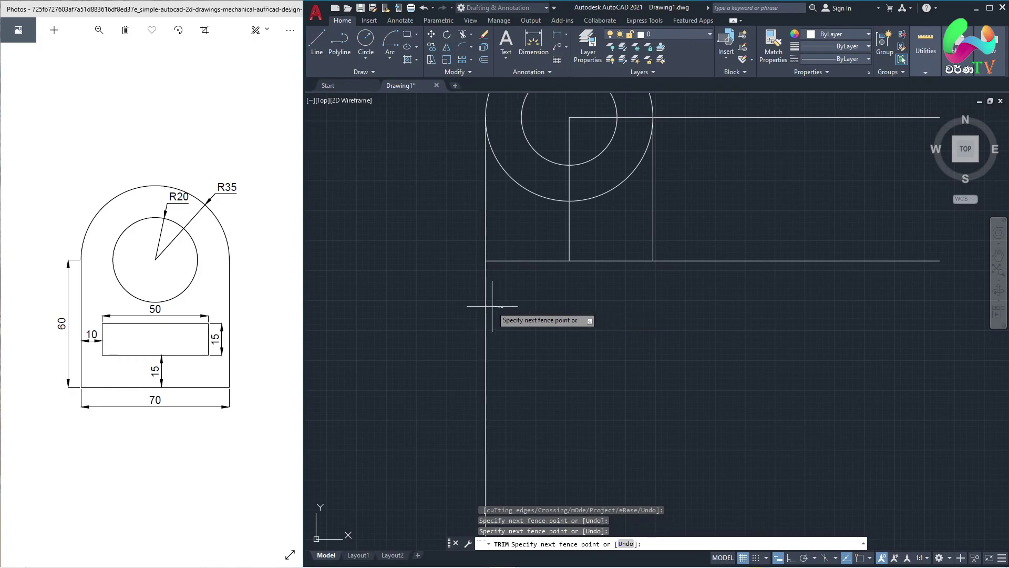
scroll(478, 263, "up", 3)
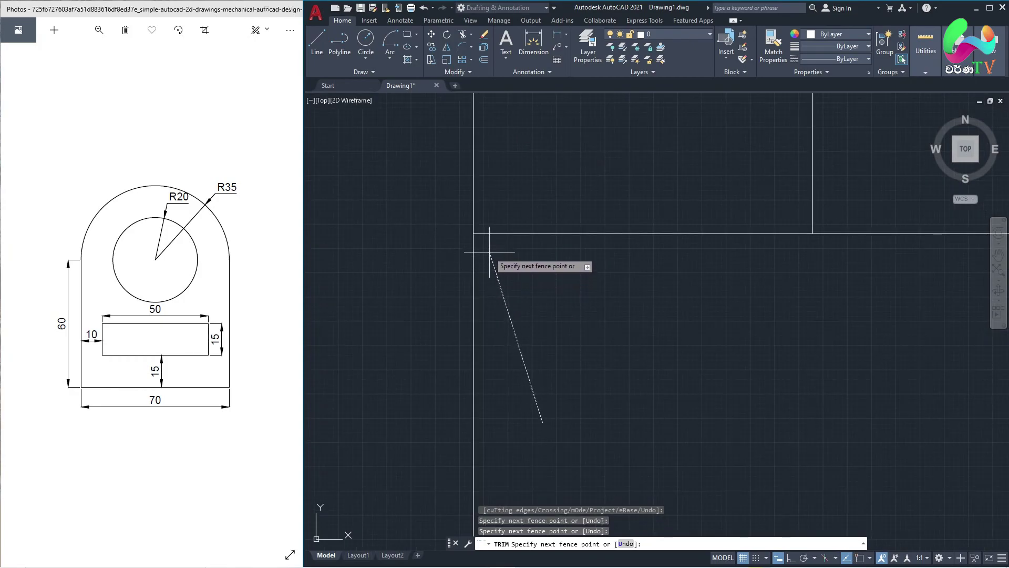
scroll(473, 247, "up", 3)
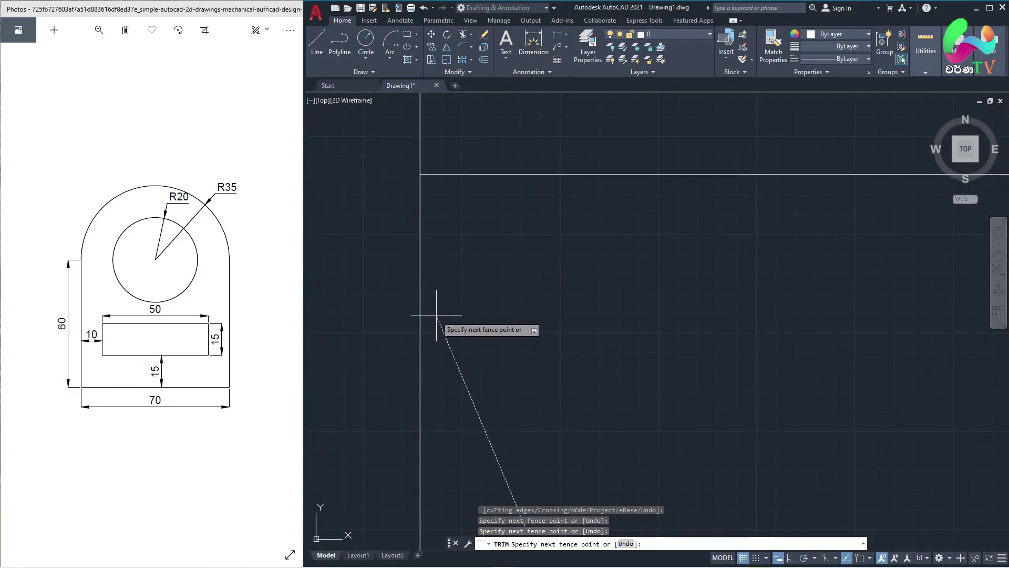
scroll(451, 342, "down", 2)
scroll(445, 362, "down", 2)
key("Return")
scroll(368, 352, "down", 2)
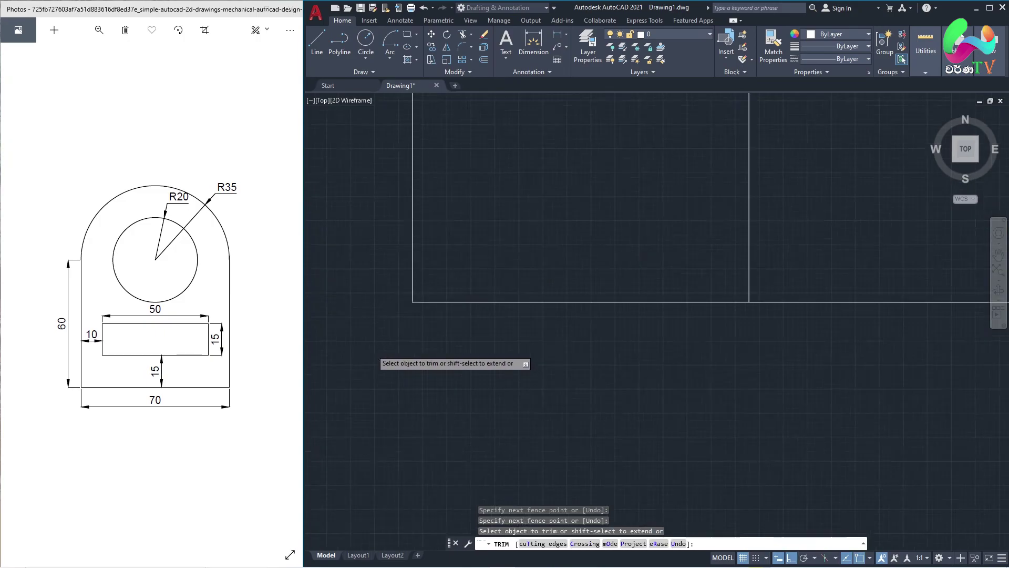
scroll(563, 401, "down", 2)
scroll(533, 424, "down", 2)
- Fence-trim the right overhangs of the bottom and centre horizontal lines
left_click(704, 407)
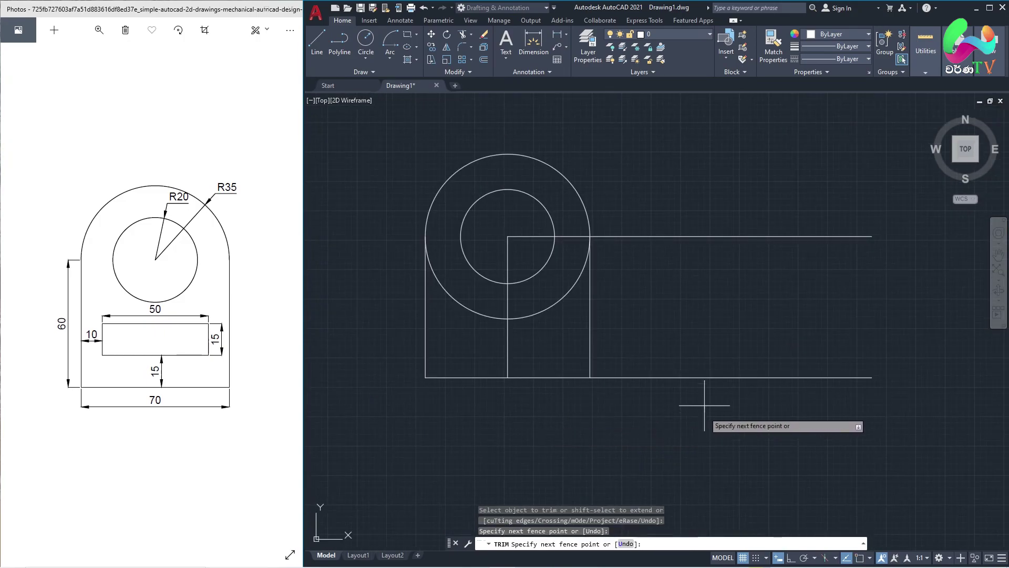
left_click(679, 336)
key("Return")
left_click(661, 178)
left_click(653, 333)
key("Return")
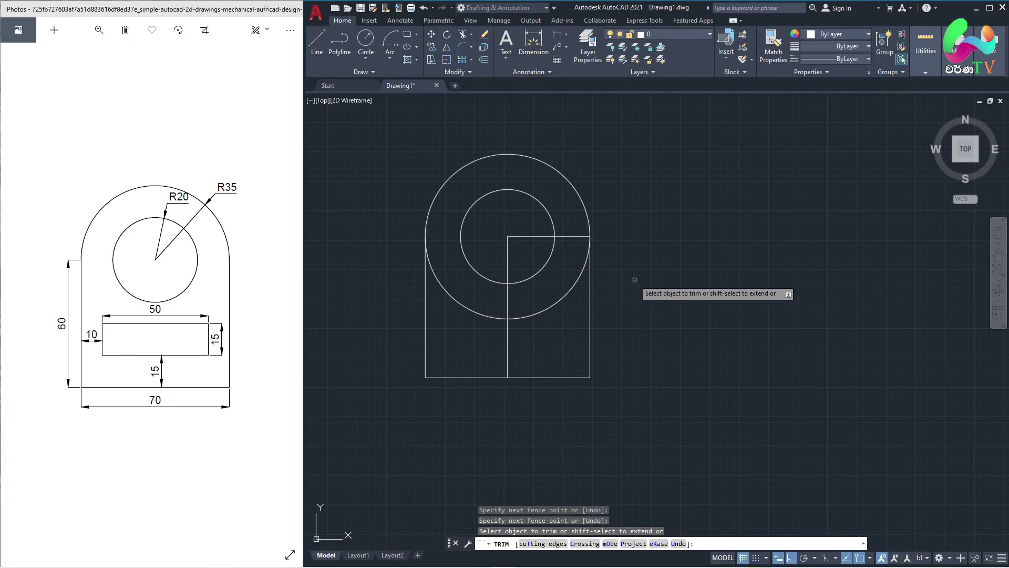
key("Return")
- Pan and zoom around the part to inspect the trimmed outline
middle_click_drag(646, 257, 677, 283)
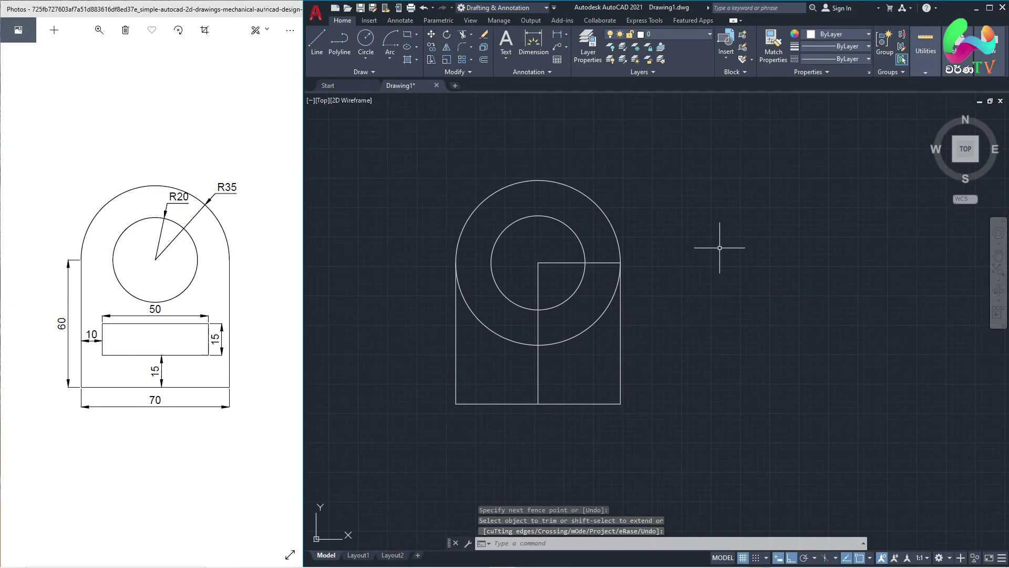
scroll(644, 341, "up", 2)
middle_click_drag(647, 343, 687, 331)
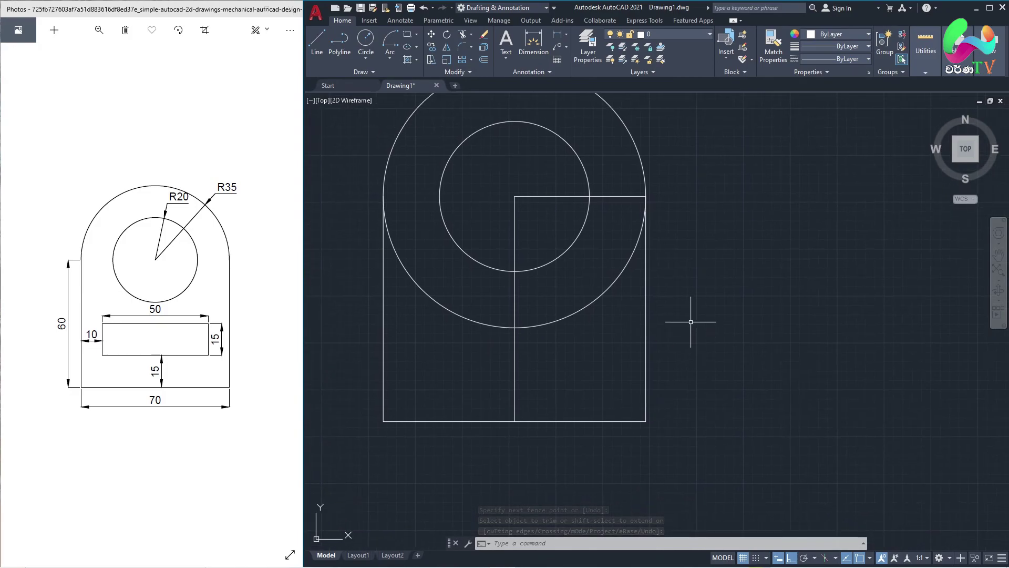
middle_click_drag(418, 246, 429, 275)
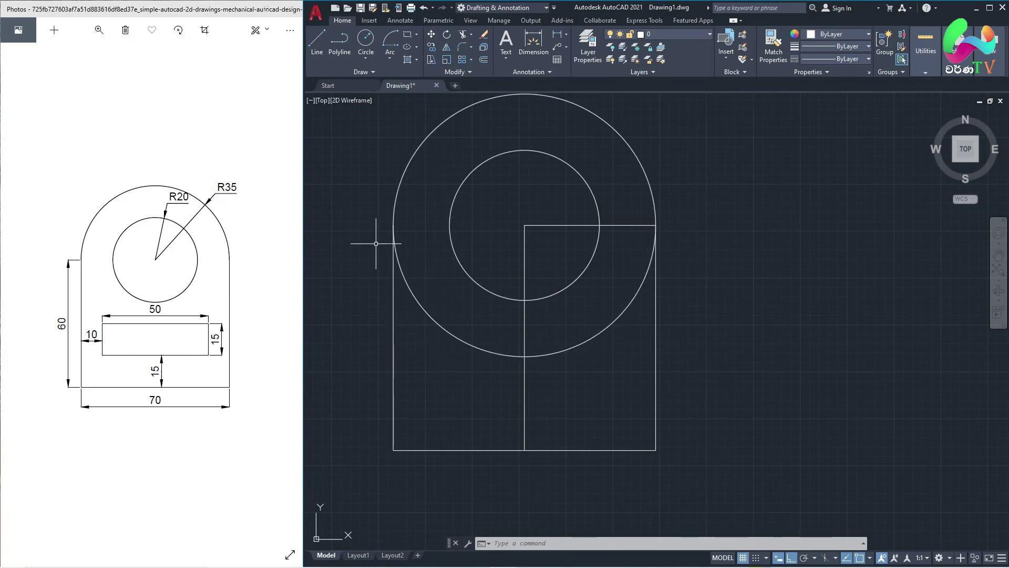
scroll(375, 230, "up", 5)
scroll(458, 248, "up", 2)
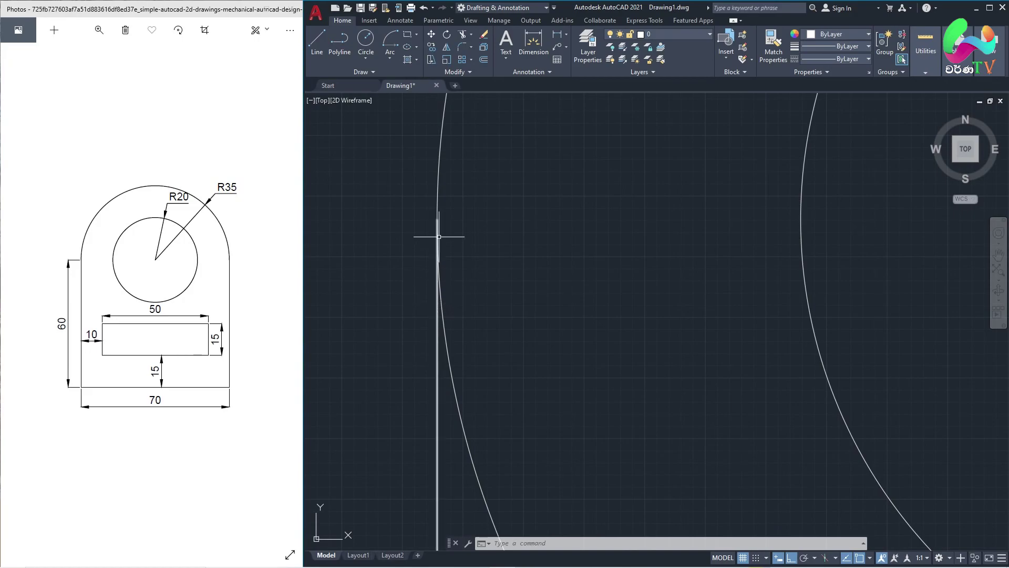
scroll(436, 217, "down", 5)
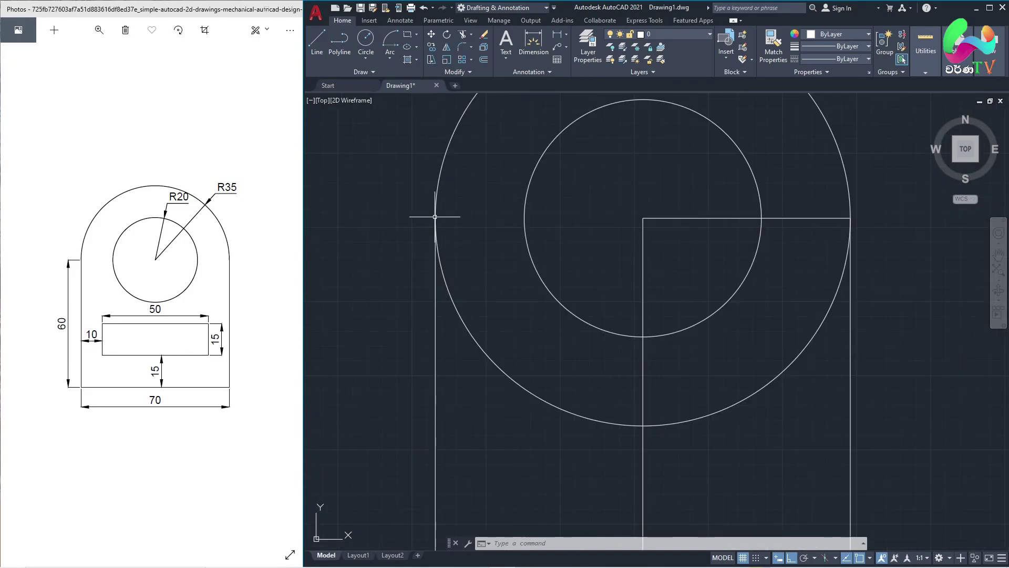
scroll(428, 219, "down", 3)
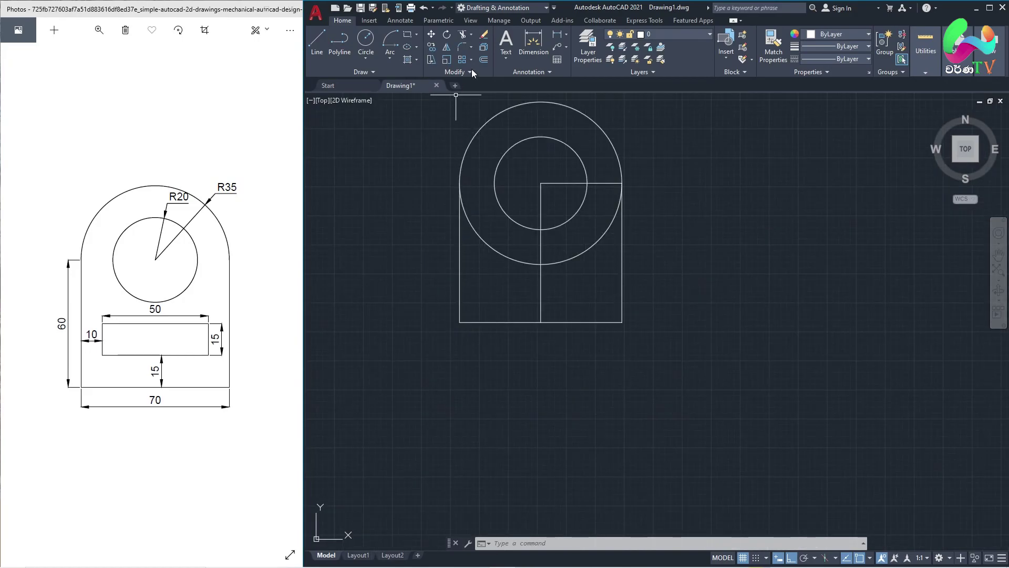
- Trim away the lower-left and lower-right arcs of the R35 circle
left_click(462, 34)
scroll(467, 208, "up", 2)
scroll(468, 208, "up", 2)
middle_click_drag(497, 208, 468, 203)
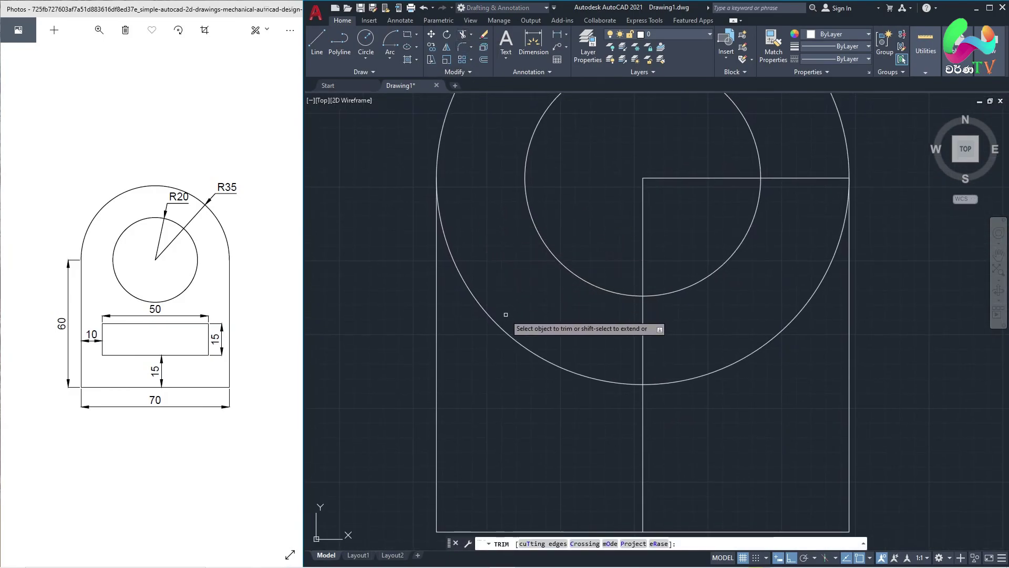
left_click_drag(506, 313, 481, 336)
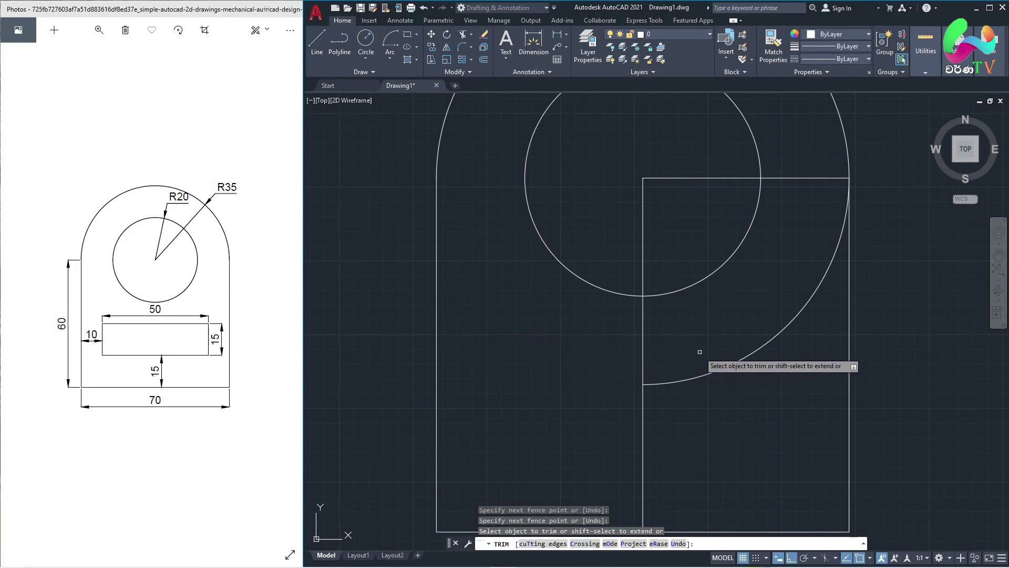
left_click_drag(700, 349, 703, 387)
scroll(703, 387, "down", 4)
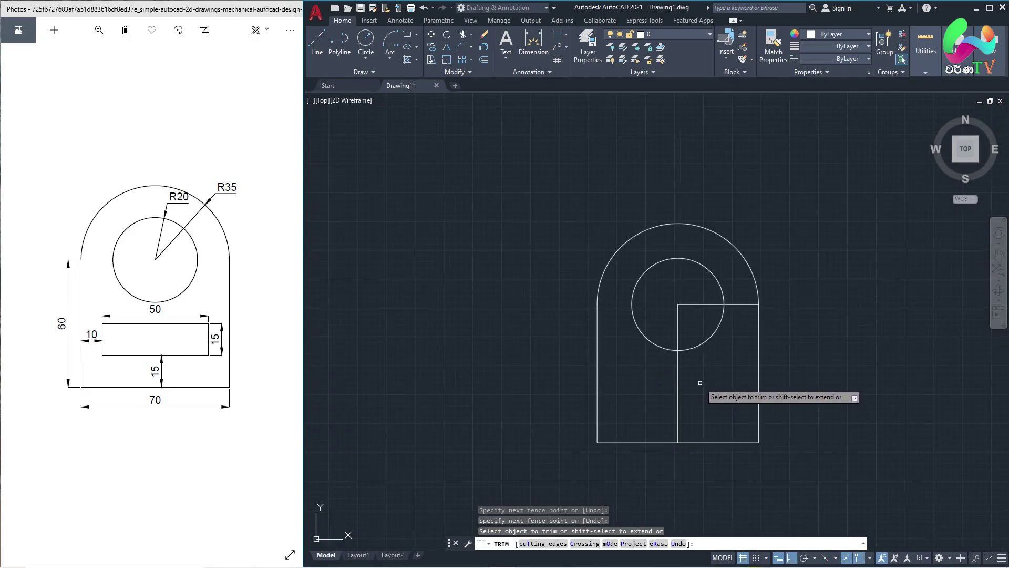
right_click(710, 379)
left_click(723, 384)
middle_click_drag(709, 359, 583, 279)
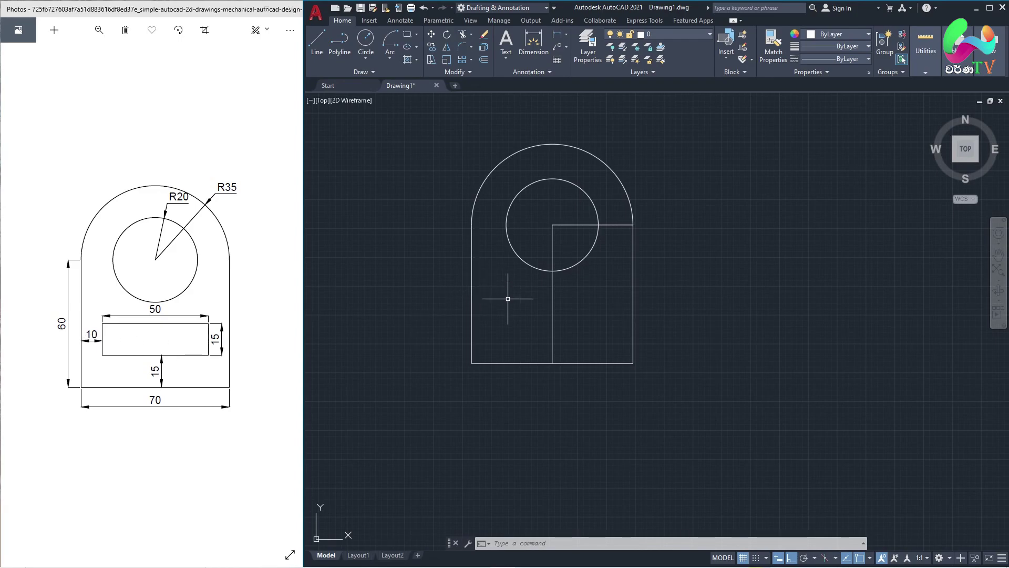
- Offset the left and right body edges 10 units inward
type("o")
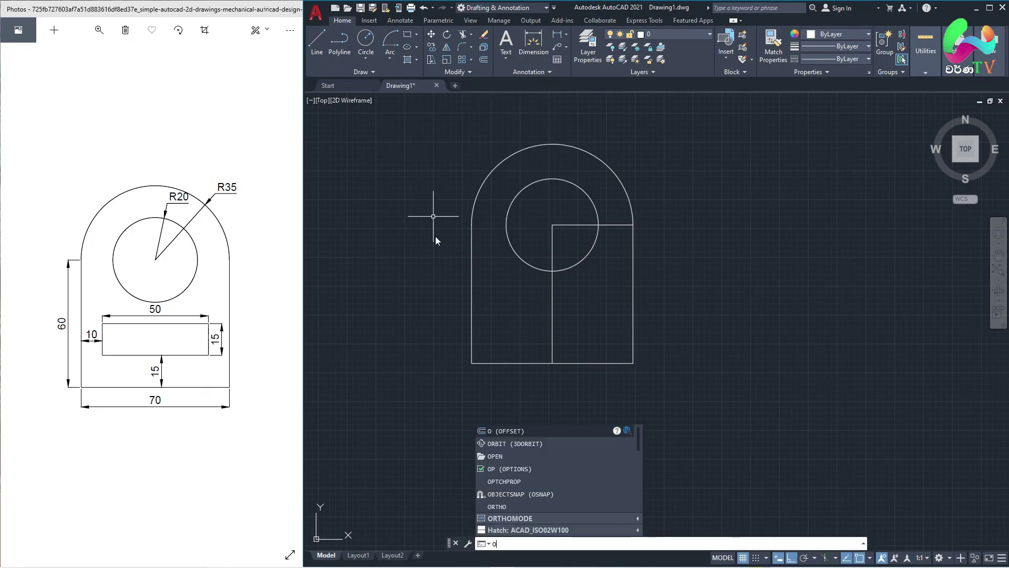
key("Return")
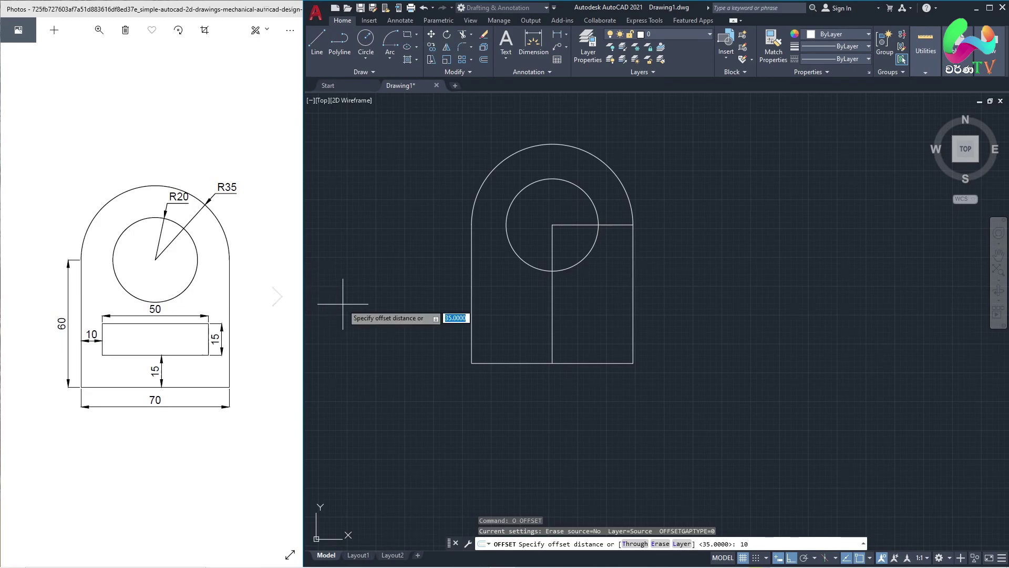
key("Return")
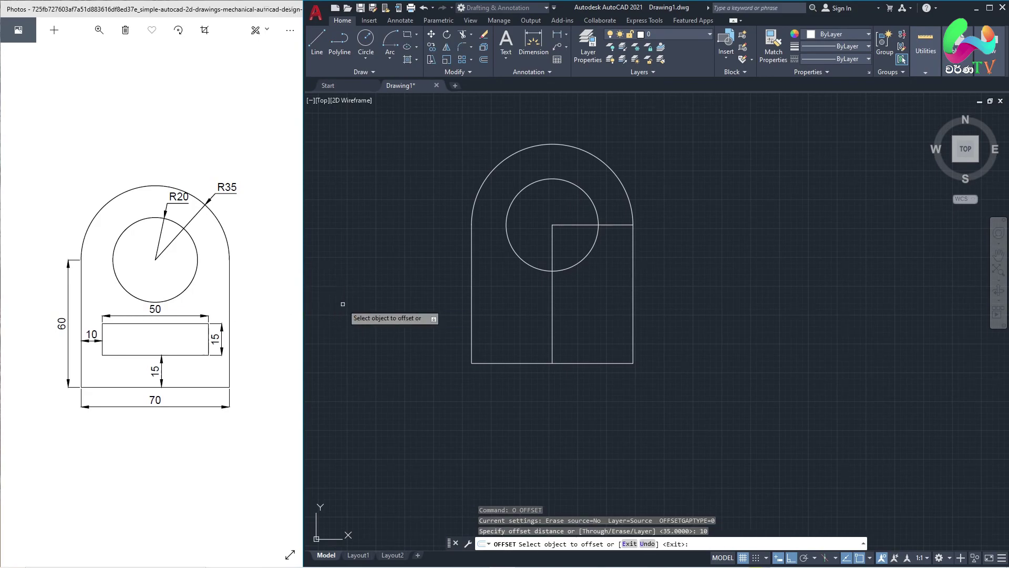
left_click(471, 259)
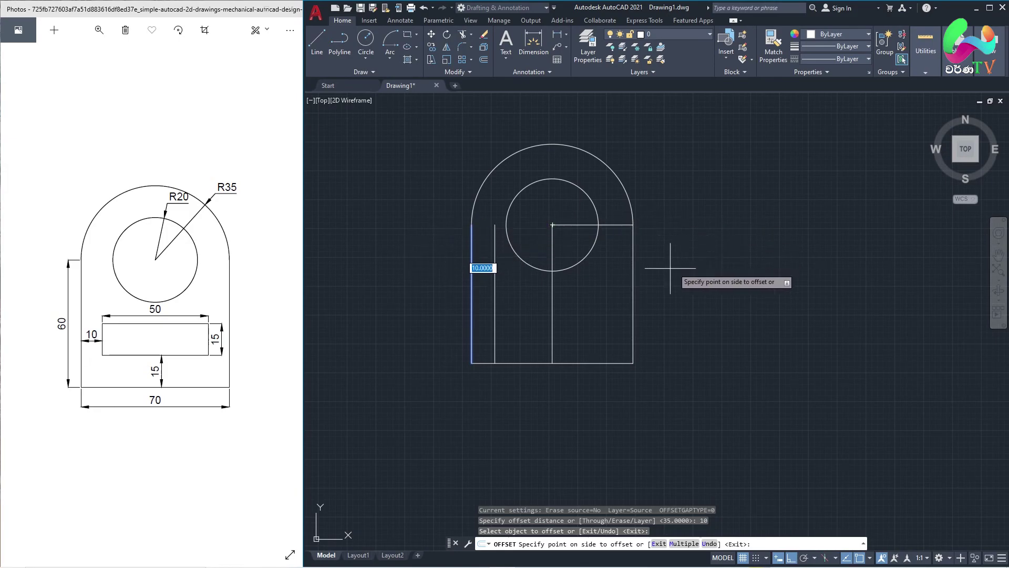
left_click(600, 288)
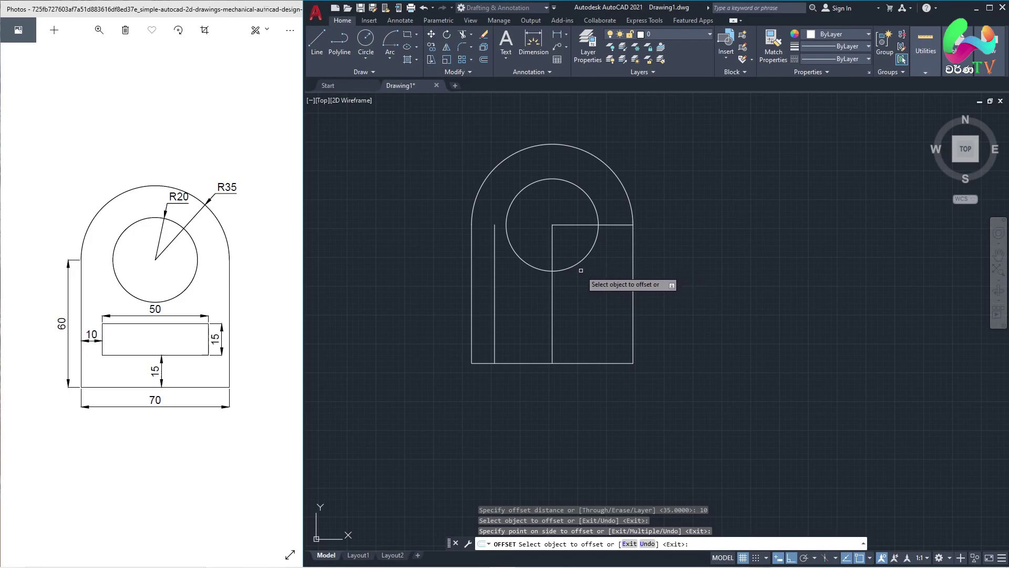
scroll(588, 289, "up", 2)
middle_click_drag(589, 293, 611, 321)
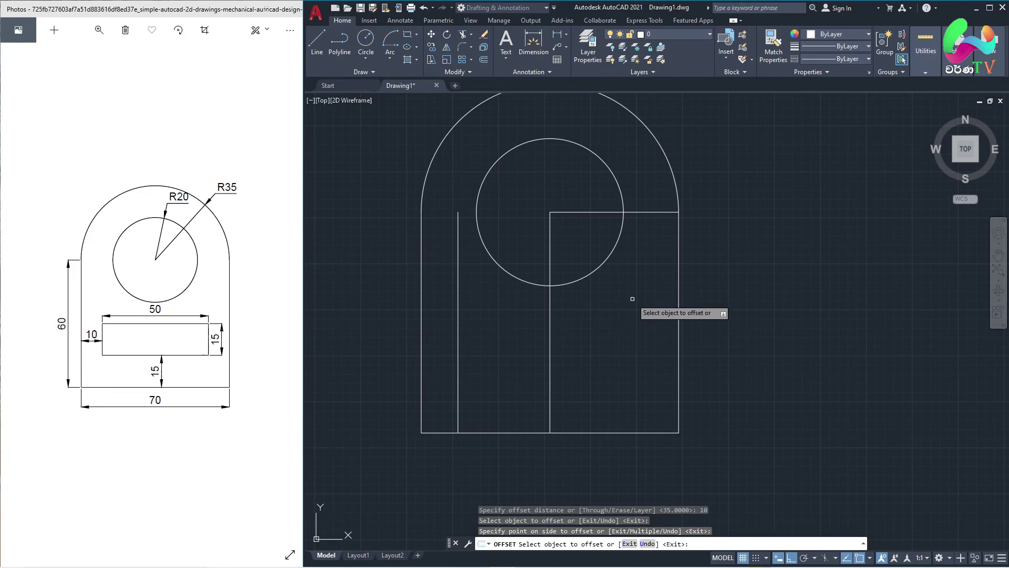
left_click(679, 262)
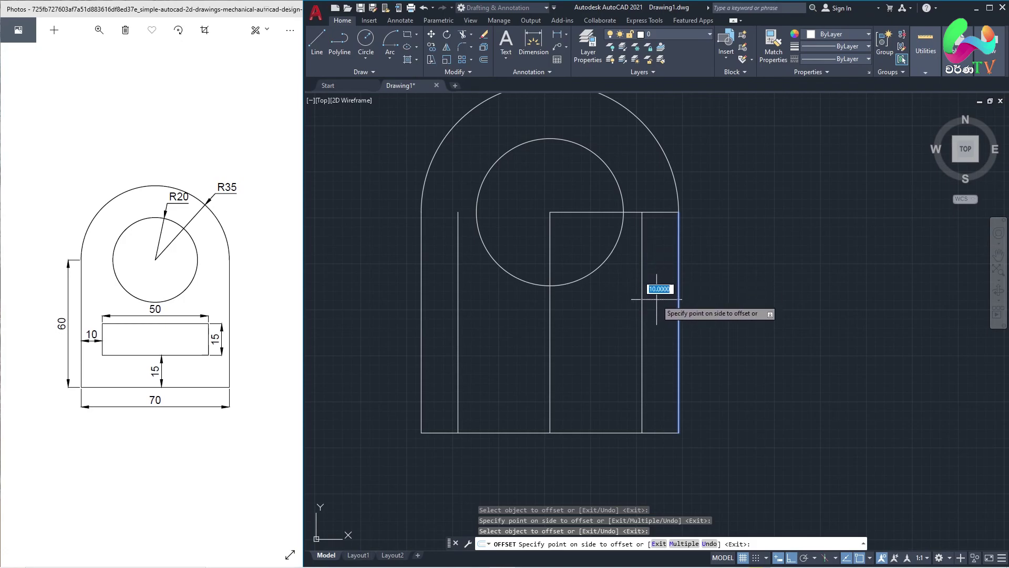
left_click(579, 306)
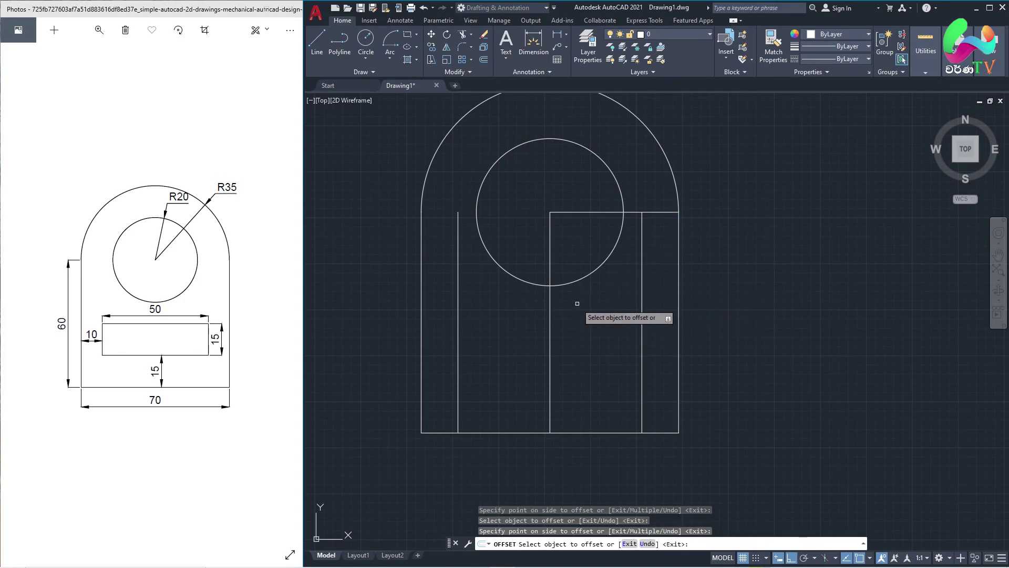
key("Return")
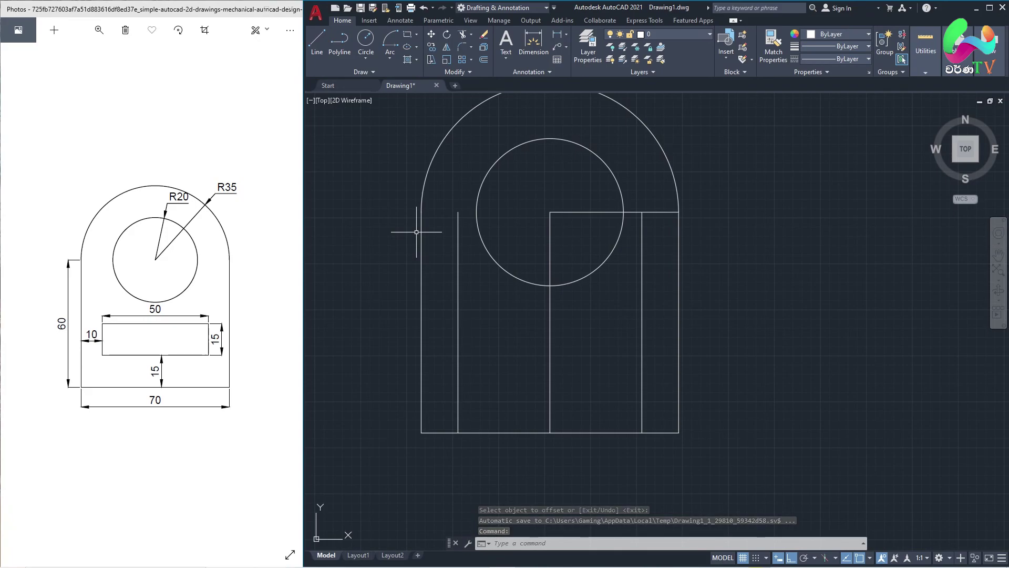
- Offset the bottom edge upward twice by 15, creating lines 15 and 30 above the base
key("Return")
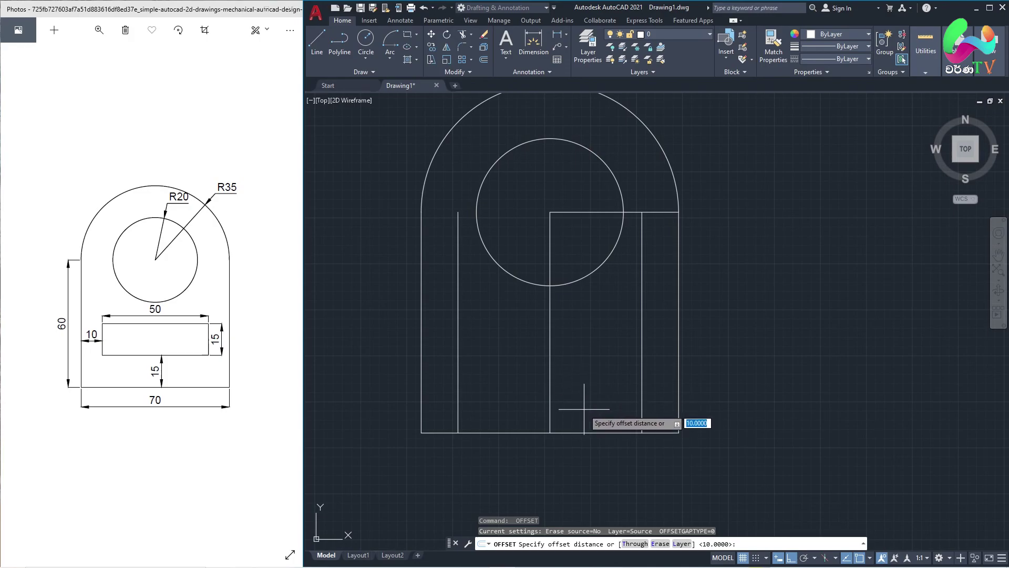
type("15")
key("Return")
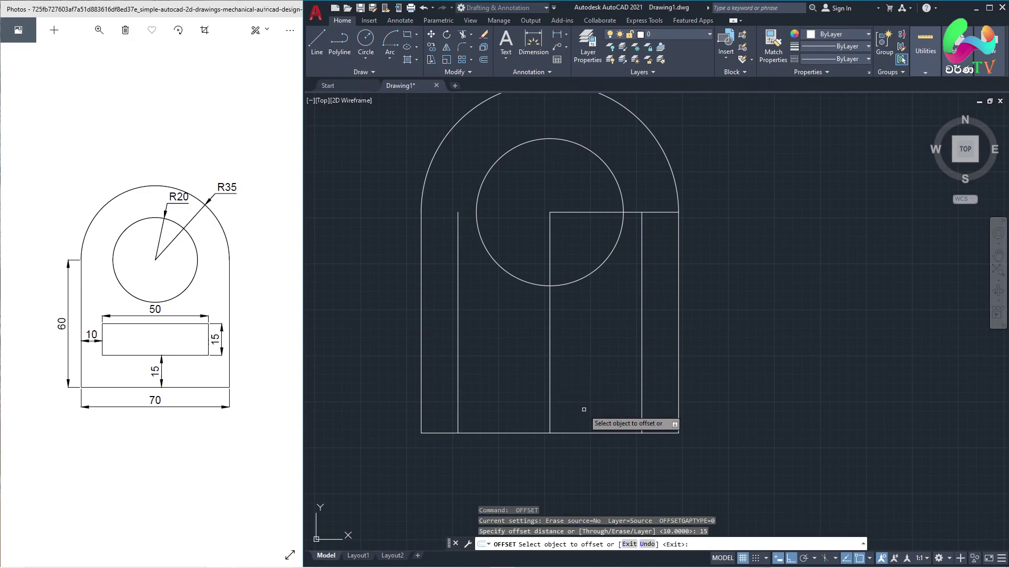
left_click(589, 431)
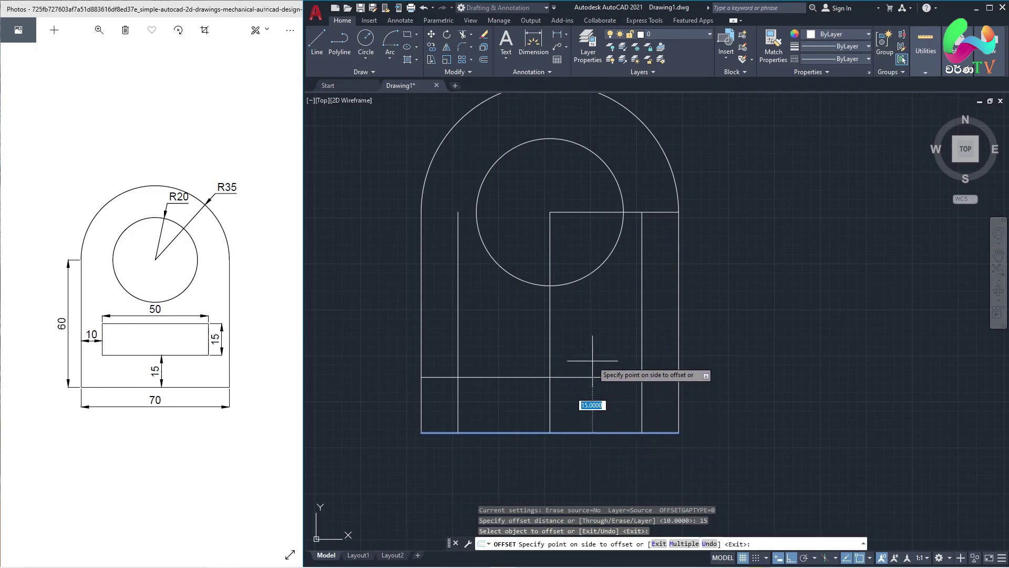
left_click(590, 389)
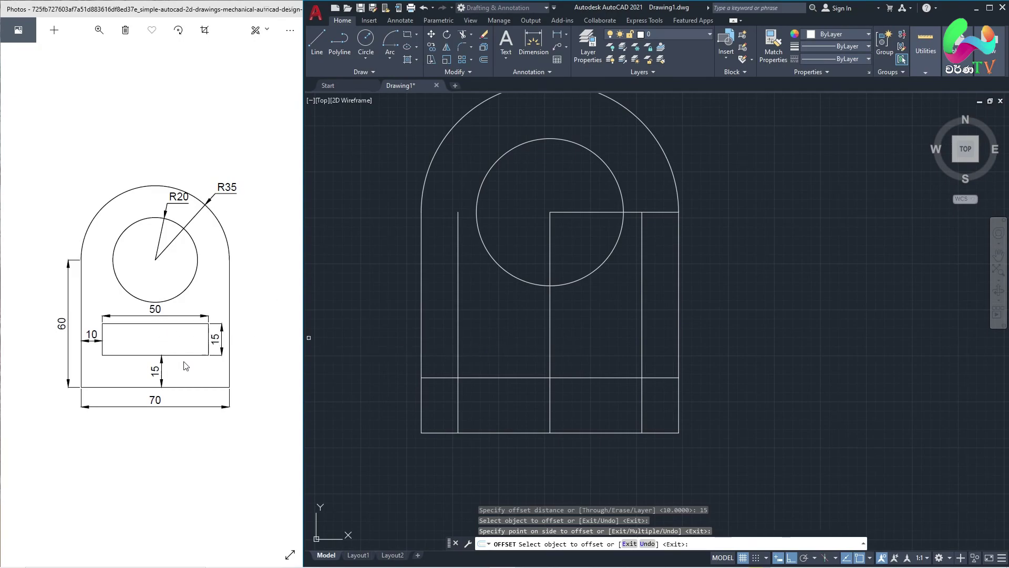
left_click(585, 376)
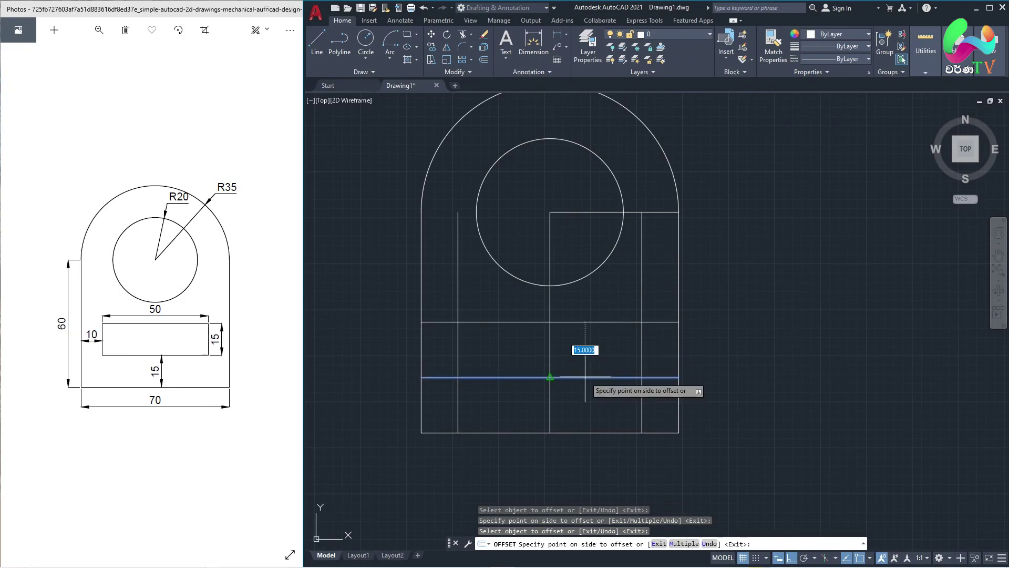
left_click(591, 307)
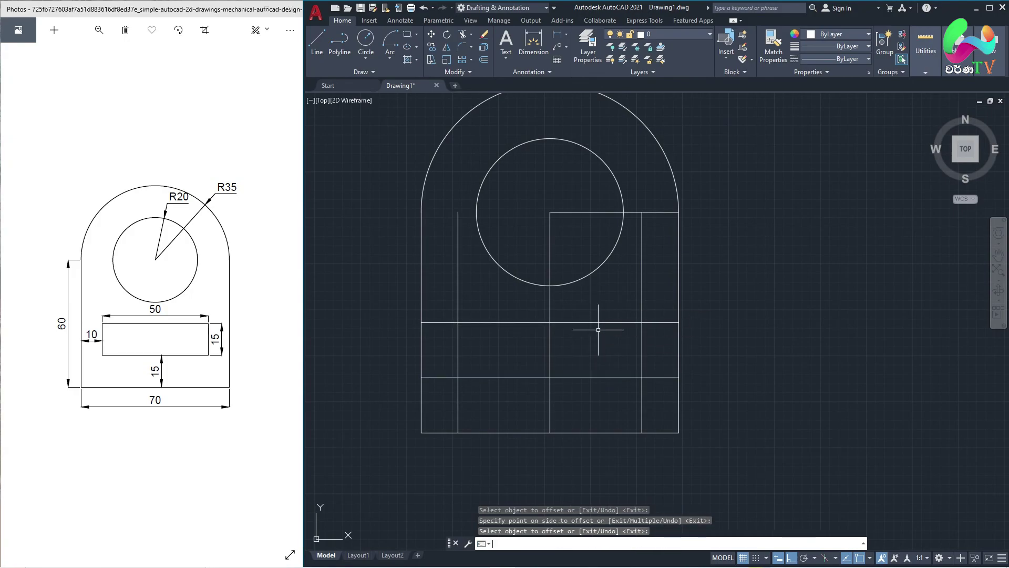
- Start TRIM and fence-cut the top of the left construction line
key("Return")
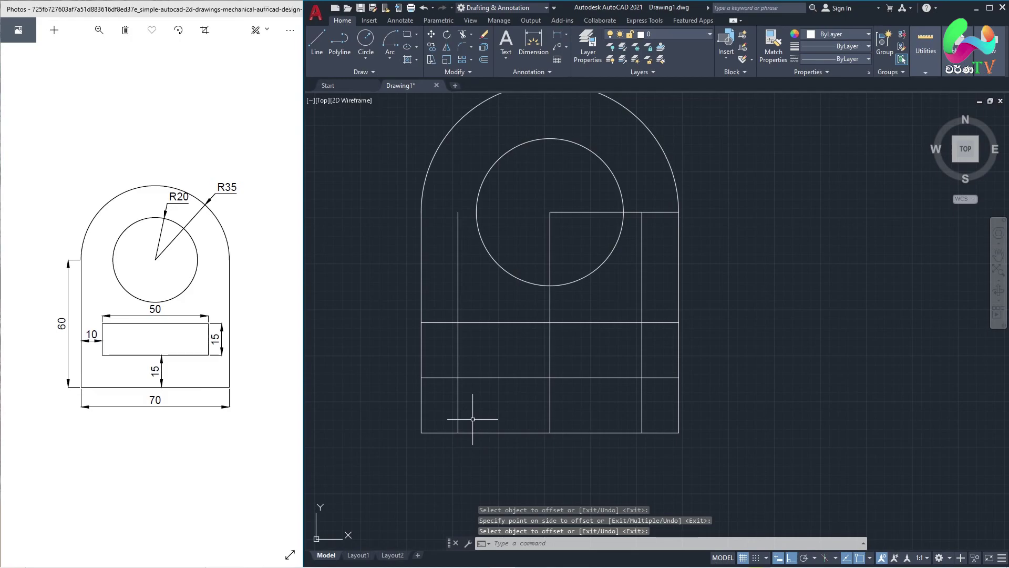
scroll(643, 226, "down", 2)
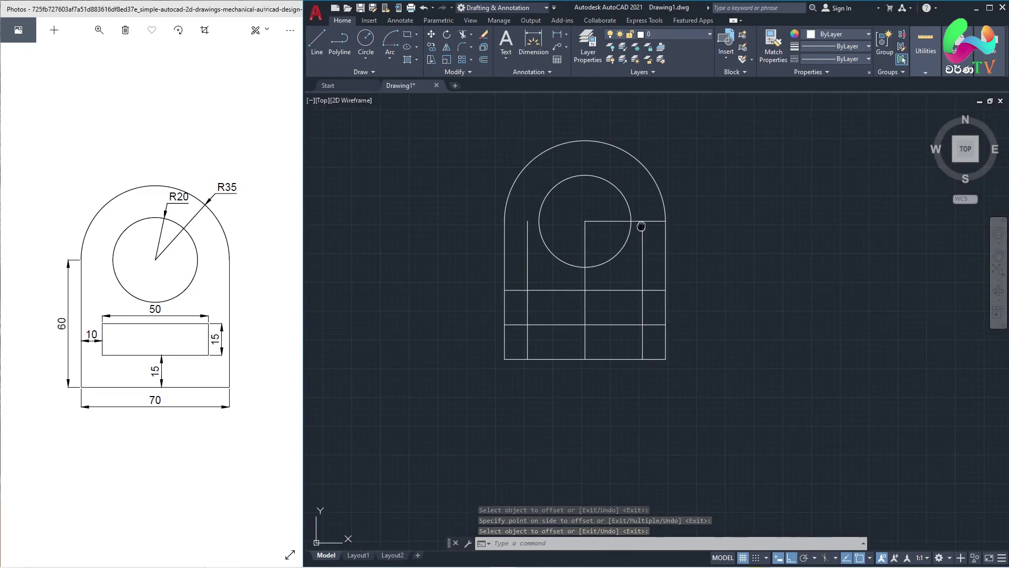
middle_click_drag(643, 226, 641, 237)
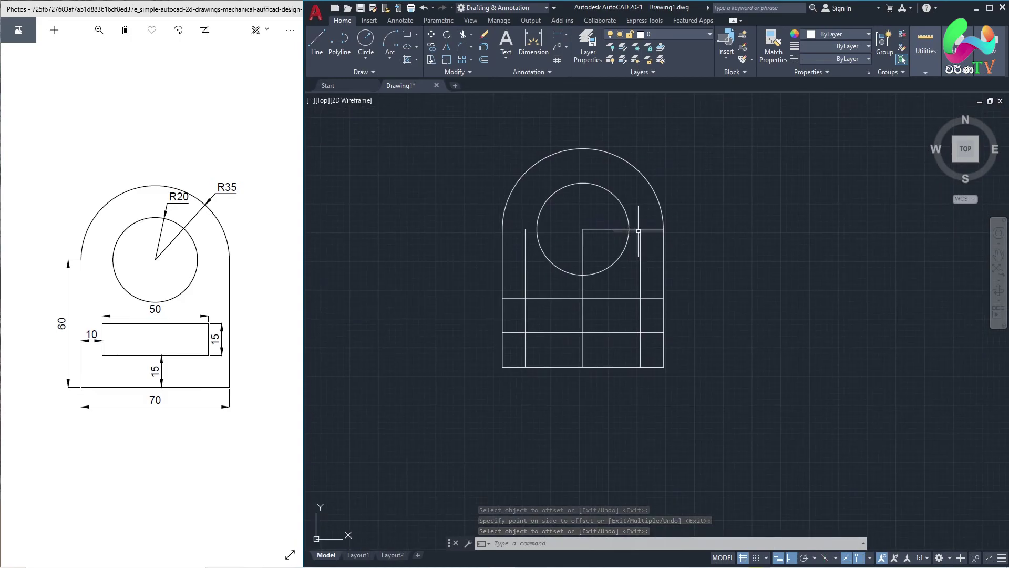
left_click(463, 34)
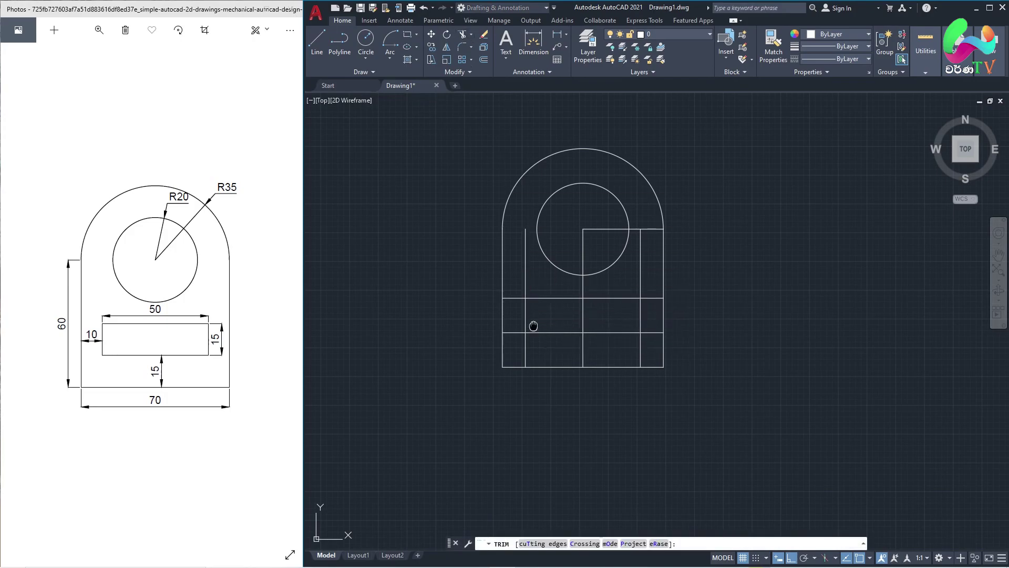
scroll(559, 251, "up", 4)
middle_click_drag(502, 290, 514, 232)
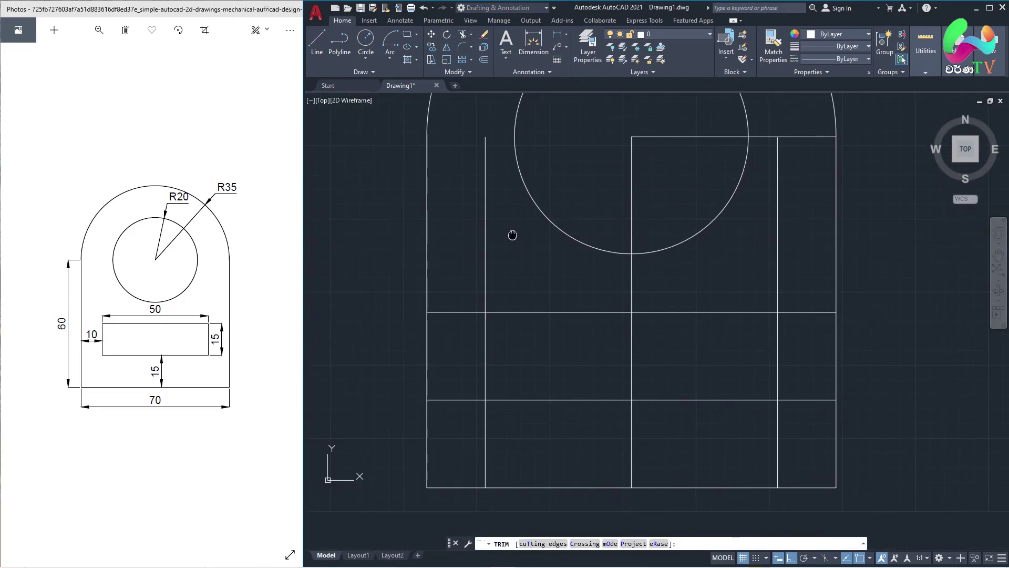
left_click(514, 253)
left_click(483, 220)
key("Return")
- Fence-trim the left ends of the horizontal lines and the lower vertical lines
left_click(462, 294)
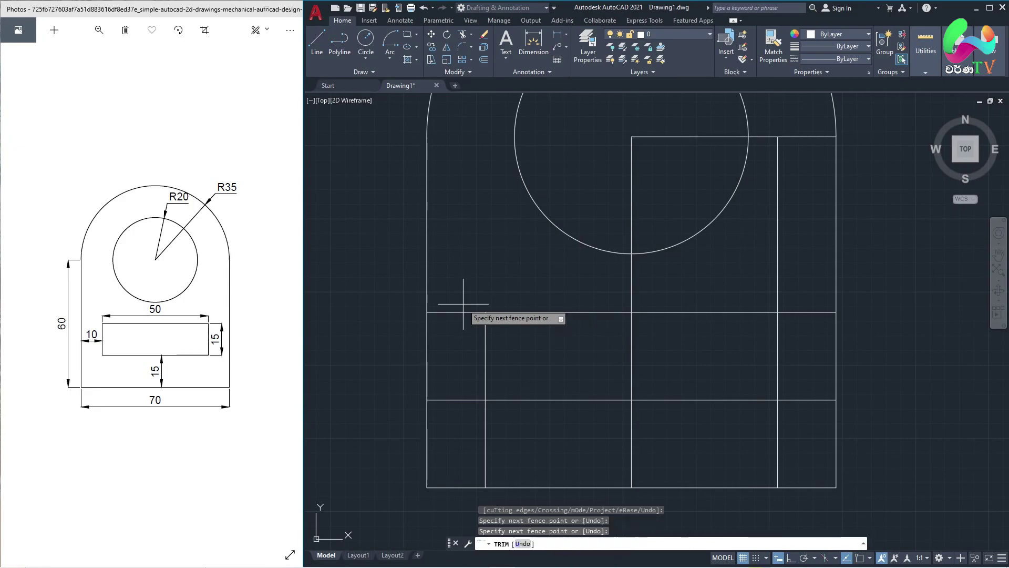
left_click(459, 371)
scroll(458, 418, "down", 2)
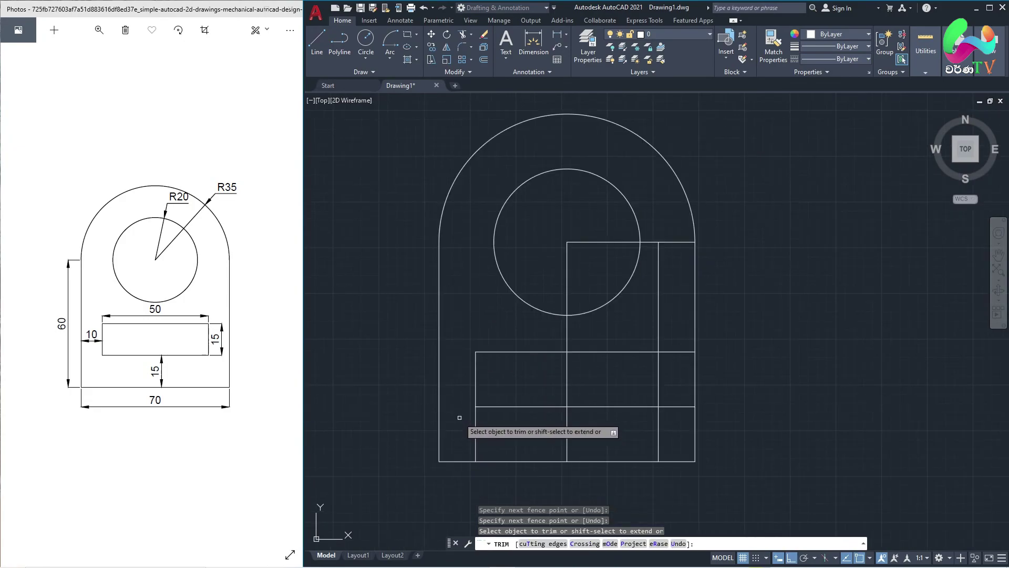
left_click(465, 431)
left_click(541, 432)
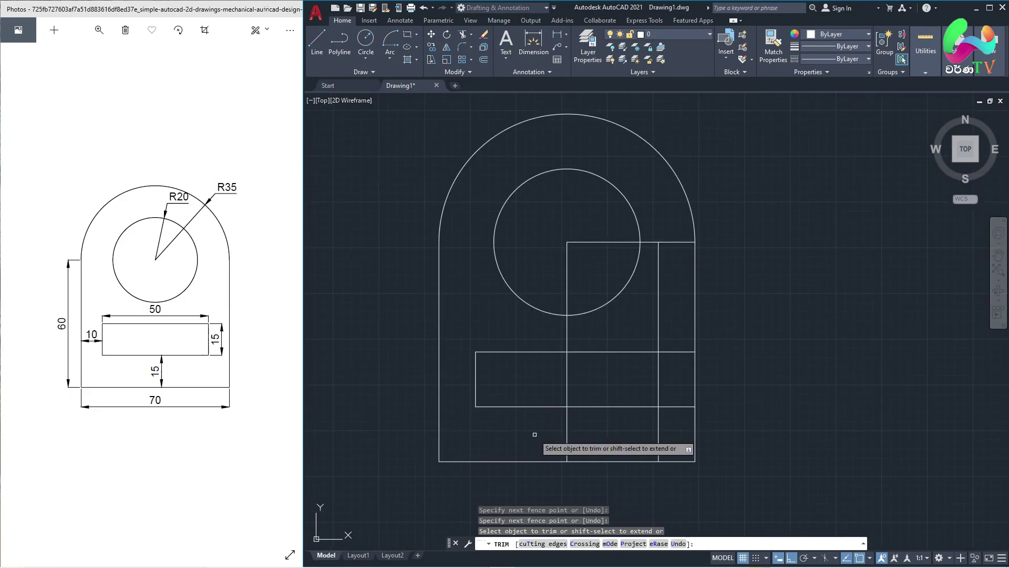
key("Return")
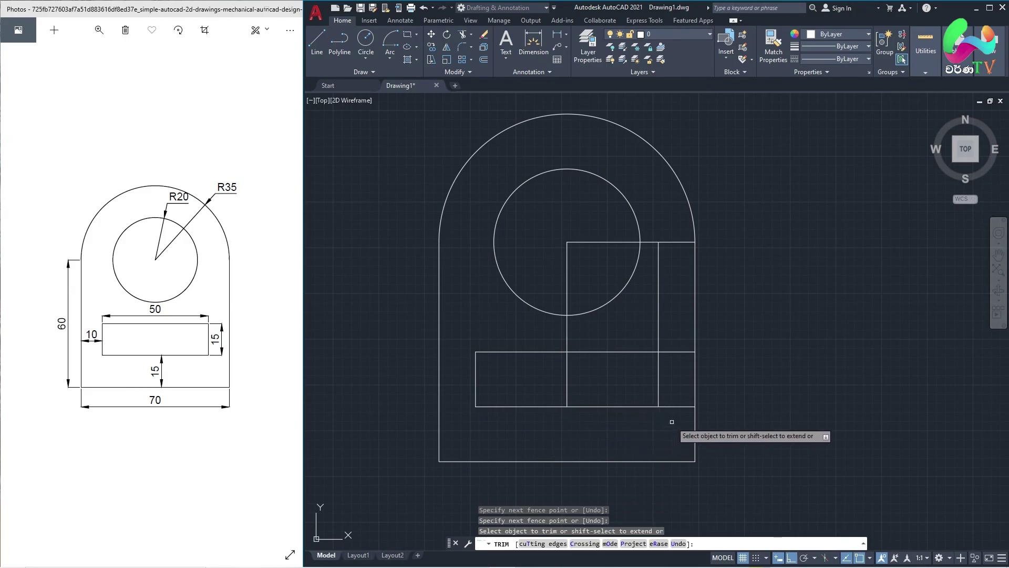
- Fence-trim the right line ends and the right vertical between the slot's horizontals
left_click(672, 418)
left_click(672, 336)
key("Return")
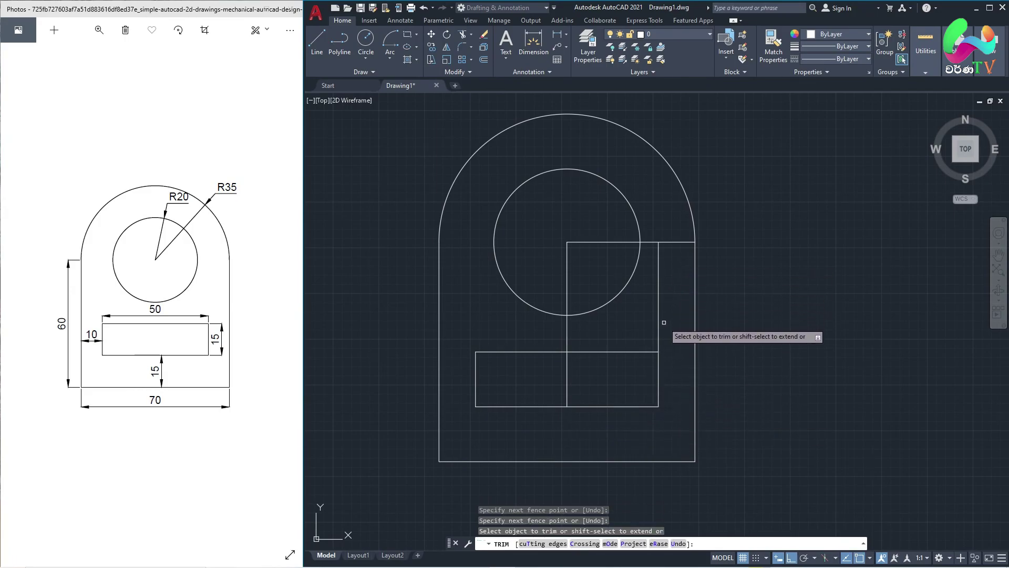
left_click(673, 320)
key("Return")
- Trim away the construction line running inside the 50x15 slot
scroll(583, 332, "up", 2)
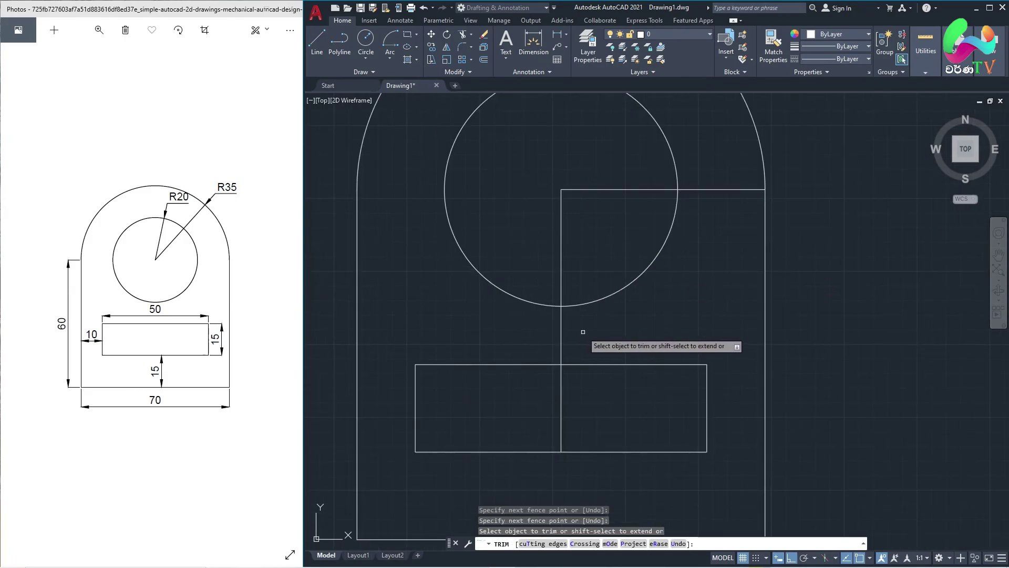
left_click(581, 399)
left_click(526, 394)
key("Return")
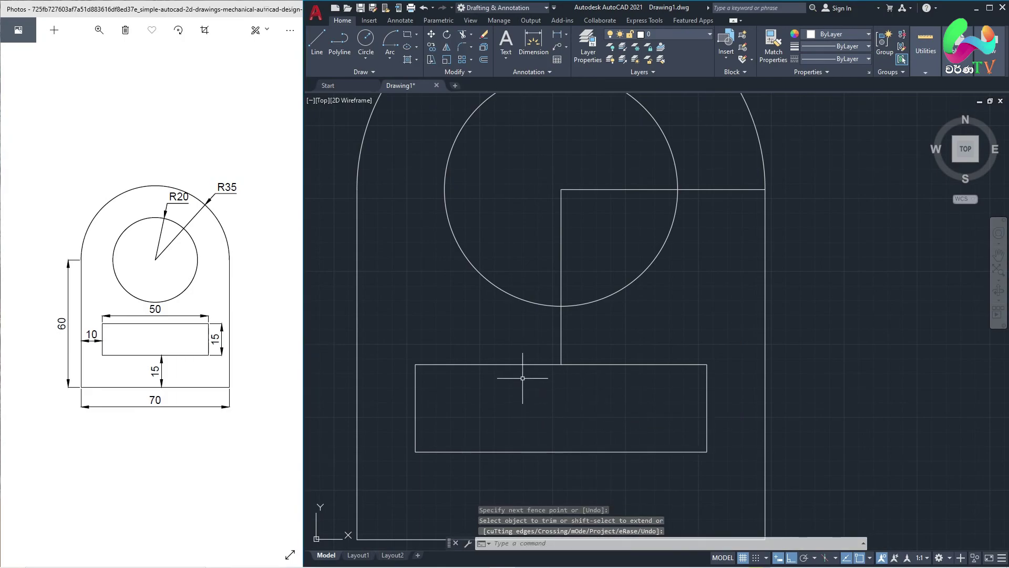
scroll(524, 381, "down", 2)
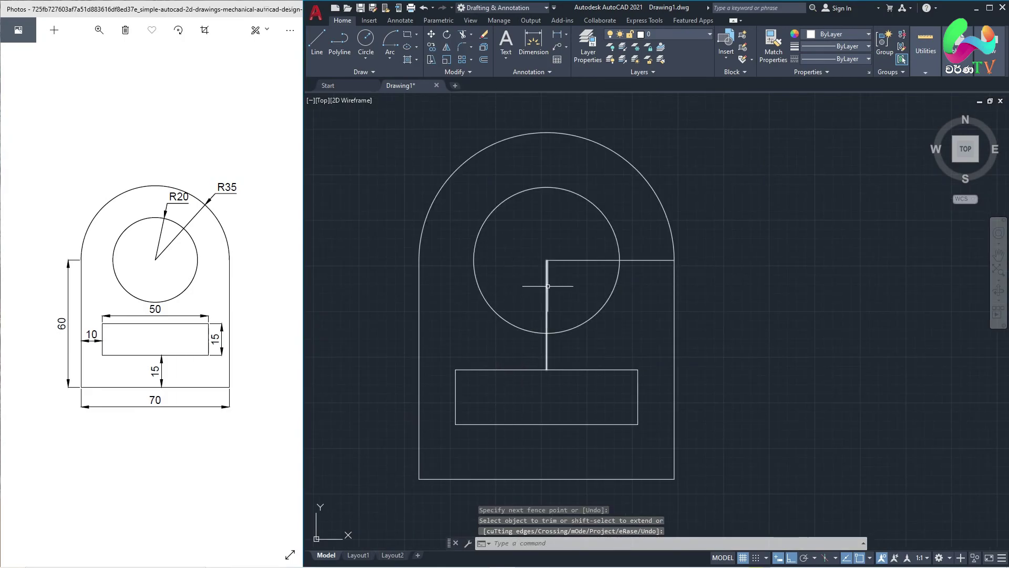
scroll(589, 260, "up", 2)
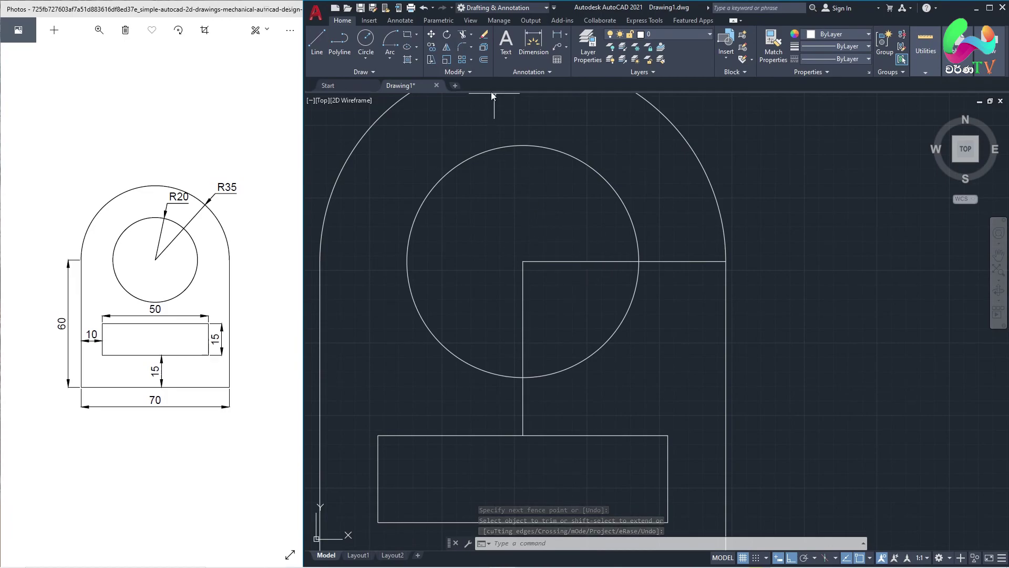
- Trim the guide lines around the R20 circle, then undo the last two over-trims
left_click(462, 35)
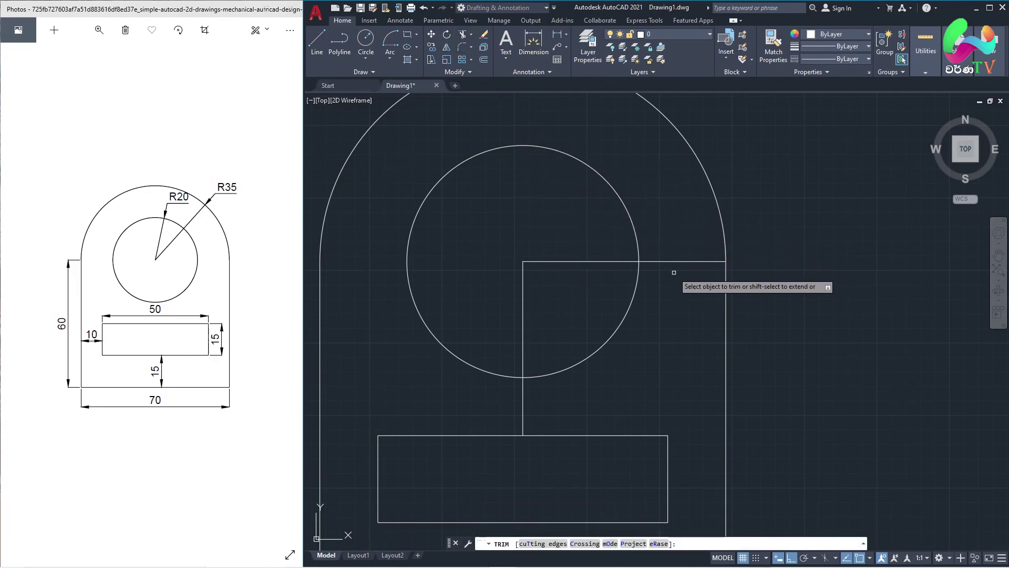
left_click_drag(675, 276, 672, 250)
left_click_drag(601, 275, 593, 236)
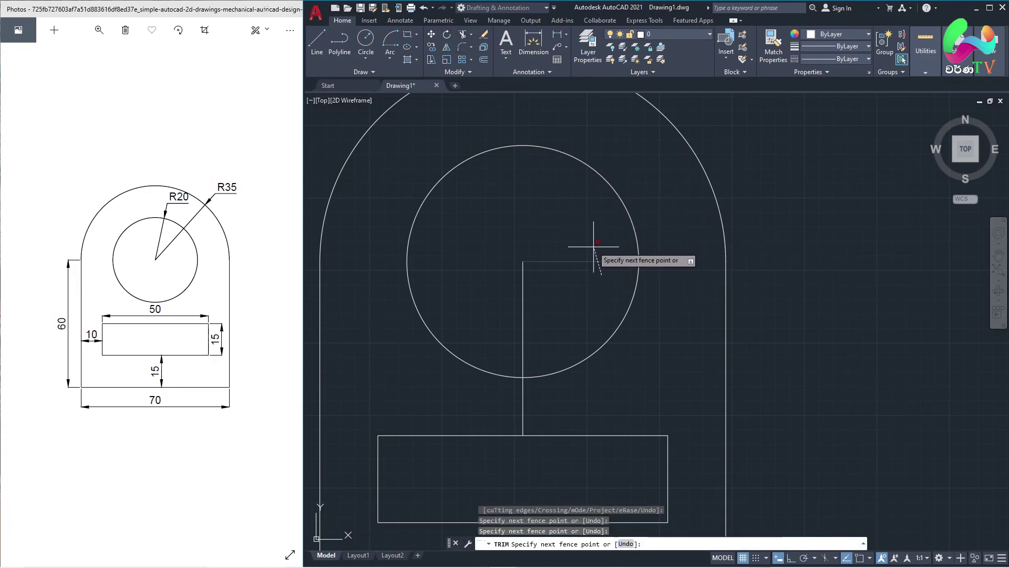
left_click_drag(548, 315, 517, 307)
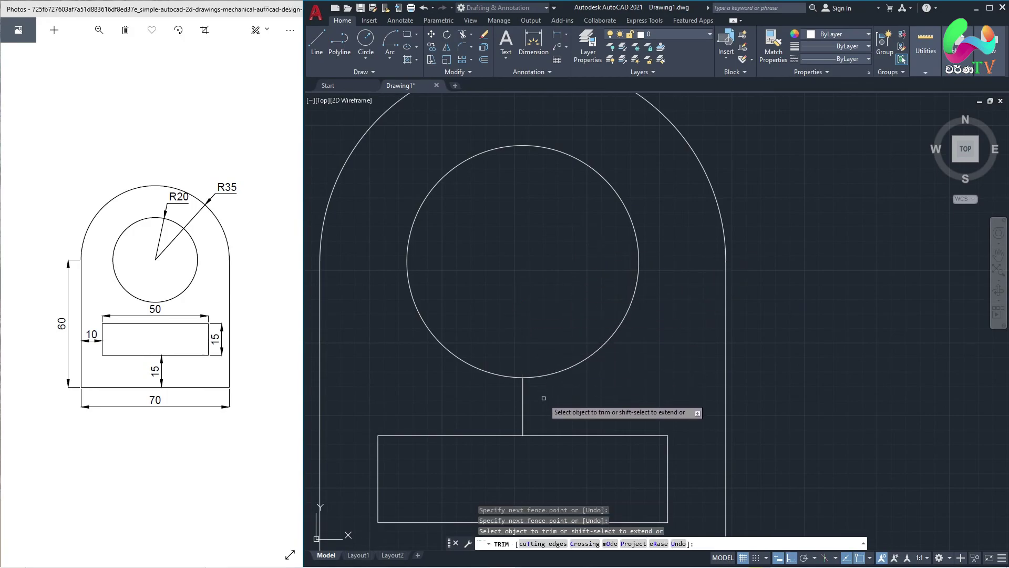
left_click_drag(543, 400, 486, 400)
key("ctrl+z")
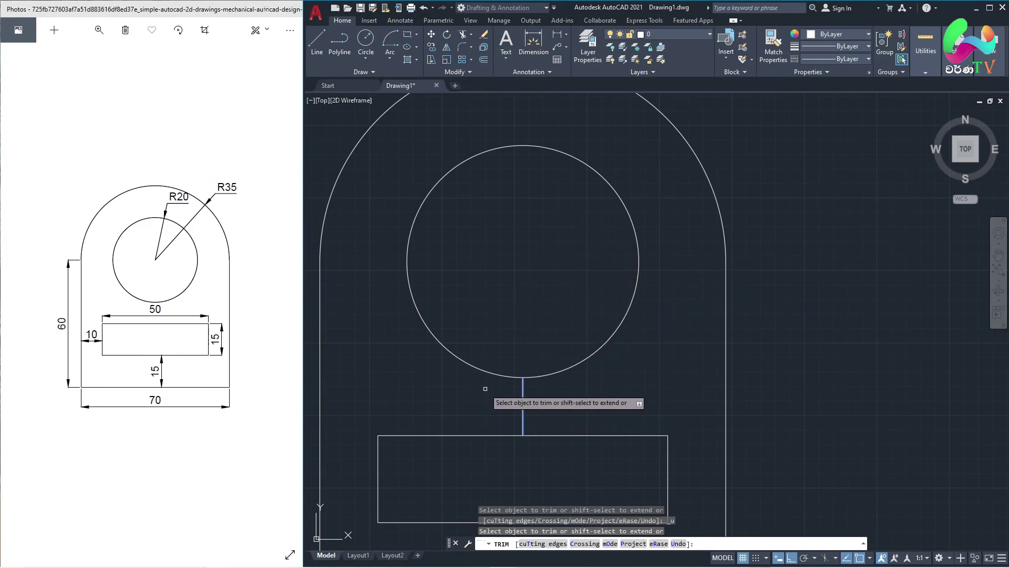
key("ctrl+z")
key("ctrl+z")
- Erase the leftover horizontal and vertical guide lines by the circle and recentre the view
key("Escape")
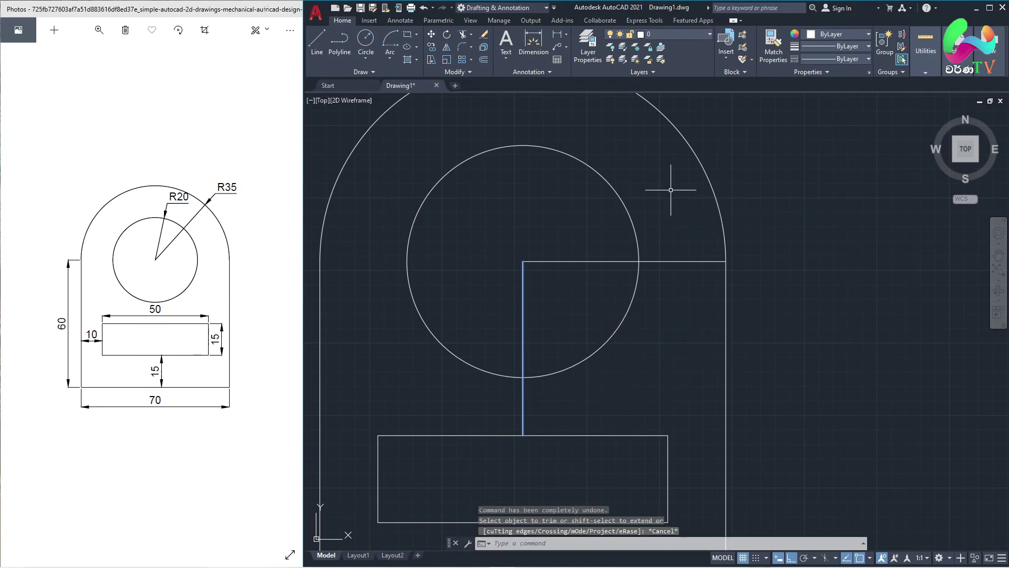
scroll(578, 268, "up", 1)
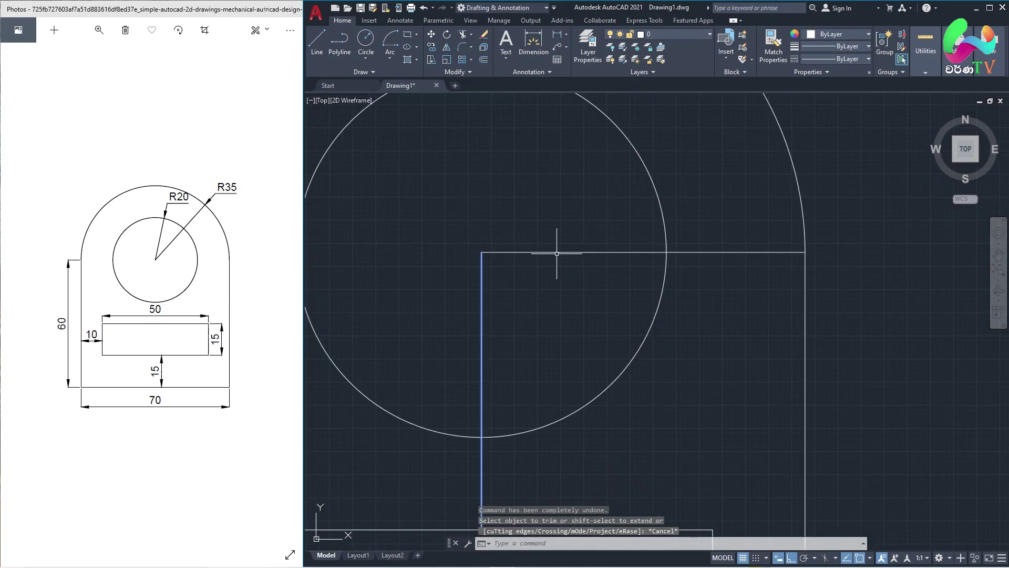
scroll(557, 254, "down", 1)
key("Escape")
left_click(543, 255)
left_click(552, 219)
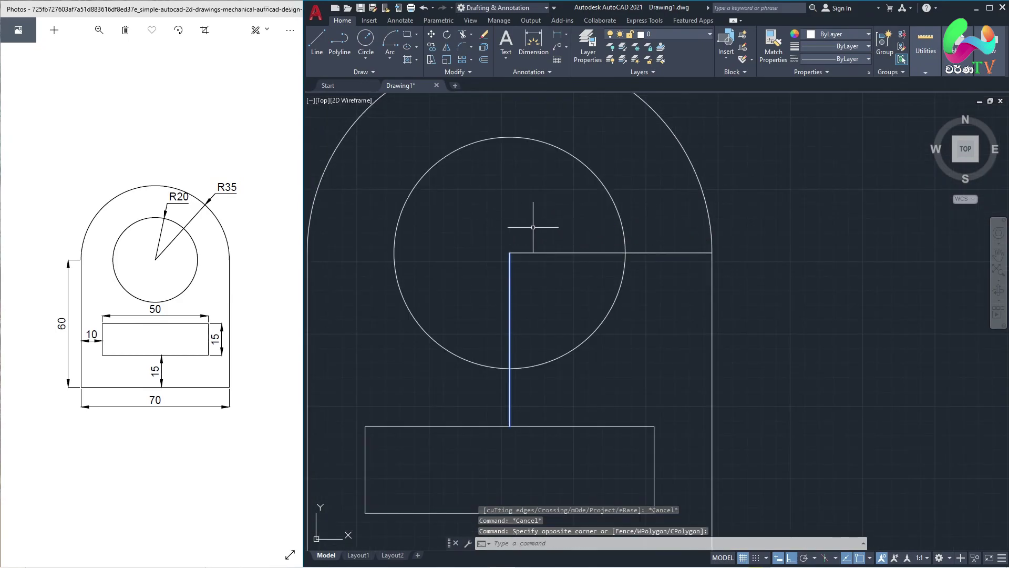
left_click(671, 266)
left_click(668, 236)
left_click(540, 281)
left_click(477, 275)
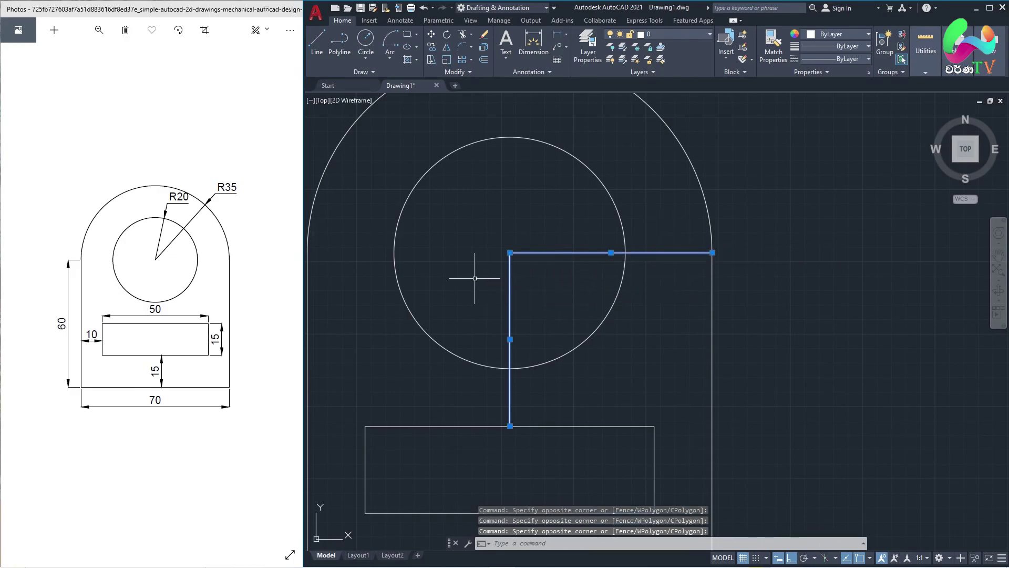
left_click(485, 35)
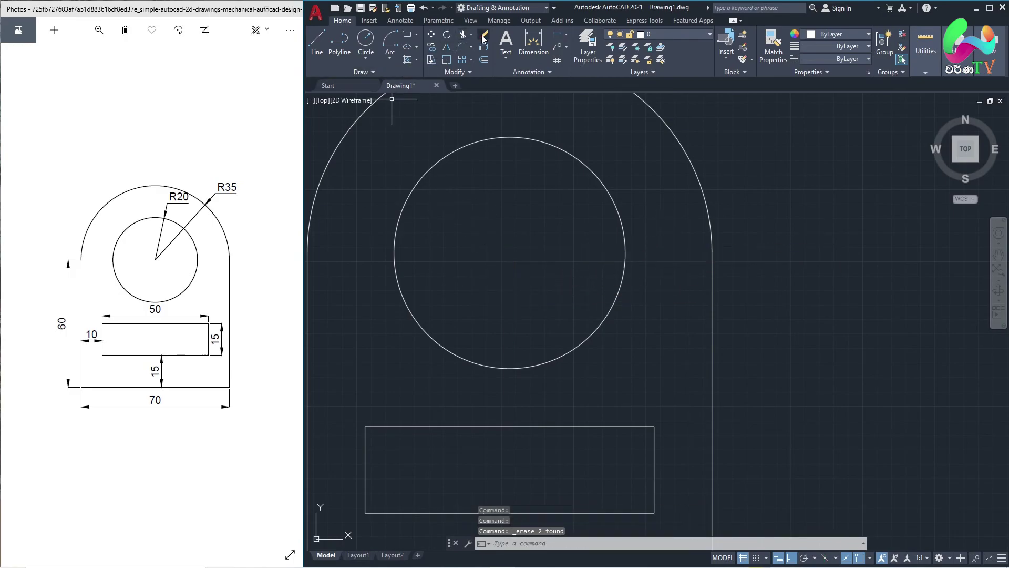
scroll(621, 210, "down", 4)
middle_click_drag(621, 210, 620, 217)
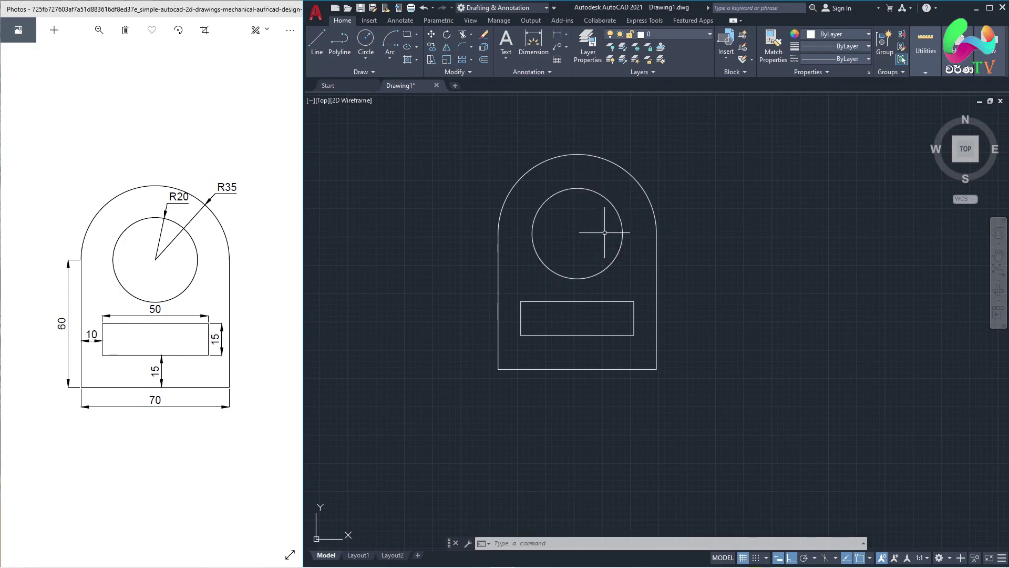
scroll(604, 237, "up", 2)
scroll(604, 244, "down", 1)
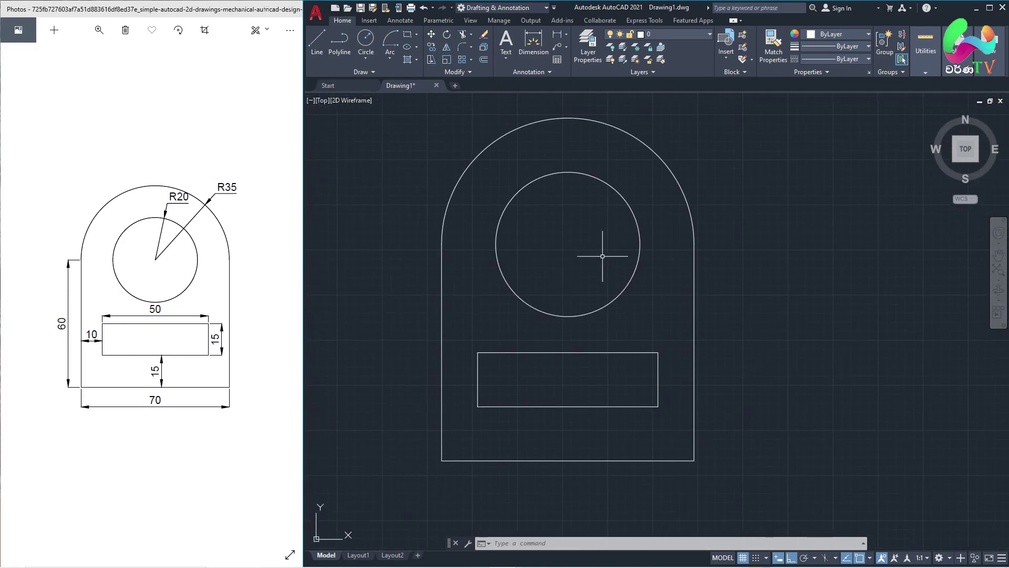
scroll(586, 248, "down", 1)
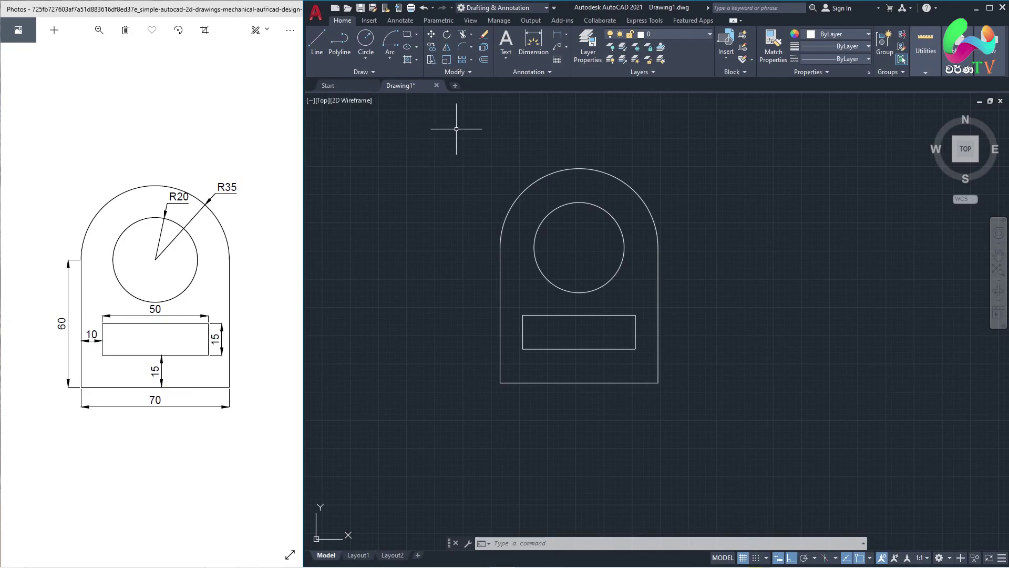
left_click(457, 130)
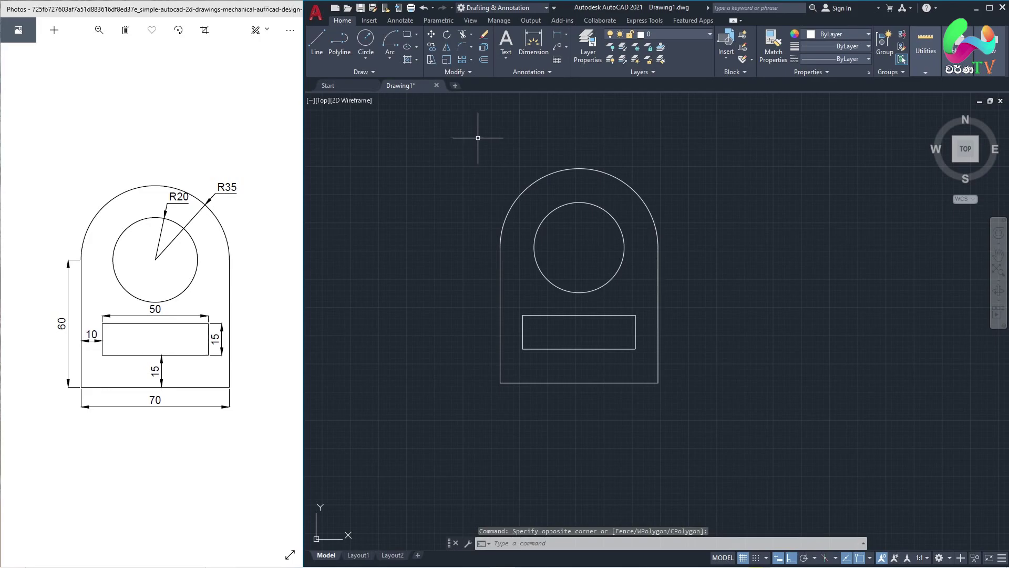
left_click(474, 134)
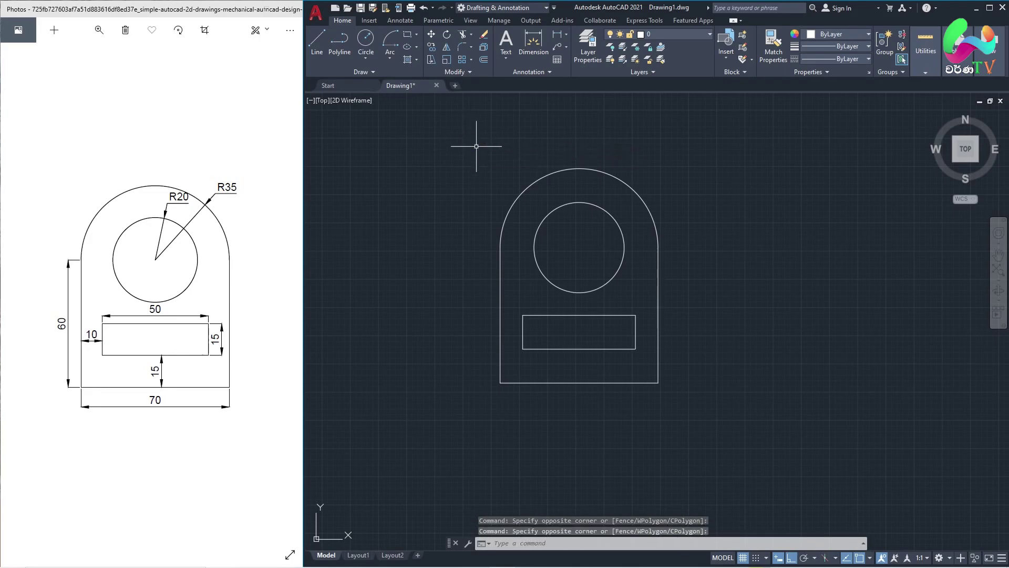
left_click(478, 139)
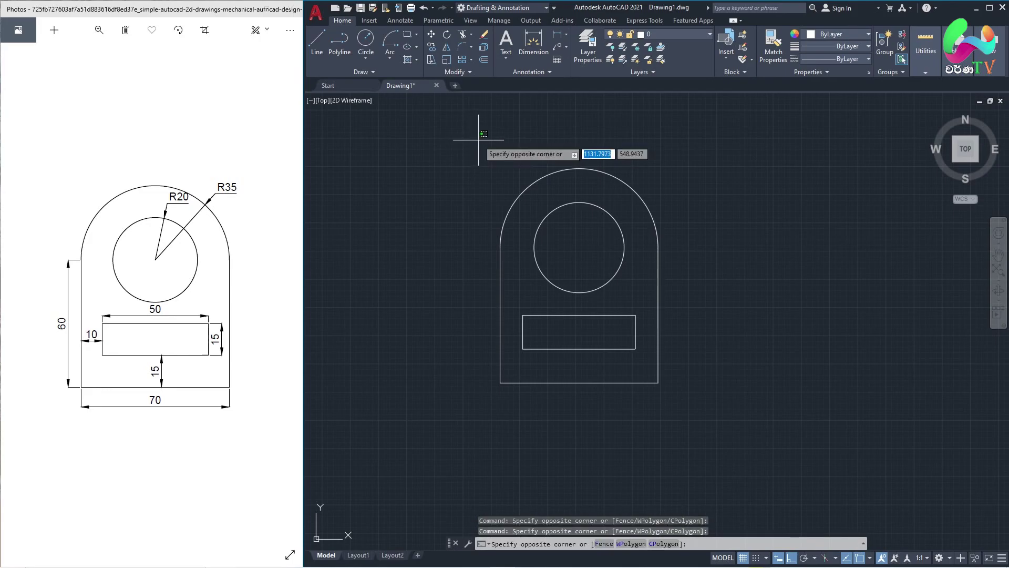